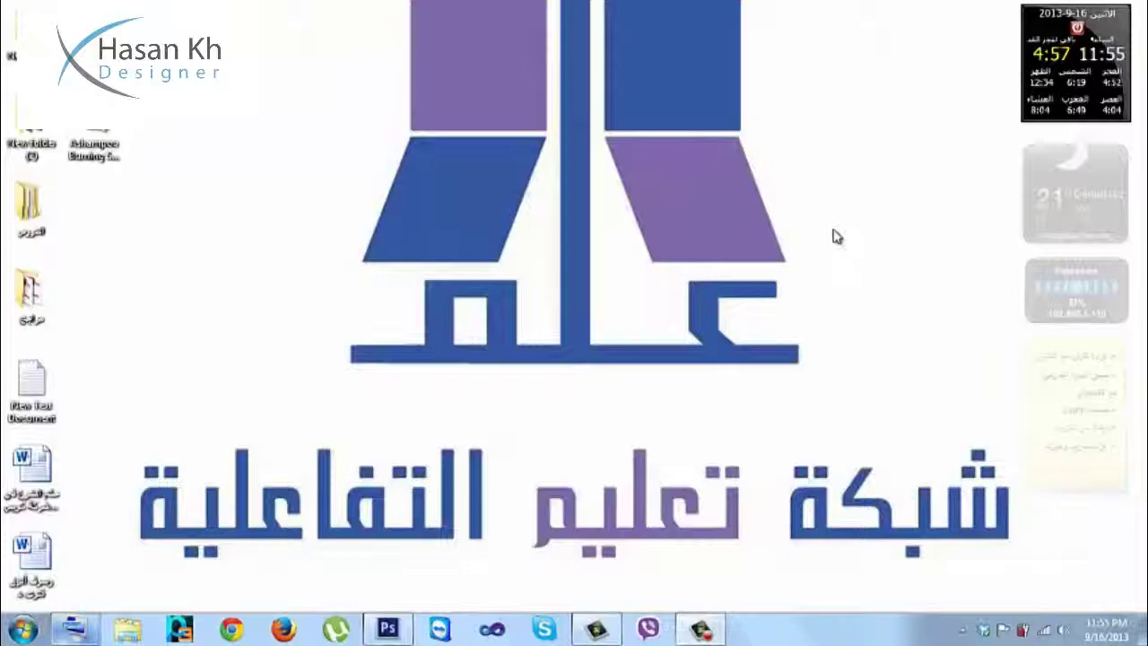
Step: Switch to Photoshop with 02Start.psd open and select the Clone Stamp tool
{"action": "left_click", "coordinate": [387, 628]}
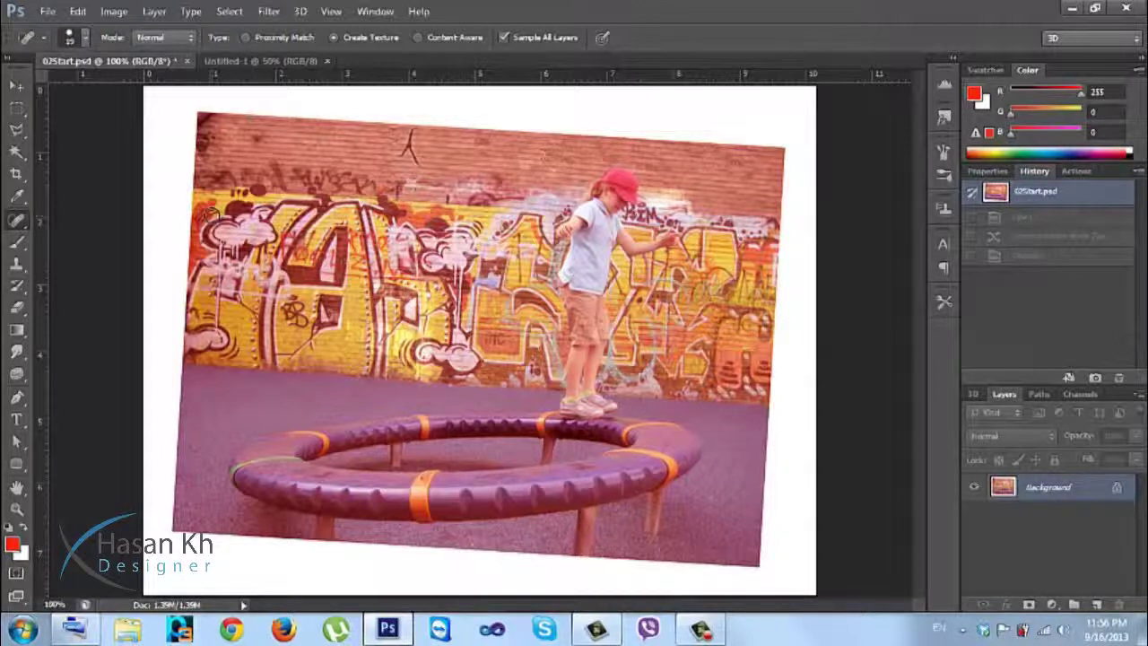
{"action": "left_click", "coordinate": [20, 263]}
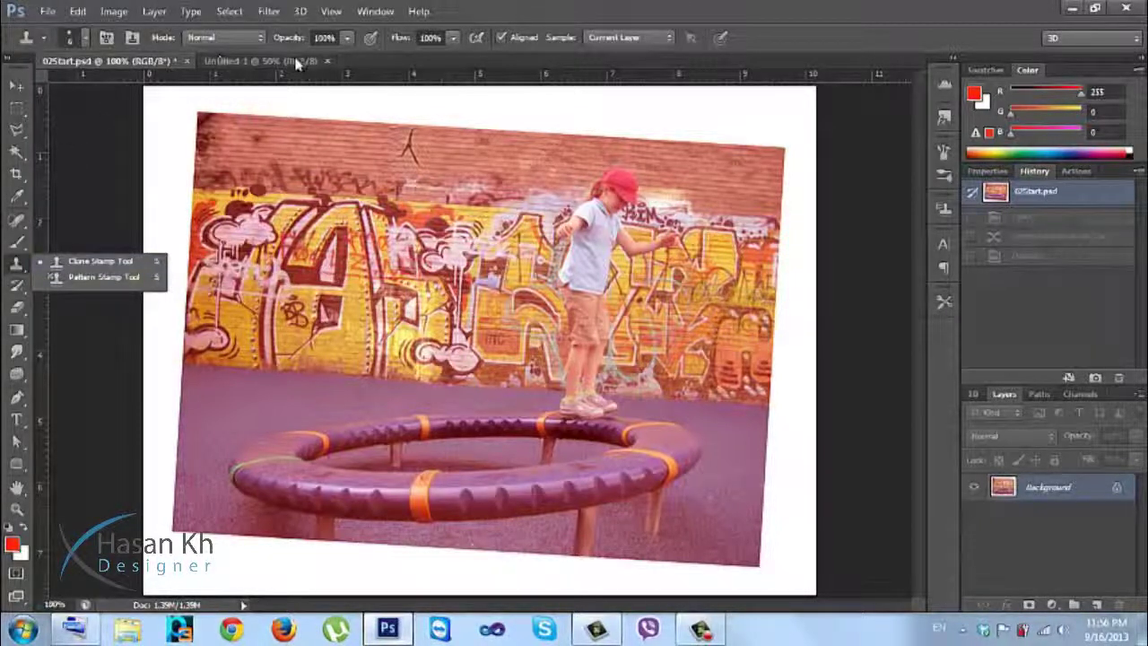
{"action": "left_click", "coordinate": [160, 65]}
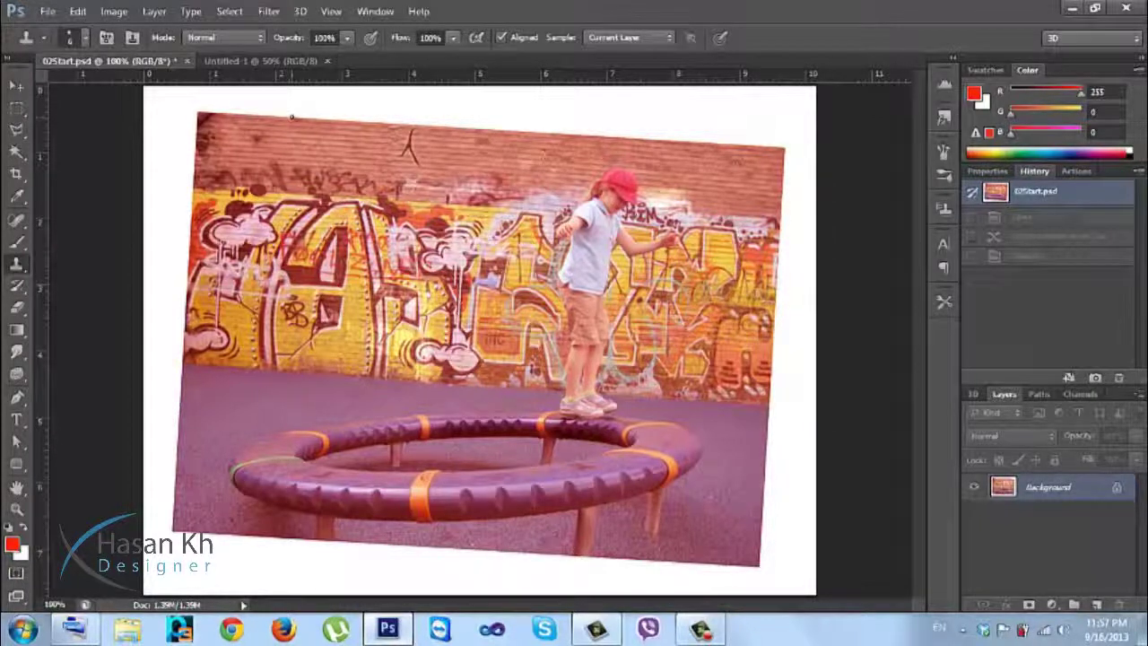
Step: Apply a Color Balance adjustment to the photo's midtones with the Cyan–Red level set to -80
{"action": "left_click", "coordinate": [114, 11]}
{"action": "mouse_move", "coordinate": [130, 54]}
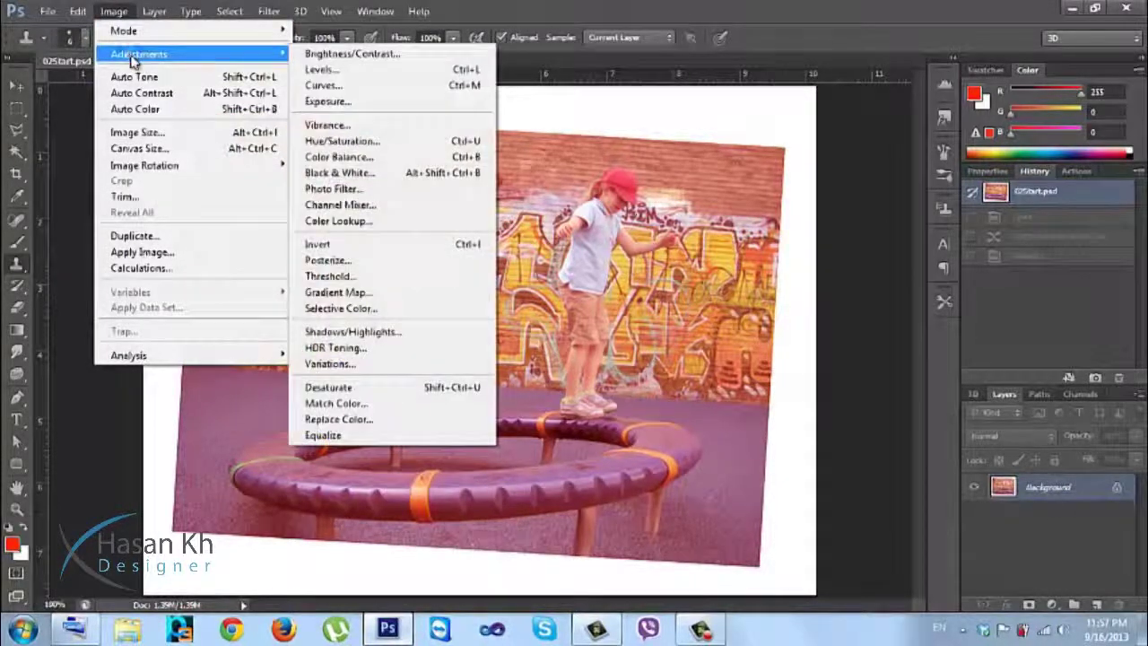
{"action": "left_click", "coordinate": [514, 7]}
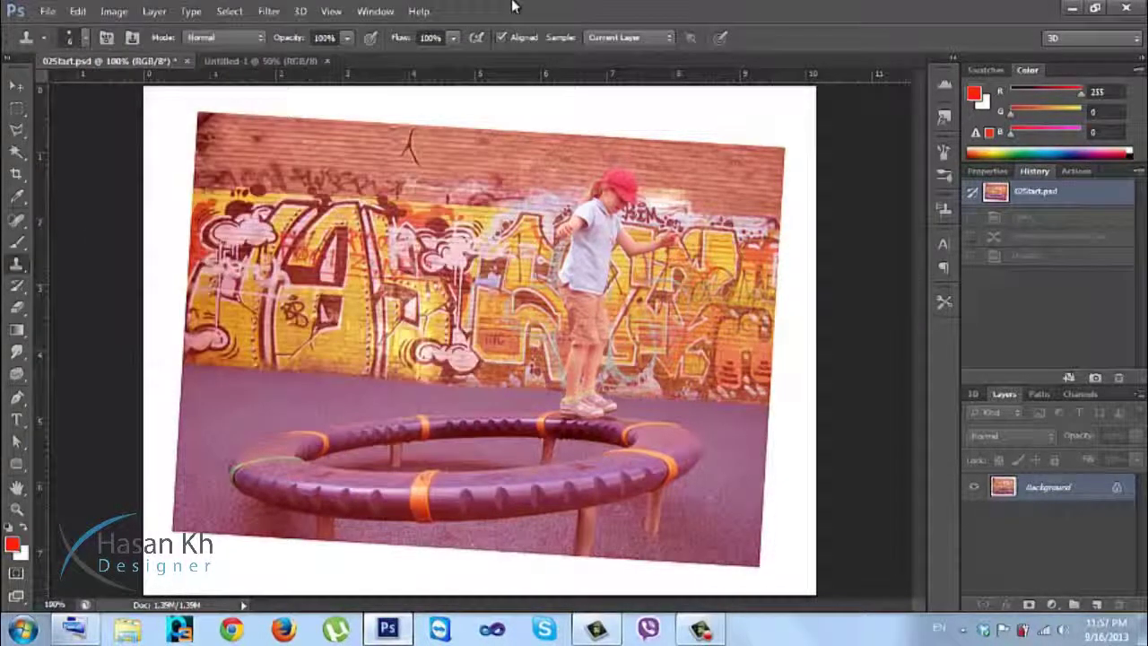
{"action": "key", "text": "ctrl+b"}
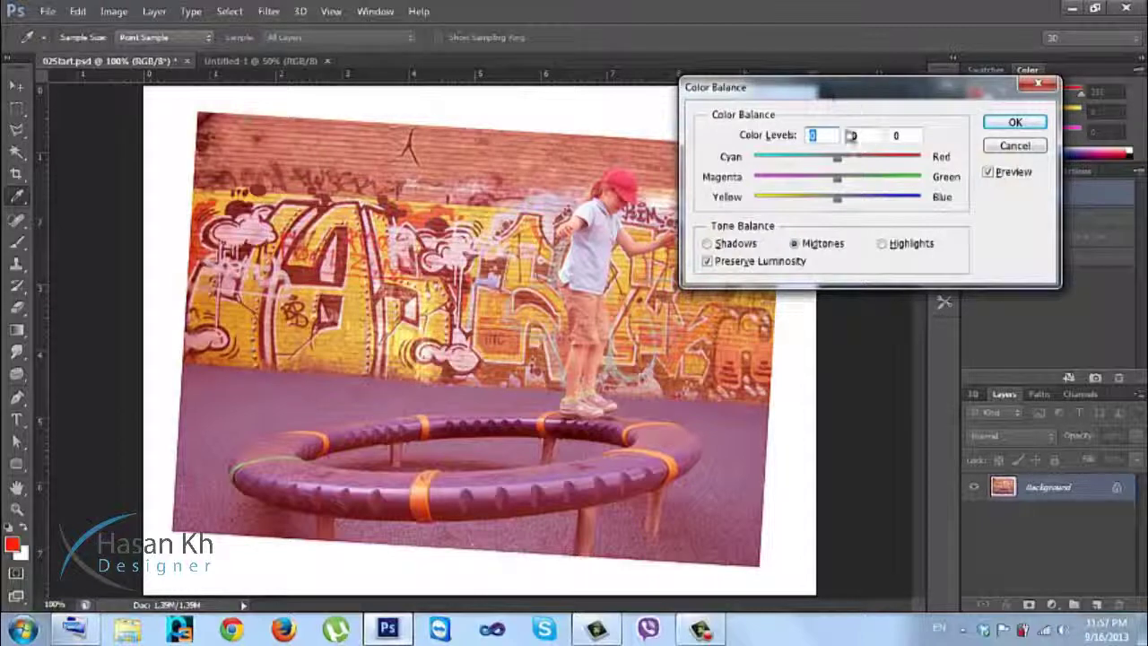
{"action": "left_click_drag", "start_coordinate": [850, 92], "coordinate": [989, 124]}
{"action": "left_click_drag", "start_coordinate": [966, 181], "coordinate": [900, 188]}
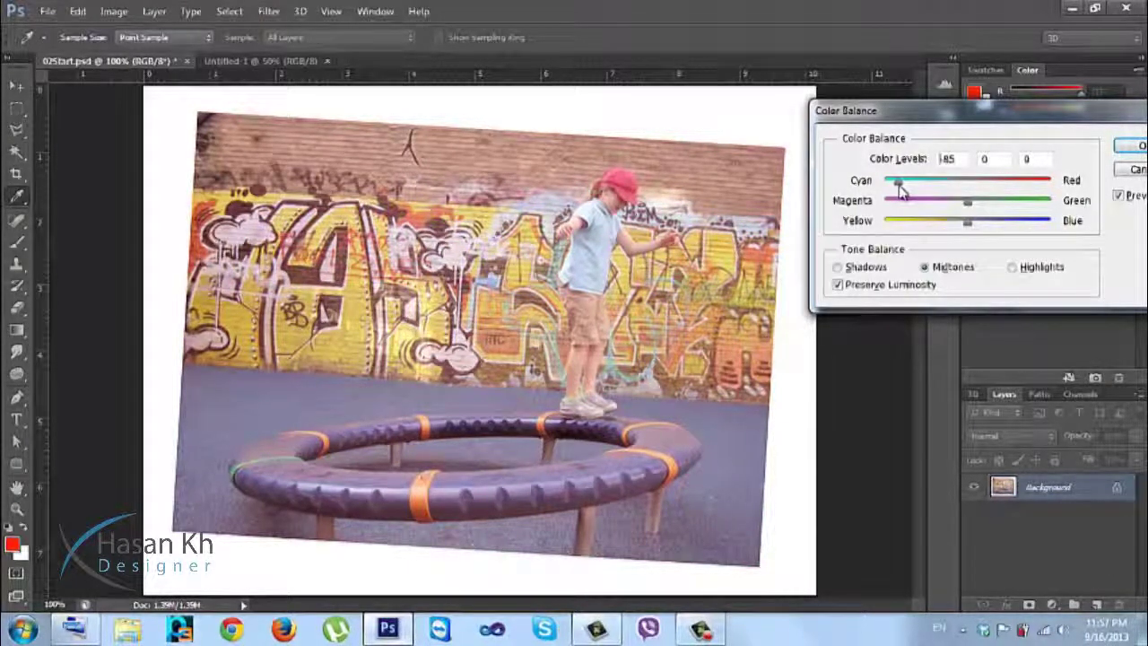
{"action": "left_click_drag", "start_coordinate": [902, 186], "coordinate": [904, 189]}
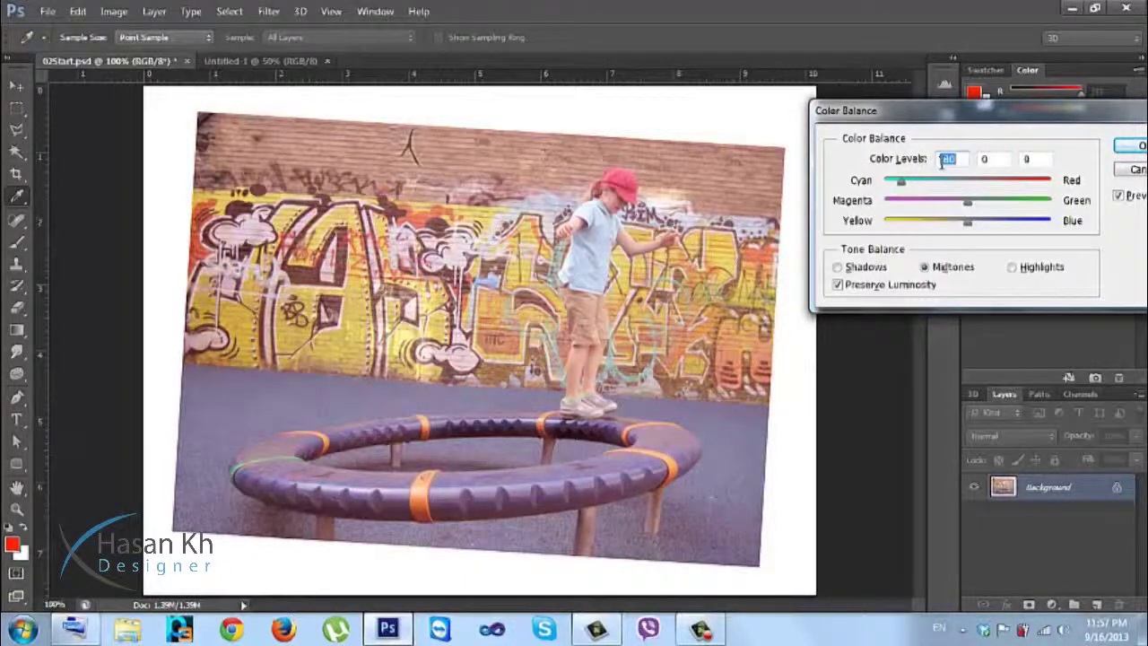
{"action": "key", "text": "Return"}
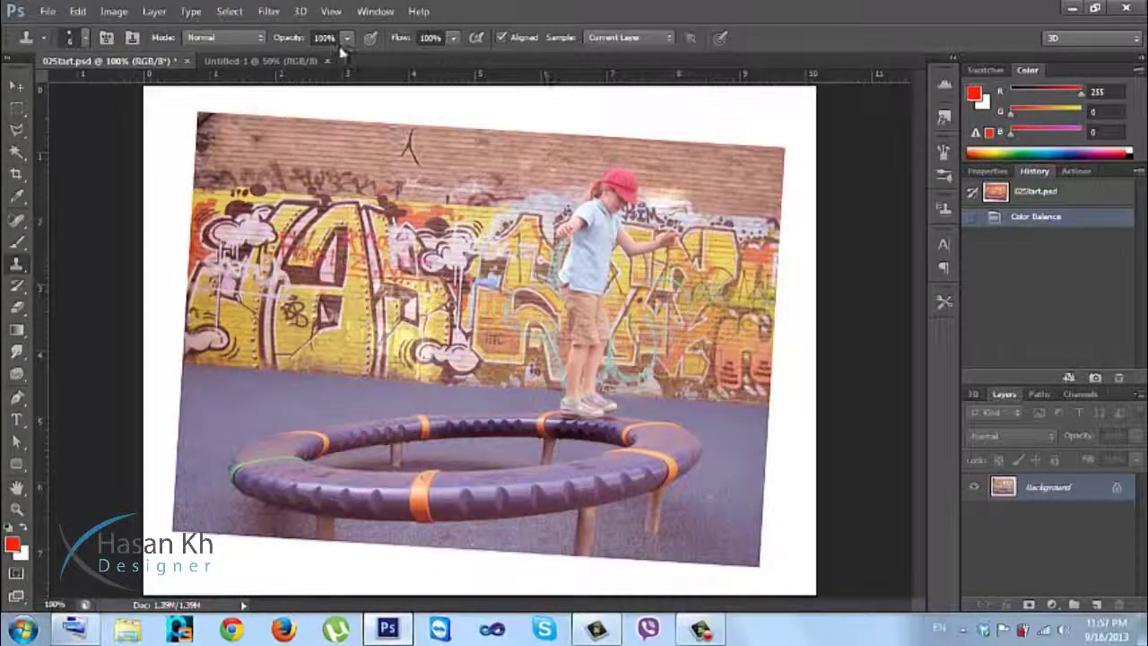
Step: Try straightening the tilted photo by rotating it within the crop frame and lowering the frame's upper edge
{"action": "left_click", "coordinate": [17, 176]}
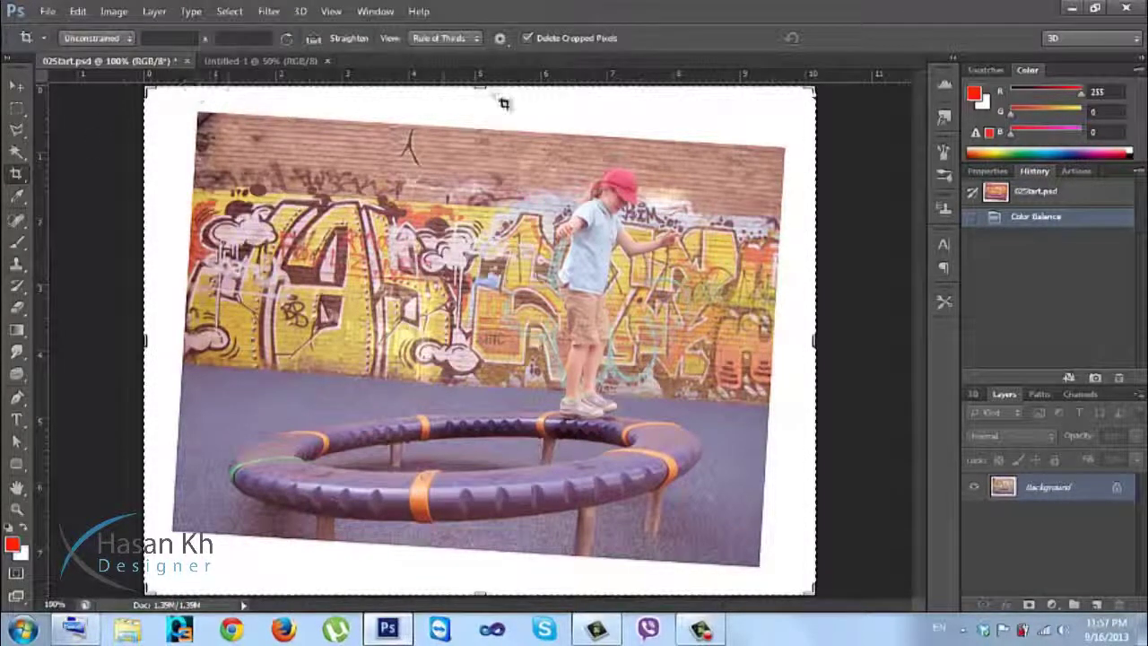
{"action": "left_click_drag", "start_coordinate": [483, 87], "coordinate": [502, 98]}
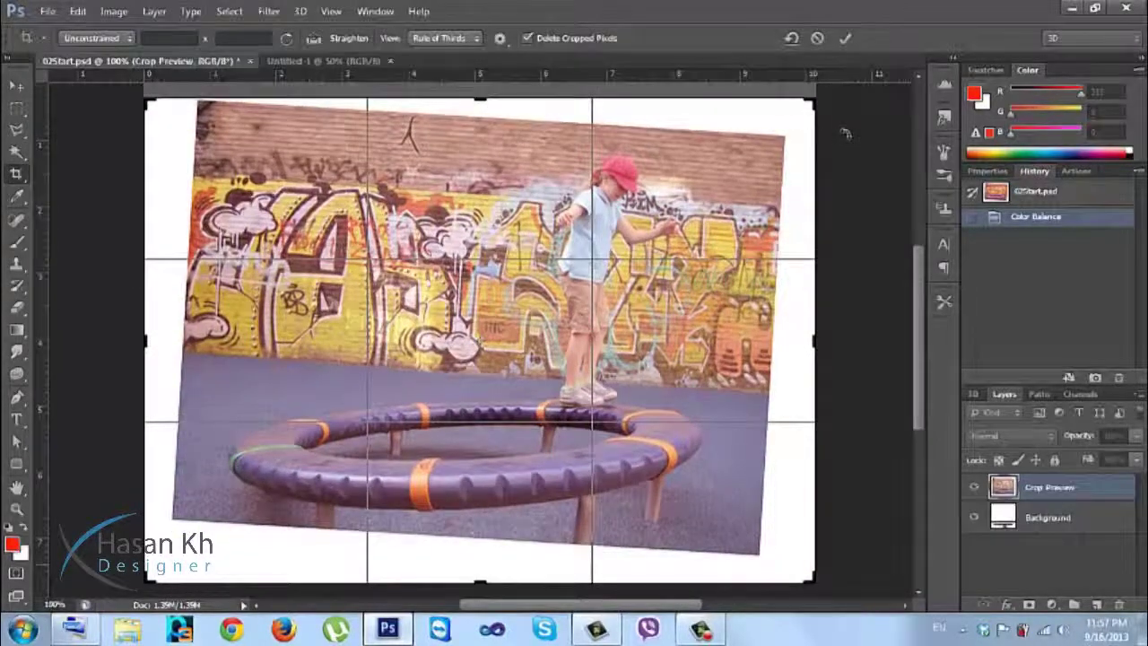
{"action": "mouse_move", "coordinate": [843, 132]}
{"action": "left_mouse_down"}
{"action": "mouse_move", "coordinate": [849, 158]}
{"action": "mouse_move", "coordinate": [830, 114]}
{"action": "left_mouse_up"}
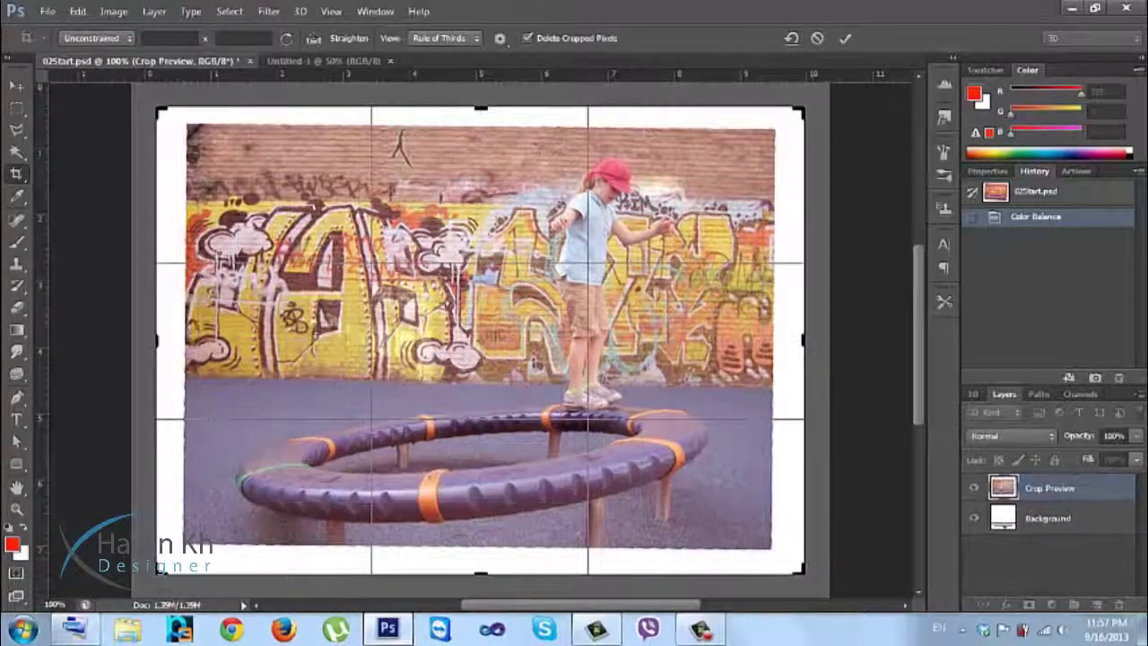
{"action": "left_click_drag", "start_coordinate": [481, 109], "coordinate": [481, 114]}
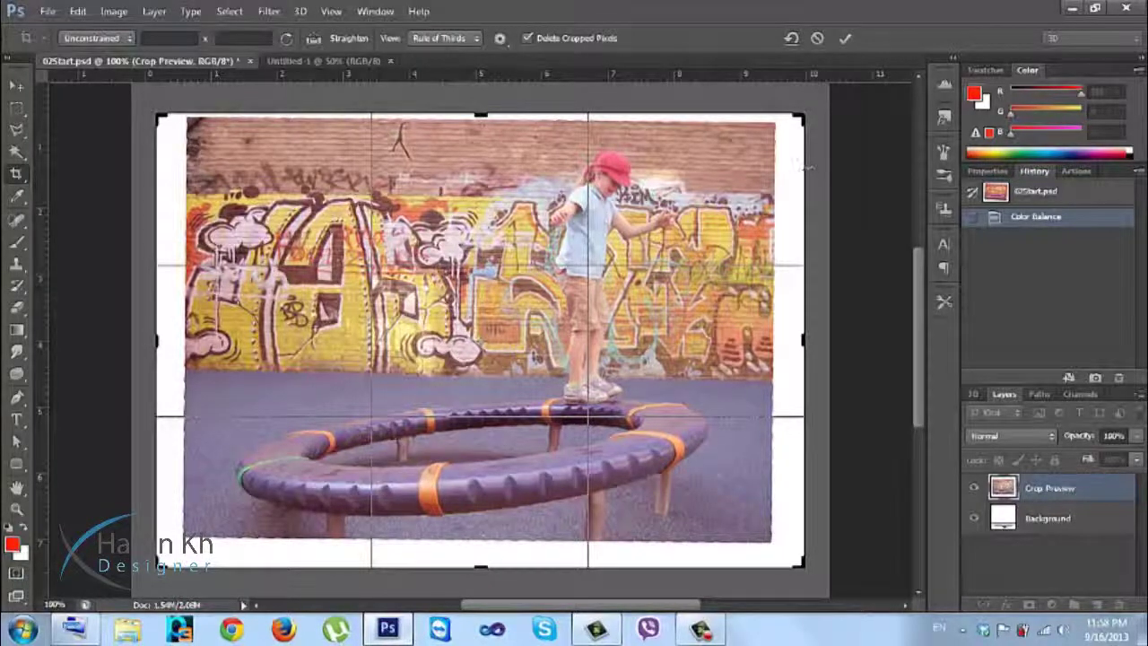
{"action": "left_click_drag", "start_coordinate": [834, 193], "coordinate": [834, 185]}
Step: Pull all four crop edges in to the photo's borders to exclude the white margins, and apply the crop
{"action": "left_click_drag", "start_coordinate": [481, 565], "coordinate": [488, 548]}
{"action": "left_click_drag", "start_coordinate": [798, 340], "coordinate": [787, 341]}
{"action": "left_click_drag", "start_coordinate": [178, 354], "coordinate": [200, 341]}
{"action": "left_click_drag", "start_coordinate": [480, 128], "coordinate": [482, 128]}
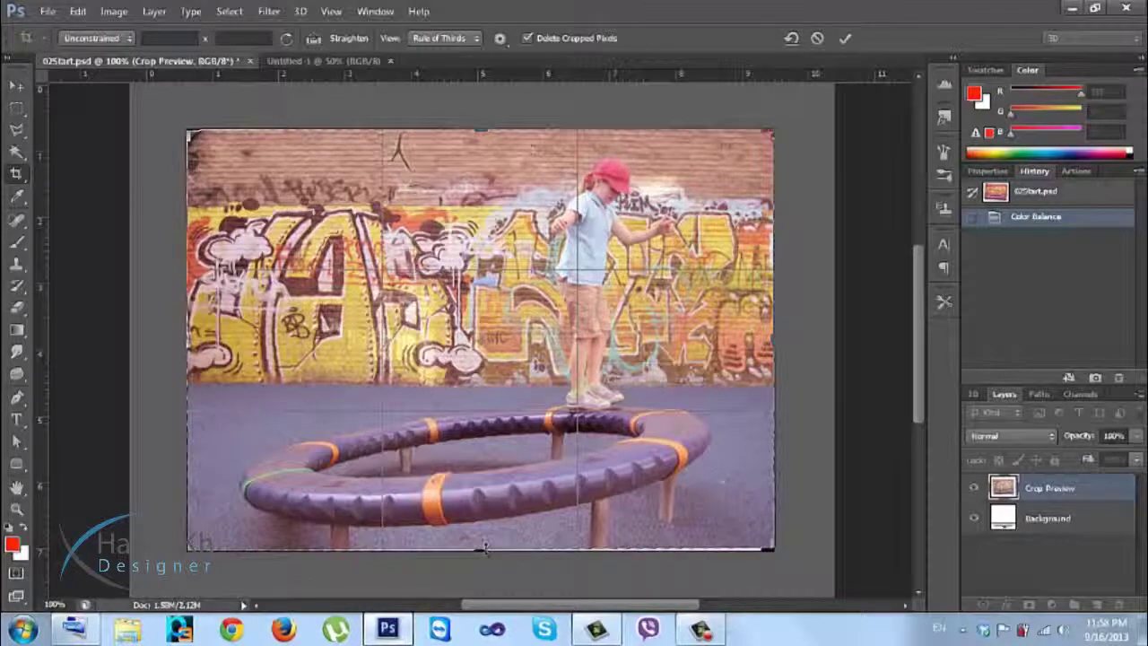
{"action": "left_click_drag", "start_coordinate": [484, 547], "coordinate": [486, 546]}
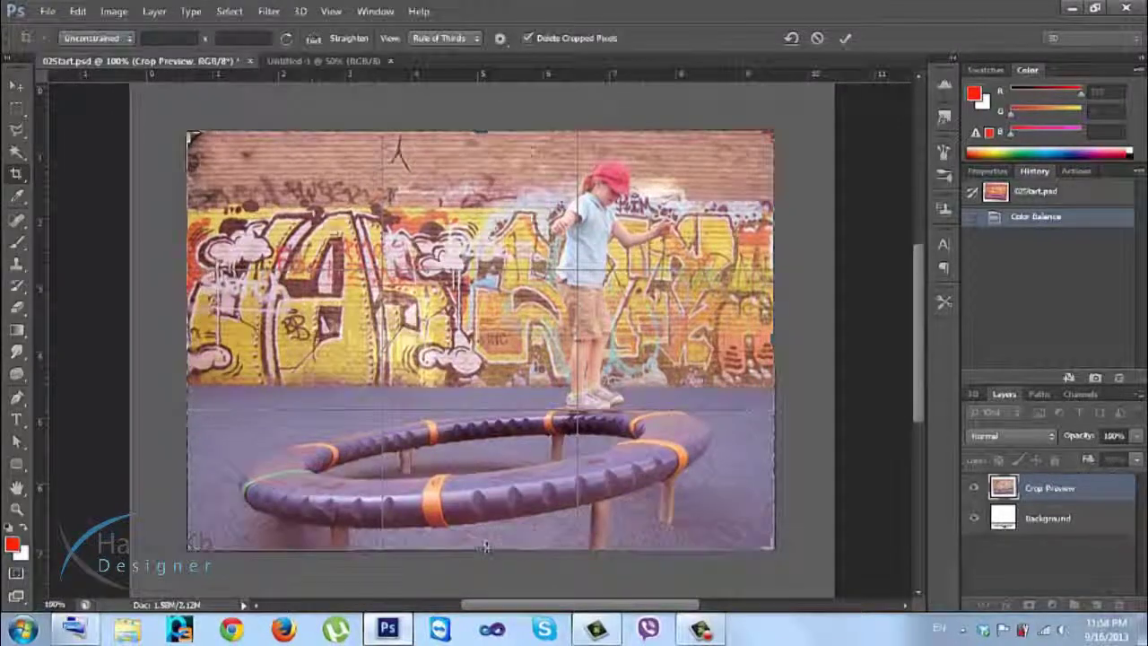
{"action": "key", "text": "Return"}
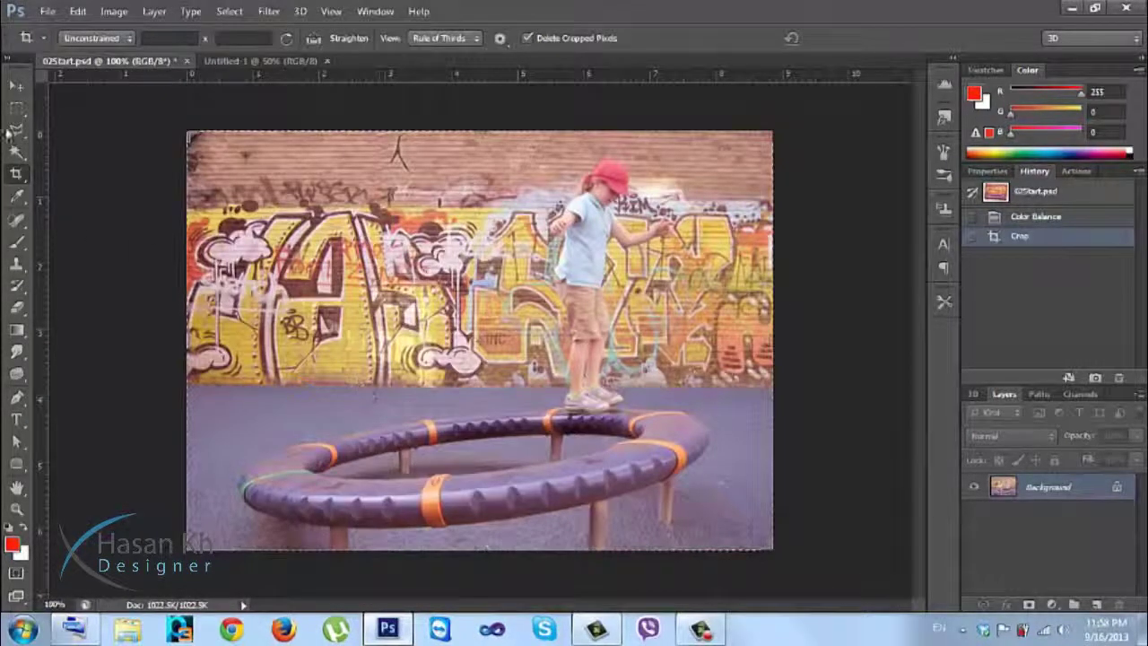
Step: Undo the crop to restore the tilted photo with its white margins
{"action": "left_click", "coordinate": [16, 86]}
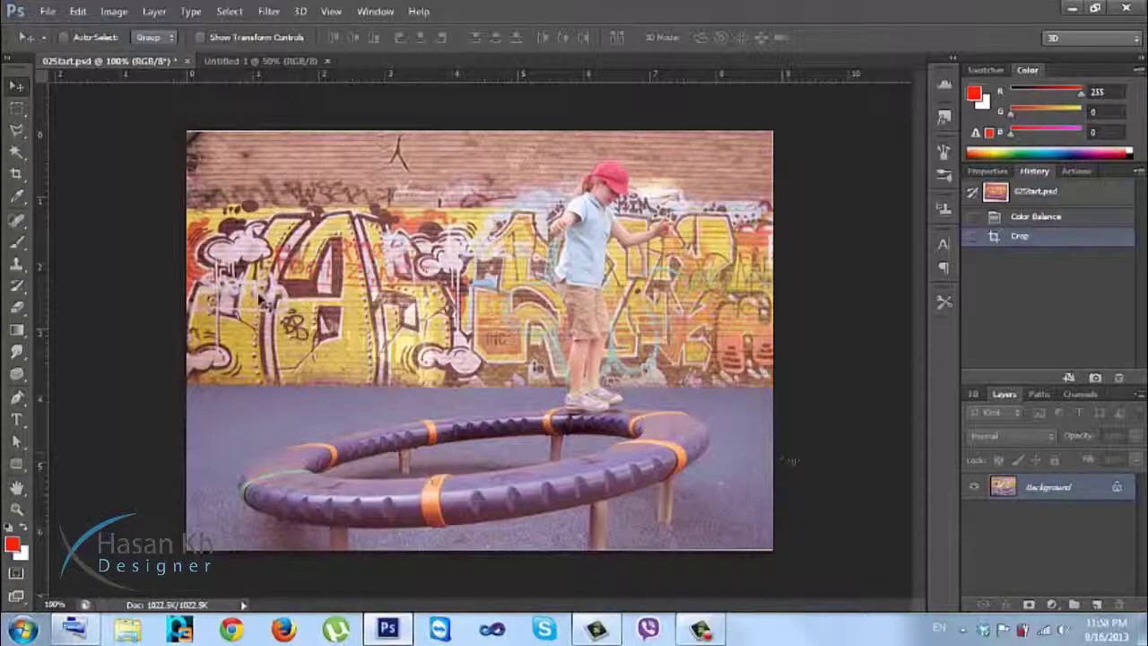
{"action": "left_click", "coordinate": [22, 175]}
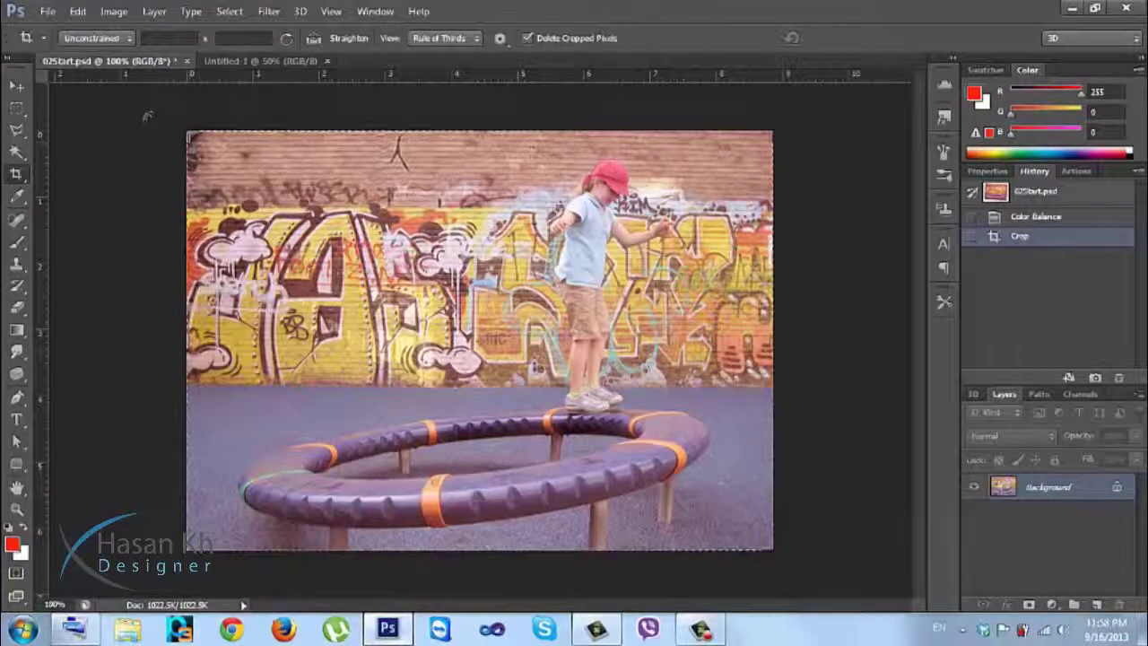
{"action": "left_click", "coordinate": [18, 85]}
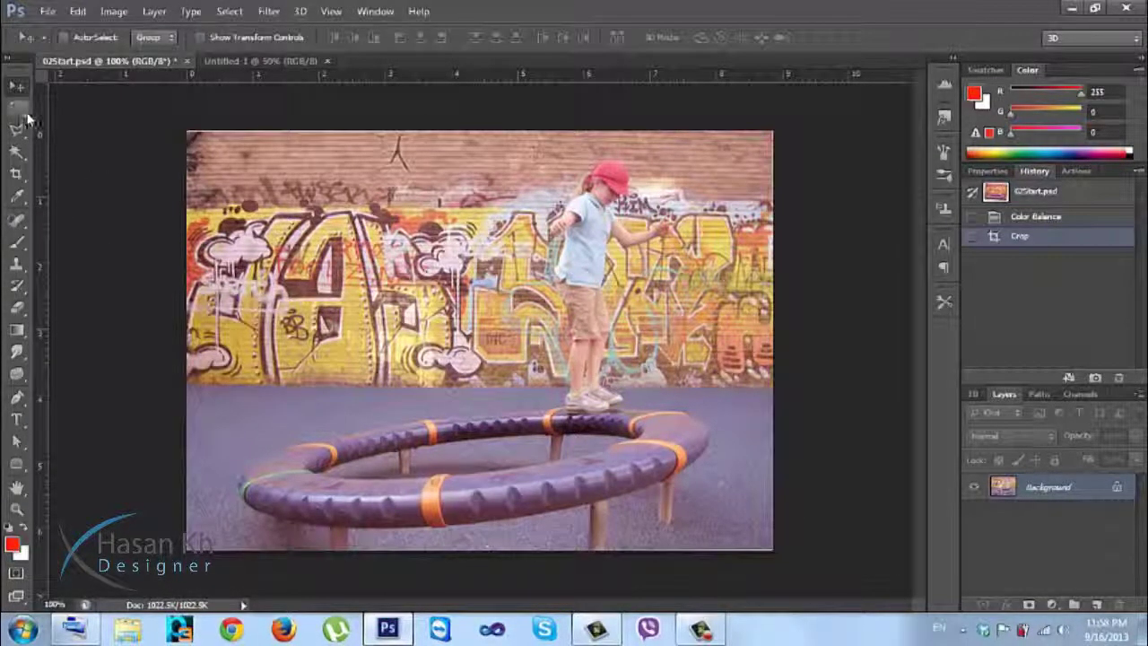
{"action": "key", "text": "ctrl+z"}
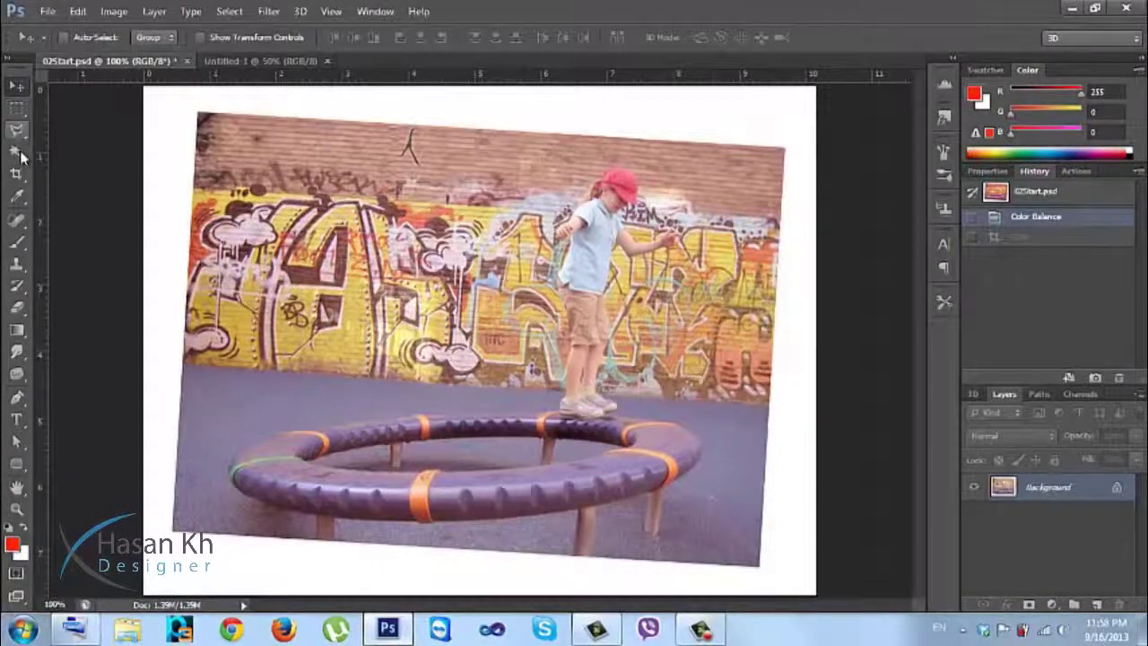
Step: Rotate the photo straight within a new crop frame and bring the frame's upper edge to the photo's upper border
{"action": "left_click", "coordinate": [17, 172]}
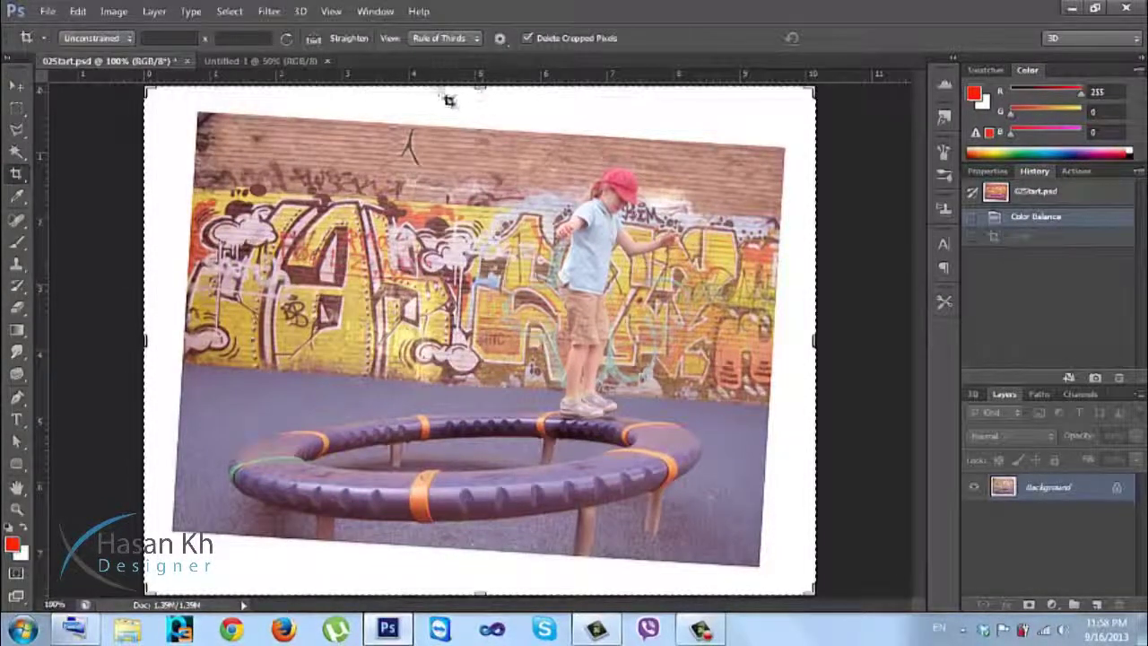
{"action": "left_click_drag", "start_coordinate": [857, 142], "coordinate": [825, 110]}
{"action": "key", "text": "shift"}
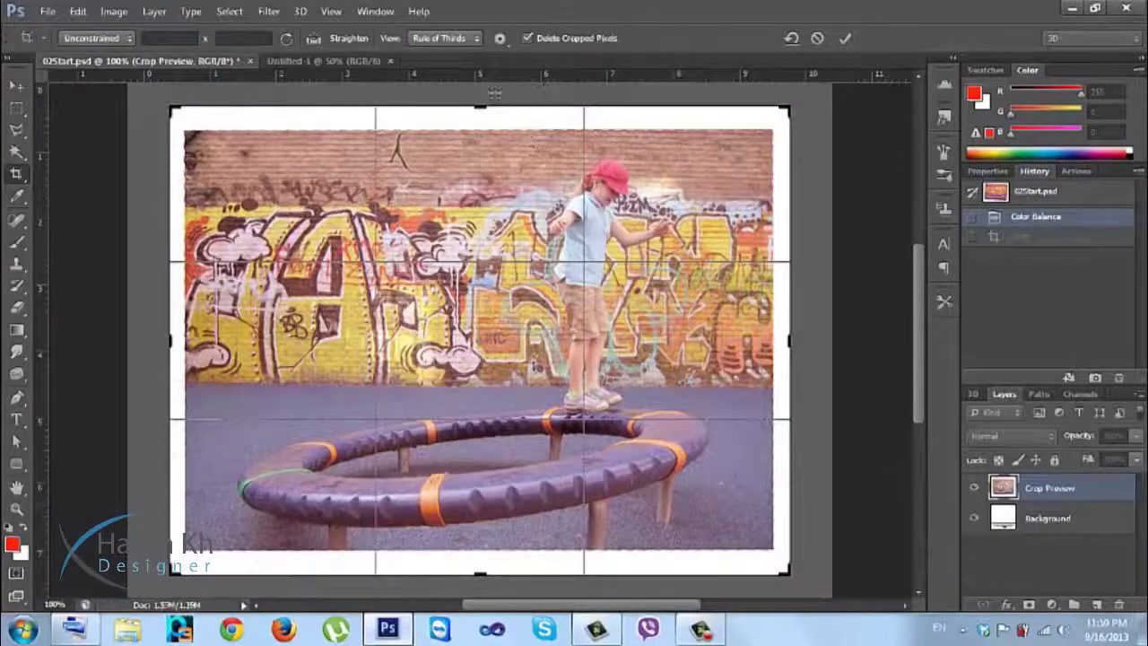
{"action": "left_click_drag", "start_coordinate": [480, 104], "coordinate": [480, 118]}
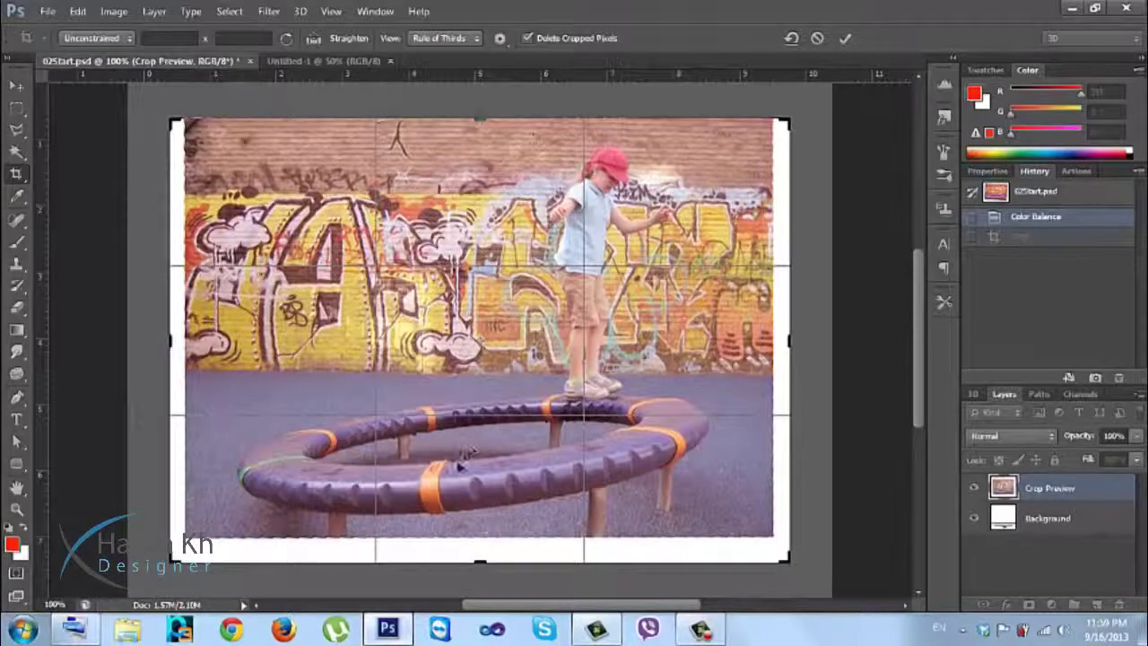
Step: Check both upper corners of the crop at close range and fine-tune the rotation so the photo's upper edge is level
{"action": "key", "text": "ctrl+plus"}
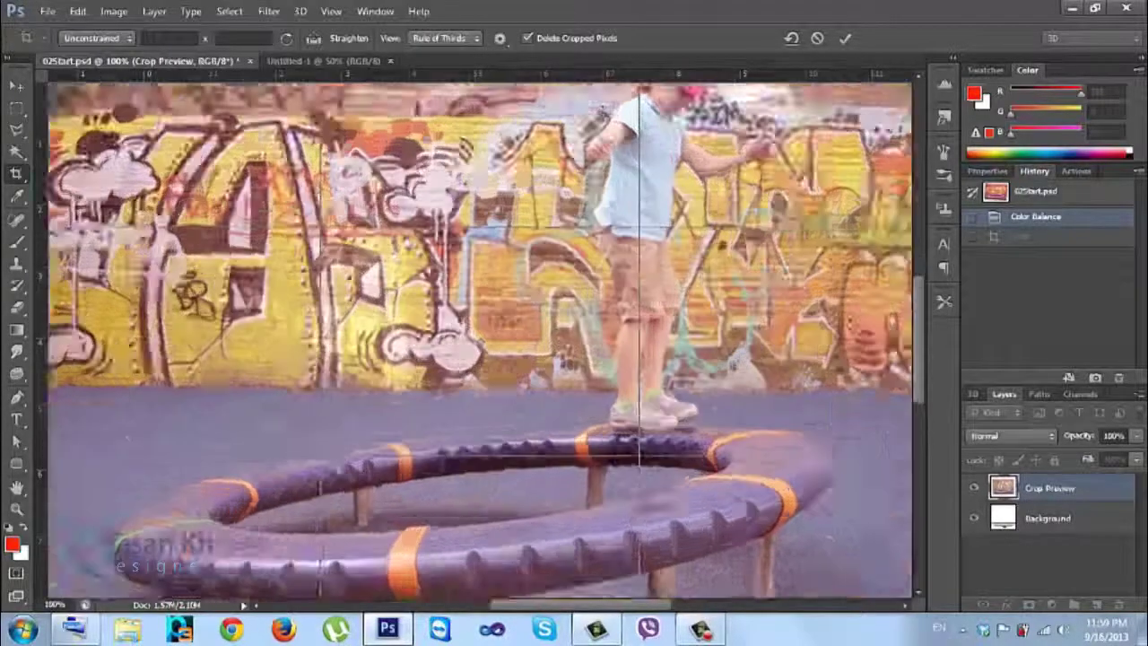
{"action": "left_click_drag", "start_coordinate": [740, 213], "coordinate": [704, 538]}
{"action": "left_click_drag", "start_coordinate": [811, 354], "coordinate": [453, 320]}
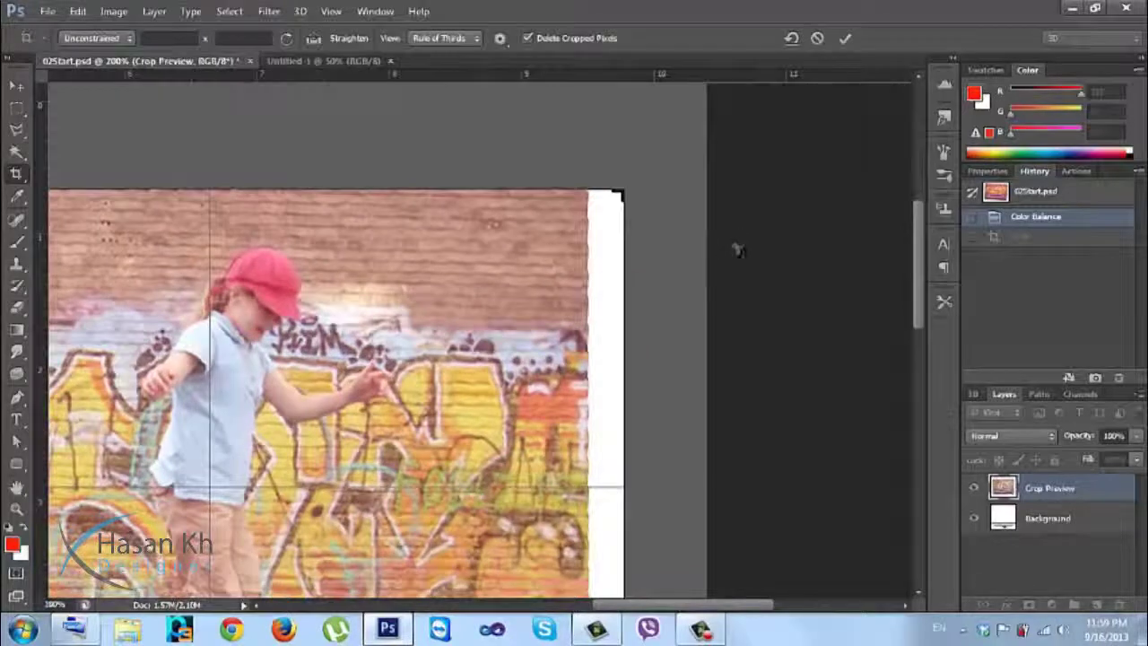
{"action": "left_click_drag", "start_coordinate": [565, 254], "coordinate": [840, 238]}
{"action": "mouse_move", "coordinate": [541, 233]}
{"action": "left_mouse_down"}
{"action": "mouse_move", "coordinate": [532, 241]}
{"action": "mouse_move", "coordinate": [867, 214]}
{"action": "left_mouse_up"}
{"action": "scroll", "coordinate": [545, 241], "scroll_direction": "left", "scroll_amount": 5}
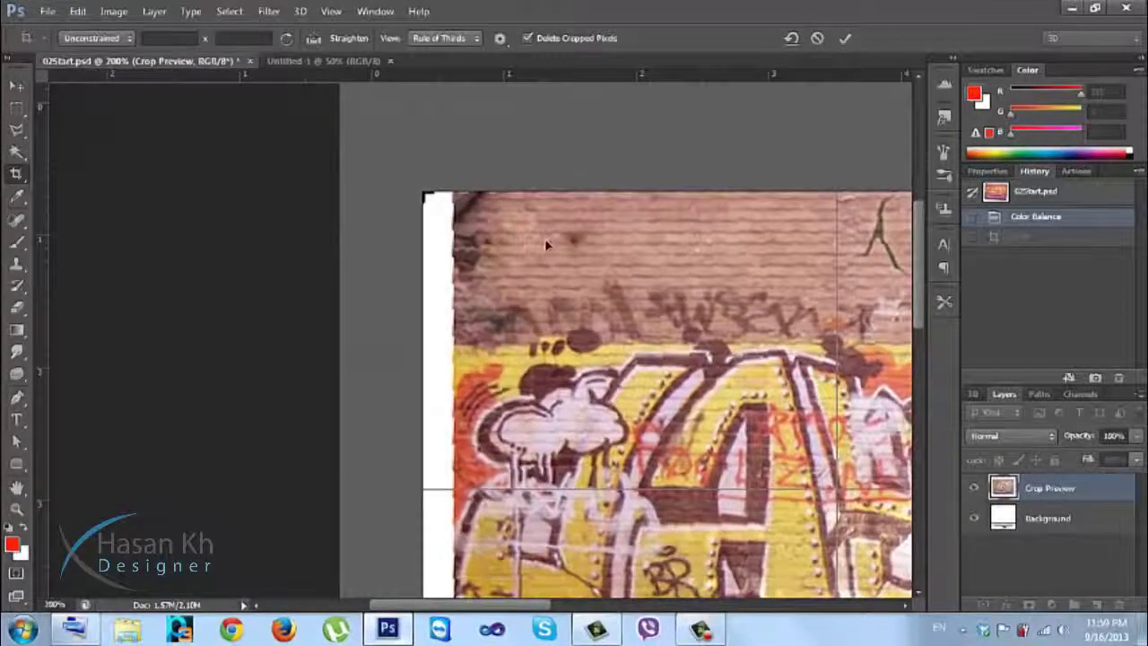
{"action": "left_click_drag", "start_coordinate": [371, 186], "coordinate": [373, 185]}
{"action": "left_click_drag", "start_coordinate": [661, 272], "coordinate": [279, 277]}
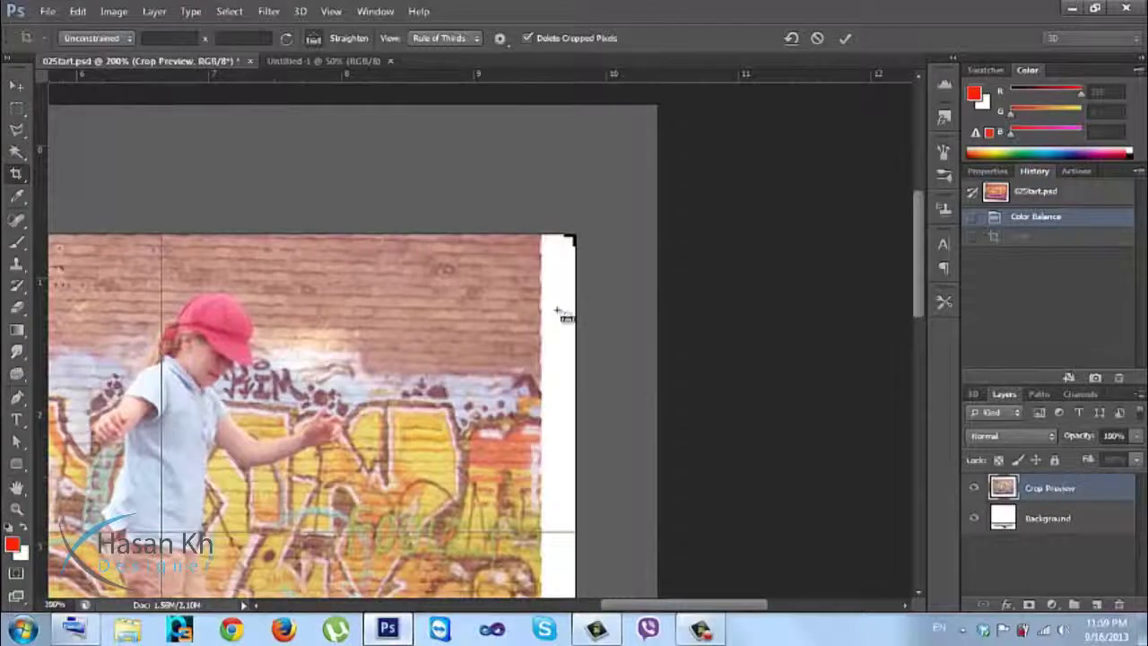
Step: Trim the white margins off the photo's lower, right and left sides and apply the crop
{"action": "key", "text": "ctrl+minus"}
{"action": "key", "text": "ctrl+minus"}
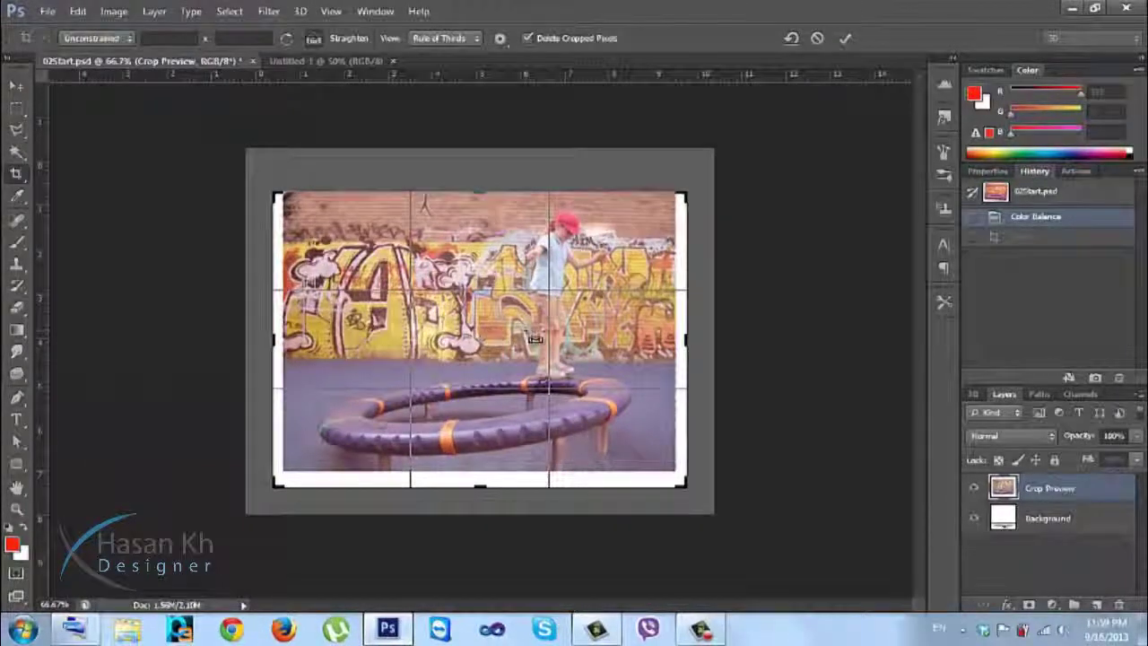
{"action": "key", "text": "ctrl+plus"}
{"action": "left_click_drag", "start_coordinate": [480, 560], "coordinate": [481, 547]}
{"action": "left_click_drag", "start_coordinate": [787, 338], "coordinate": [780, 338]}
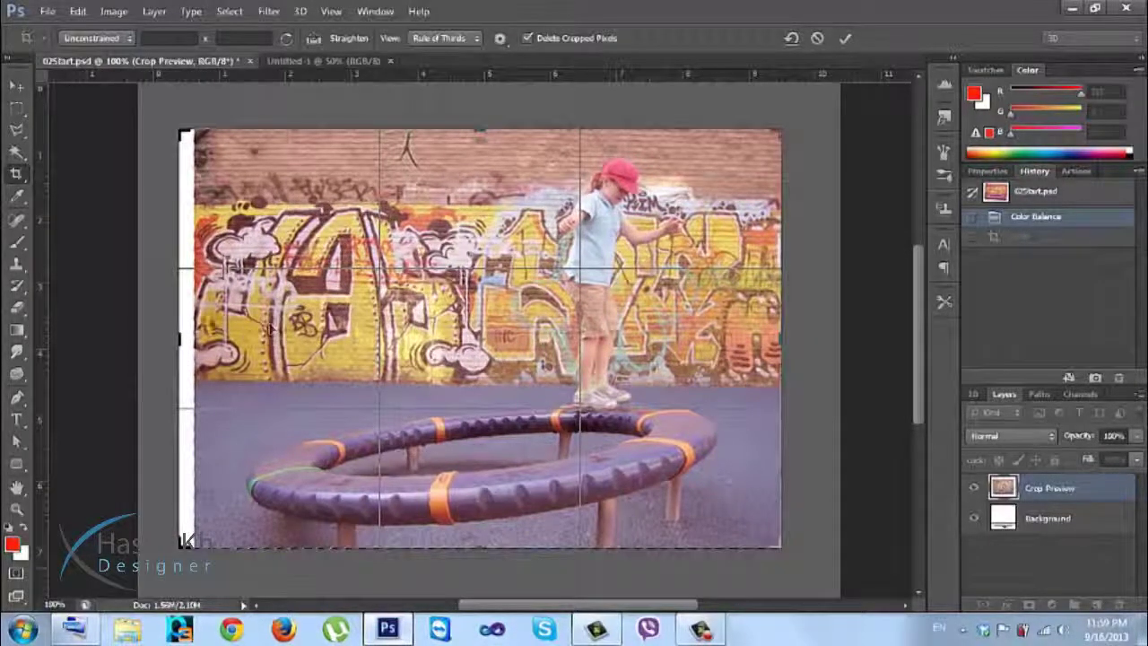
{"action": "left_click_drag", "start_coordinate": [183, 336], "coordinate": [189, 334]}
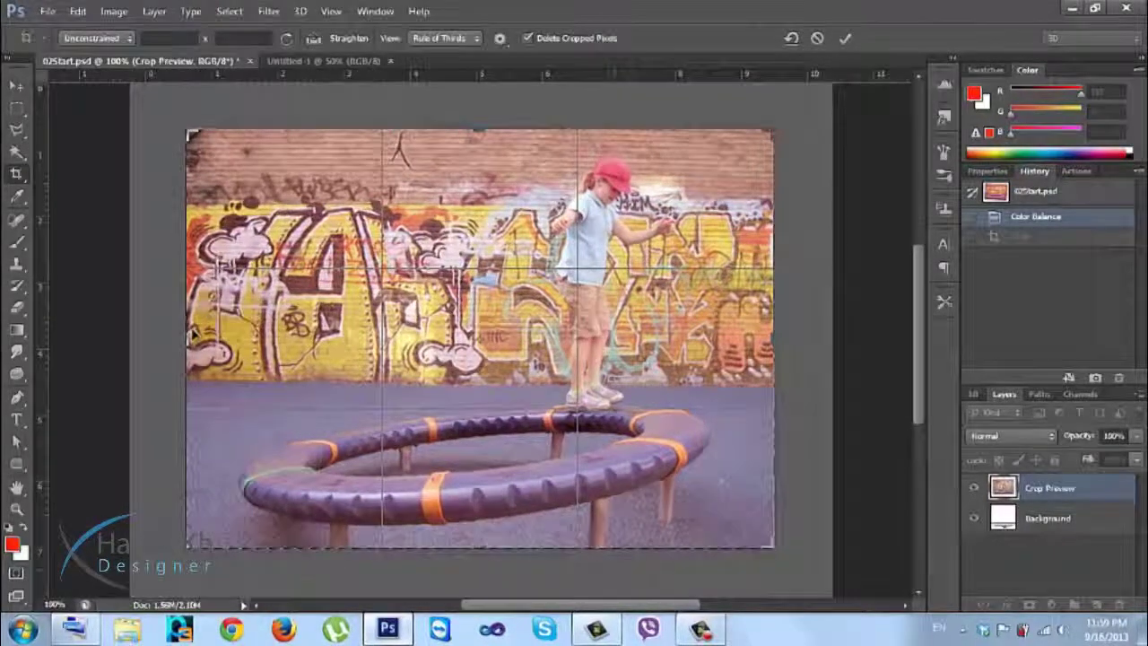
{"action": "key", "text": "Return"}
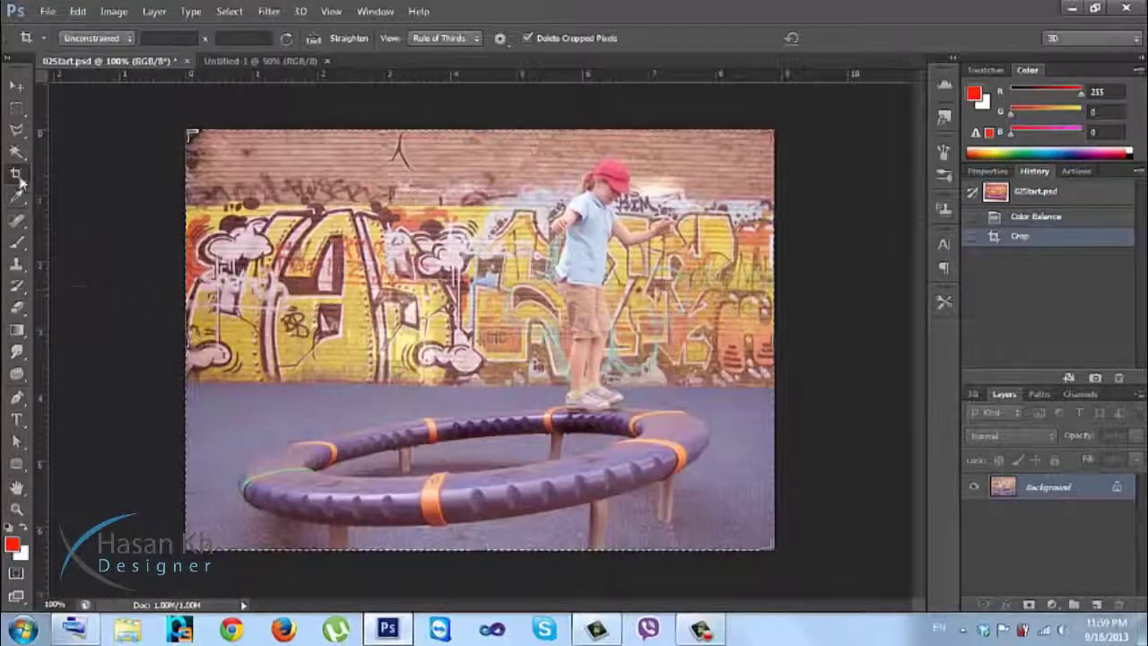
{"action": "left_click", "coordinate": [16, 85]}
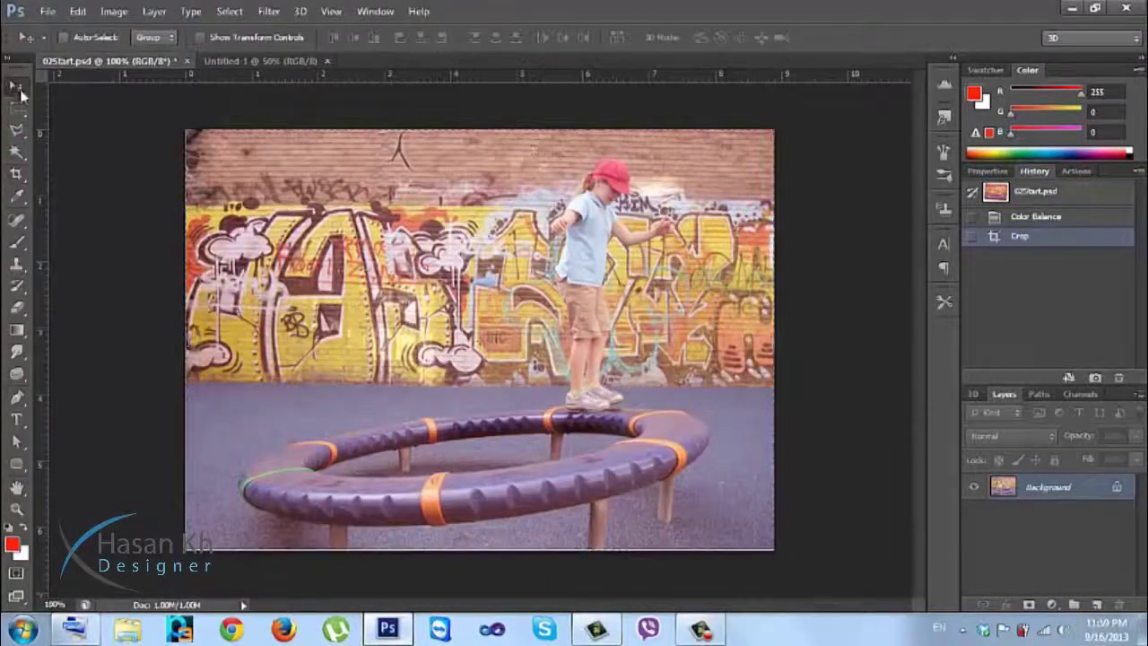
Step: Undo the accidental white fill and pull the crop's lower edge in past the thin white line along the photo's lower border
{"action": "left_click", "coordinate": [17, 173]}
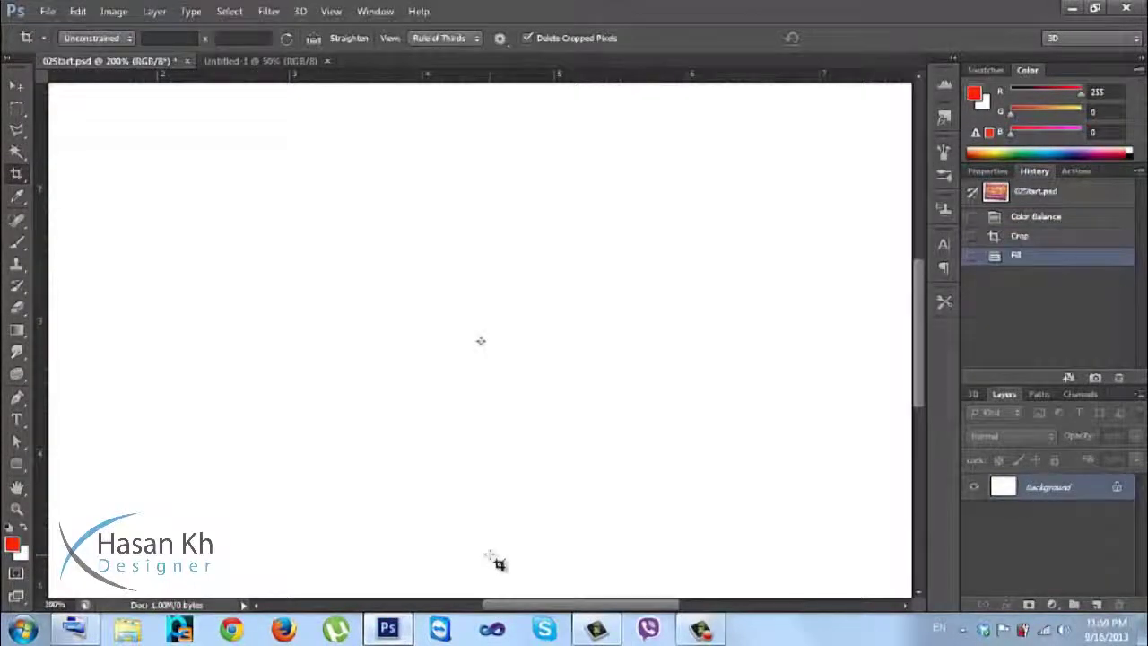
{"action": "key", "text": "ctrl+z"}
{"action": "left_click_drag", "start_coordinate": [484, 534], "coordinate": [504, 242]}
{"action": "left_click_drag", "start_coordinate": [484, 411], "coordinate": [468, 535]}
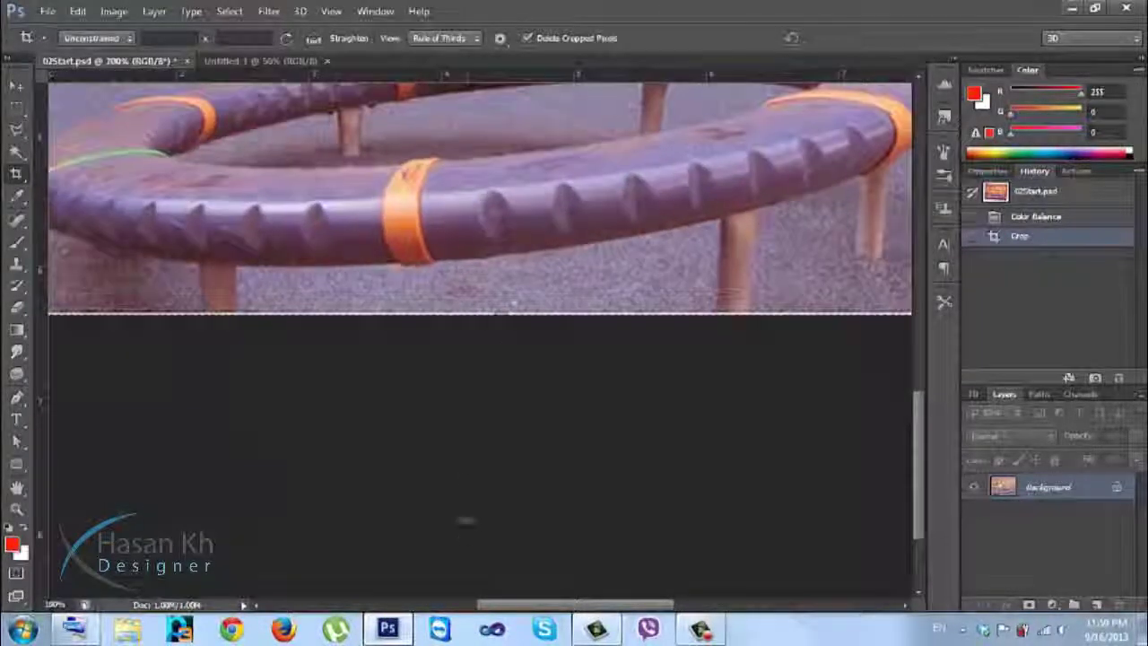
{"action": "left_click_drag", "start_coordinate": [499, 313], "coordinate": [500, 314]}
{"action": "key", "text": "ctrl+plus"}
{"action": "key", "text": "ctrl+plus"}
{"action": "key", "text": "ctrl+plus"}
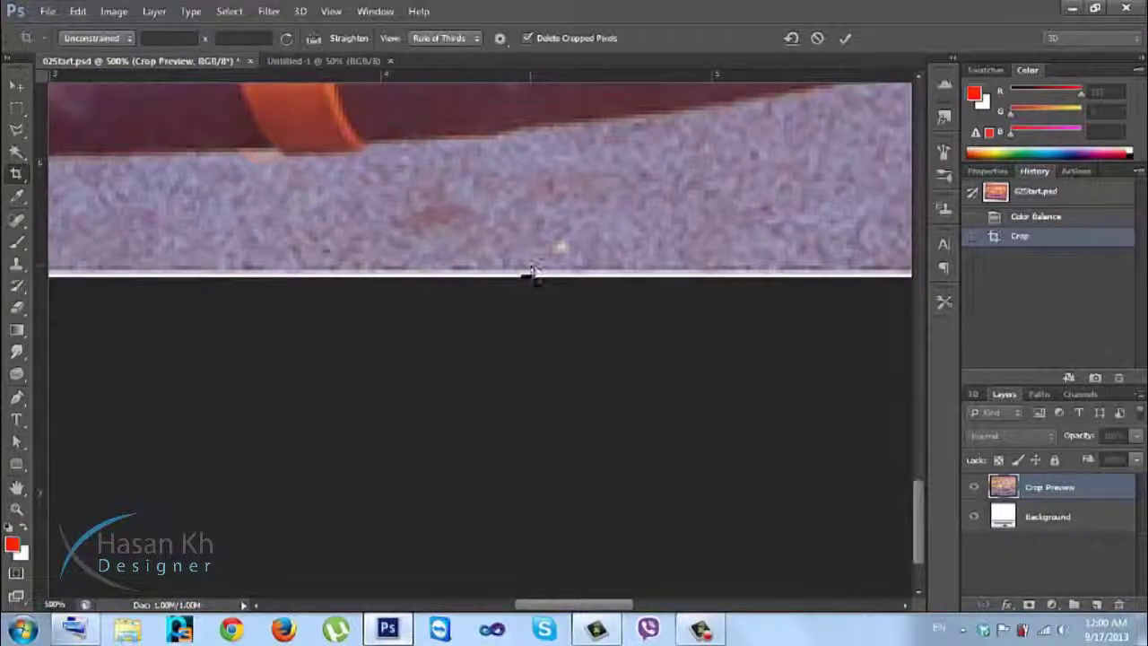
{"action": "left_click_drag", "start_coordinate": [528, 275], "coordinate": [528, 269]}
Step: Trim the thin white strip off the photo's left side, apply the crop and leave the Crop tool
{"action": "key", "text": "space"}
{"action": "left_click_drag", "start_coordinate": [458, 233], "coordinate": [847, 303]}
{"action": "left_click_drag", "start_coordinate": [418, 188], "coordinate": [896, 321]}
{"action": "left_click_drag", "start_coordinate": [351, 239], "coordinate": [874, 334]}
{"action": "left_click_drag", "start_coordinate": [668, 274], "coordinate": [552, 484]}
{"action": "left_click_drag", "start_coordinate": [583, 179], "coordinate": [561, 464]}
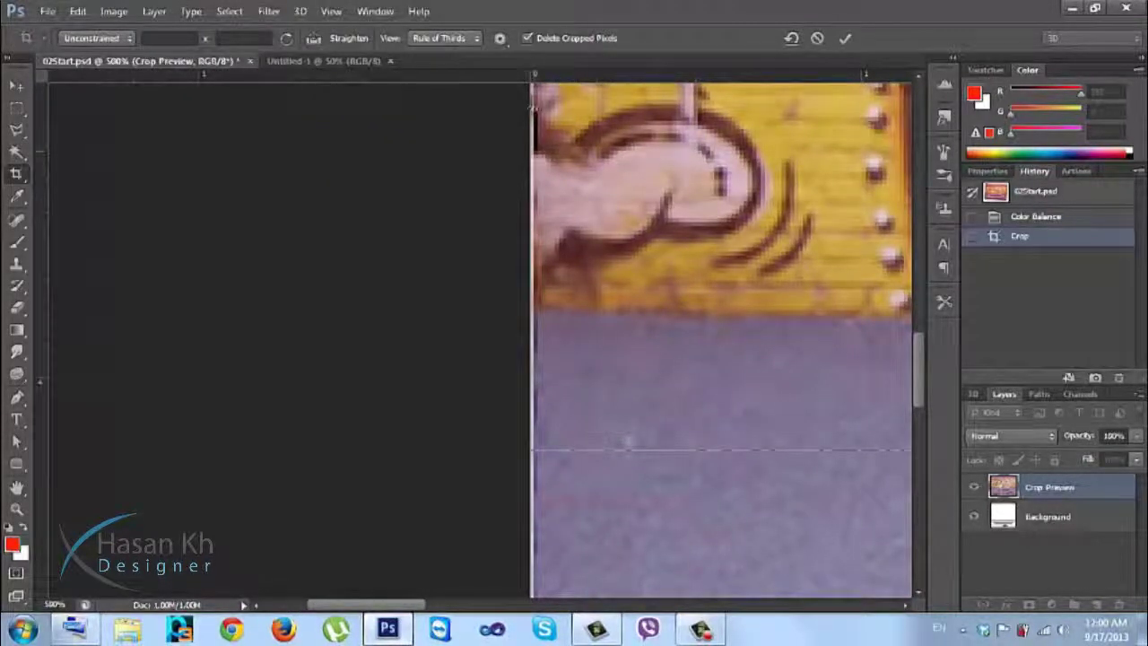
{"action": "left_click_drag", "start_coordinate": [532, 106], "coordinate": [535, 105]}
{"action": "key", "text": "Return"}
{"action": "key", "text": "ctrl+minus"}
{"action": "key", "text": "ctrl+minus"}
{"action": "key", "text": "ctrl+minus"}
{"action": "key", "text": "ctrl+minus"}
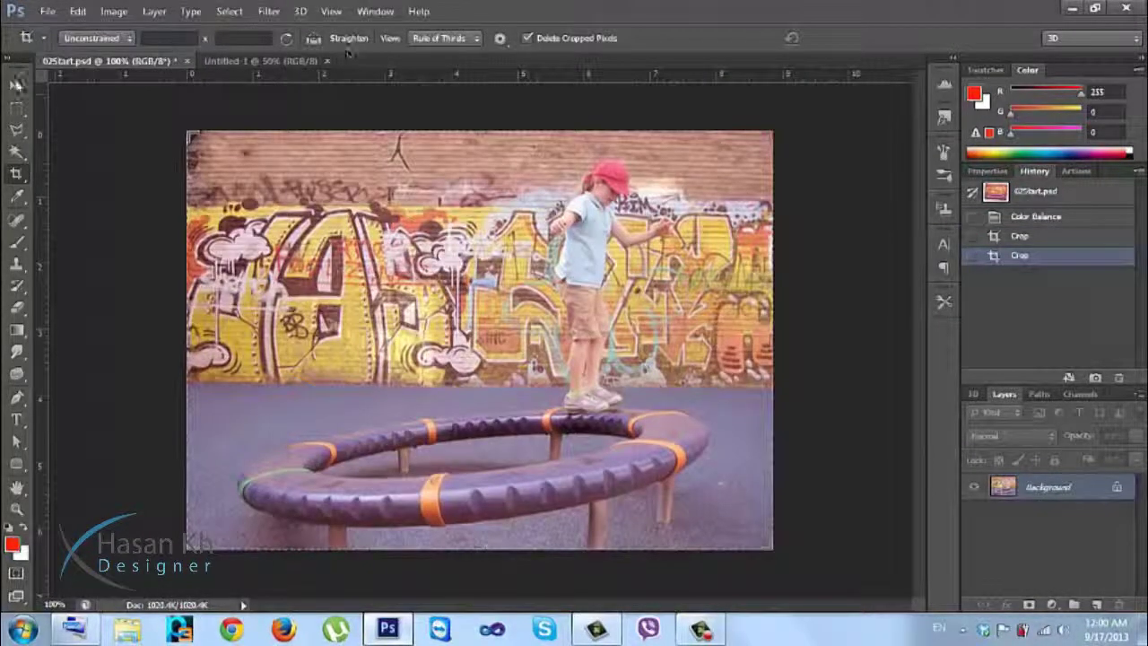
{"action": "left_click", "coordinate": [16, 86]}
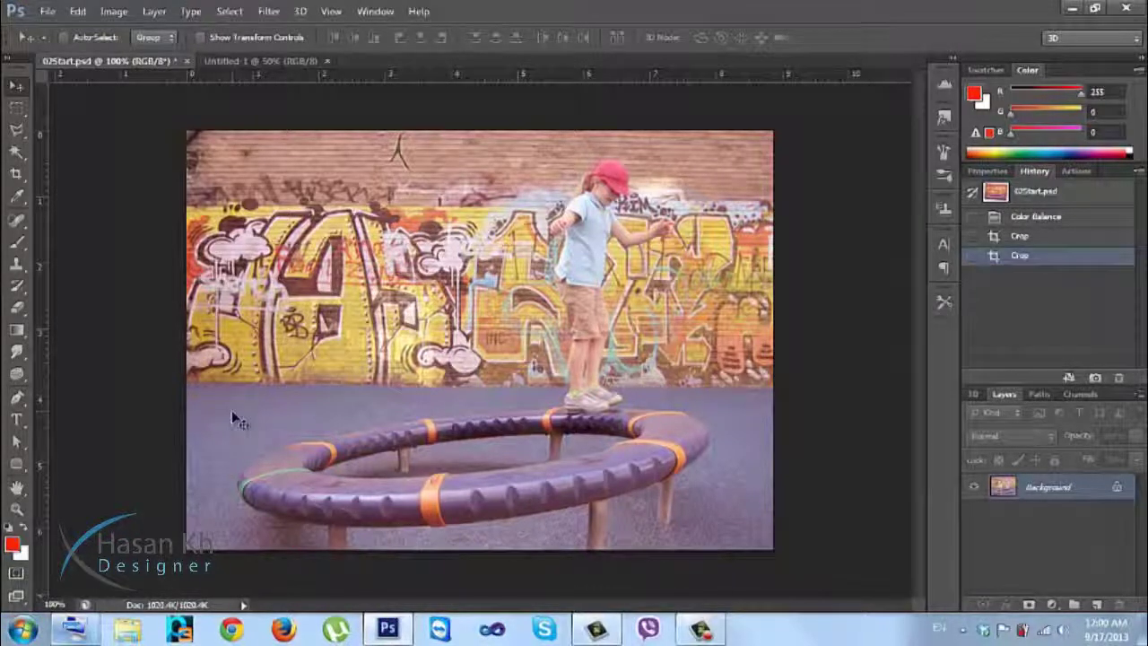
Step: Adjust the photo's Levels with a shadow input of 26 and slightly brighter midtones, then check the adjusted histogram
{"action": "key", "text": "ctrl+l"}
{"action": "left_click_drag", "start_coordinate": [811, 144], "coordinate": [901, 117]}
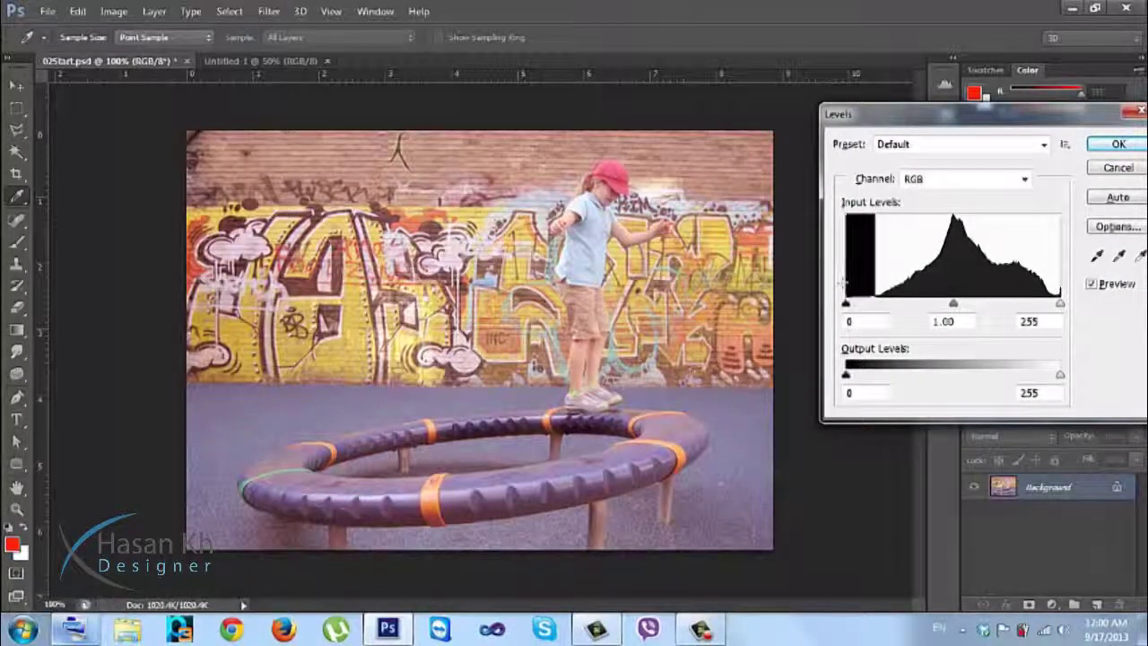
{"action": "left_click_drag", "start_coordinate": [846, 308], "coordinate": [868, 305]}
{"action": "mouse_move", "coordinate": [967, 307]}
{"action": "left_mouse_down"}
{"action": "mouse_move", "coordinate": [944, 310]}
{"action": "mouse_move", "coordinate": [954, 313]}
{"action": "left_mouse_up"}
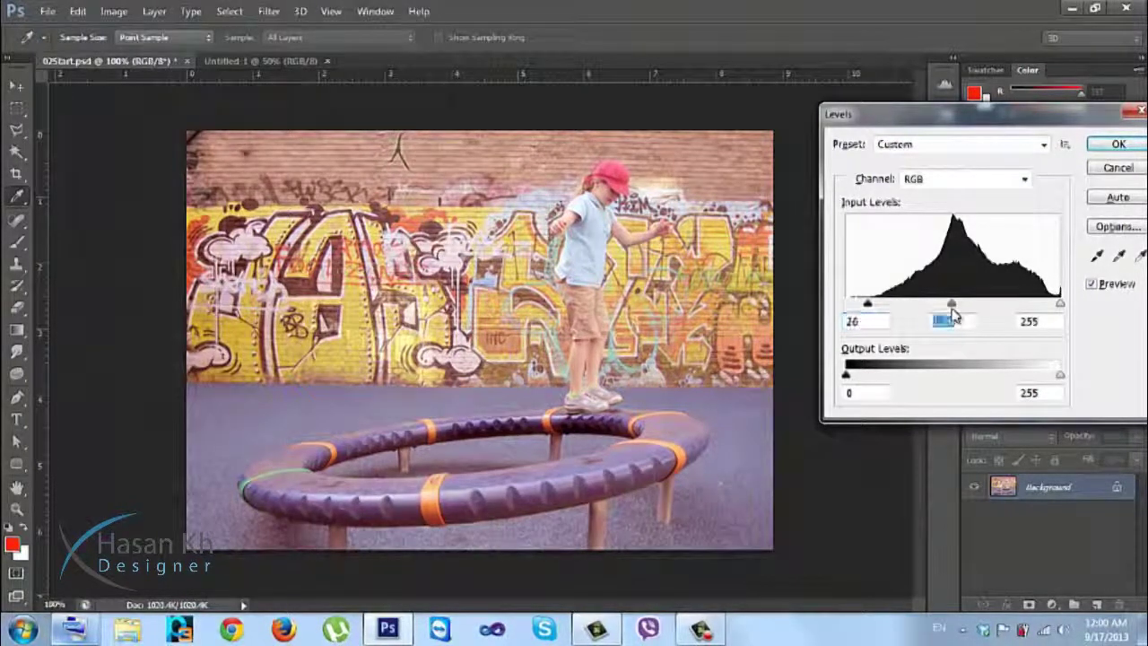
{"action": "key", "text": "Return"}
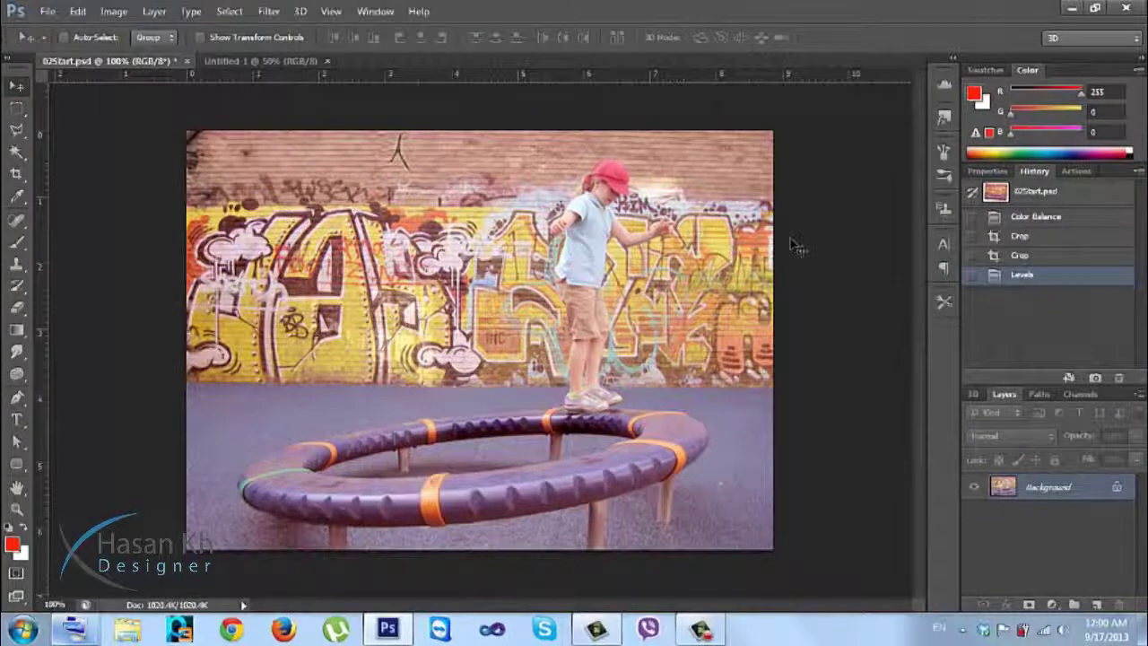
{"action": "key", "text": "ctrl+l"}
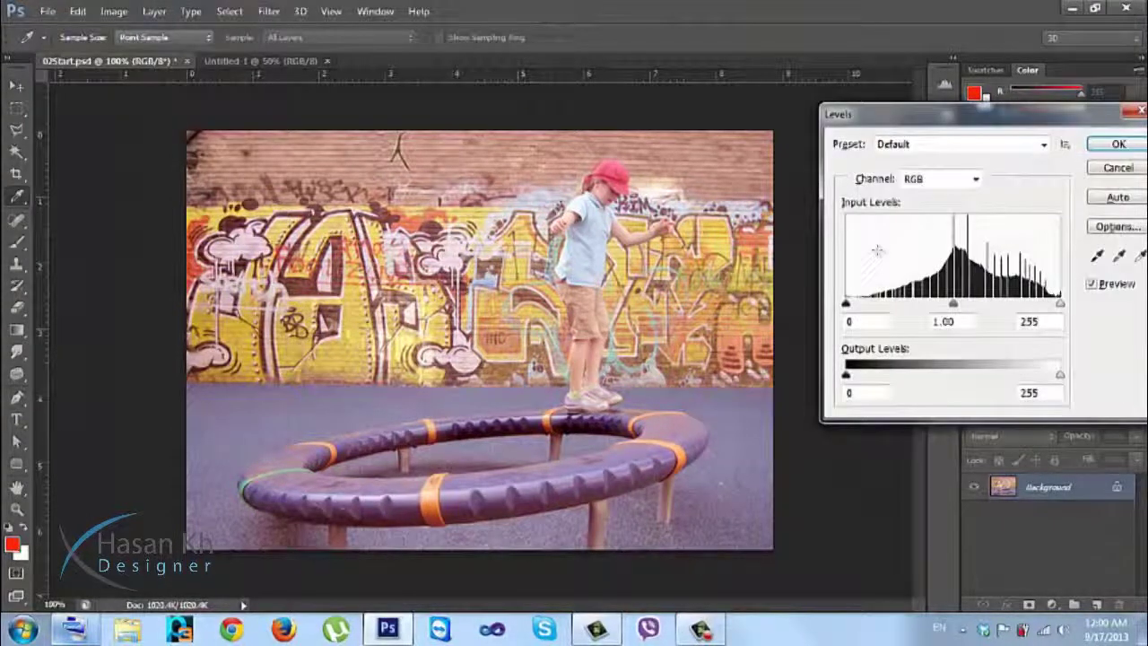
{"action": "key", "text": "Escape"}
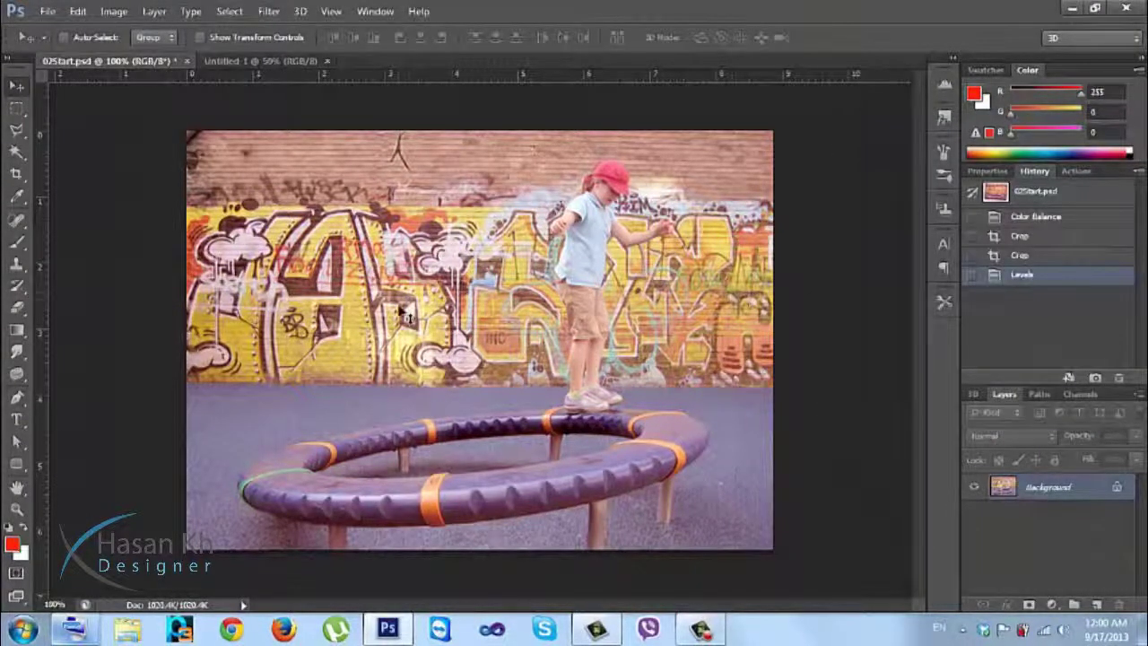
Step: Shift the photo's midtones toward cyan with a Color Balance Cyan-Red level of -30
{"action": "key", "text": "ctrl+b"}
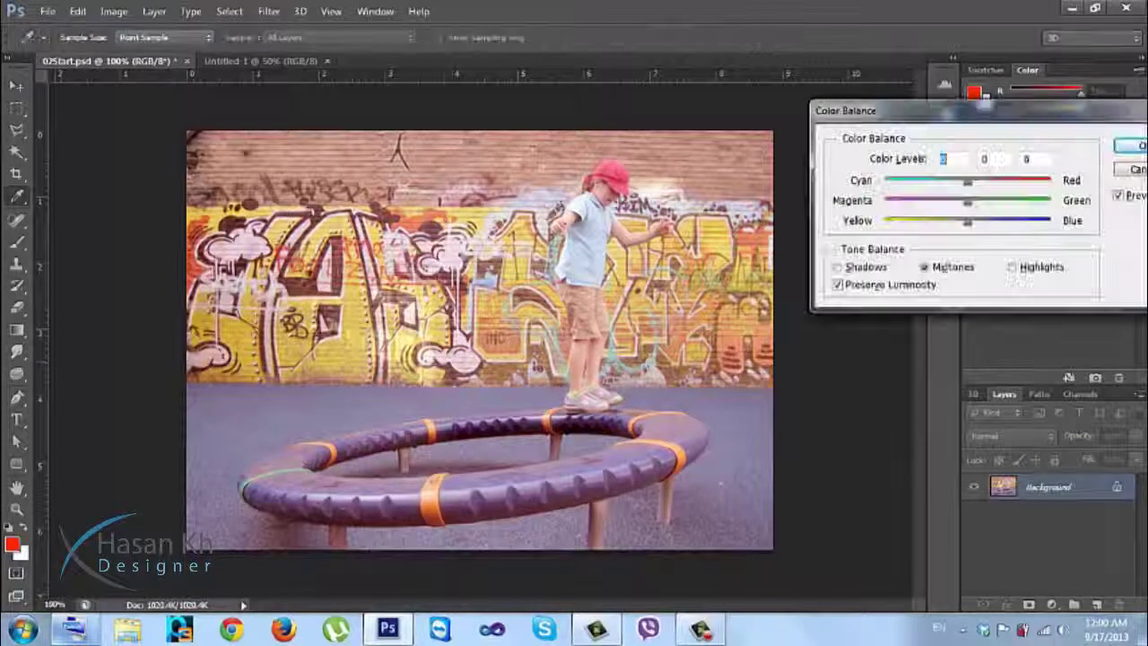
{"action": "left_click_drag", "start_coordinate": [964, 180], "coordinate": [945, 185]}
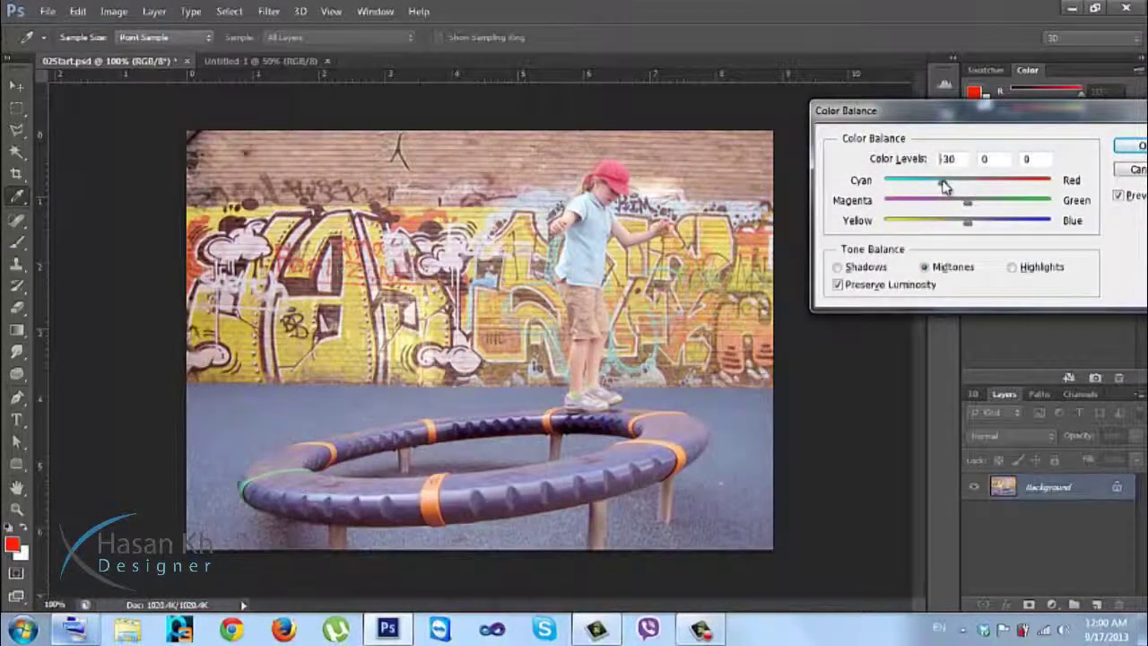
{"action": "key", "text": "Return"}
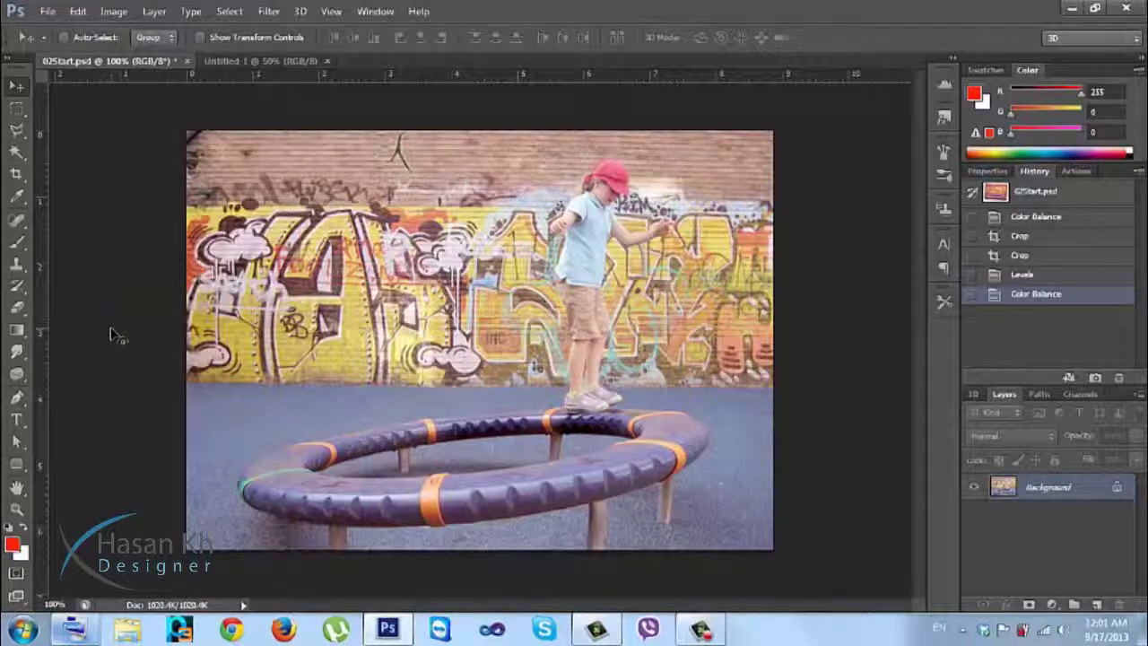
Step: Set up the Clone Stamp tool with a soft round brush at 0% hardness for the green crack in the brick wall
{"action": "key", "text": "ctrl+equal"}
{"action": "scroll", "coordinate": [480, 341], "scroll_direction": "up", "scroll_amount": 5}
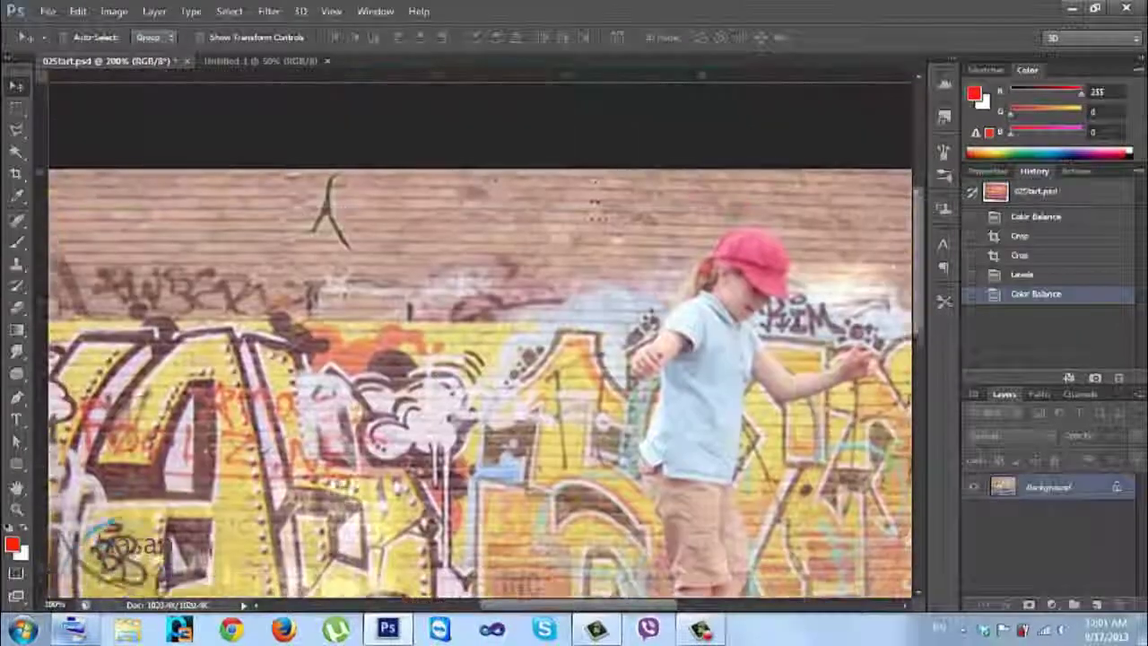
{"action": "scroll", "coordinate": [332, 302], "scroll_direction": "up", "scroll_amount": 5}
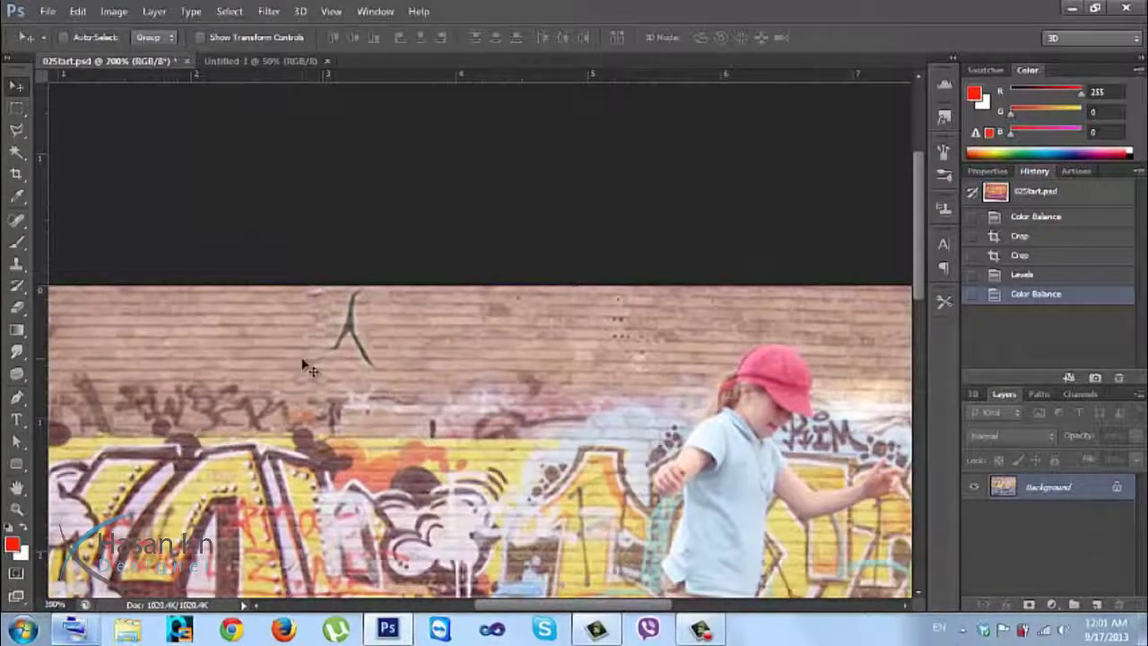
{"action": "key", "text": "ctrl+equal"}
{"action": "key", "text": "ctrl+equal"}
{"action": "left_click_drag", "start_coordinate": [323, 292], "coordinate": [446, 306]}
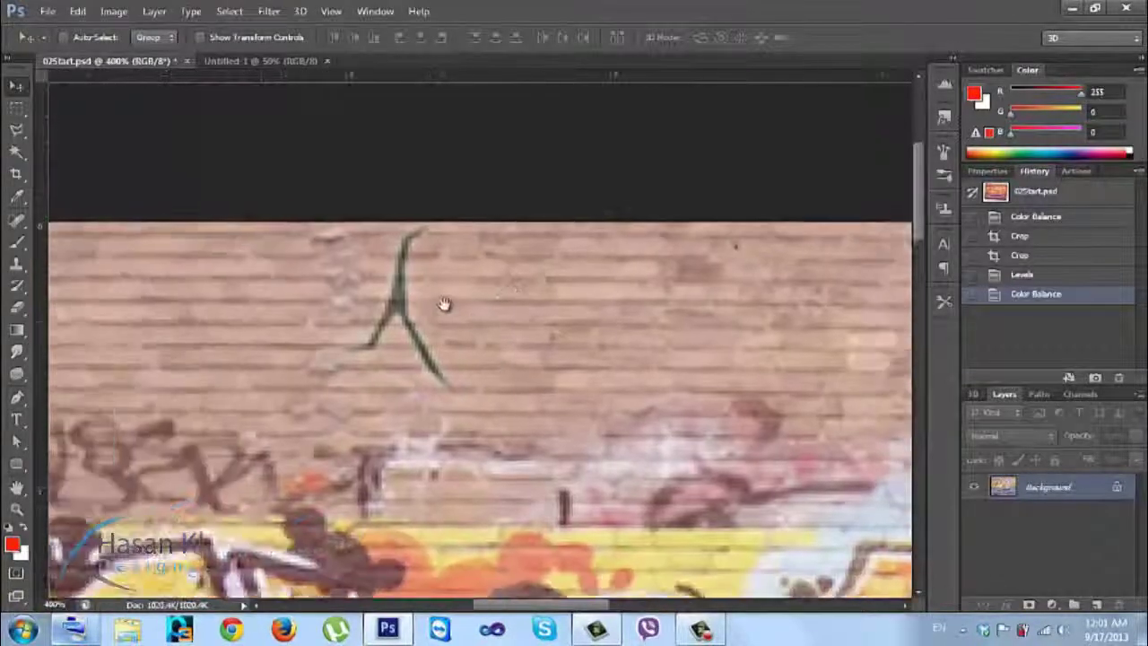
{"action": "left_click", "coordinate": [19, 267]}
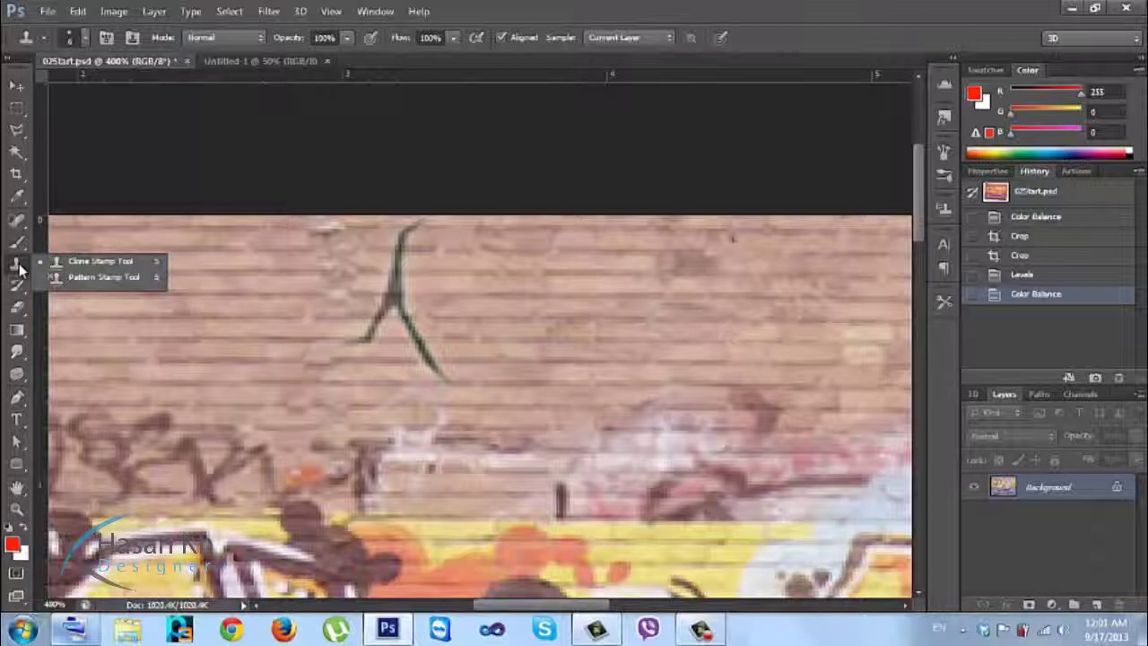
{"action": "left_click", "coordinate": [81, 263]}
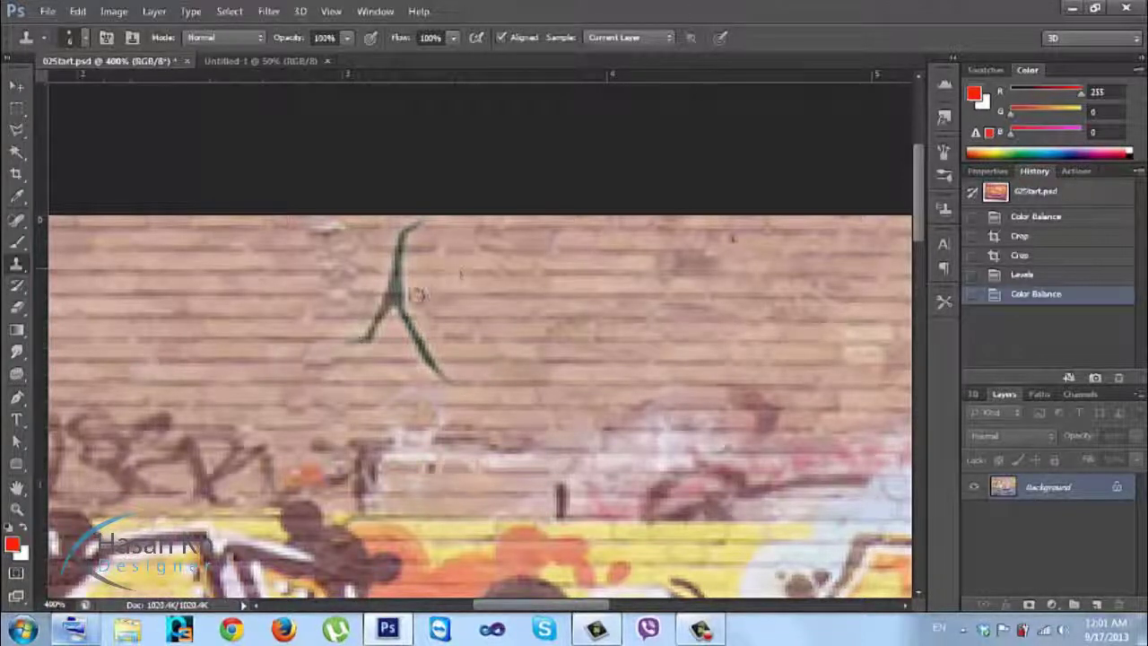
{"action": "right_click", "coordinate": [410, 270]}
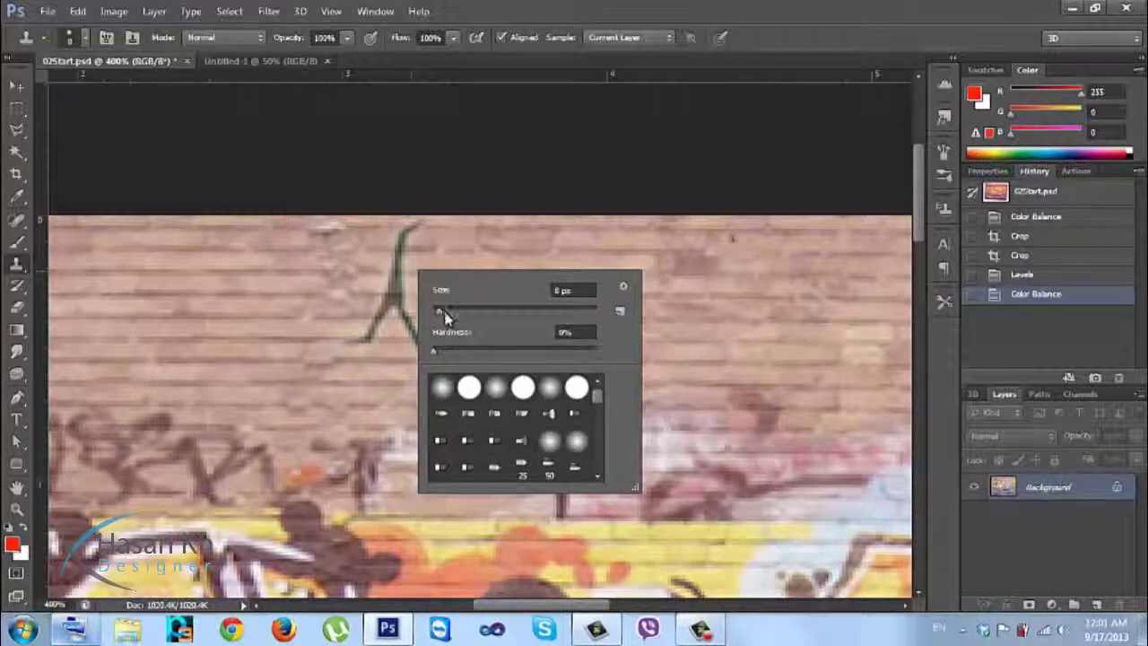
{"action": "left_click", "coordinate": [447, 386]}
{"action": "left_click", "coordinate": [468, 386]}
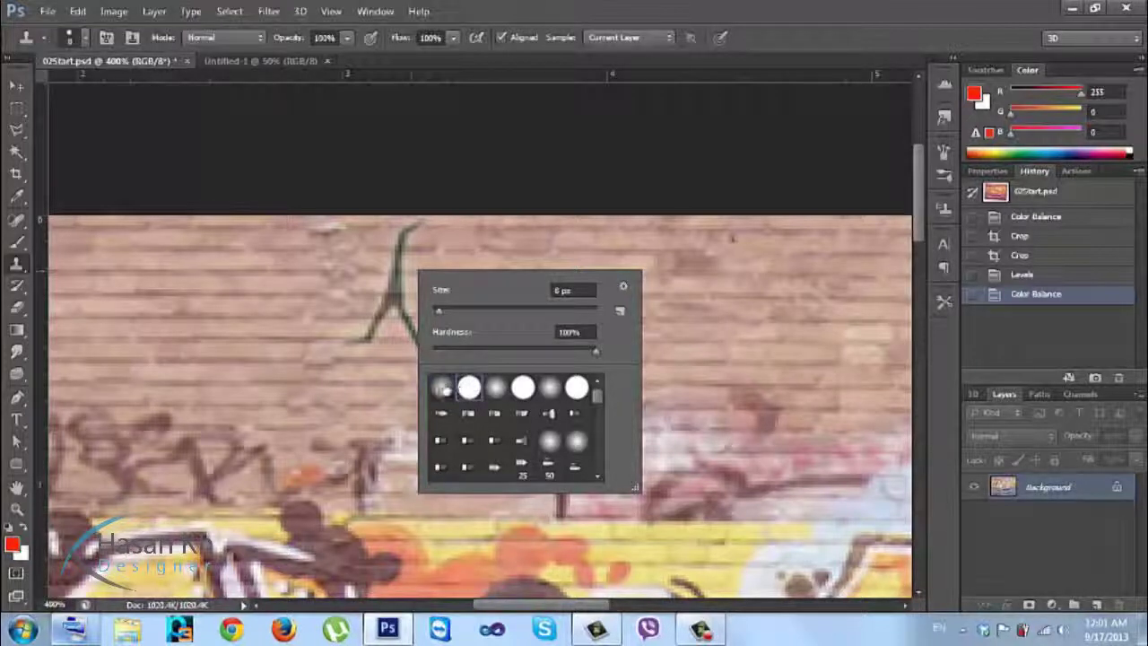
{"action": "left_click", "coordinate": [442, 386]}
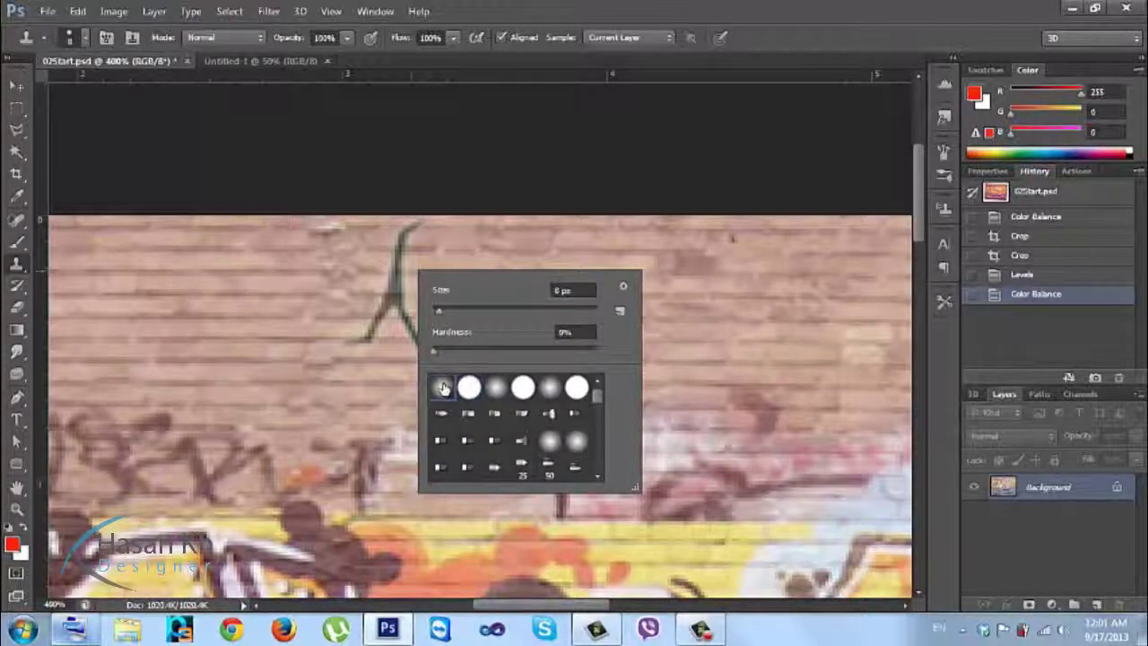
Step: Sample the clean bricks beside the crack and clone them over its stem and both lower branches
{"action": "left_click", "coordinate": [467, 229]}
{"action": "left_click", "coordinate": [466, 231]}
{"action": "left_click", "coordinate": [574, 253]}
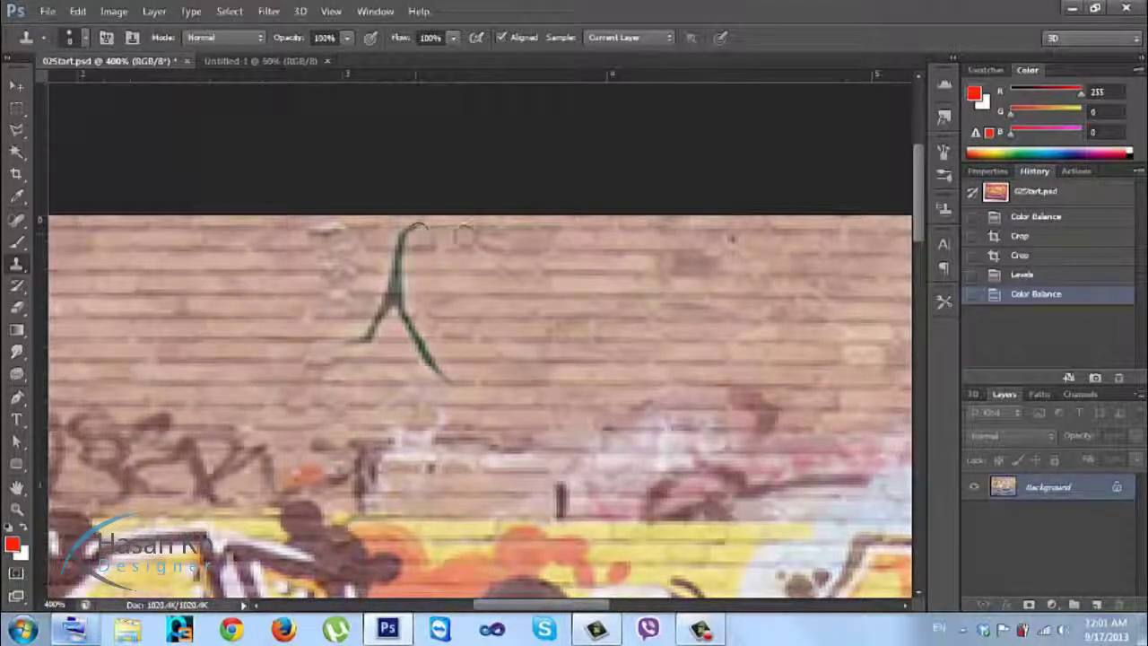
{"action": "left_click", "coordinate": [474, 238], "text": "alt"}
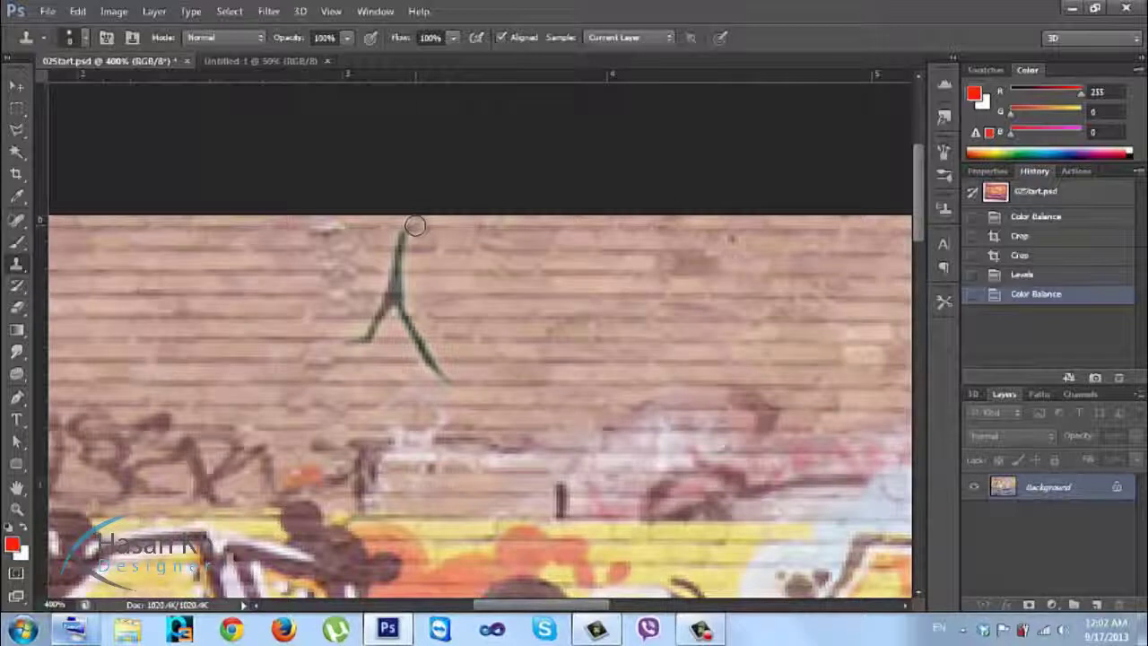
{"action": "mouse_move", "coordinate": [414, 225]}
{"action": "left_mouse_down"}
{"action": "mouse_move", "coordinate": [397, 251]}
{"action": "mouse_move", "coordinate": [406, 322]}
{"action": "left_mouse_up"}
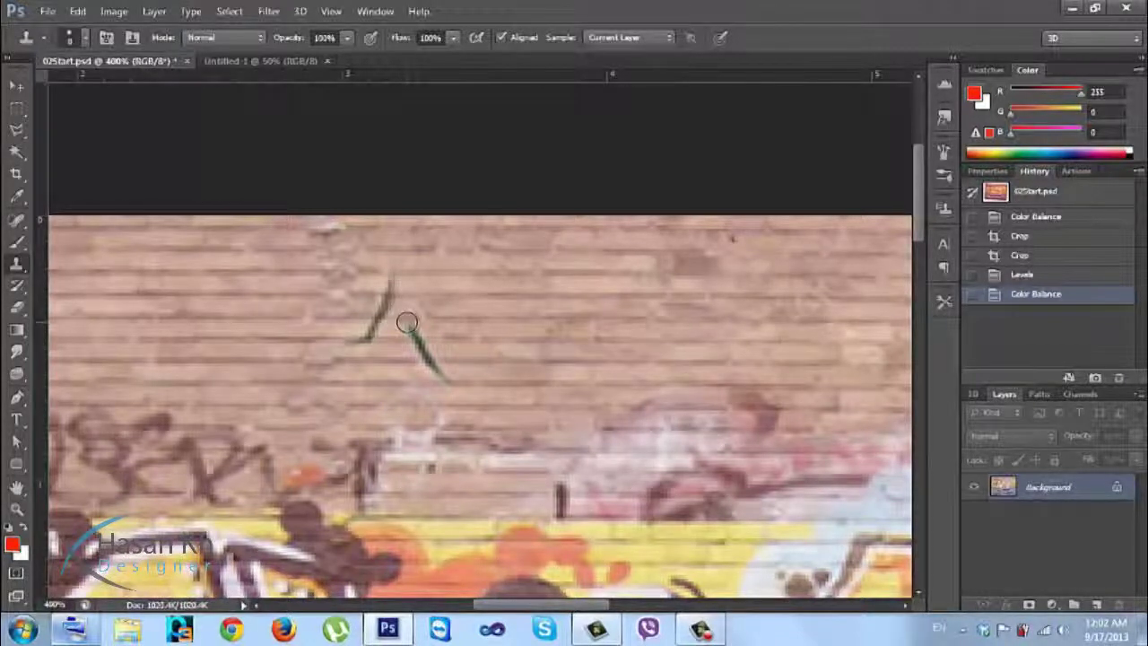
{"action": "left_click_drag", "start_coordinate": [406, 322], "coordinate": [435, 371]}
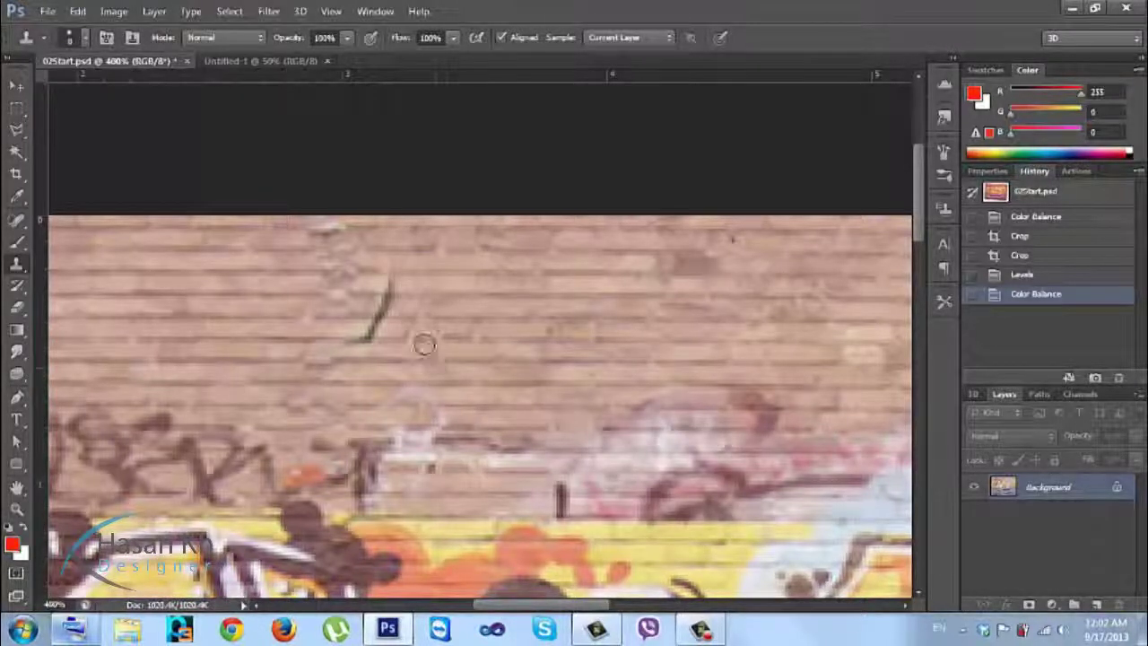
{"action": "mouse_move", "coordinate": [389, 275]}
{"action": "left_mouse_down"}
{"action": "mouse_move", "coordinate": [368, 331]}
{"action": "mouse_move", "coordinate": [353, 333]}
{"action": "mouse_move", "coordinate": [366, 335]}
{"action": "mouse_move", "coordinate": [349, 335]}
{"action": "mouse_move", "coordinate": [368, 335]}
{"action": "left_mouse_up"}
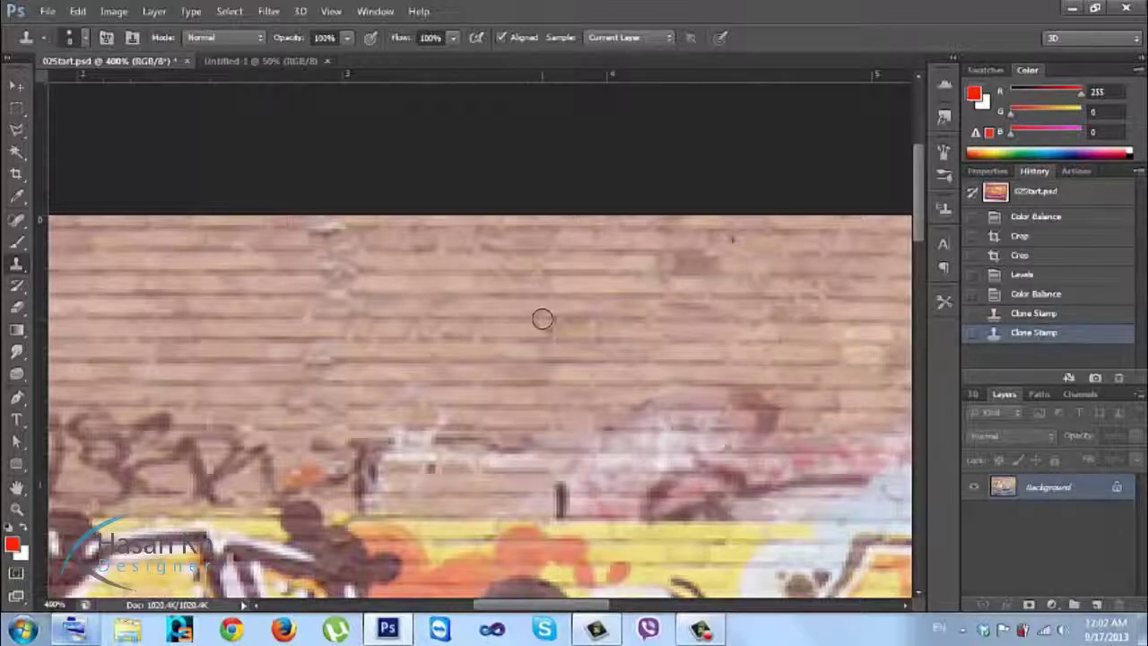
Step: Compare the whole photo before and after the crack retouching, ending on the latest Clone Stamp state
{"action": "key", "text": "ctrl+minus"}
{"action": "key", "text": "ctrl+minus"}
{"action": "key", "text": "ctrl+minus"}
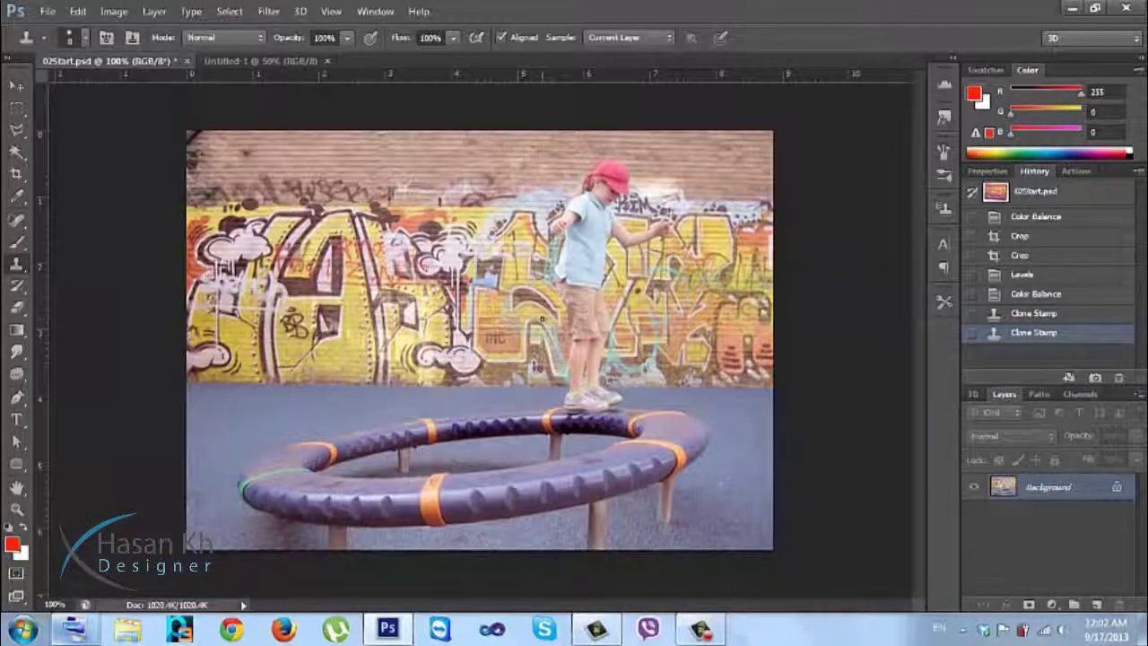
{"action": "left_click", "coordinate": [1051, 295]}
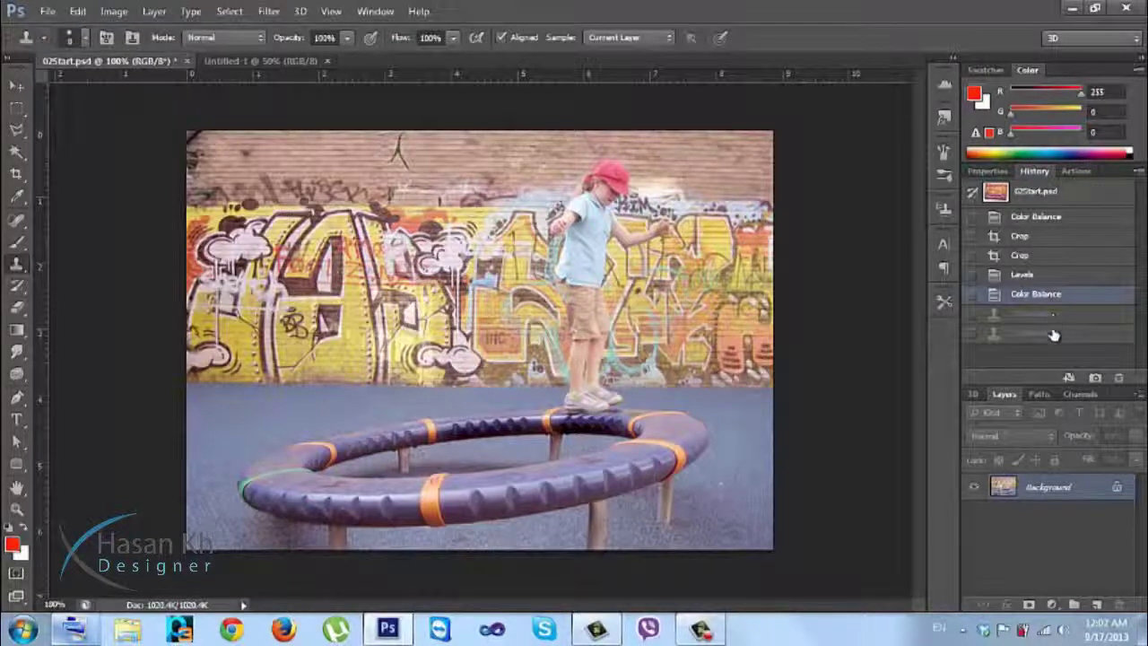
{"action": "left_click", "coordinate": [1054, 334]}
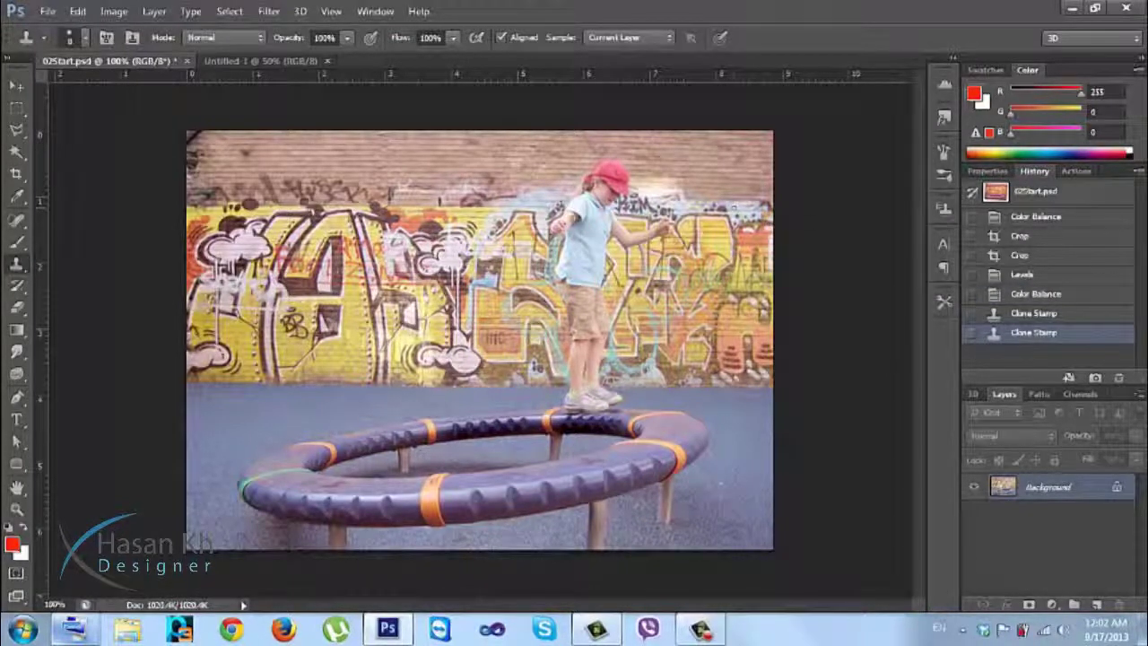
Step: Activate the Pattern Stamp tool and enlarge its brush to 150 px in the blank Untitled-1 document
{"action": "key", "text": "ctrl+plus"}
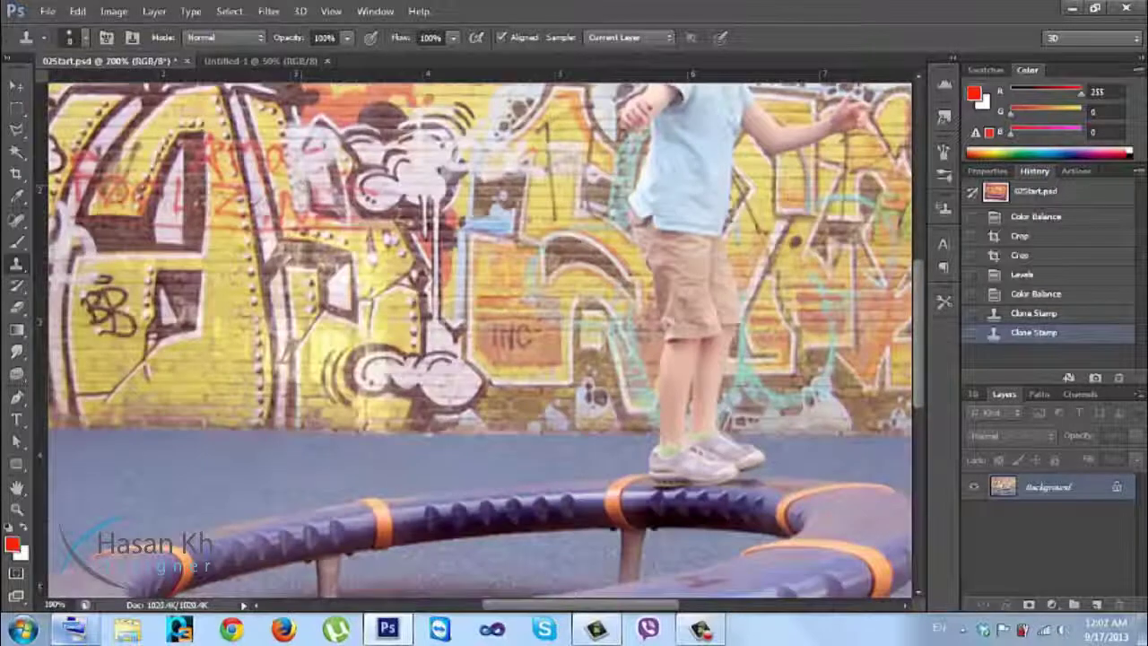
{"action": "left_click_drag", "start_coordinate": [300, 184], "coordinate": [461, 385]}
{"action": "left_click_drag", "start_coordinate": [297, 275], "coordinate": [313, 338]}
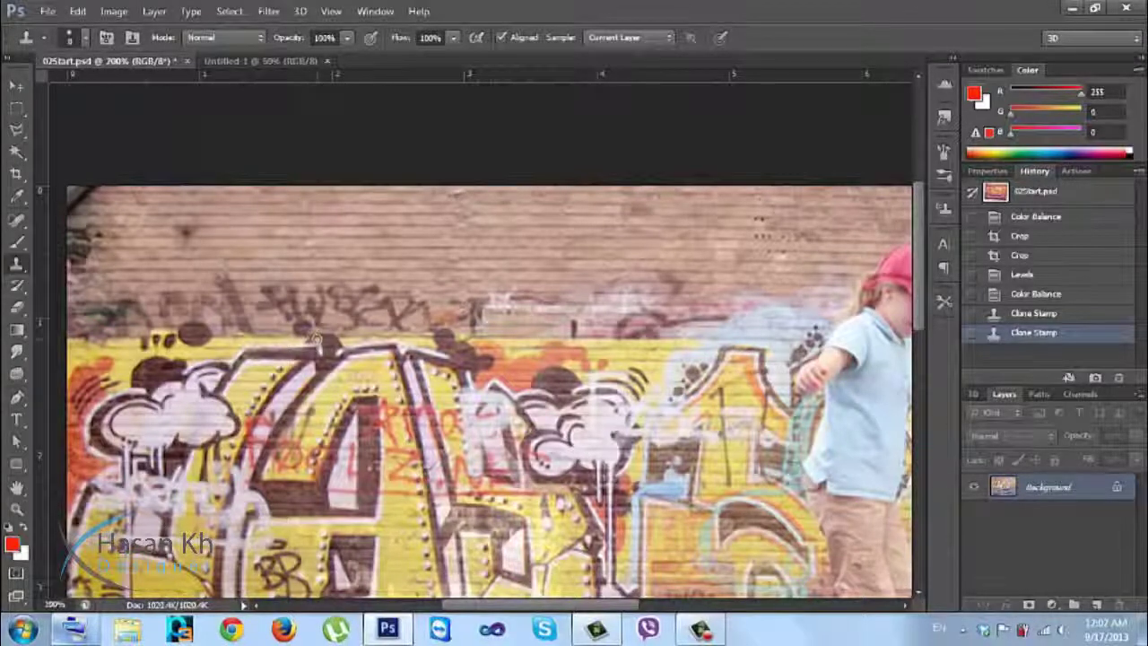
{"action": "right_click", "coordinate": [20, 267]}
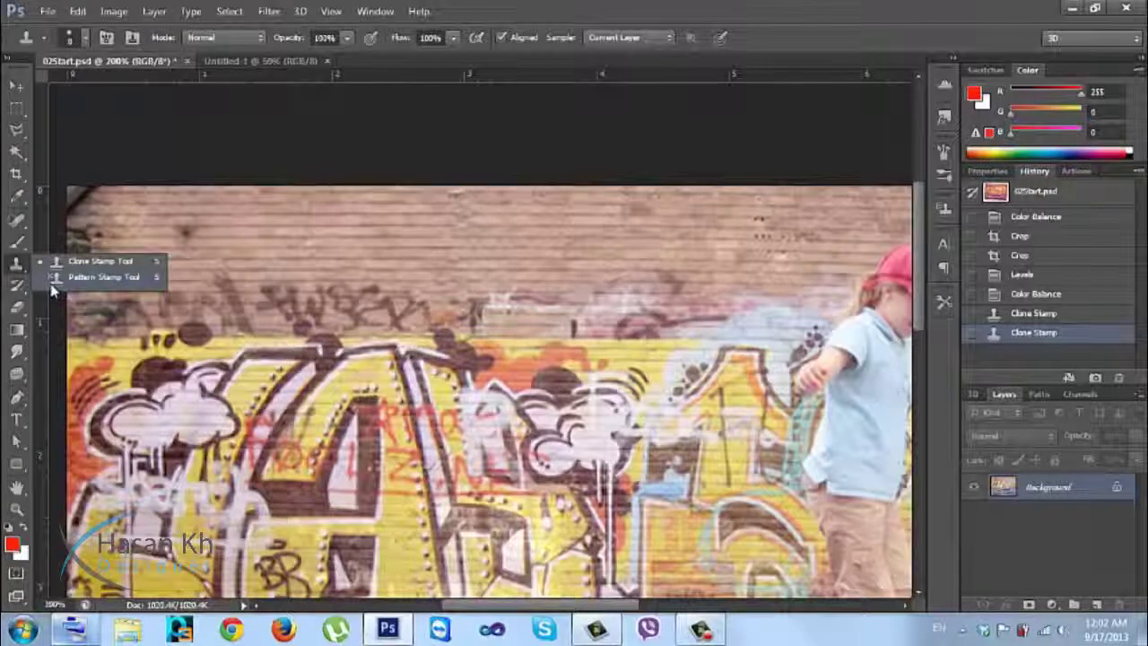
{"action": "left_click", "coordinate": [99, 276]}
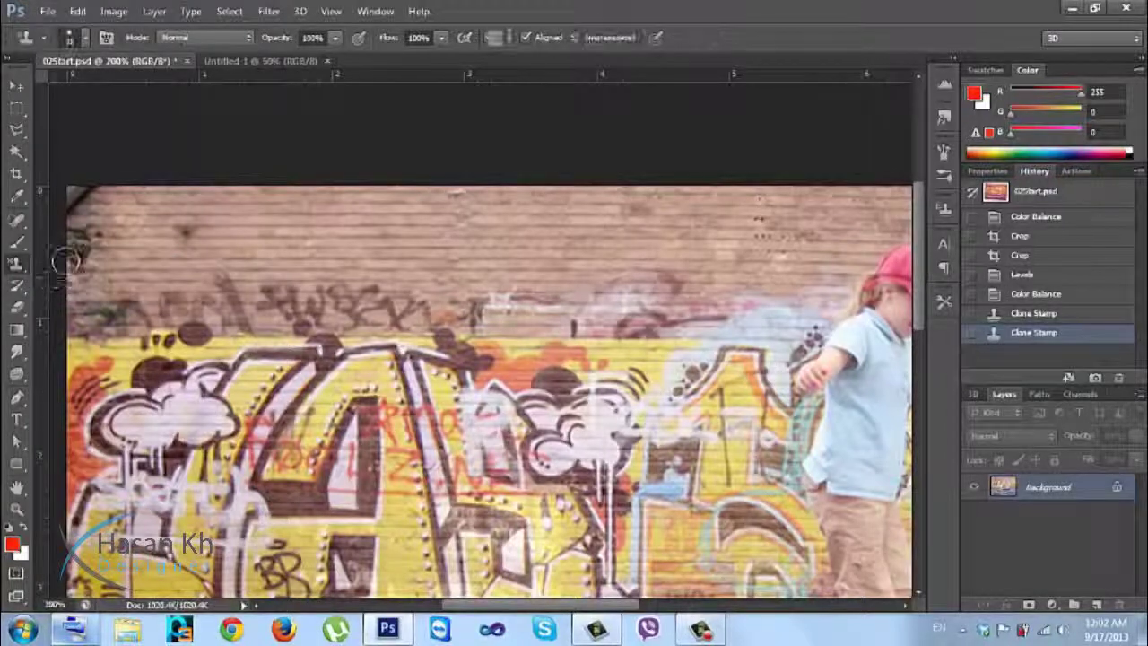
{"action": "left_click", "coordinate": [246, 61]}
{"action": "key", "text": "bracketright"}
{"action": "key", "text": "bracketright"}
{"action": "key", "text": "bracketright"}
{"action": "key", "text": "bracketright"}
{"action": "key", "text": "bracketright"}
{"action": "key", "text": "bracketright"}
{"action": "key", "text": "bracketright"}
{"action": "key", "text": "bracketright"}
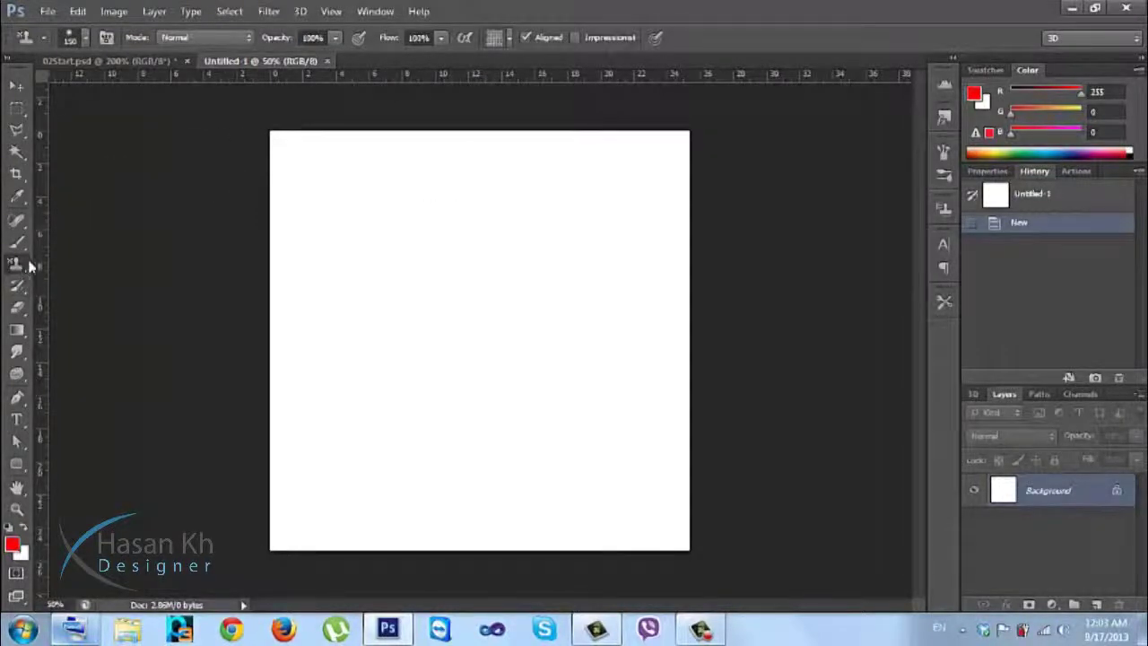
Step: Choose the third pattern of the first row and try stamping it onto the white canvas with freehand strokes
{"action": "left_click", "coordinate": [509, 37]}
{"action": "left_click", "coordinate": [496, 127]}
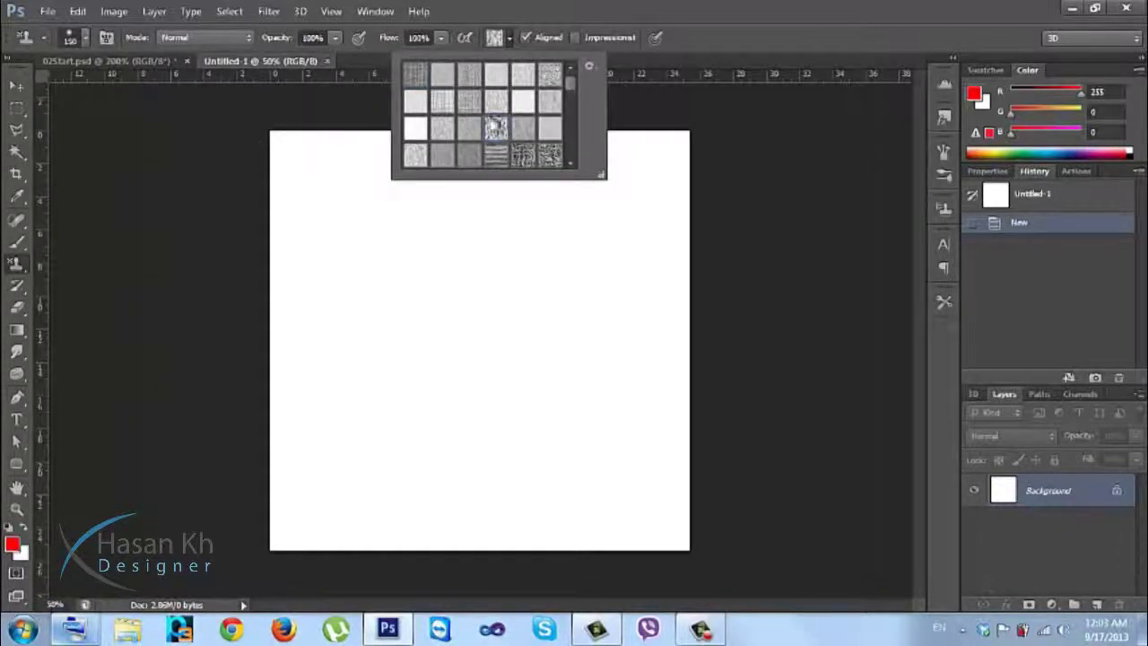
{"action": "left_click", "coordinate": [469, 76]}
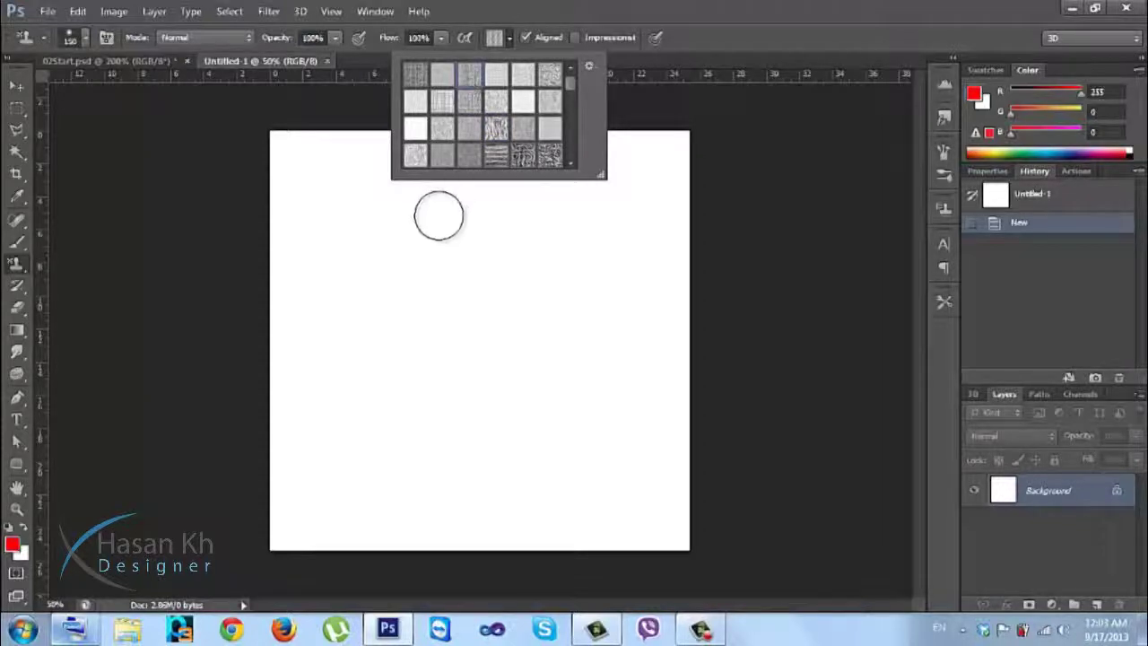
{"action": "mouse_move", "coordinate": [438, 211]}
{"action": "left_mouse_down"}
{"action": "mouse_move", "coordinate": [400, 306]}
{"action": "mouse_move", "coordinate": [458, 301]}
{"action": "mouse_move", "coordinate": [454, 260]}
{"action": "mouse_move", "coordinate": [439, 251]}
{"action": "mouse_move", "coordinate": [429, 269]}
{"action": "mouse_move", "coordinate": [431, 244]}
{"action": "mouse_move", "coordinate": [414, 298]}
{"action": "mouse_move", "coordinate": [418, 334]}
{"action": "left_mouse_up"}
{"action": "mouse_move", "coordinate": [420, 382]}
{"action": "left_mouse_down"}
{"action": "mouse_move", "coordinate": [422, 330]}
{"action": "mouse_move", "coordinate": [443, 385]}
{"action": "mouse_move", "coordinate": [446, 364]}
{"action": "left_mouse_up"}
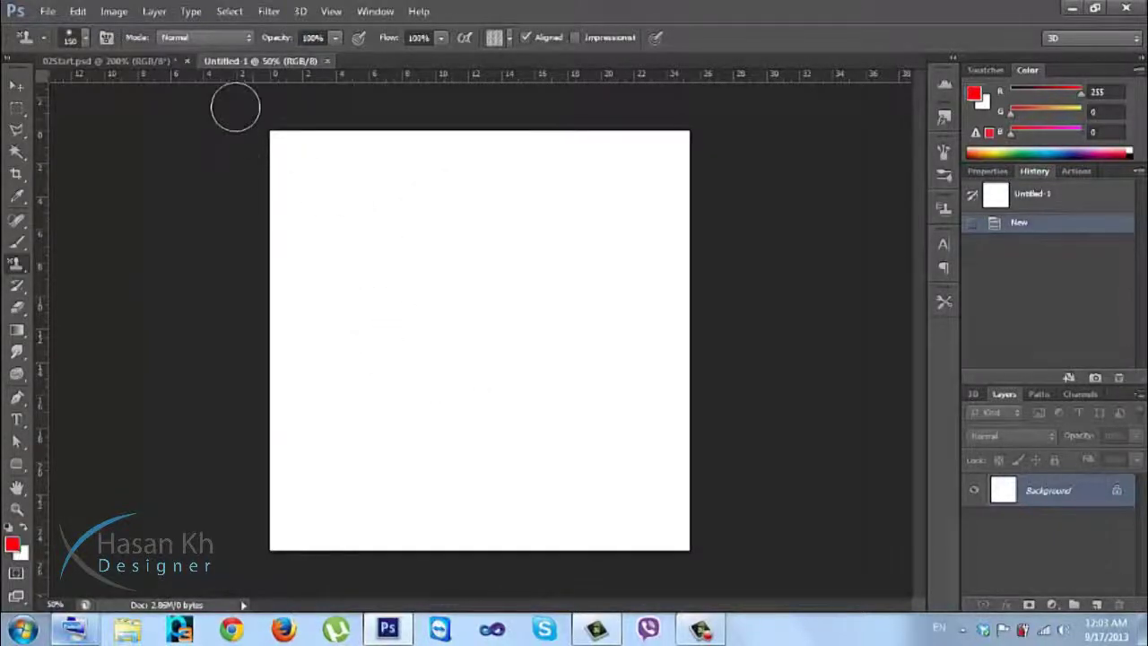
Step: Return to the 02Start.psd photo and select the Healing Brush tool with sampled source
{"action": "left_click", "coordinate": [162, 60]}
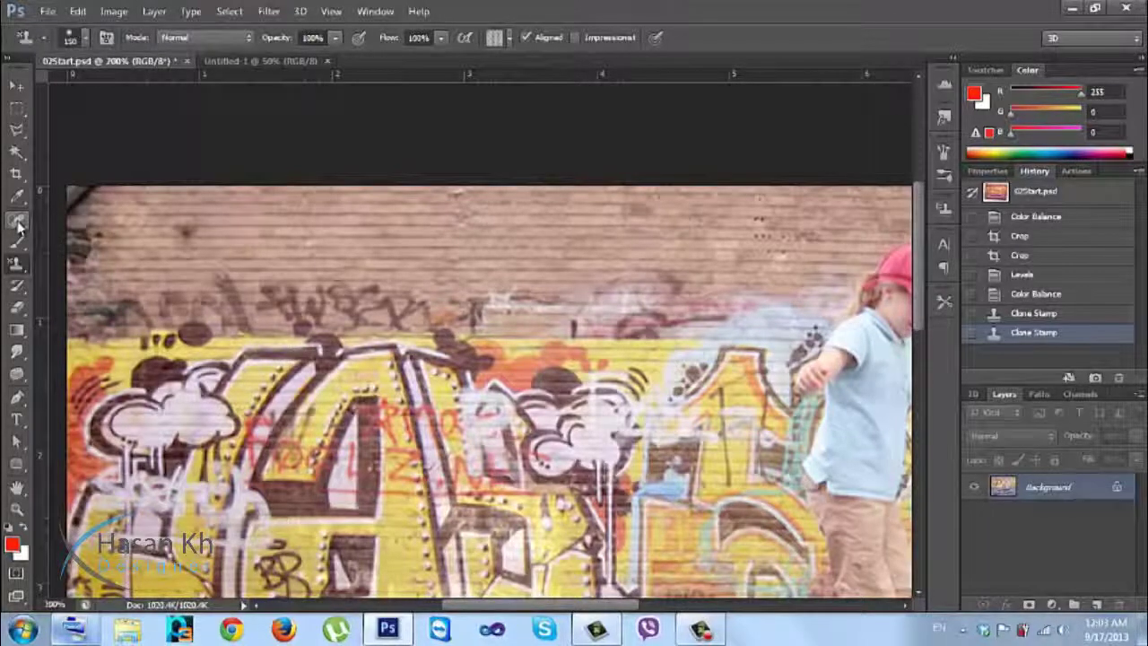
{"action": "left_click", "coordinate": [17, 222]}
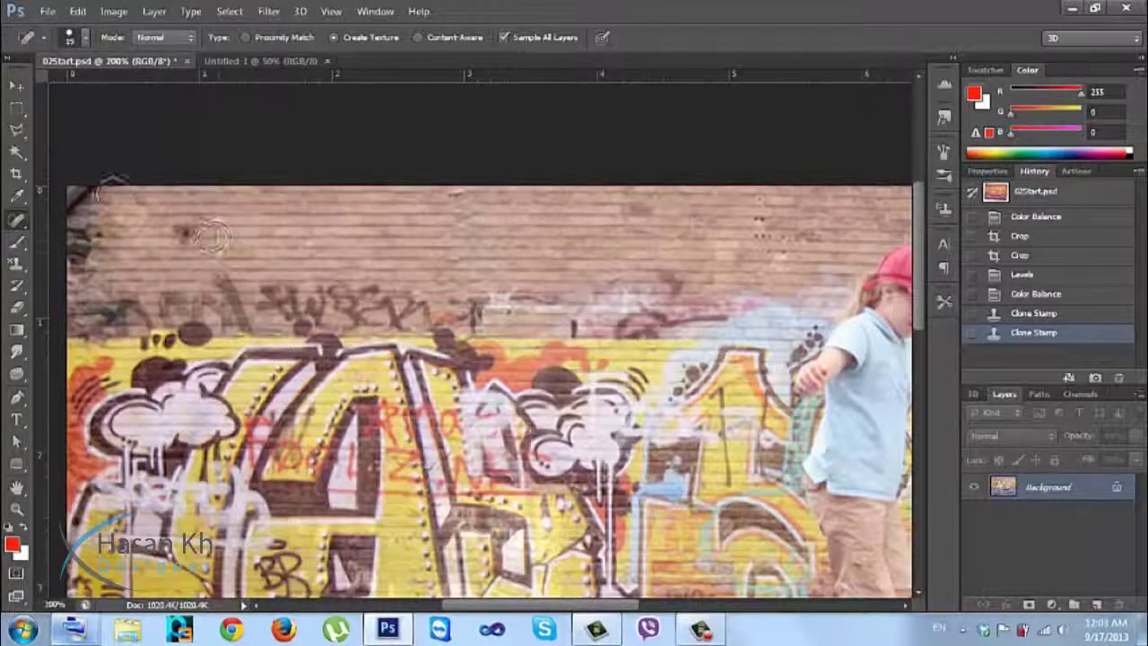
{"action": "right_click", "coordinate": [12, 228]}
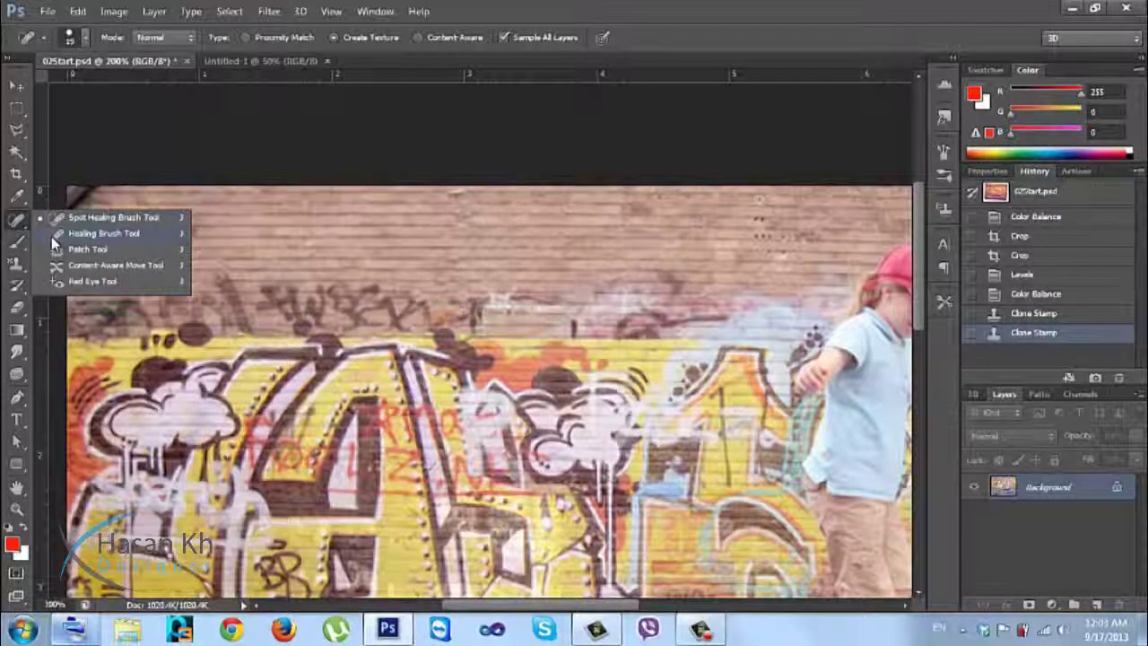
{"action": "left_click", "coordinate": [56, 234]}
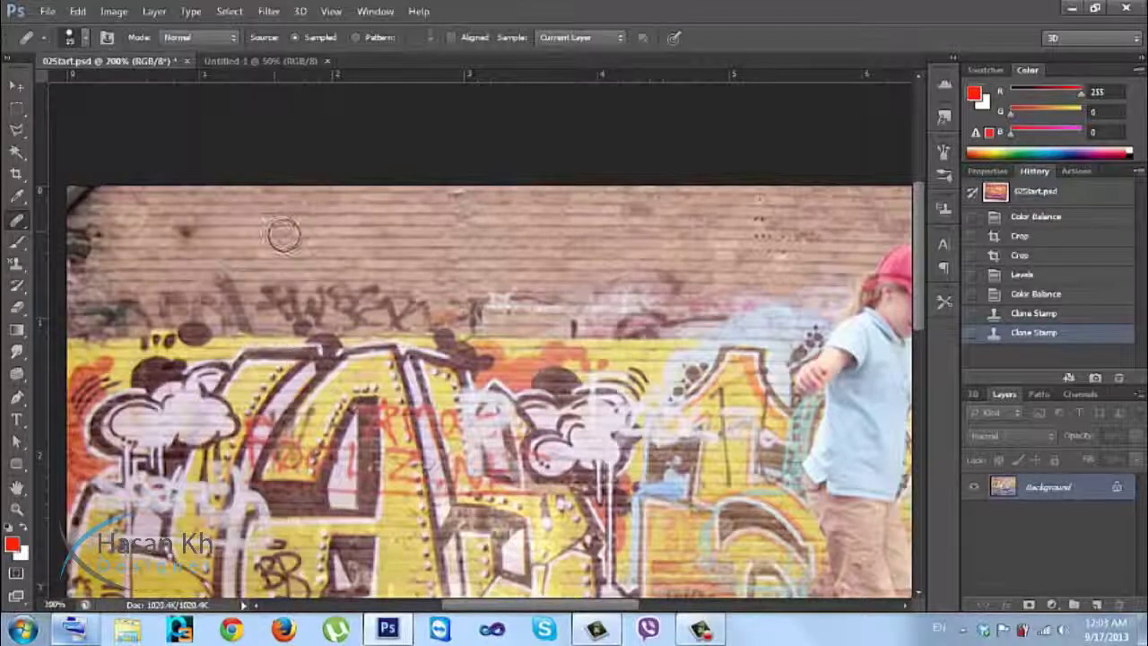
{"action": "left_click", "coordinate": [18, 263]}
{"action": "left_click", "coordinate": [40, 268]}
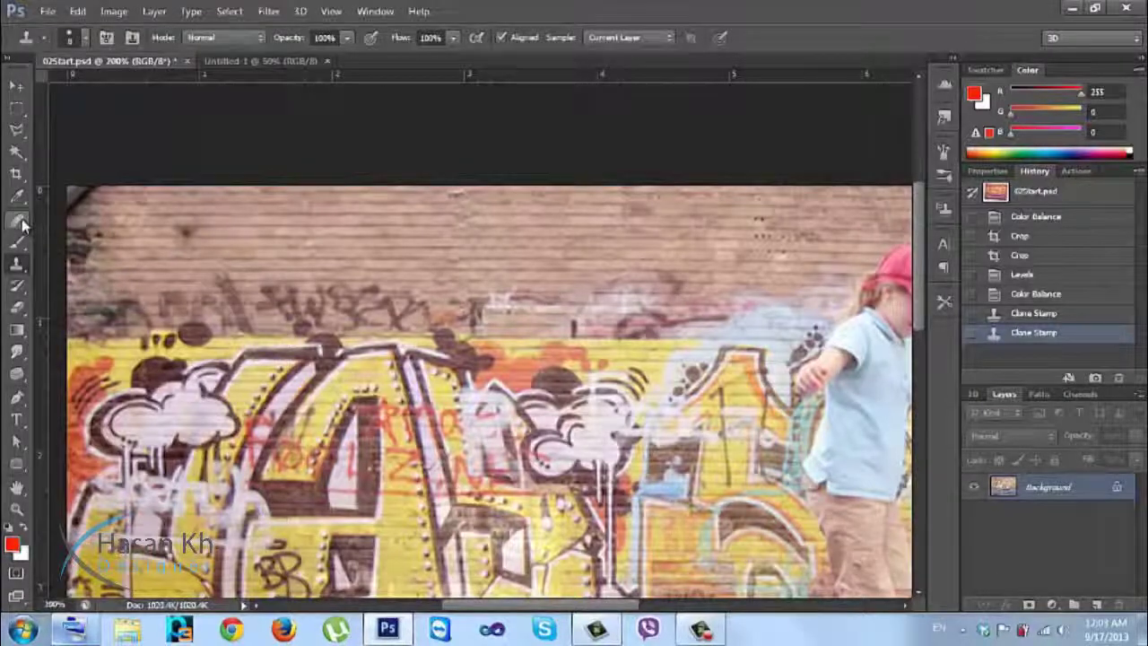
{"action": "left_click", "coordinate": [22, 223]}
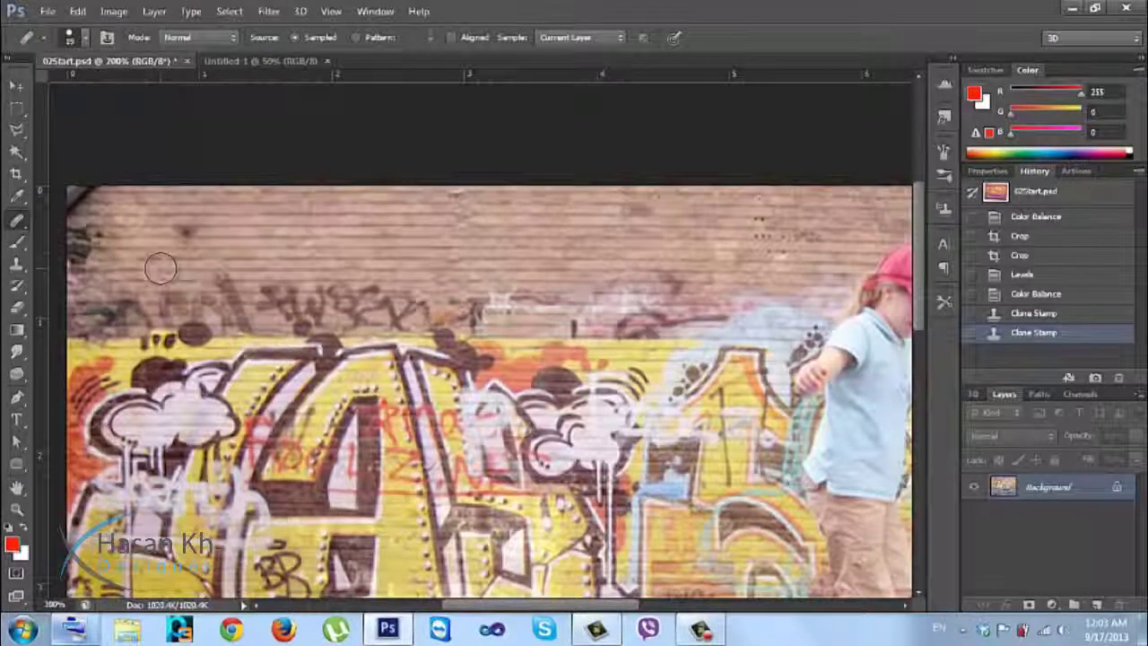
Step: Enlarge the Clone Stamp brush to 35 px, try a stroke over the graffiti and undo it
{"action": "left_click", "coordinate": [17, 264]}
{"action": "left_click_drag", "start_coordinate": [409, 321], "coordinate": [311, 177]}
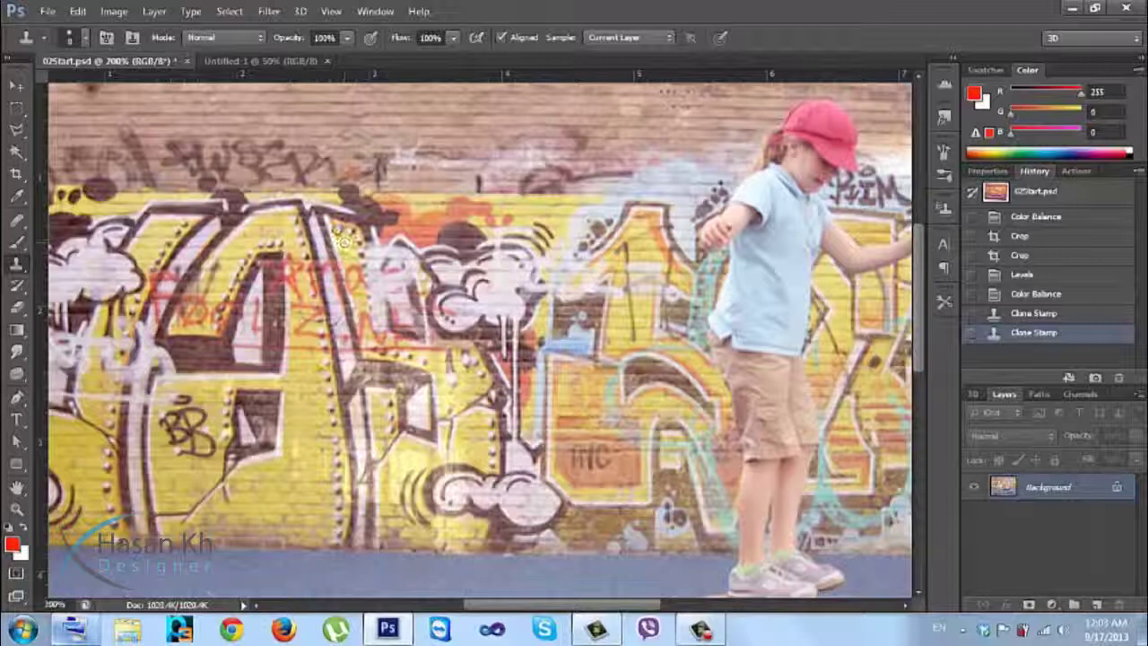
{"action": "key", "text": "bracketright"}
{"action": "key", "text": "bracketright"}
{"action": "key", "text": "bracketright"}
{"action": "key", "text": "bracketright"}
{"action": "key", "text": "bracketright"}
{"action": "key", "text": "bracketright"}
{"action": "key", "text": "bracketright"}
{"action": "mouse_move", "coordinate": [238, 269]}
{"action": "left_mouse_down"}
{"action": "mouse_move", "coordinate": [269, 215]}
{"action": "mouse_move", "coordinate": [224, 220]}
{"action": "mouse_move", "coordinate": [197, 314]}
{"action": "mouse_move", "coordinate": [202, 372]}
{"action": "mouse_move", "coordinate": [210, 285]}
{"action": "mouse_move", "coordinate": [214, 294]}
{"action": "left_mouse_up"}
{"action": "key", "text": "ctrl+z"}
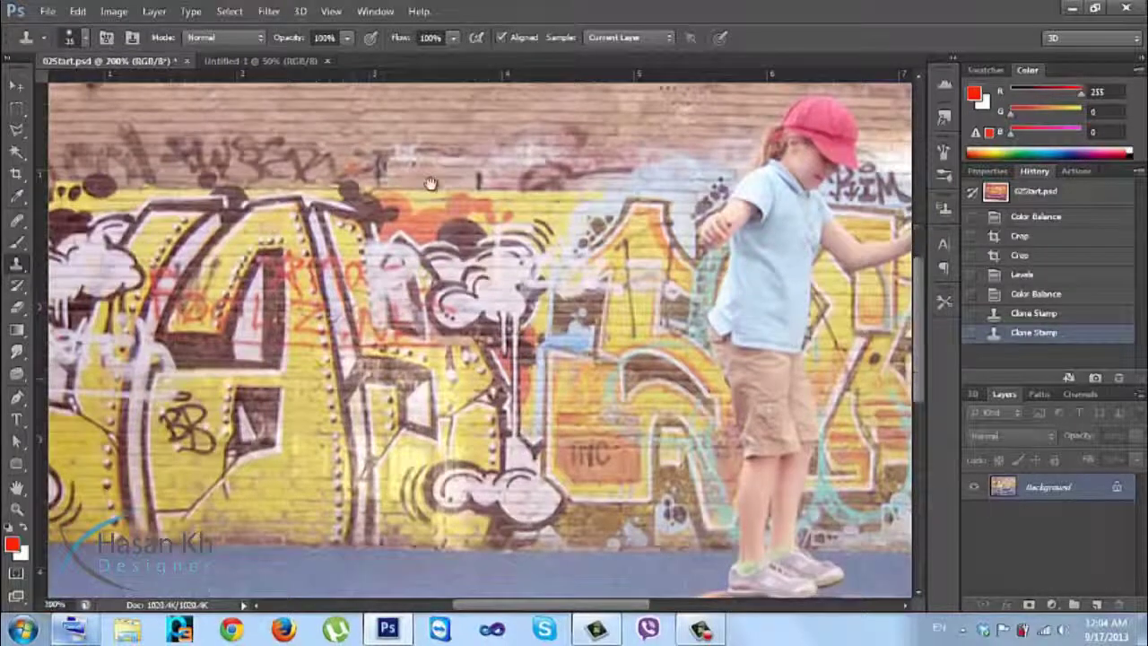
Step: Sample the dark opening in the graffiti letter, clone it onto the blue ground and undo the stroke
{"action": "left_click_drag", "start_coordinate": [431, 185], "coordinate": [498, 7]}
{"action": "left_click_drag", "start_coordinate": [201, 450], "coordinate": [205, 452]}
{"action": "key", "text": "ctrl+z"}
{"action": "left_click", "coordinate": [307, 237], "text": "alt"}
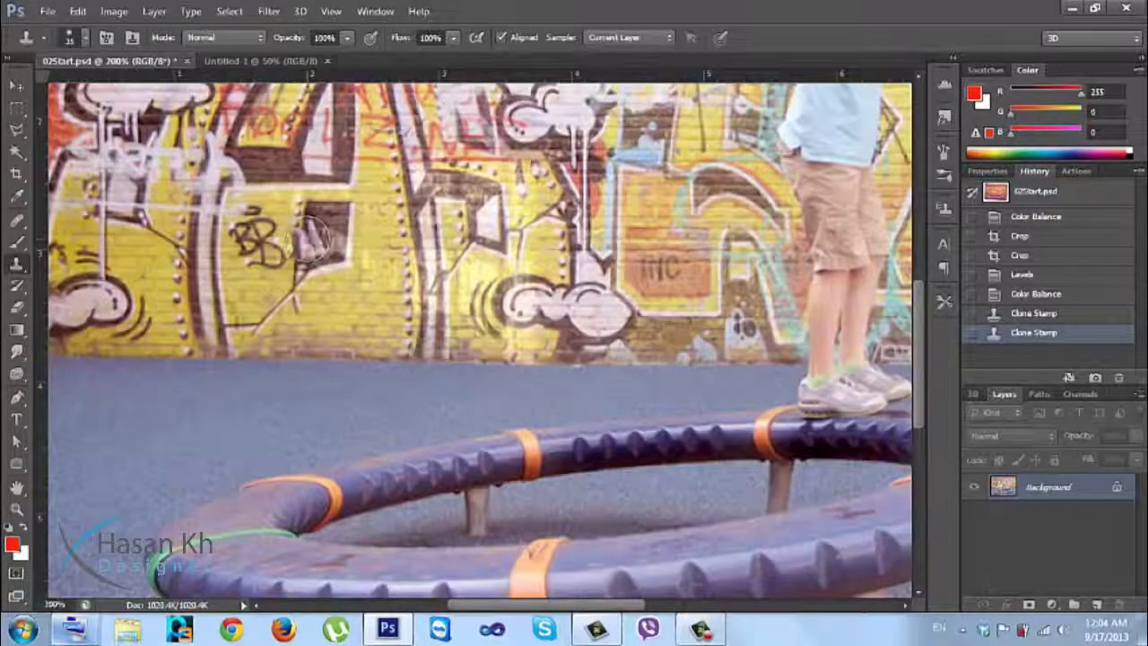
{"action": "mouse_move", "coordinate": [135, 419]}
{"action": "left_mouse_down"}
{"action": "mouse_move", "coordinate": [165, 422]}
{"action": "mouse_move", "coordinate": [163, 451]}
{"action": "mouse_move", "coordinate": [171, 419]}
{"action": "mouse_move", "coordinate": [151, 421]}
{"action": "left_mouse_up"}
{"action": "key", "text": "ctrl+minus"}
{"action": "key", "text": "ctrl+minus"}
{"action": "key", "text": "ctrl+plus"}
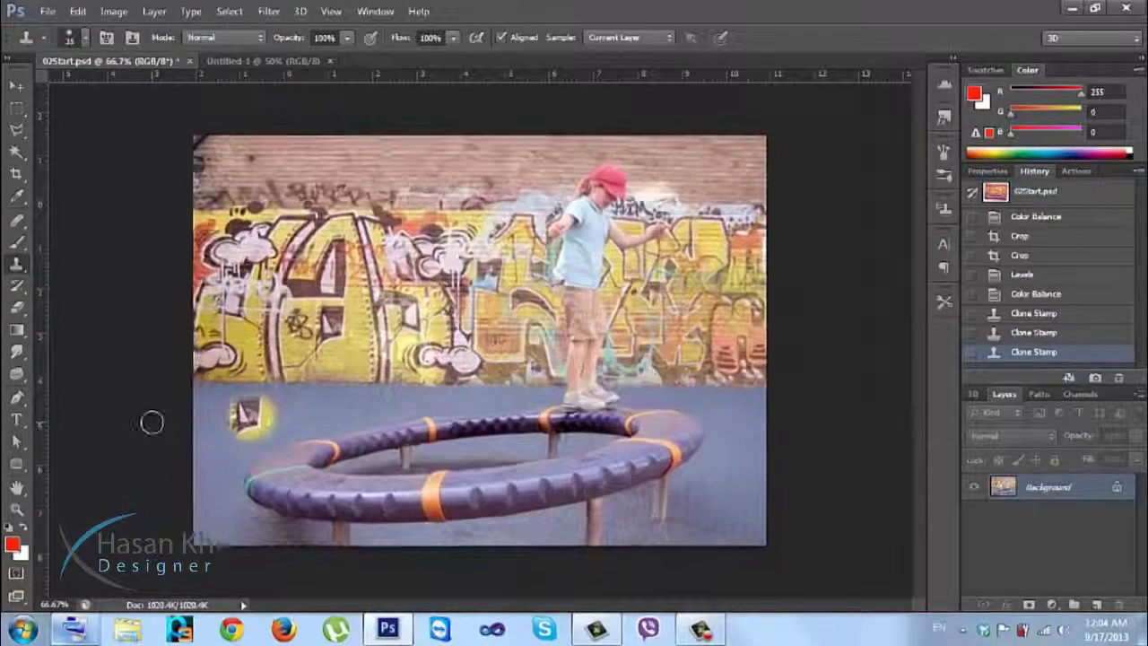
{"action": "key", "text": "ctrl+z"}
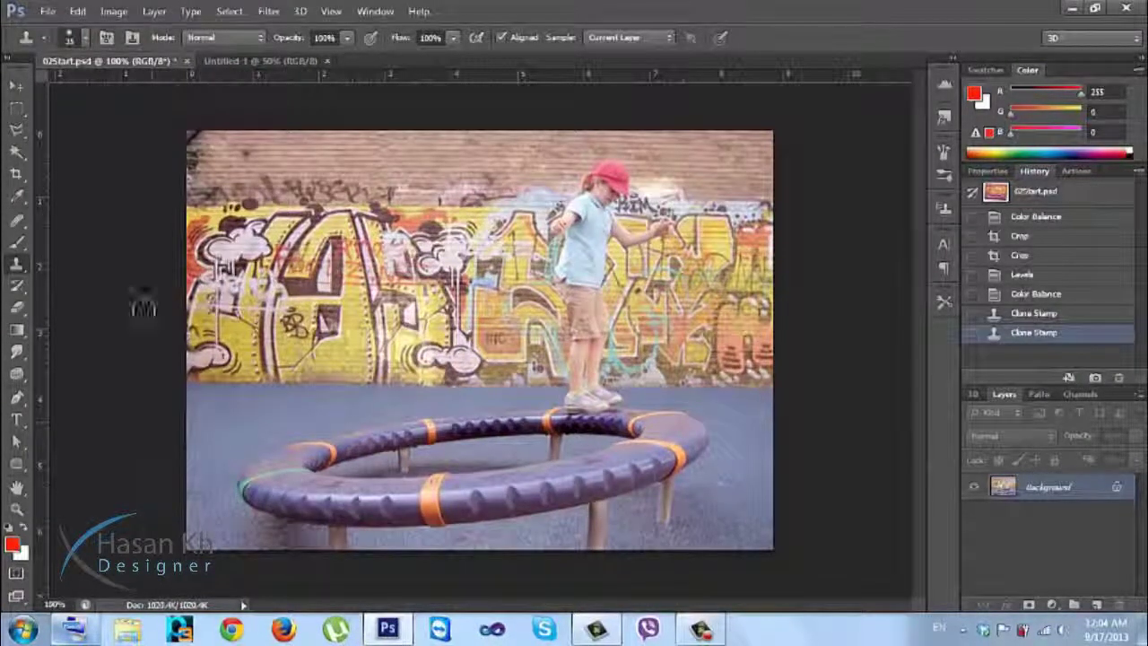
Step: Sample clean bricks with the Healing Brush, try healing the dark spot on the upper wall and undo it
{"action": "left_click", "coordinate": [20, 221]}
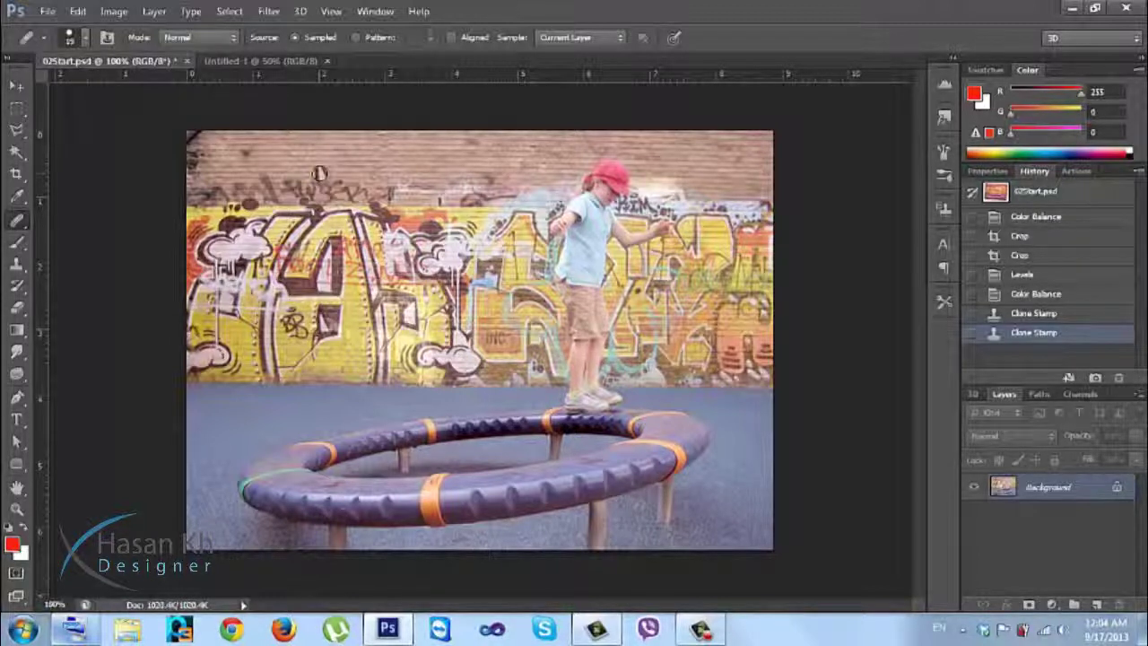
{"action": "key", "text": "ctrl+minus"}
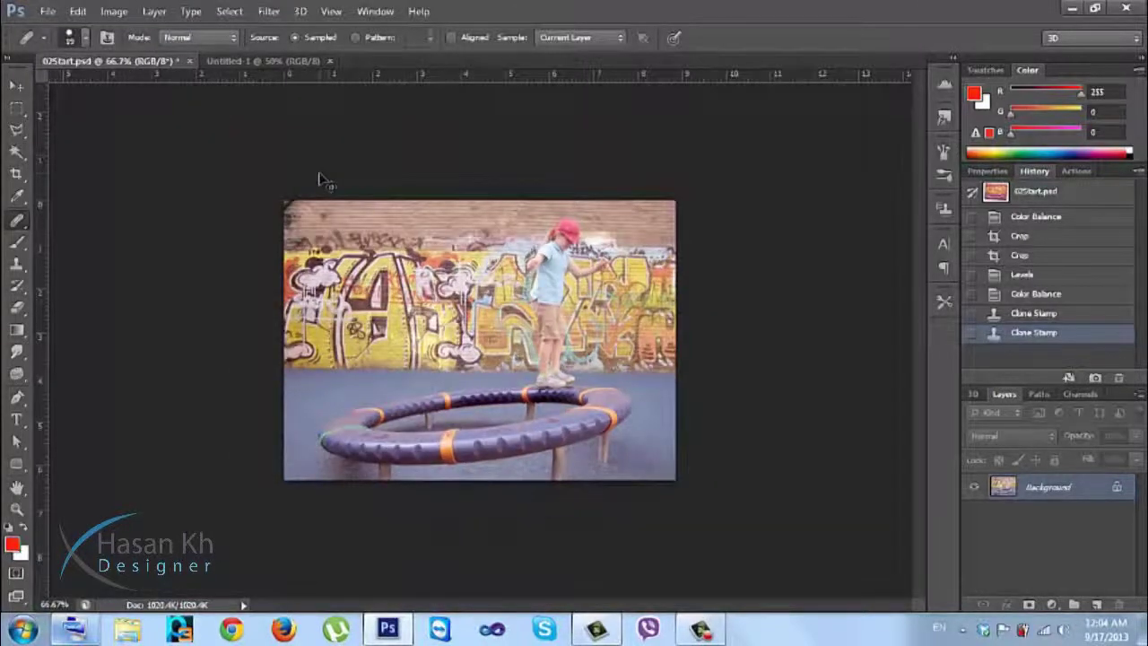
{"action": "key", "text": "ctrl+plus"}
{"action": "key", "text": "ctrl+plus"}
{"action": "left_click_drag", "start_coordinate": [272, 171], "coordinate": [348, 333]}
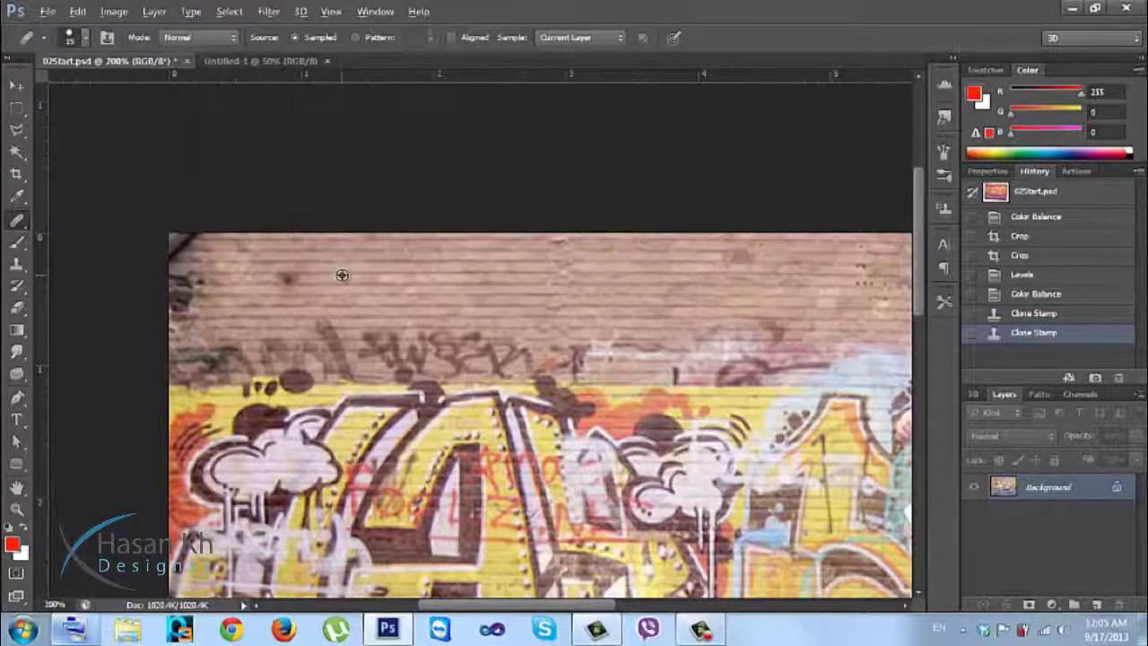
{"action": "left_click", "coordinate": [343, 275], "text": "alt"}
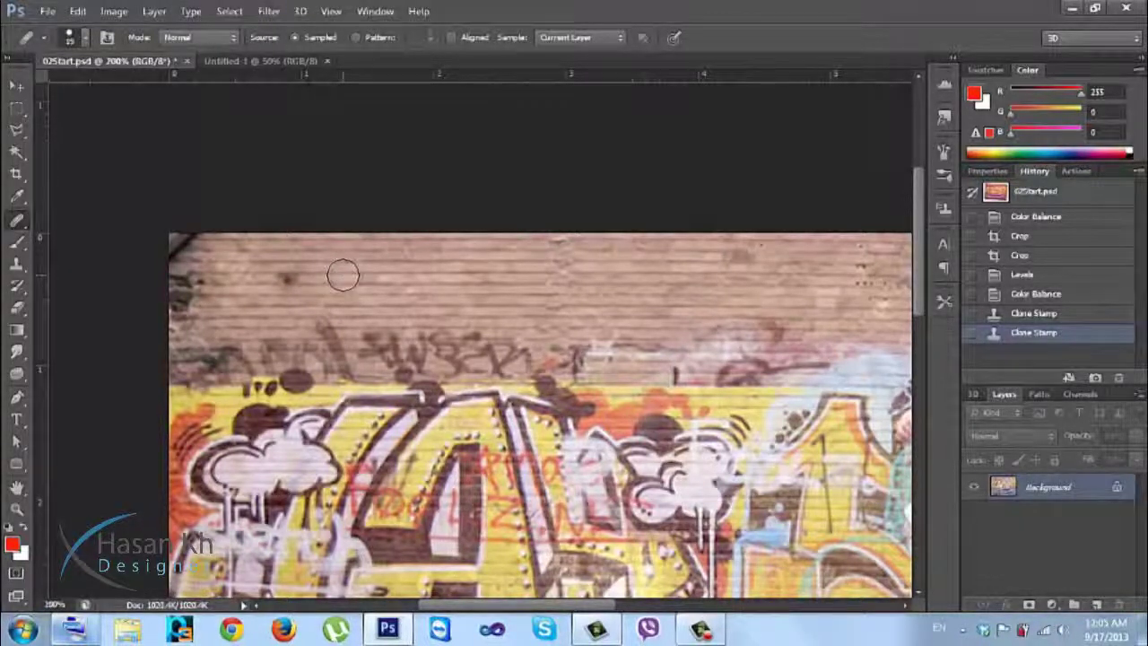
{"action": "left_click", "coordinate": [292, 276]}
{"action": "key", "text": "ctrl+z"}
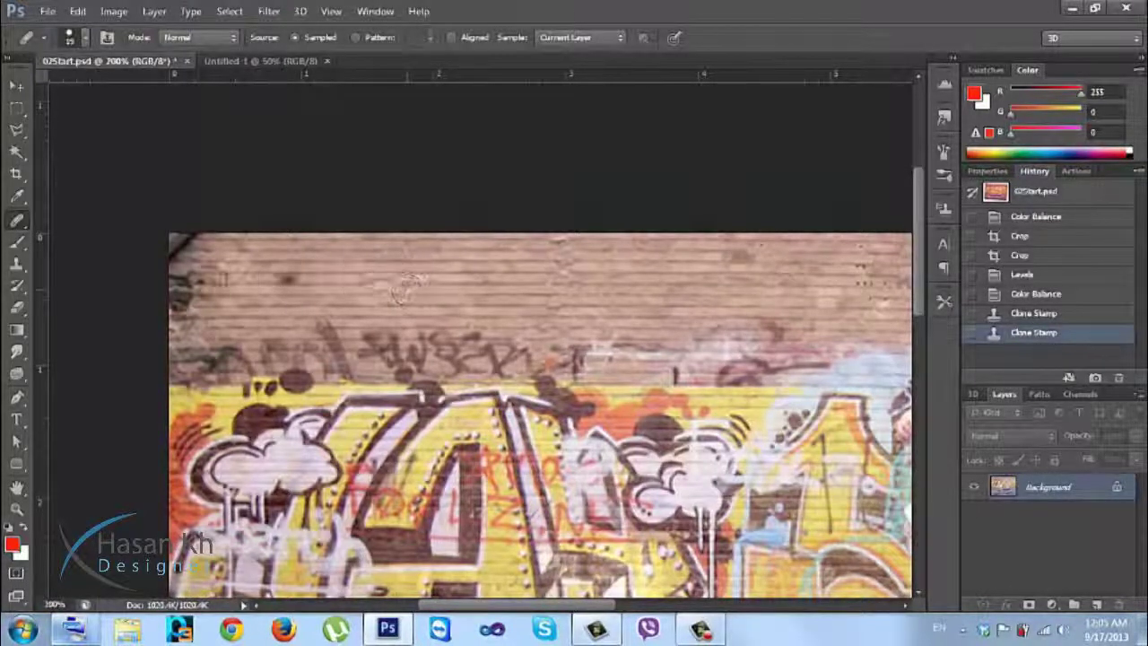
Step: Try covering the same dark wall spot with the soft-edged Clone Stamp brush and undo the stroke
{"action": "left_click", "coordinate": [16, 262]}
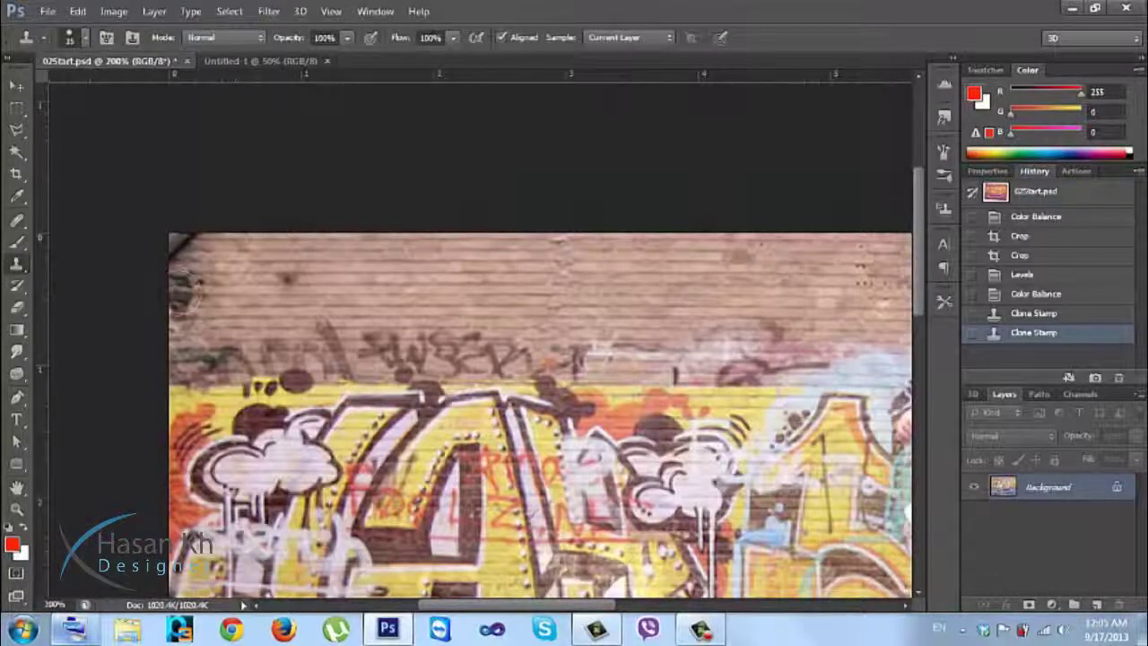
{"action": "left_click_drag", "start_coordinate": [300, 276], "coordinate": [291, 276]}
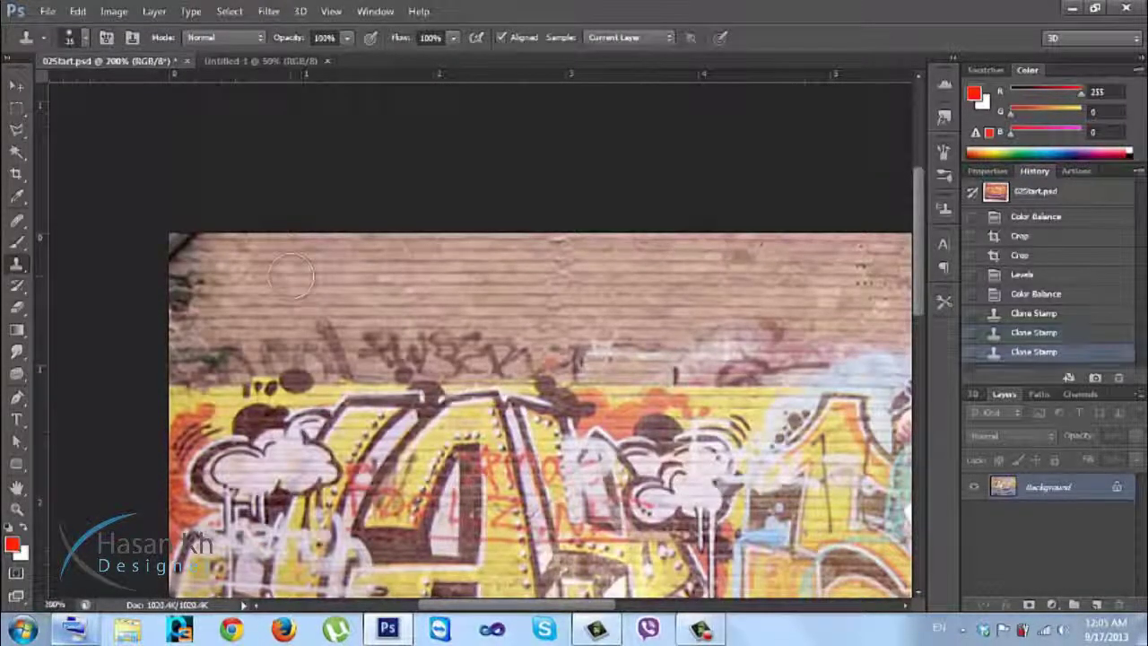
{"action": "key", "text": "ctrl+z"}
Step: Set the Clone Stamp to a hard round brush at 100% hardness, stamp over the dark spot and undo it
{"action": "right_click", "coordinate": [365, 266]}
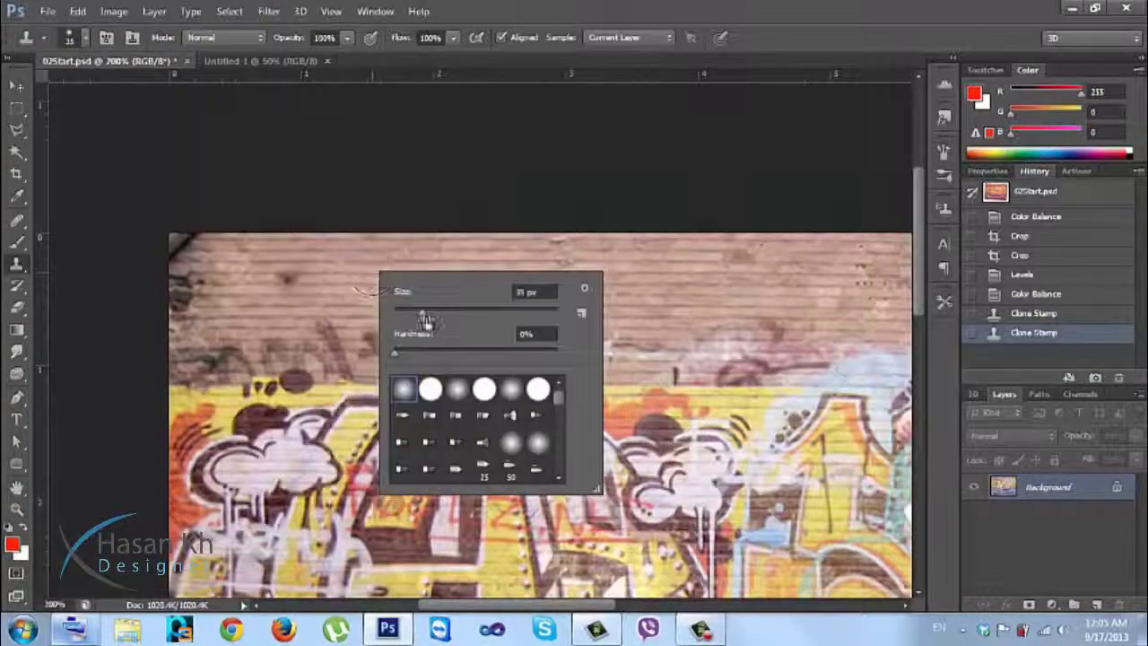
{"action": "left_click", "coordinate": [430, 387]}
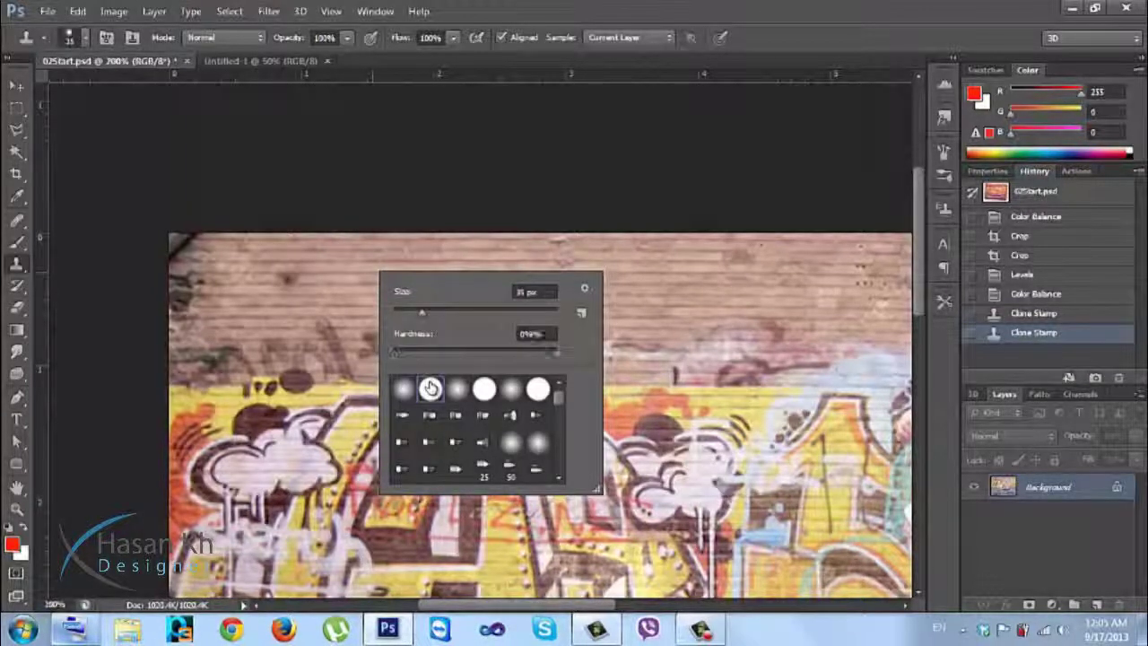
{"action": "left_click", "coordinate": [296, 274]}
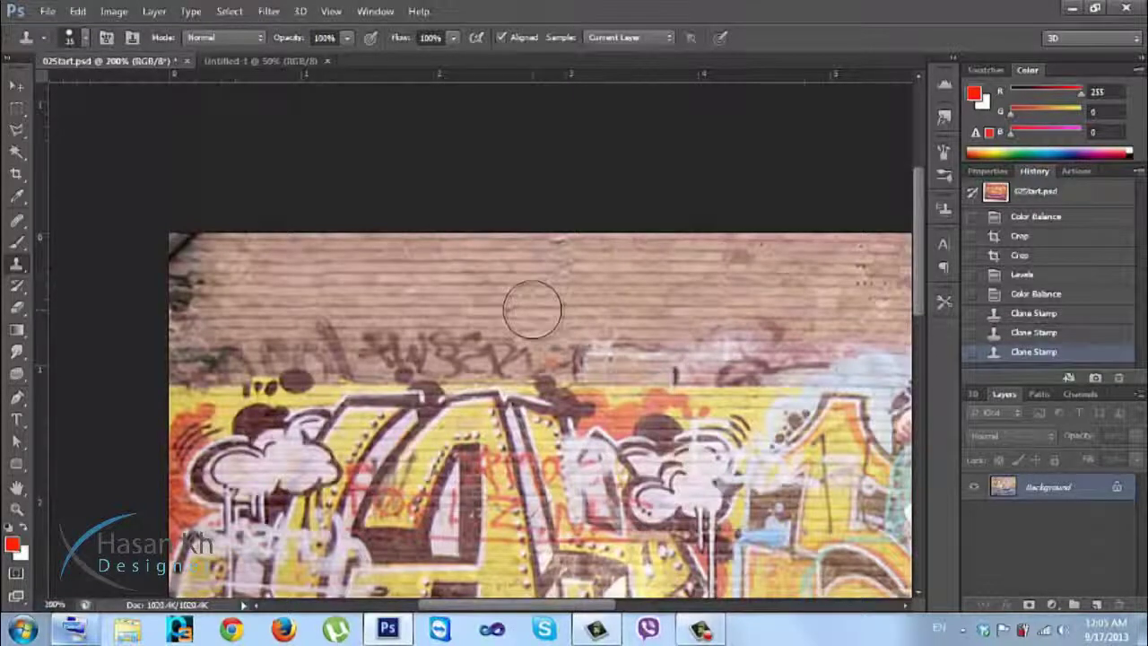
{"action": "scroll", "coordinate": [532, 309], "scroll_direction": "up", "scroll_amount": 1}
{"action": "left_click_drag", "start_coordinate": [349, 229], "coordinate": [526, 308]}
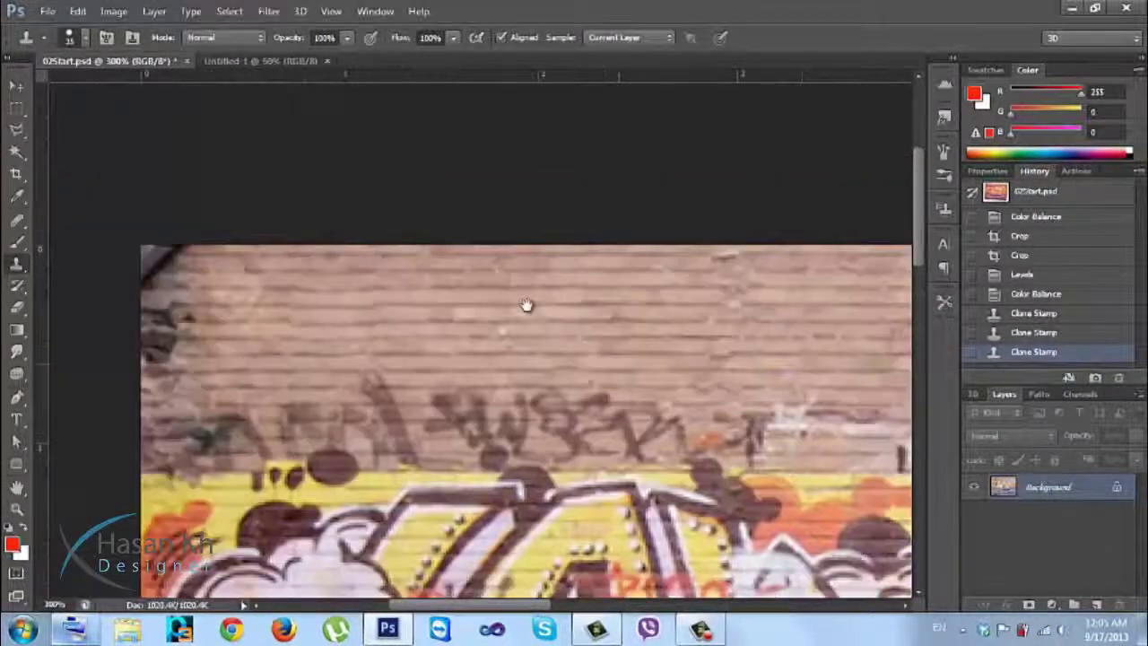
{"action": "key", "text": "ctrl+z"}
Step: Try cloning clean bricks over the dark corner of the wall with the hard Clone Stamp brush
{"action": "mouse_move", "coordinate": [229, 289]}
{"action": "left_mouse_down"}
{"action": "mouse_move", "coordinate": [218, 277]}
{"action": "mouse_move", "coordinate": [242, 280]}
{"action": "left_mouse_up"}
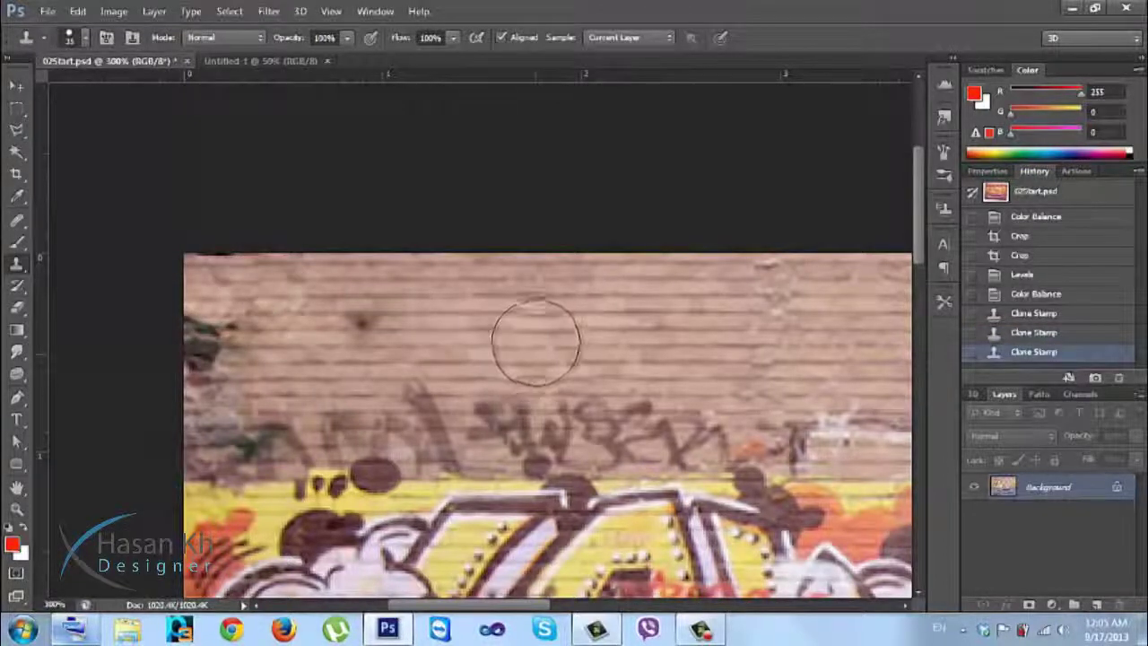
{"action": "left_click", "coordinate": [528, 333]}
{"action": "key", "text": "v"}
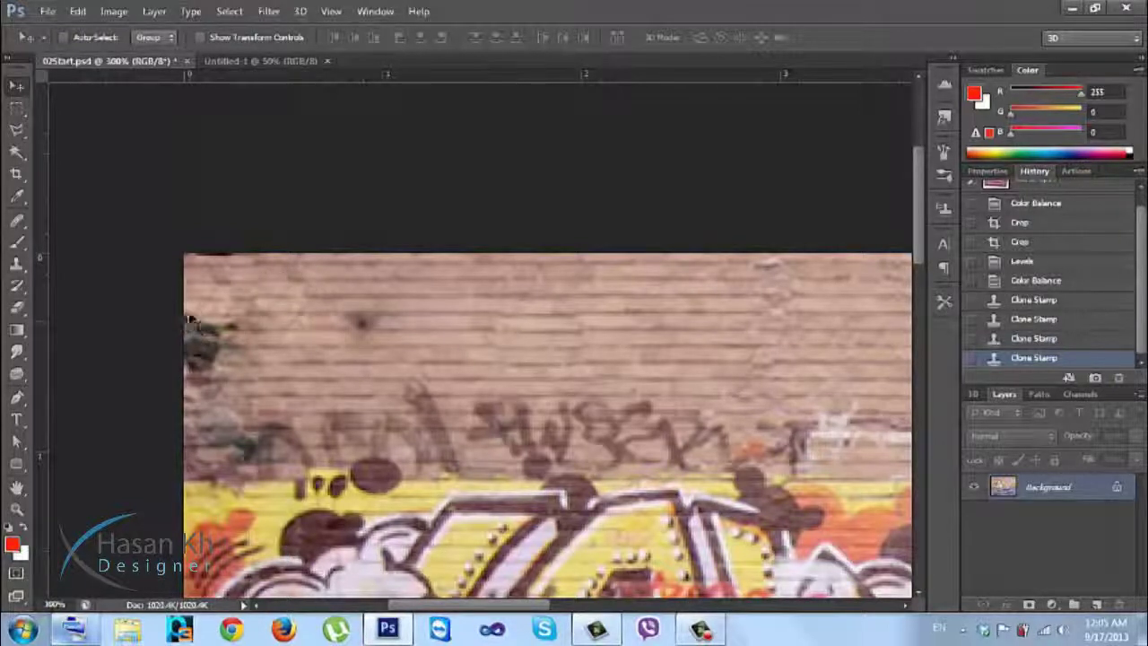
Step: Undo the last clone stroke and heal the dark spot on the upper wall with the Healing Brush, sampling clean bricks beside it
{"action": "left_click", "coordinate": [17, 221]}
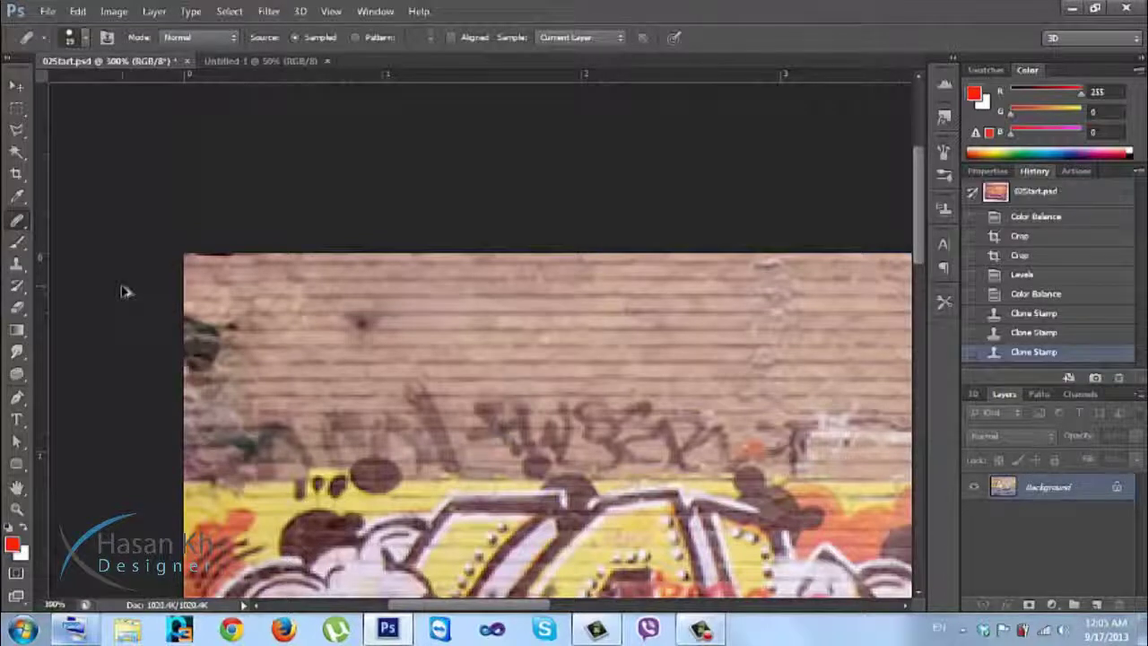
{"action": "key", "text": "ctrl+z"}
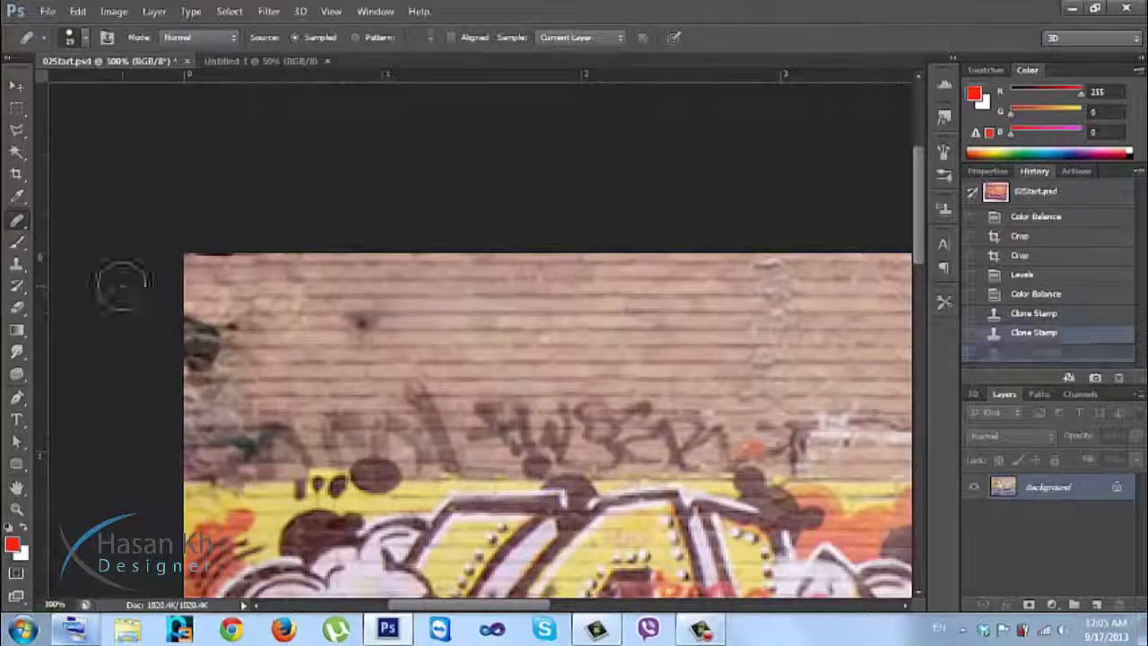
{"action": "left_click", "coordinate": [456, 319], "text": "alt"}
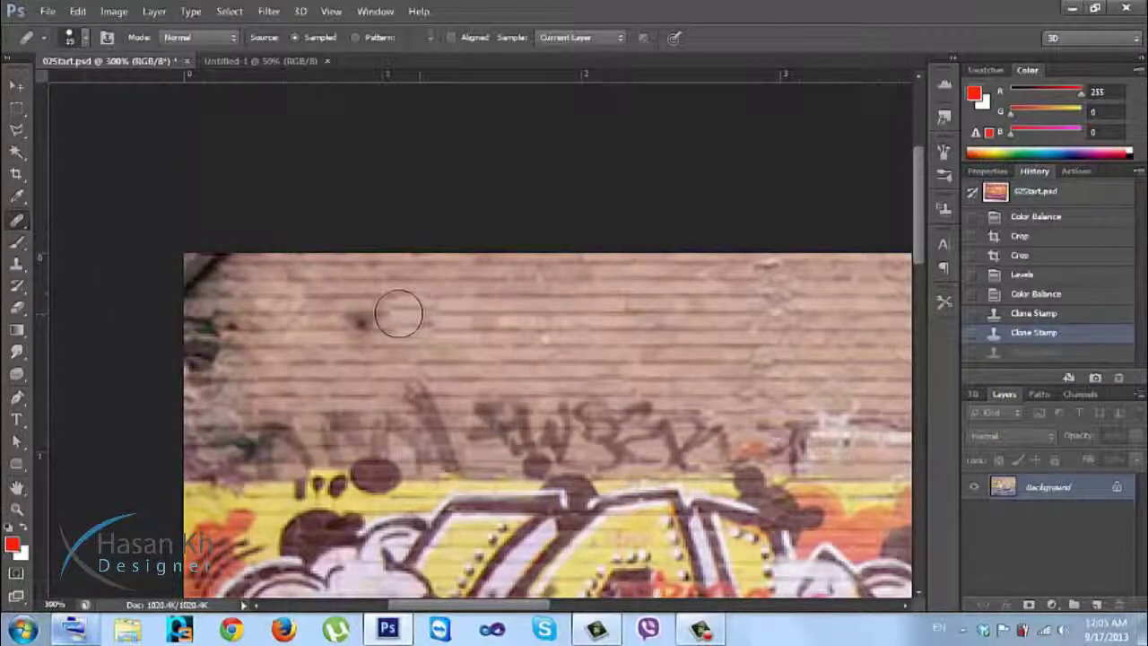
{"action": "mouse_move", "coordinate": [396, 327]}
{"action": "left_mouse_down"}
{"action": "mouse_move", "coordinate": [390, 315]}
{"action": "mouse_move", "coordinate": [366, 327]}
{"action": "left_mouse_up"}
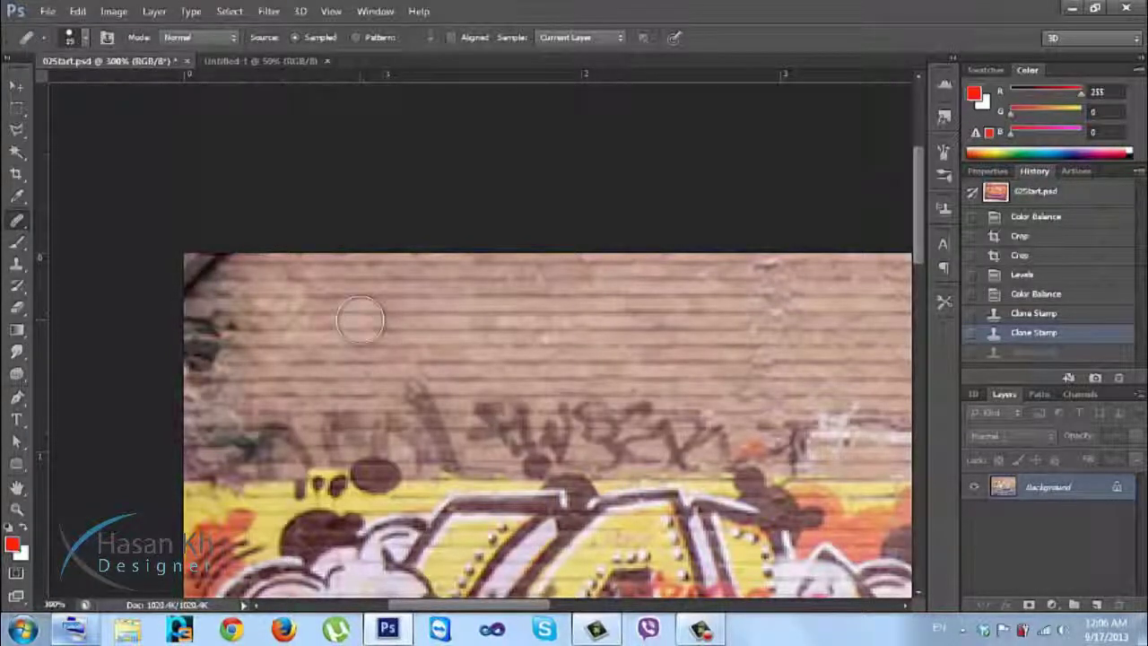
{"action": "left_click", "coordinate": [364, 324]}
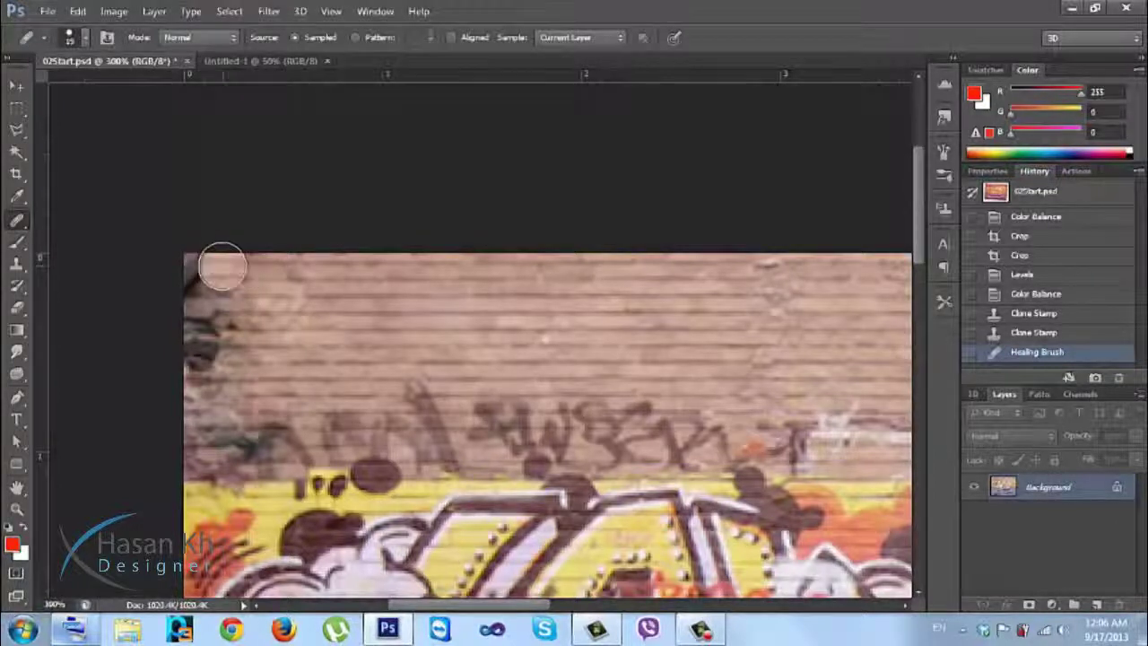
Step: Heal the dark upper corner of the wall with the Healing Brush, undoing the first stroke and painting it again
{"action": "mouse_move", "coordinate": [260, 262]}
{"action": "left_mouse_down"}
{"action": "mouse_move", "coordinate": [229, 277]}
{"action": "mouse_move", "coordinate": [191, 255]}
{"action": "mouse_move", "coordinate": [175, 271]}
{"action": "mouse_move", "coordinate": [200, 333]}
{"action": "left_mouse_up"}
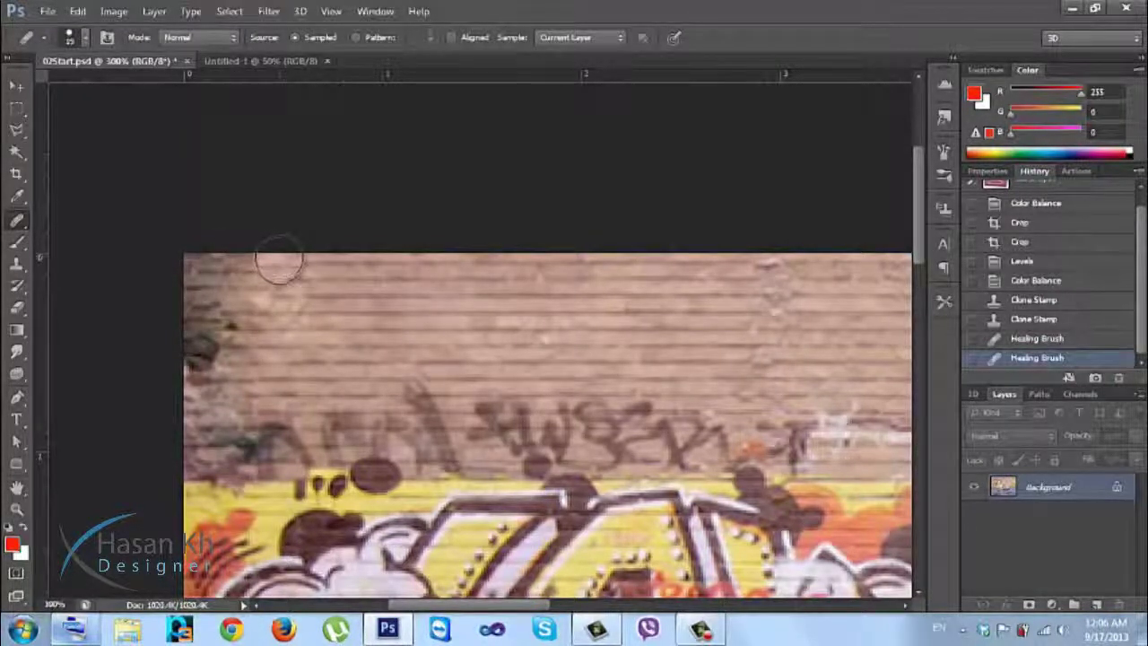
{"action": "key", "text": "ctrl+z"}
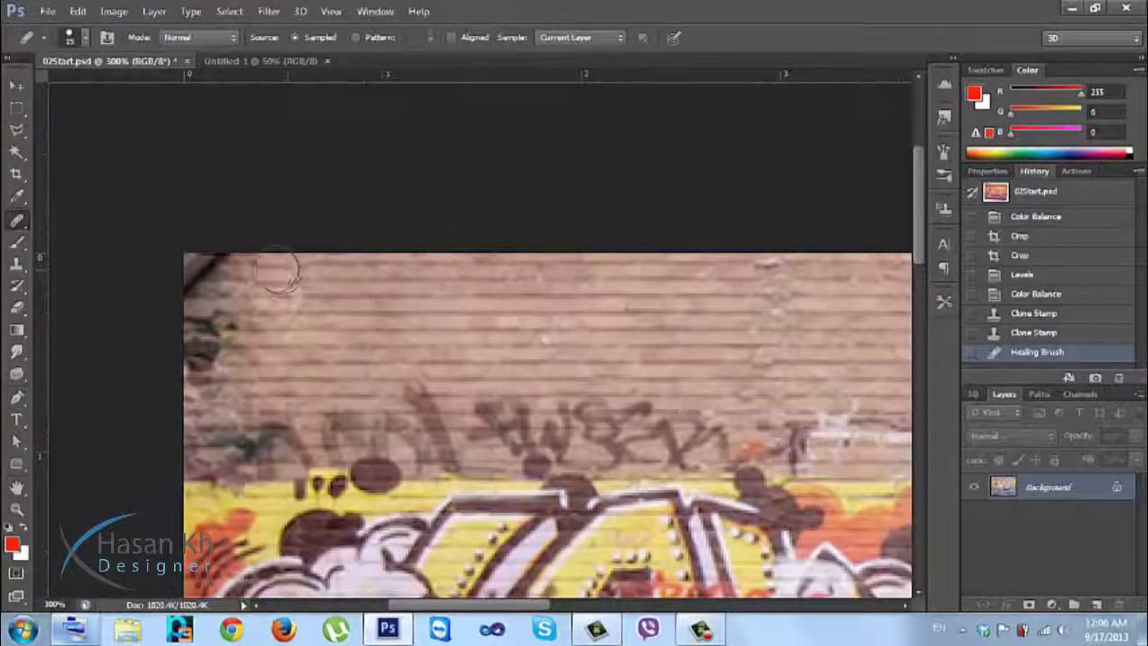
{"action": "mouse_move", "coordinate": [222, 270]}
{"action": "left_mouse_down"}
{"action": "mouse_move", "coordinate": [199, 359]}
{"action": "mouse_move", "coordinate": [211, 369]}
{"action": "mouse_move", "coordinate": [228, 340]}
{"action": "mouse_move", "coordinate": [233, 303]}
{"action": "mouse_move", "coordinate": [262, 324]}
{"action": "mouse_move", "coordinate": [282, 320]}
{"action": "mouse_move", "coordinate": [289, 298]}
{"action": "mouse_move", "coordinate": [296, 311]}
{"action": "mouse_move", "coordinate": [260, 343]}
{"action": "mouse_move", "coordinate": [308, 318]}
{"action": "mouse_move", "coordinate": [298, 276]}
{"action": "mouse_move", "coordinate": [310, 307]}
{"action": "mouse_move", "coordinate": [281, 341]}
{"action": "left_mouse_up"}
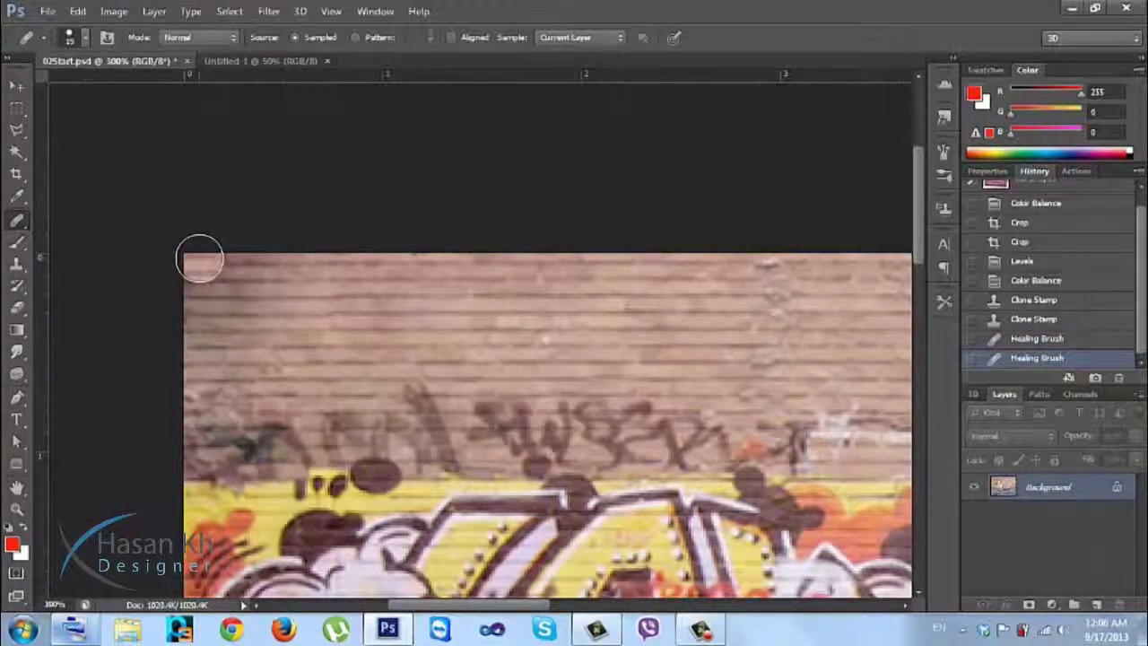
Step: Try healing over the wall corner again with a newly sampled brick area and undo the stroke
{"action": "left_click", "coordinate": [335, 285], "text": "alt"}
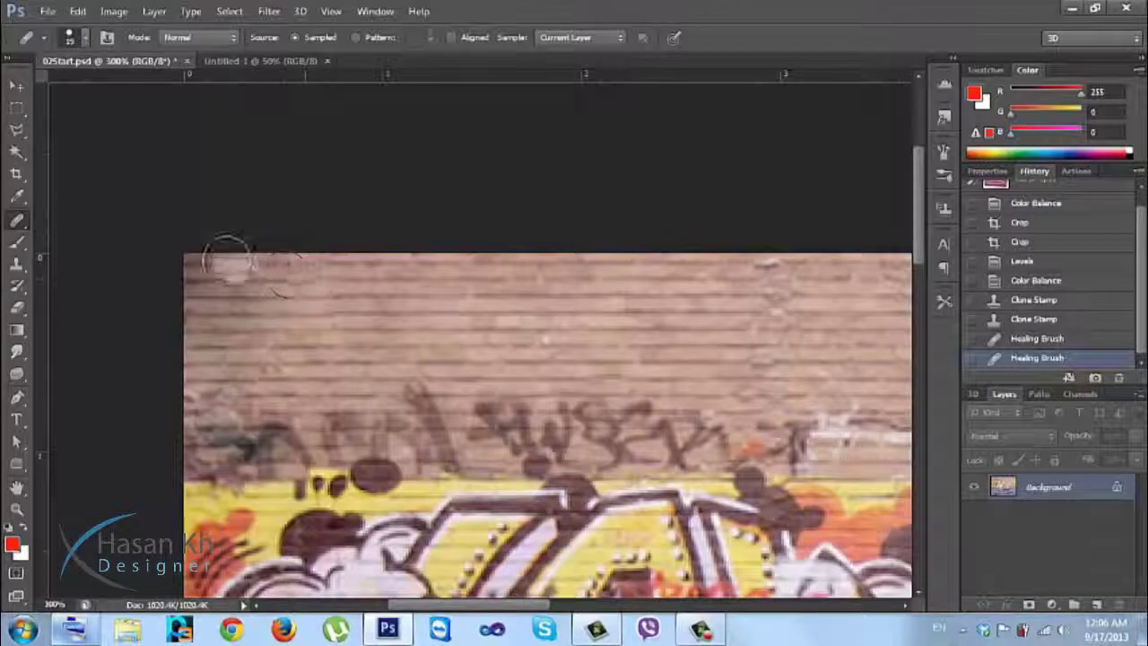
{"action": "mouse_move", "coordinate": [202, 269]}
{"action": "left_mouse_down"}
{"action": "mouse_move", "coordinate": [203, 364]}
{"action": "mouse_move", "coordinate": [216, 374]}
{"action": "mouse_move", "coordinate": [256, 274]}
{"action": "mouse_move", "coordinate": [232, 267]}
{"action": "mouse_move", "coordinate": [271, 265]}
{"action": "mouse_move", "coordinate": [269, 332]}
{"action": "mouse_move", "coordinate": [289, 370]}
{"action": "mouse_move", "coordinate": [326, 256]}
{"action": "mouse_move", "coordinate": [332, 328]}
{"action": "mouse_move", "coordinate": [339, 296]}
{"action": "left_mouse_up"}
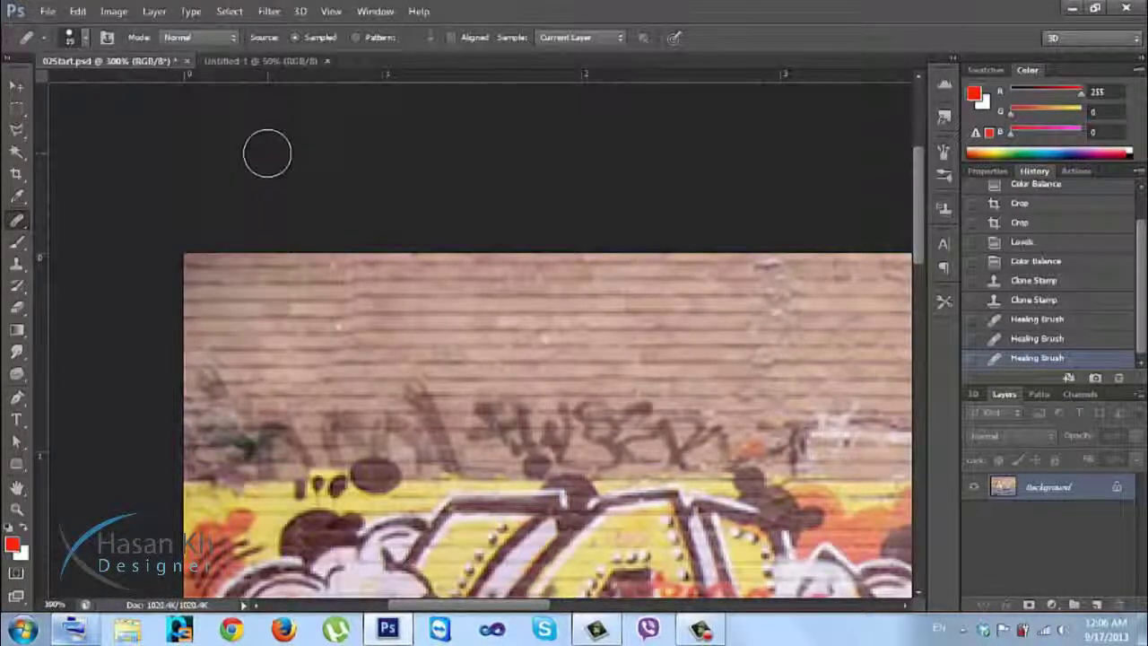
{"action": "left_click", "coordinate": [18, 85]}
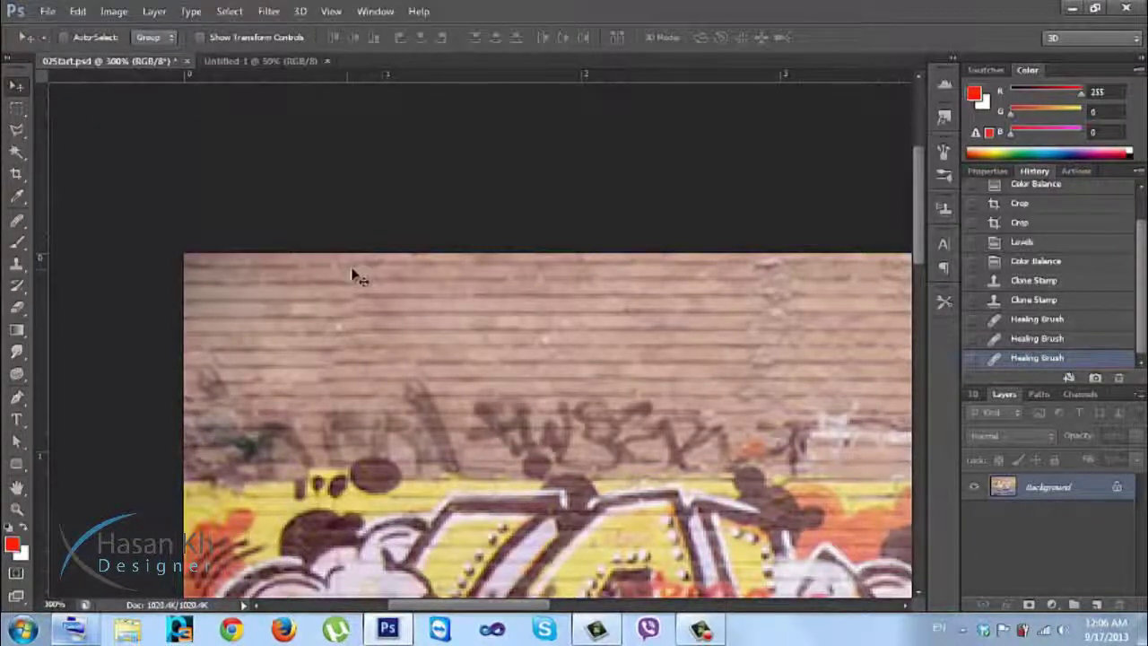
{"action": "key", "text": "ctrl+z"}
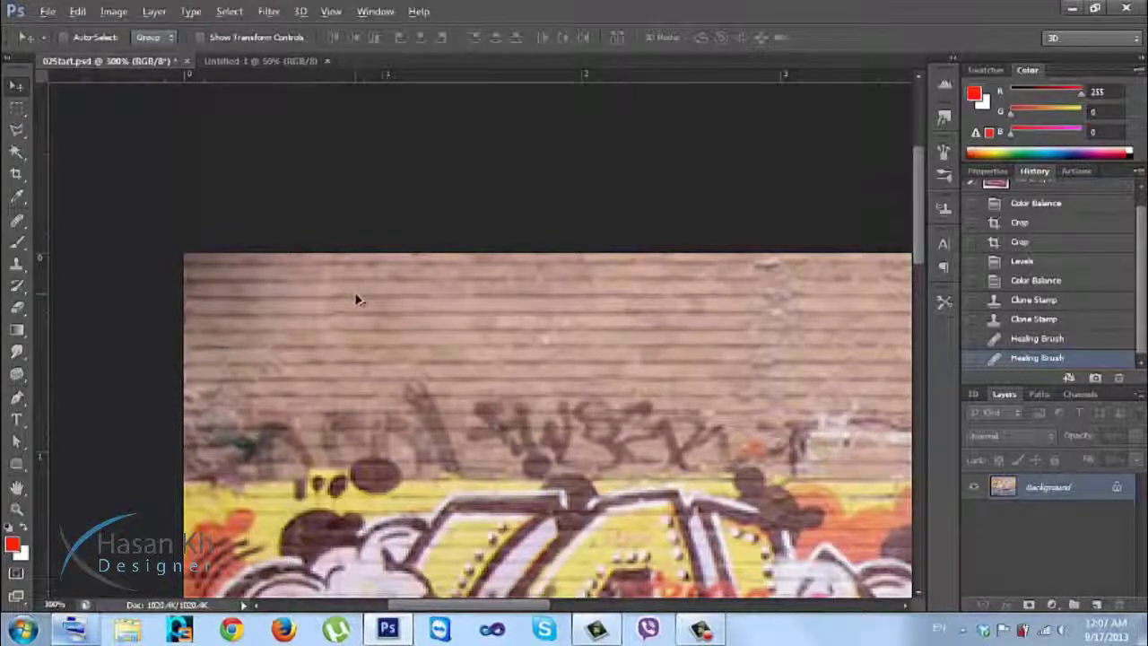
Step: Heal the remaining dark and blotchy bricks along the wall's left edge, above the faded graffiti, with the Healing Brush
{"action": "left_click", "coordinate": [17, 220]}
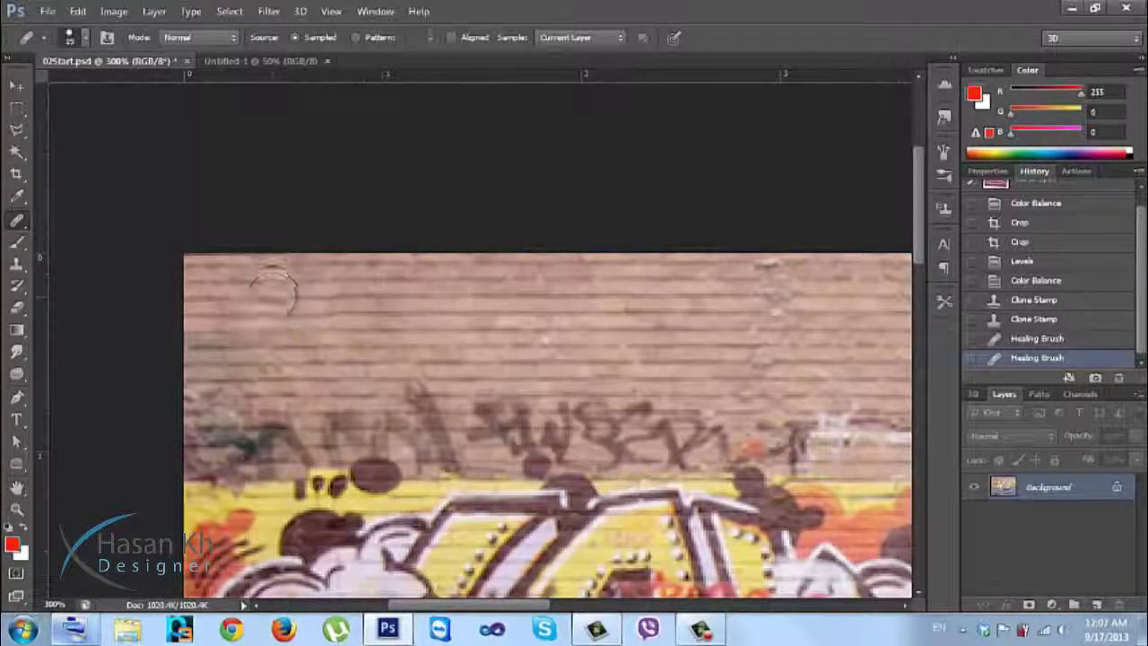
{"action": "left_click", "coordinate": [258, 262]}
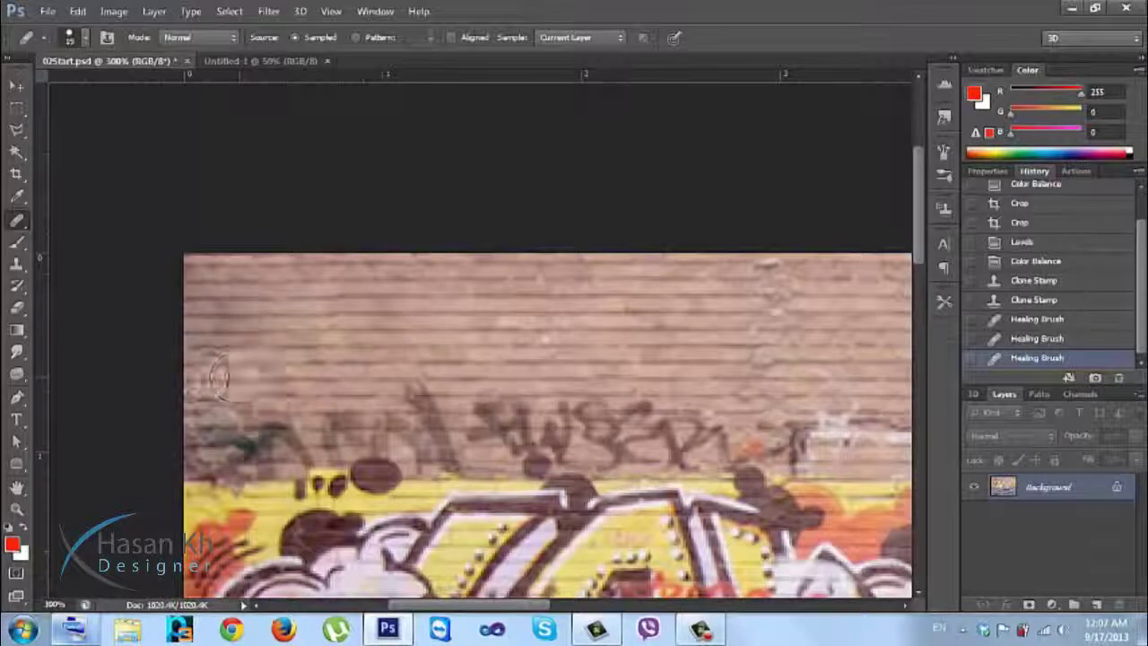
{"action": "left_click", "coordinate": [212, 377]}
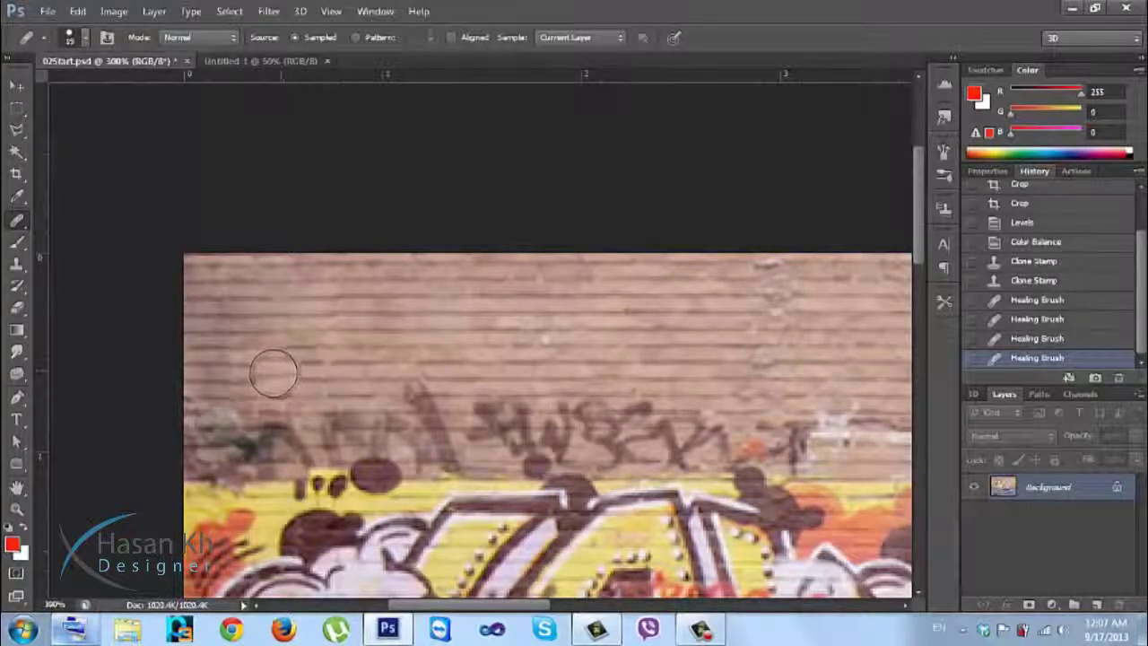
{"action": "left_click_drag", "start_coordinate": [258, 377], "coordinate": [189, 381]}
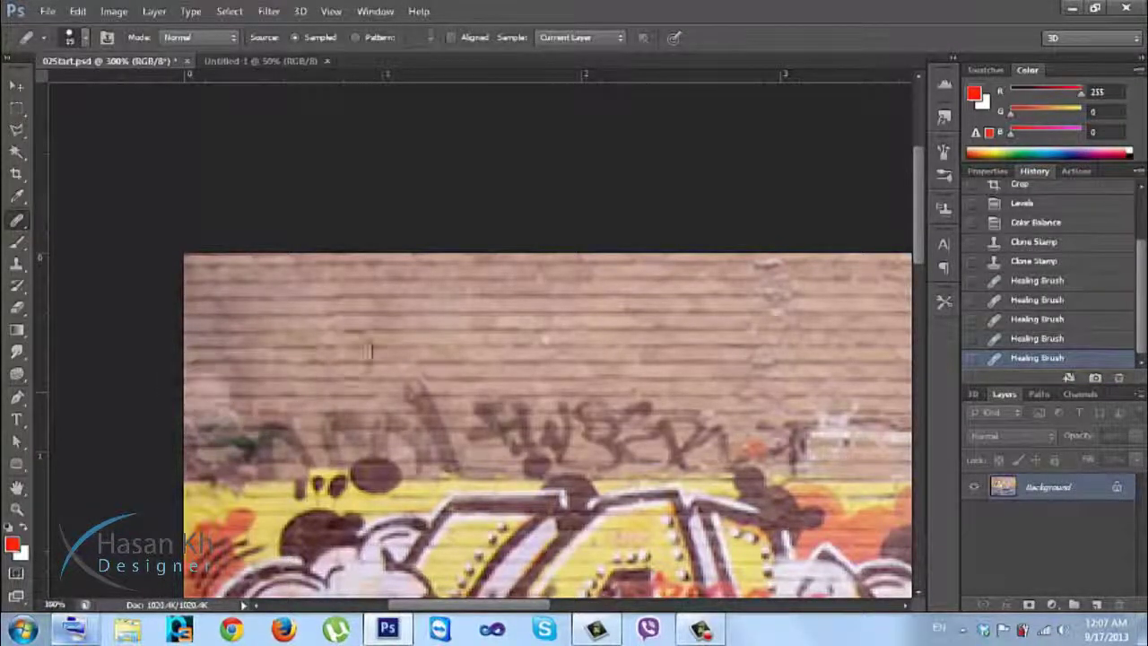
Step: Heal the dark blotch and the small black marks on the upper wall between the graffiti and the girl
{"action": "key", "text": "ctrl+minus"}
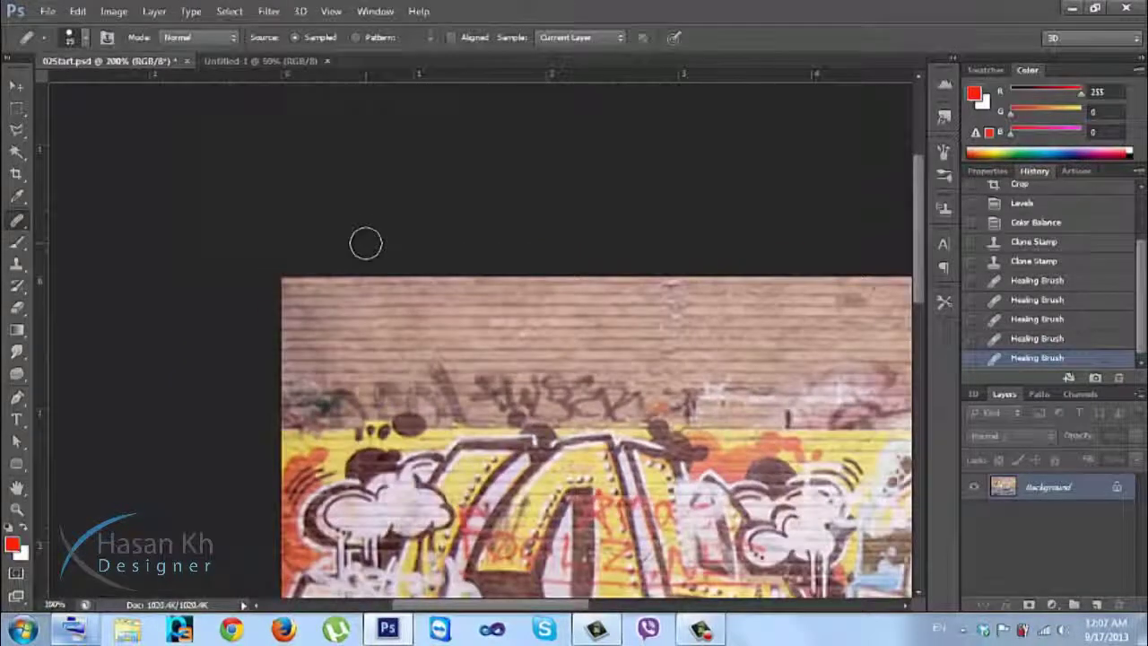
{"action": "left_click_drag", "start_coordinate": [607, 264], "coordinate": [385, 254]}
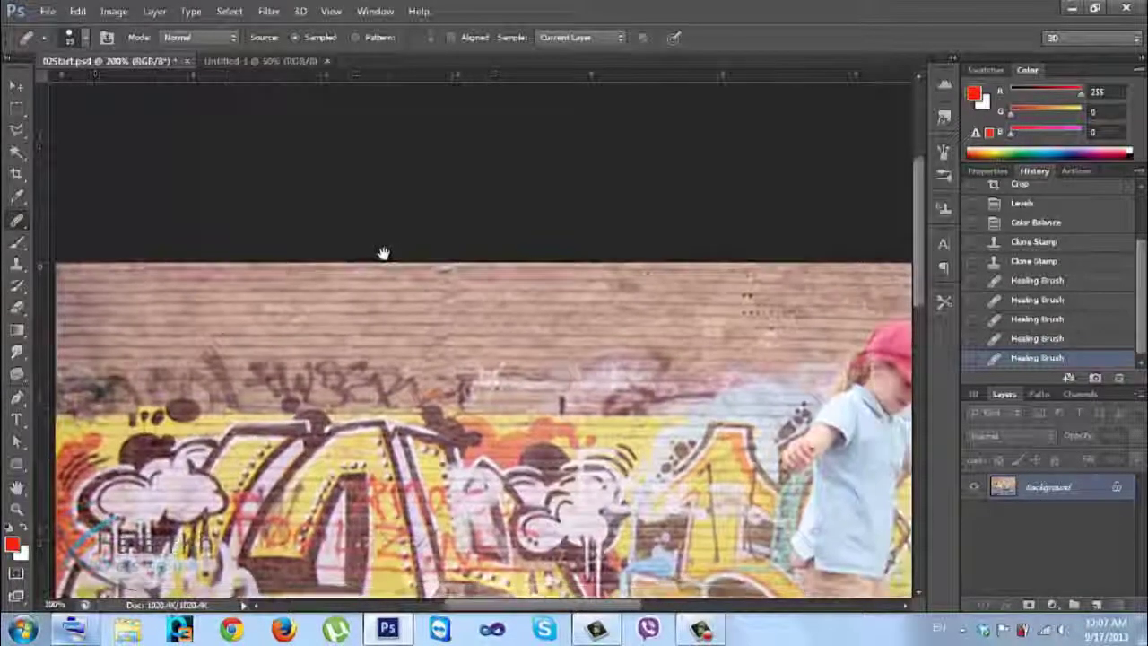
{"action": "left_click_drag", "start_coordinate": [496, 278], "coordinate": [430, 267]}
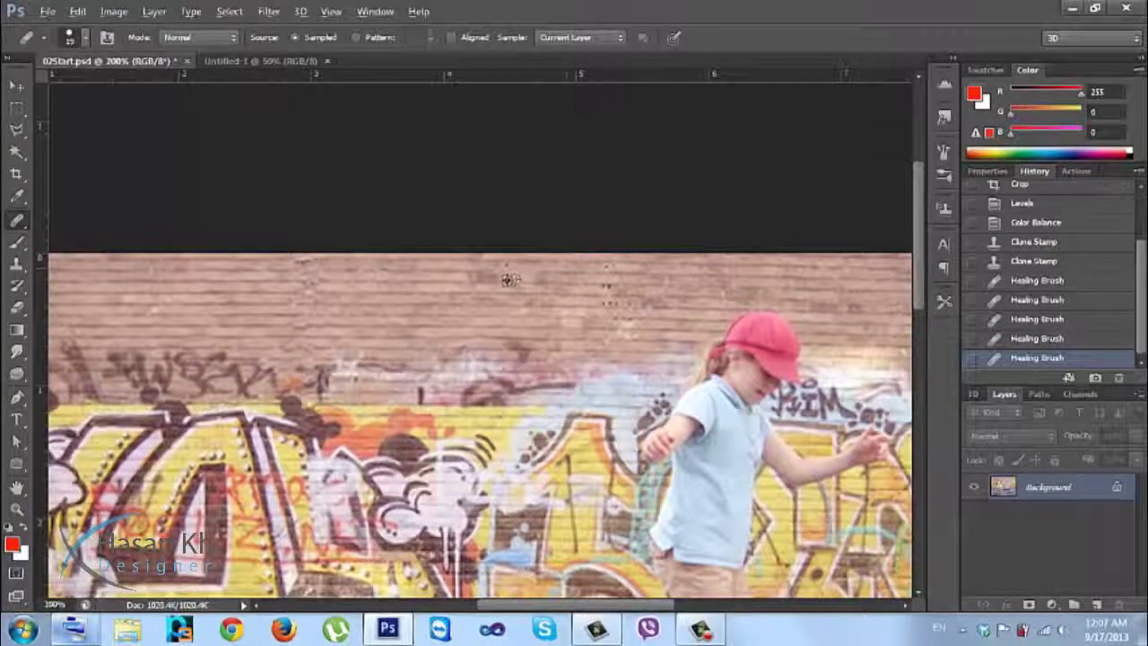
{"action": "left_click", "coordinate": [505, 266]}
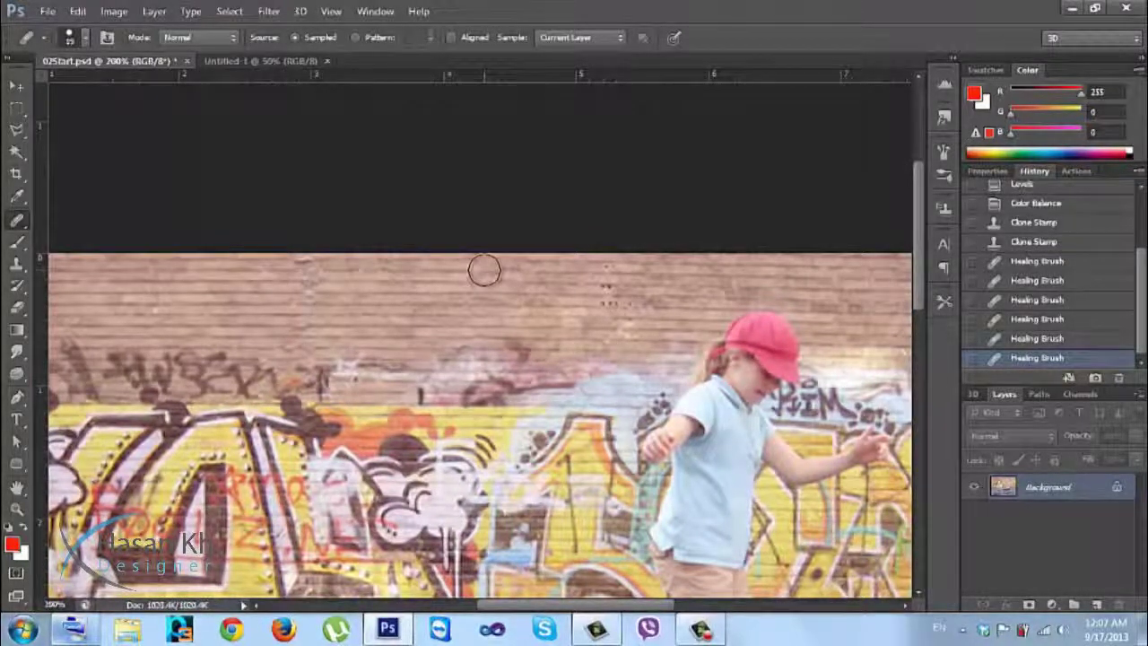
{"action": "left_click", "coordinate": [601, 264]}
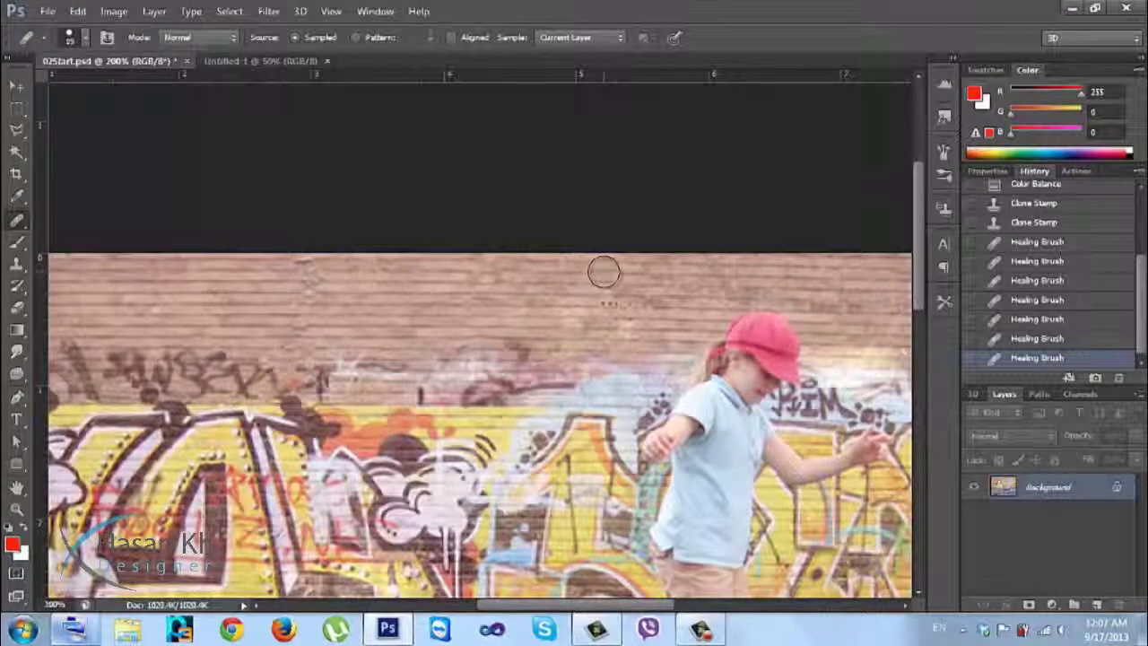
{"action": "left_click_drag", "start_coordinate": [600, 302], "coordinate": [628, 311]}
Step: Examine the healed brick wall from end to end and in the full view of the photo
{"action": "scroll", "coordinate": [628, 296], "scroll_direction": "right", "scroll_amount": 5}
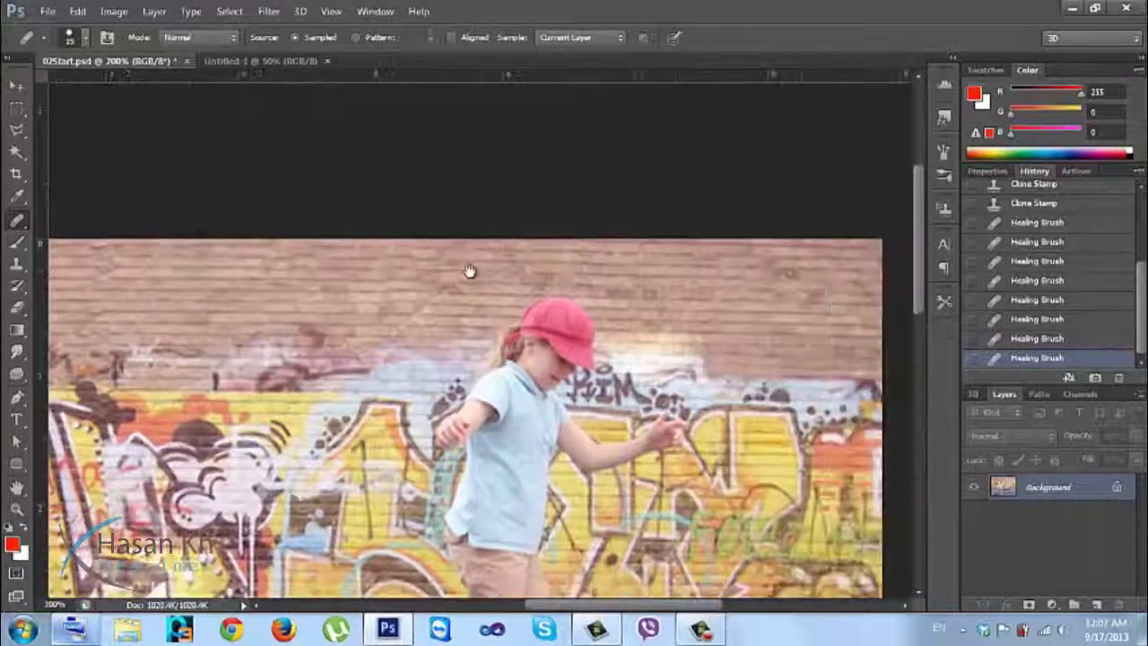
{"action": "scroll", "coordinate": [692, 289], "scroll_direction": "right", "scroll_amount": 1}
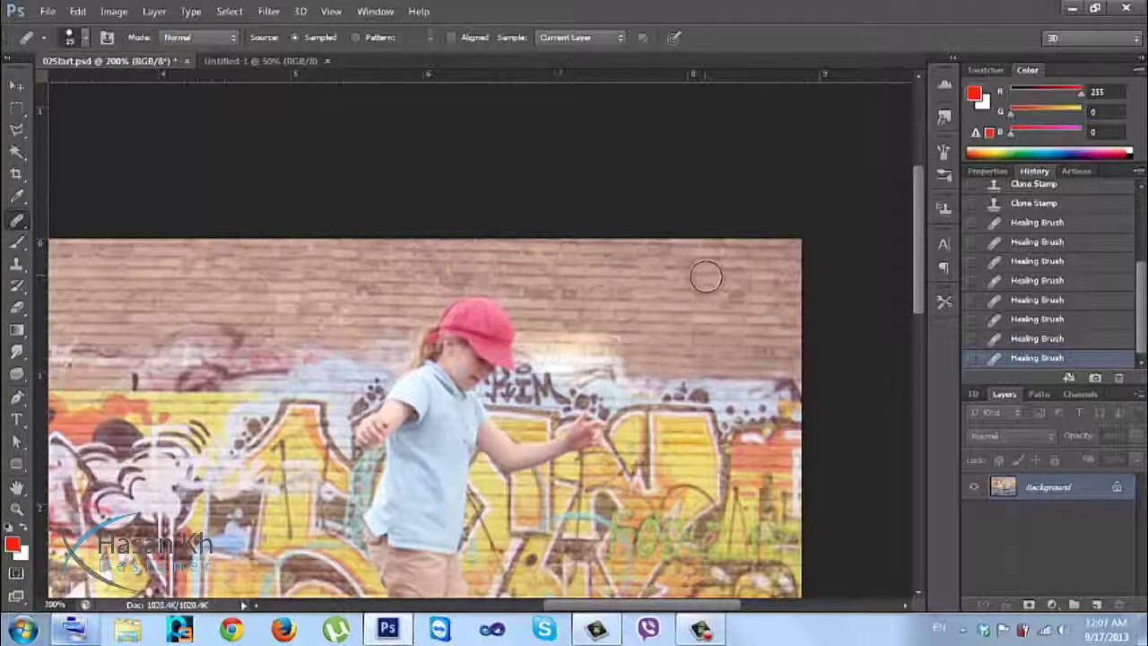
{"action": "scroll", "coordinate": [426, 272], "scroll_direction": "left", "scroll_amount": 8}
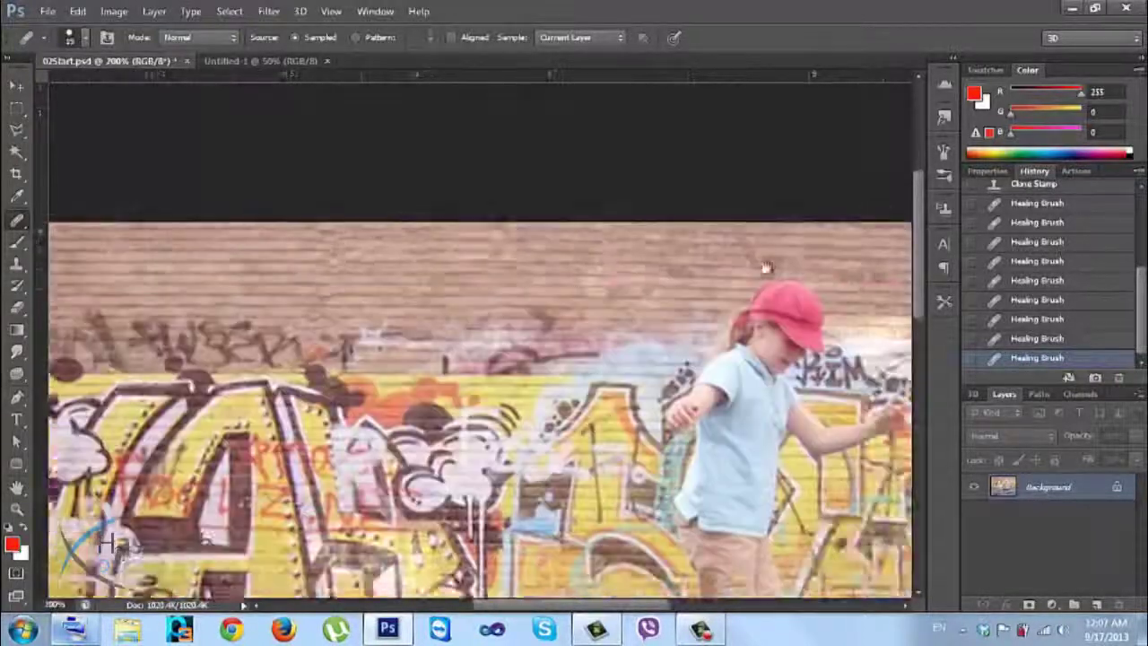
{"action": "scroll", "coordinate": [682, 269], "scroll_direction": "left", "scroll_amount": 5}
{"action": "scroll", "coordinate": [619, 269], "scroll_direction": "right", "scroll_amount": 4}
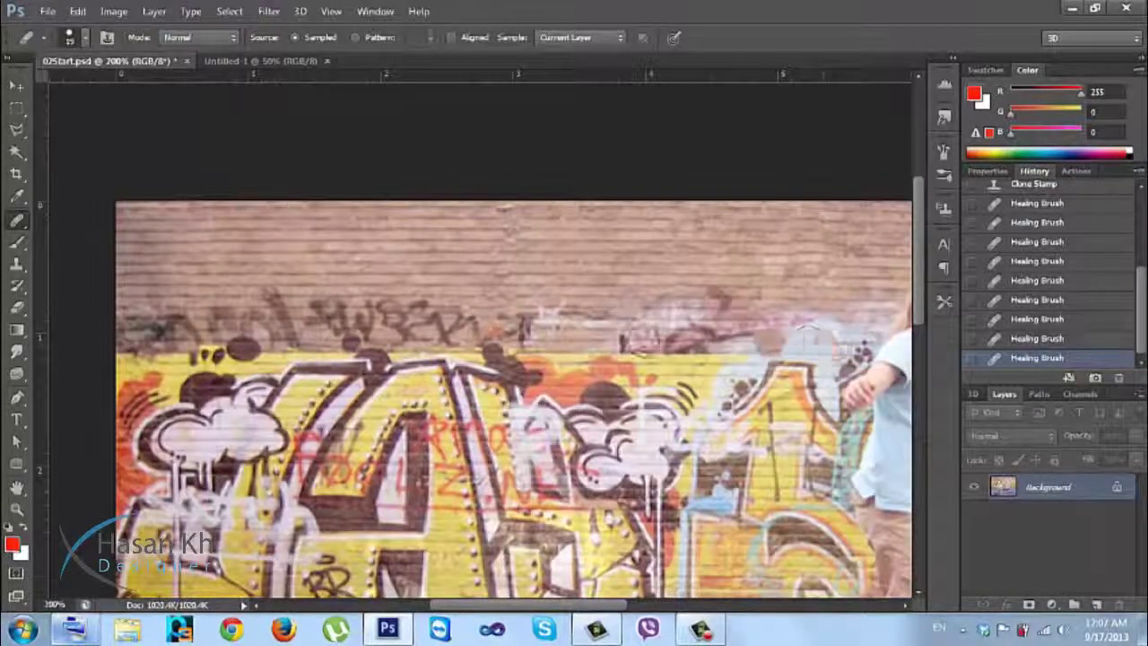
{"action": "key", "text": "ctrl+minus"}
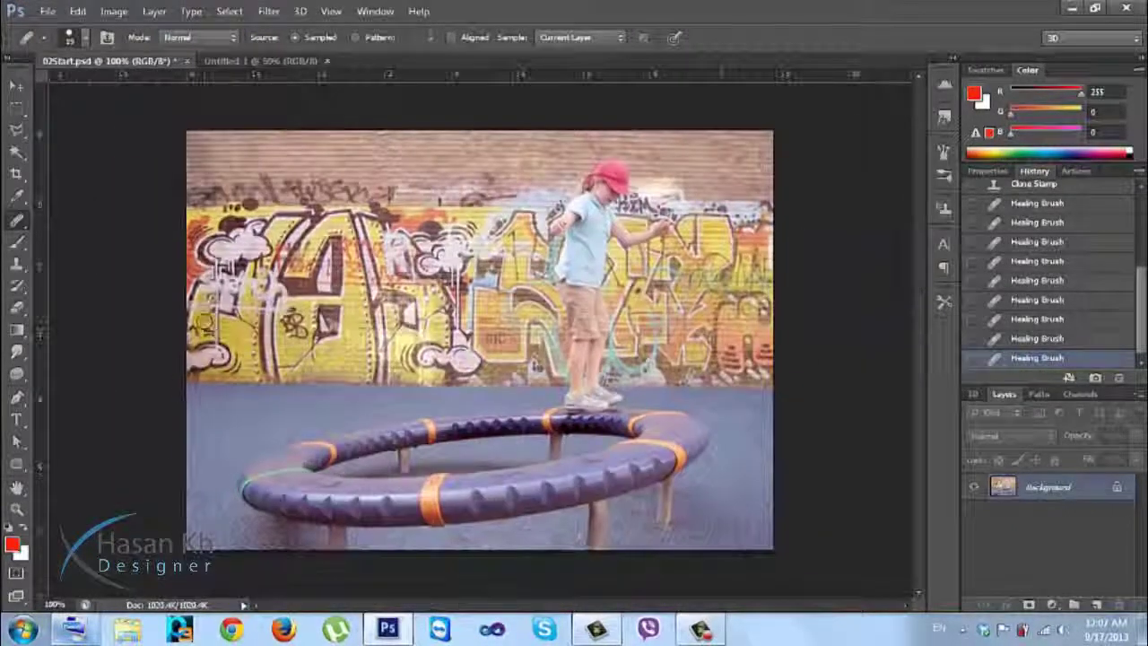
{"action": "left_click", "coordinate": [17, 86]}
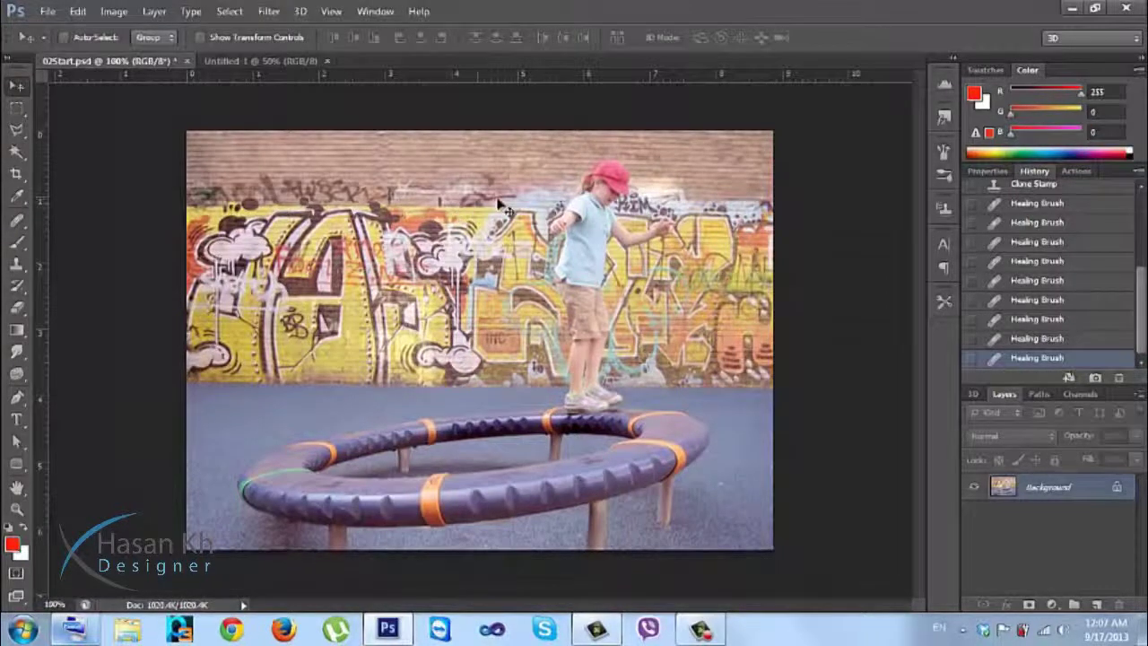
Step: Outline the faded graffiti band on the bricks above the yellow area with the Patch tool, and set the selection mode to add
{"action": "left_click", "coordinate": [17, 227]}
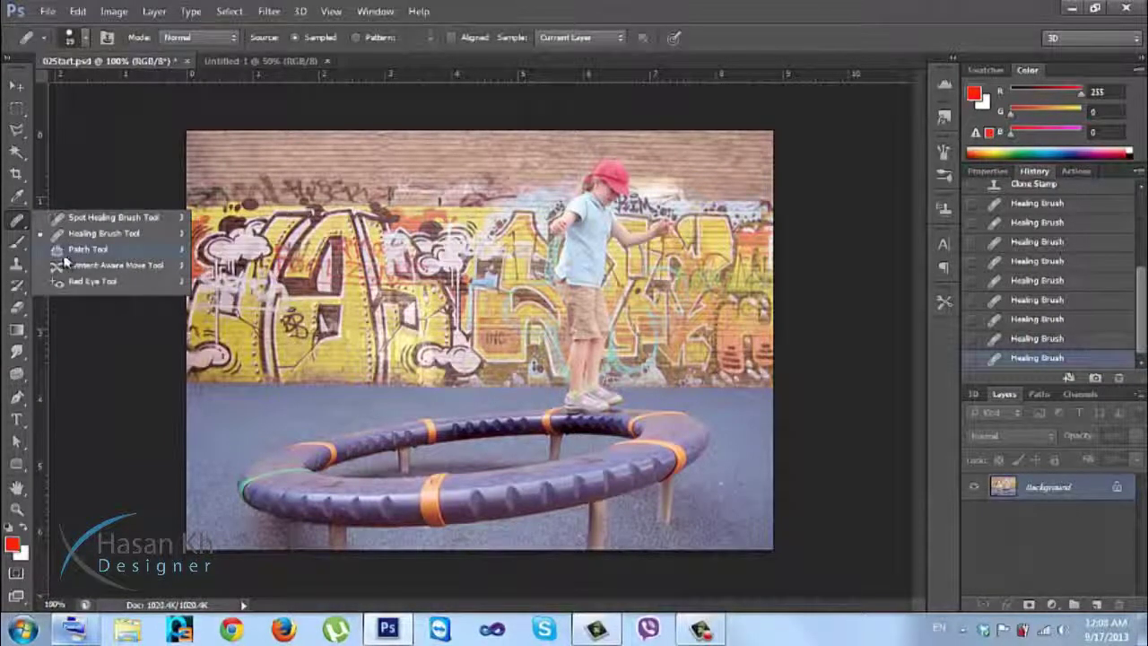
{"action": "left_click", "coordinate": [68, 252]}
{"action": "key", "text": "ctrl+plus"}
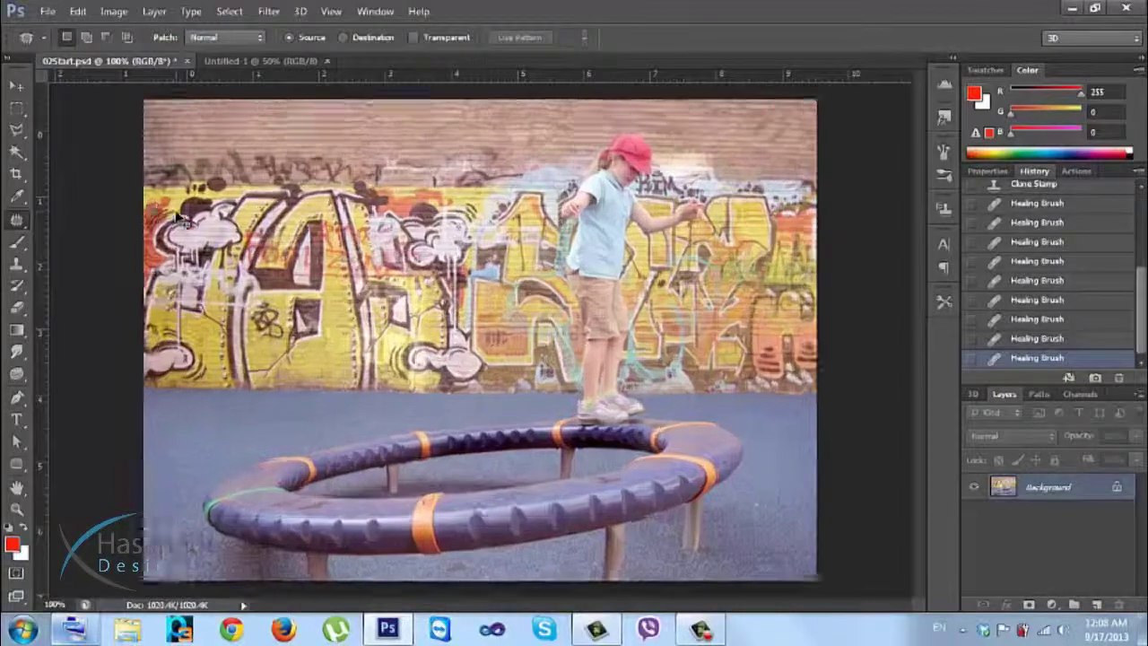
{"action": "left_click_drag", "start_coordinate": [167, 227], "coordinate": [358, 428]}
{"action": "right_click", "coordinate": [14, 220]}
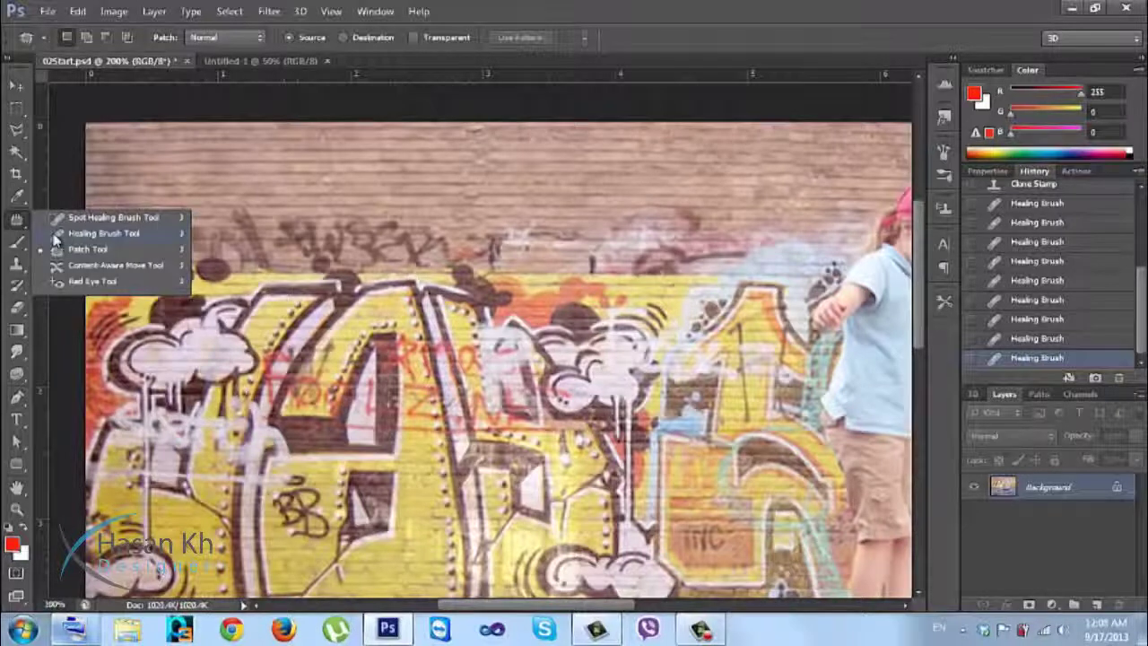
{"action": "left_click", "coordinate": [17, 226]}
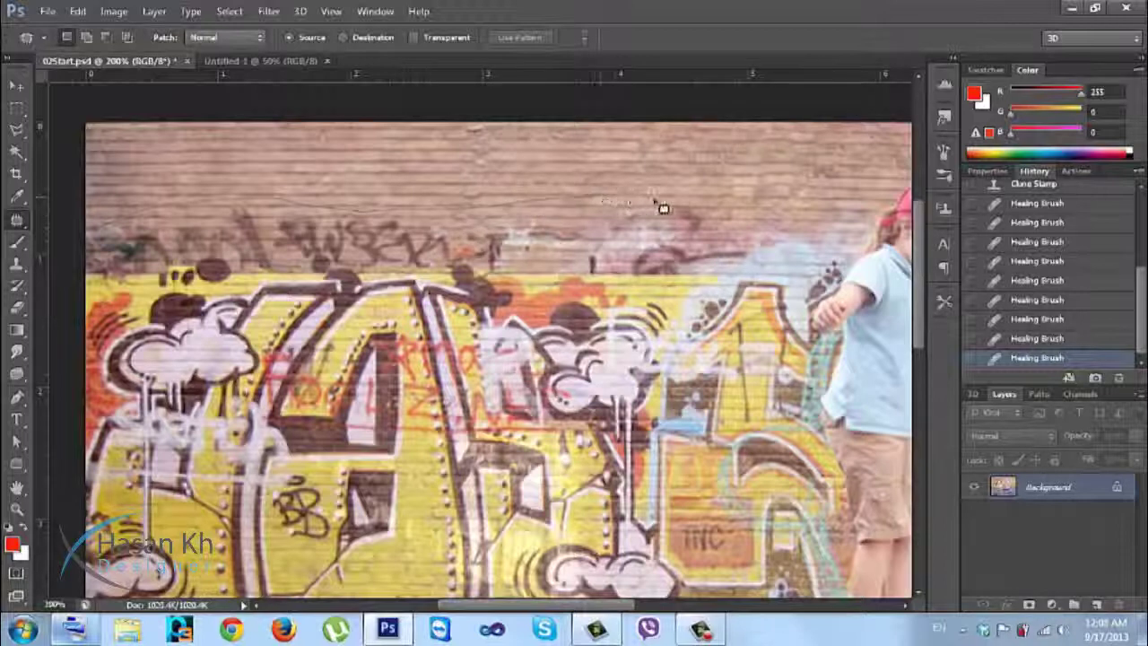
{"action": "left_click_drag", "start_coordinate": [881, 246], "coordinate": [867, 265]}
{"action": "left_click_drag", "start_coordinate": [798, 277], "coordinate": [671, 282]}
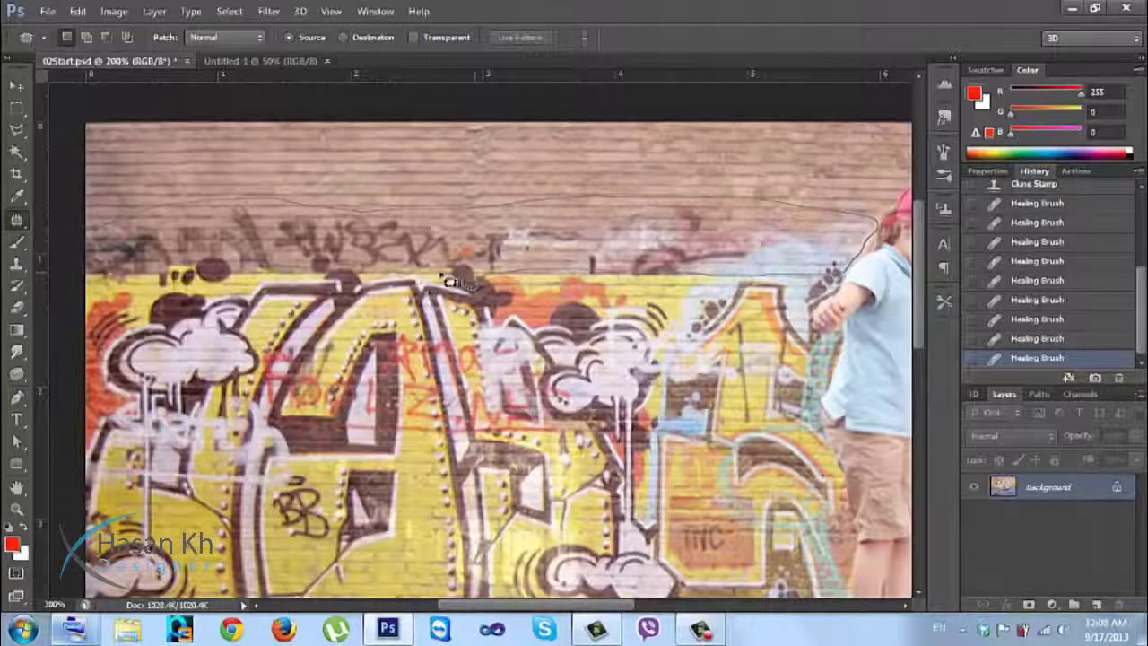
{"action": "left_click_drag", "start_coordinate": [401, 285], "coordinate": [233, 280]}
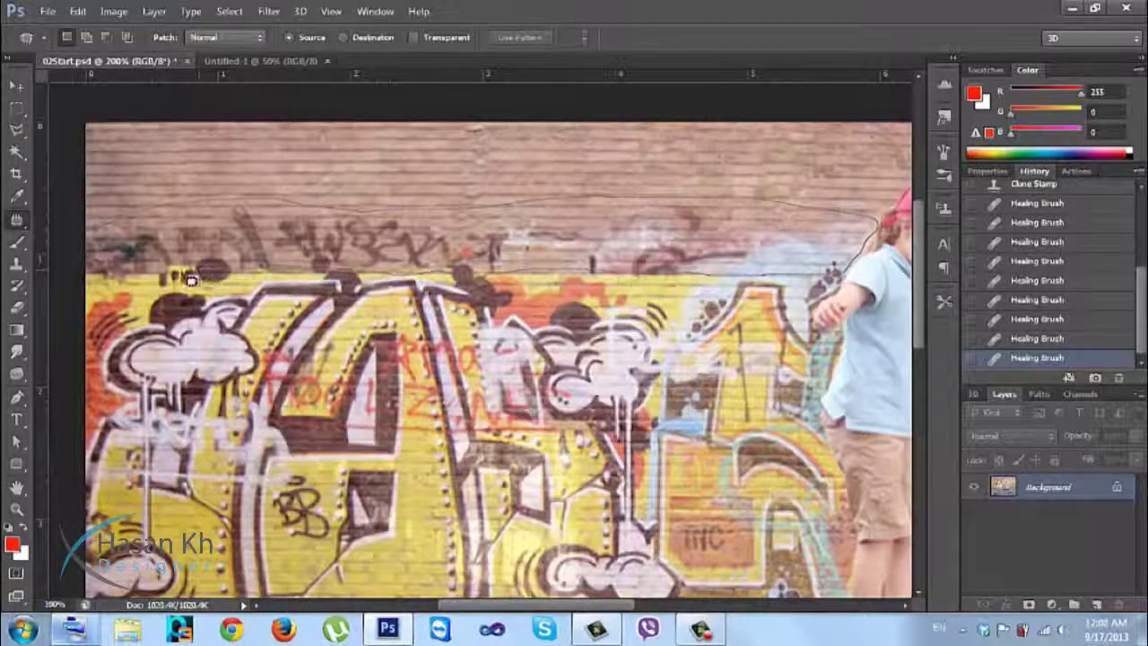
{"action": "left_click_drag", "start_coordinate": [142, 281], "coordinate": [89, 285]}
{"action": "left_click_drag", "start_coordinate": [76, 234], "coordinate": [77, 230]}
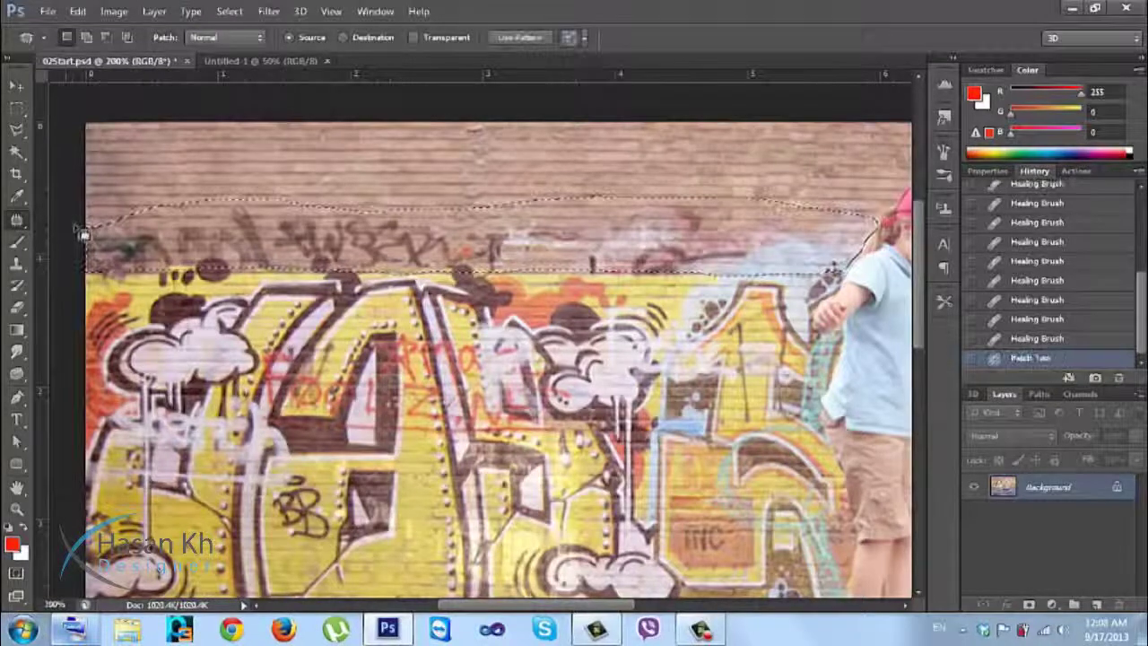
{"action": "left_click", "coordinate": [86, 38]}
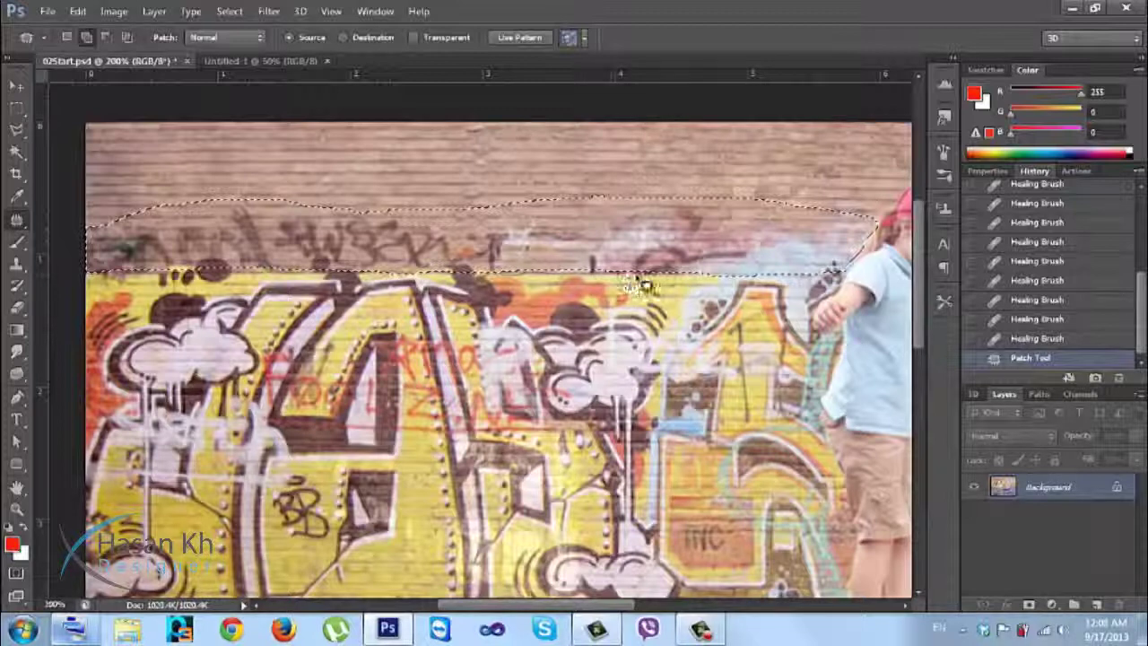
Step: Trim the Patch selection in subtract mode along its lower edge and beside the girl's hair
{"action": "left_click_drag", "start_coordinate": [491, 251], "coordinate": [502, 278]}
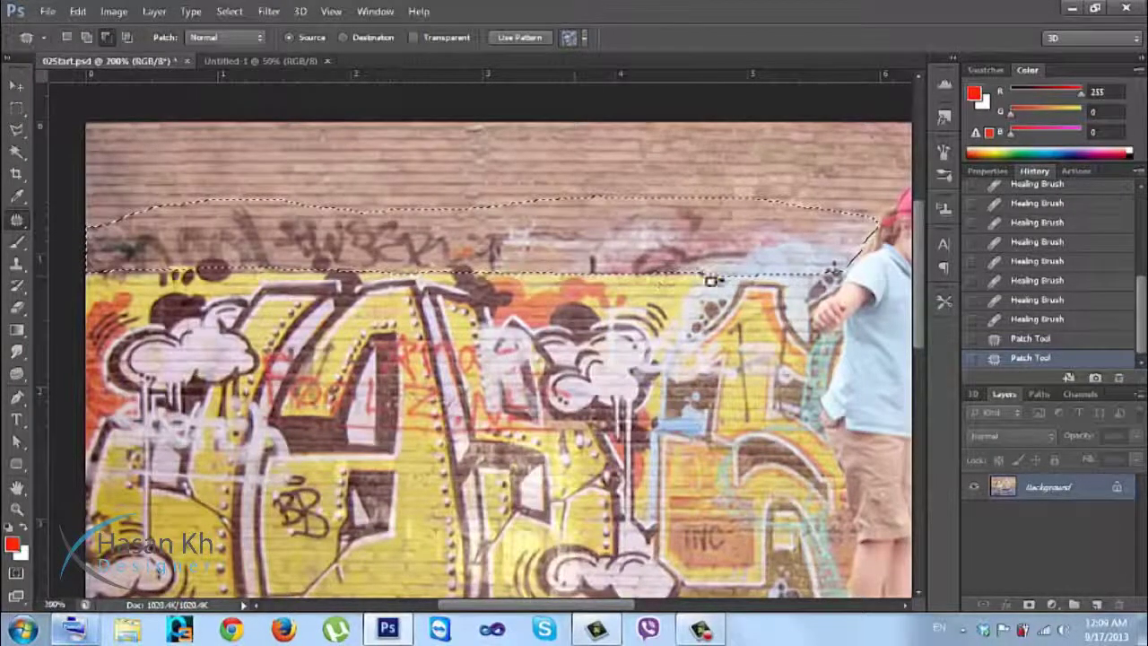
{"action": "scroll", "coordinate": [708, 276], "scroll_direction": "right", "scroll_amount": 5}
{"action": "scroll", "coordinate": [709, 276], "scroll_direction": "up", "scroll_amount": 1}
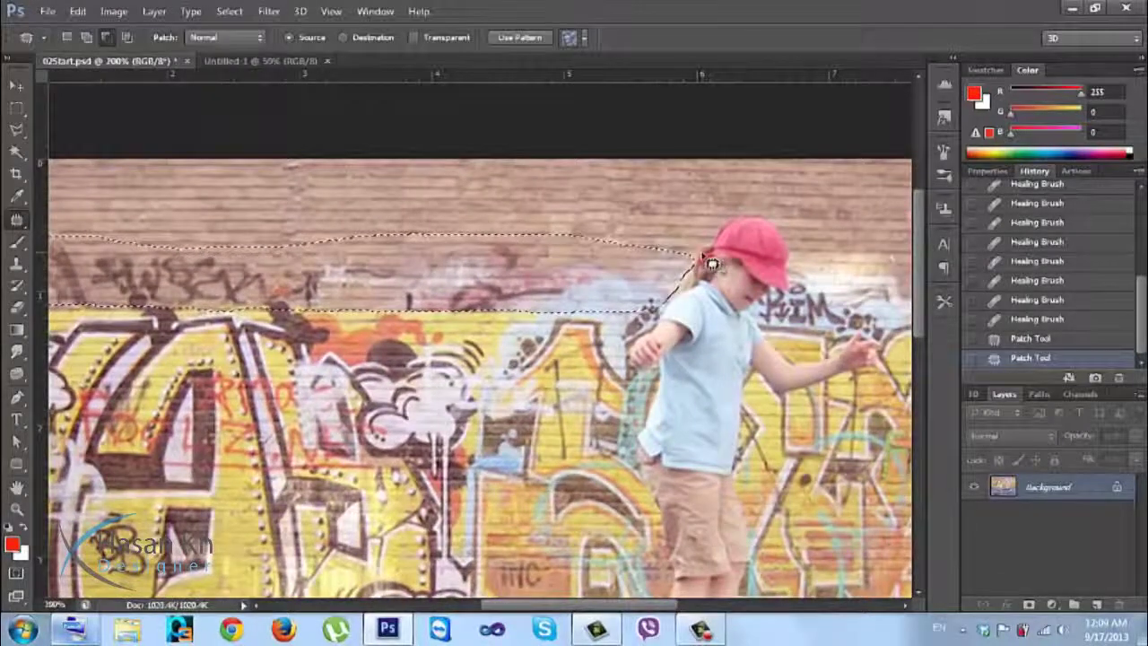
{"action": "scroll", "coordinate": [708, 269], "scroll_direction": "up", "scroll_amount": 1}
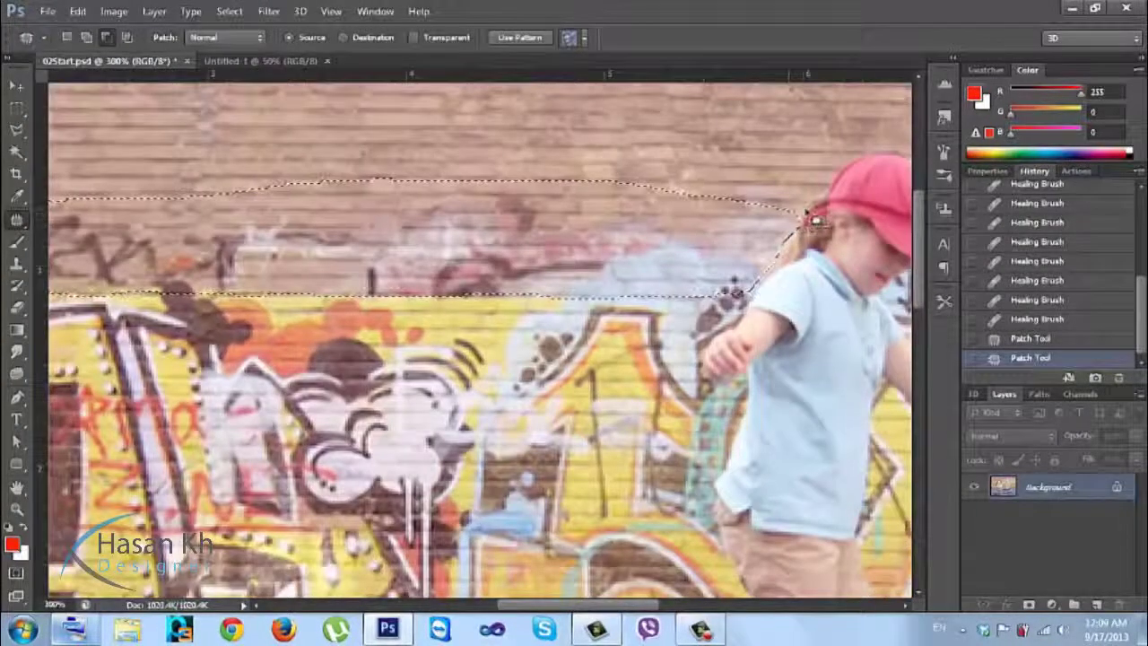
{"action": "mouse_move", "coordinate": [805, 233]}
{"action": "left_mouse_down"}
{"action": "mouse_move", "coordinate": [798, 256]}
{"action": "mouse_move", "coordinate": [828, 253]}
{"action": "left_mouse_up"}
Step: Subtract the dark round spots that rise above the yellow area from the lower edge of the graffiti selection
{"action": "left_click_drag", "start_coordinate": [373, 332], "coordinate": [701, 367]}
{"action": "left_click_drag", "start_coordinate": [399, 359], "coordinate": [615, 358]}
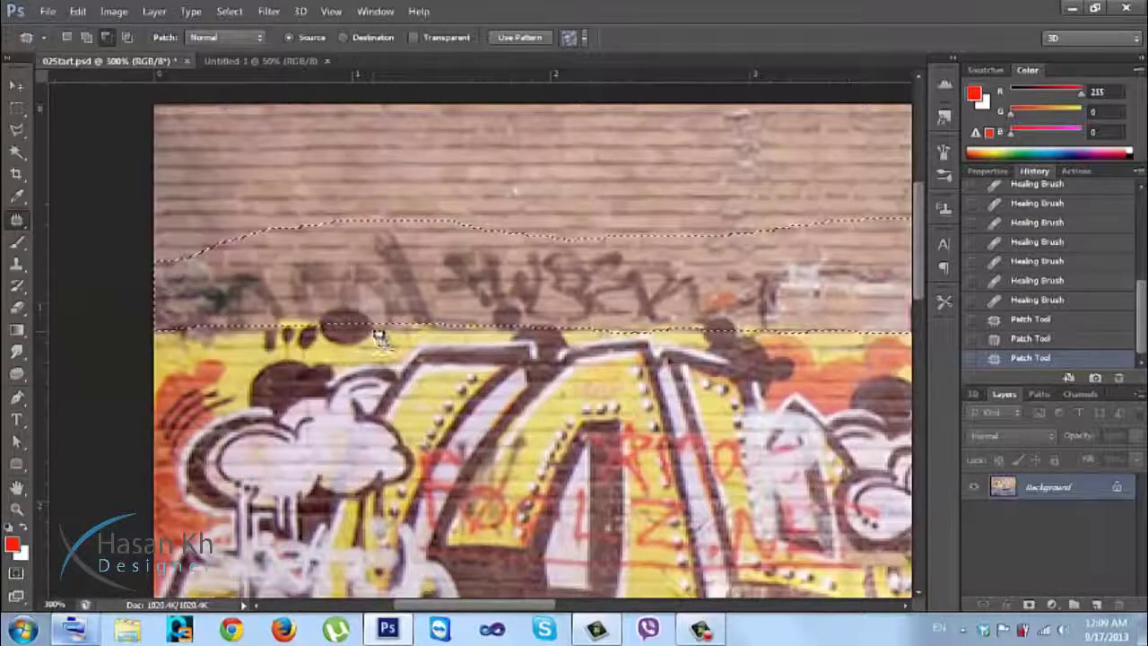
{"action": "left_click_drag", "start_coordinate": [326, 339], "coordinate": [370, 337]}
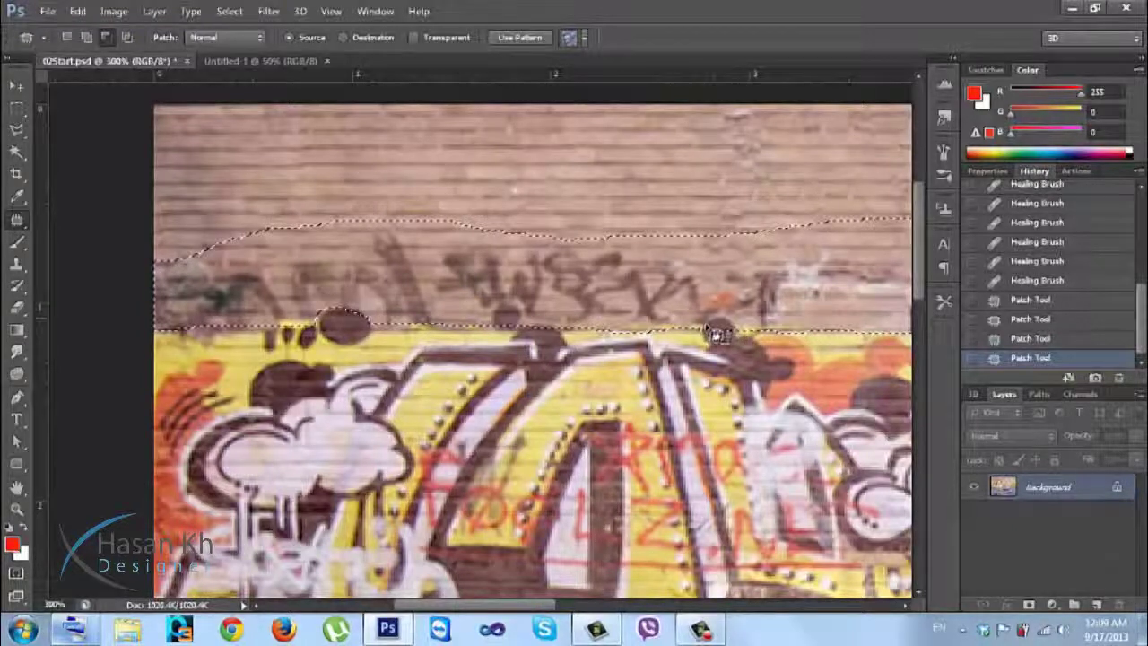
{"action": "left_click_drag", "start_coordinate": [752, 352], "coordinate": [440, 337]}
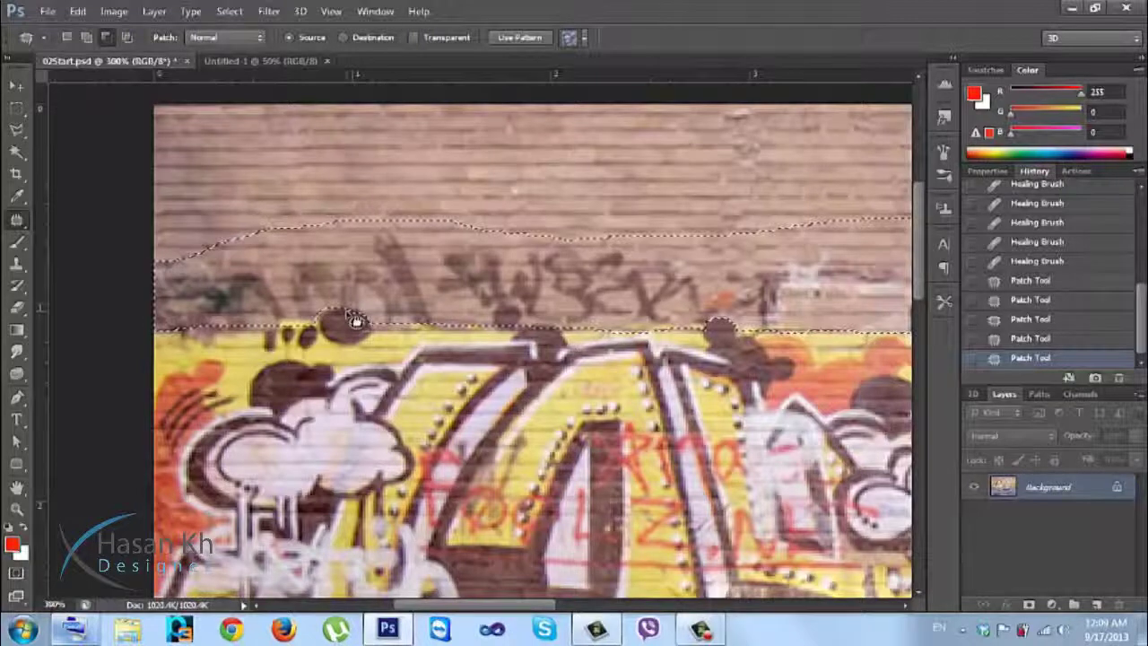
{"action": "left_click_drag", "start_coordinate": [375, 344], "coordinate": [348, 348]}
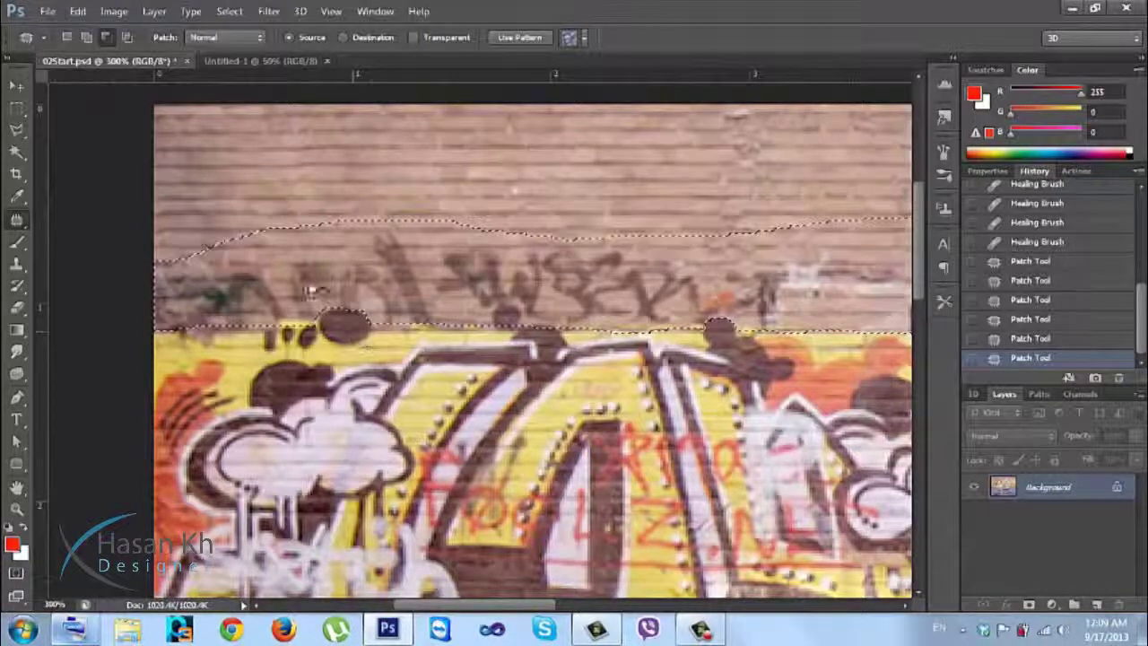
Step: Switch the selection to add mode and restore the outline next to the leftmost large dark spot
{"action": "left_click", "coordinate": [84, 38]}
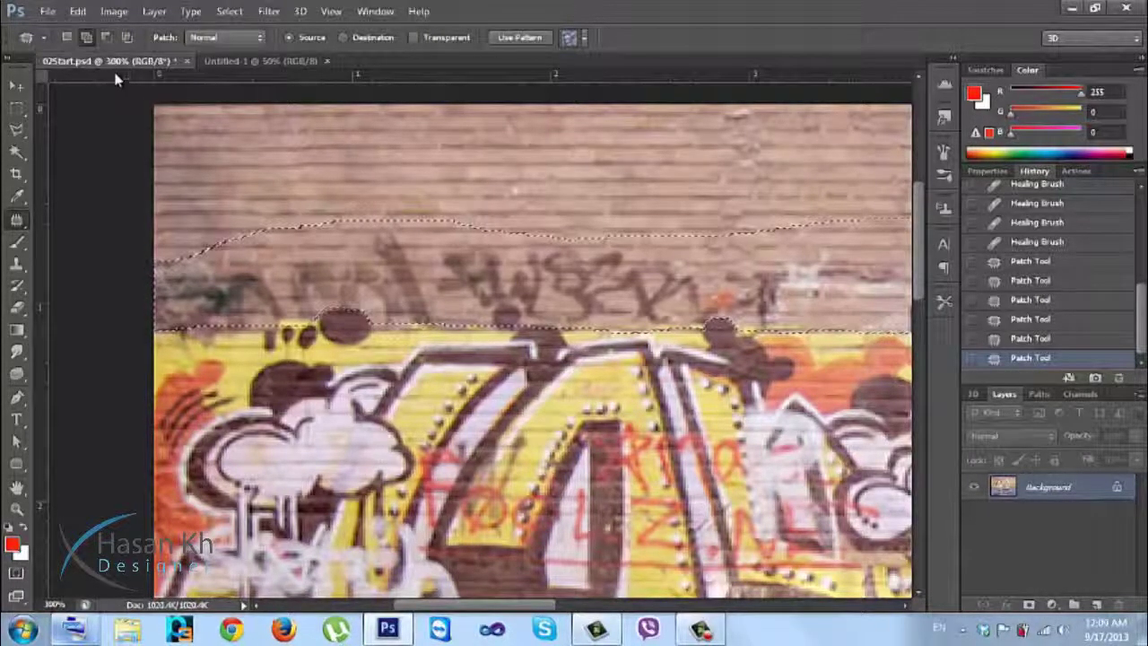
{"action": "left_click_drag", "start_coordinate": [339, 314], "coordinate": [333, 325]}
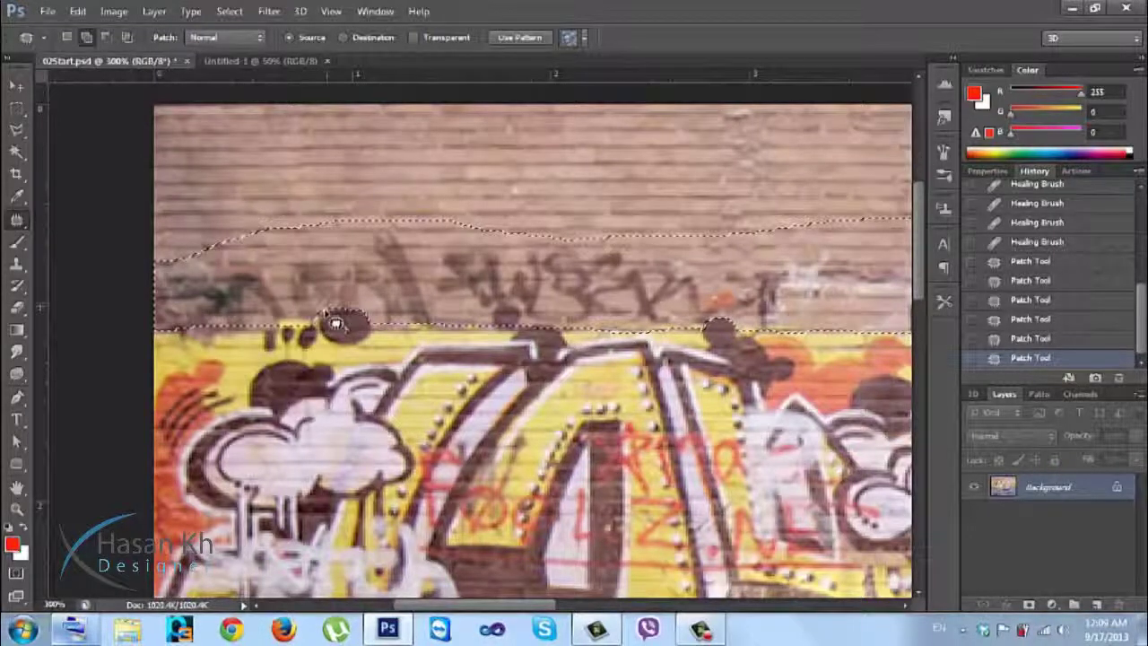
{"action": "left_click_drag", "start_coordinate": [329, 335], "coordinate": [327, 333]}
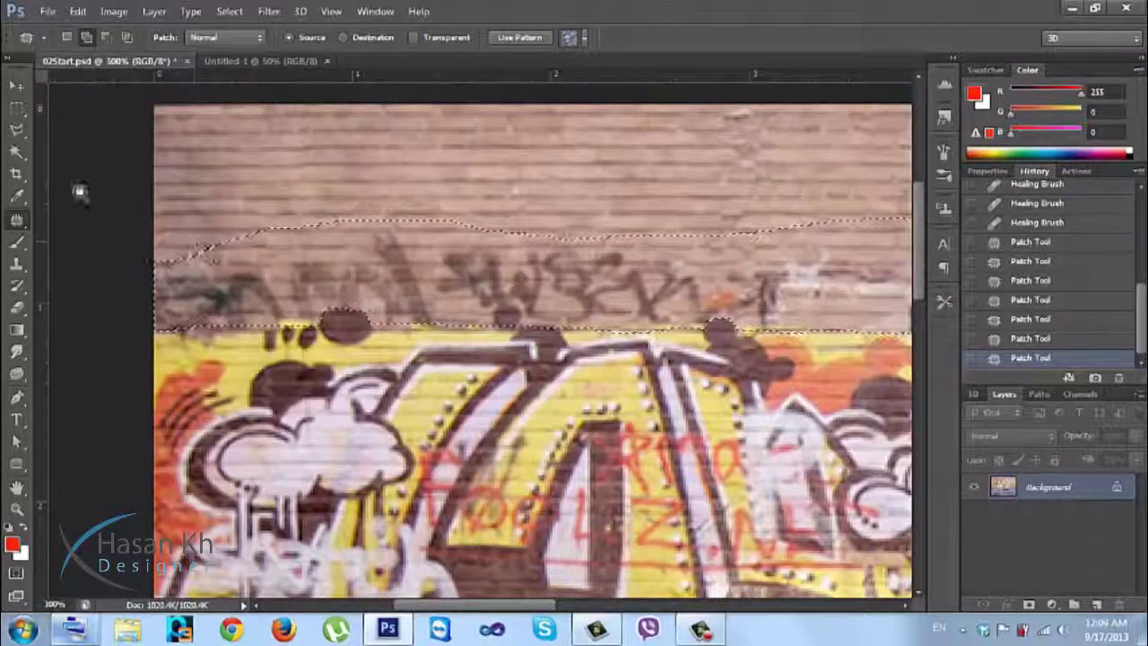
Step: Try the Patch tool in Destination mode by copying the selected graffiti band onto the bricks above, and undo it
{"action": "left_click", "coordinate": [16, 85]}
{"action": "key", "text": "ctrl+minus"}
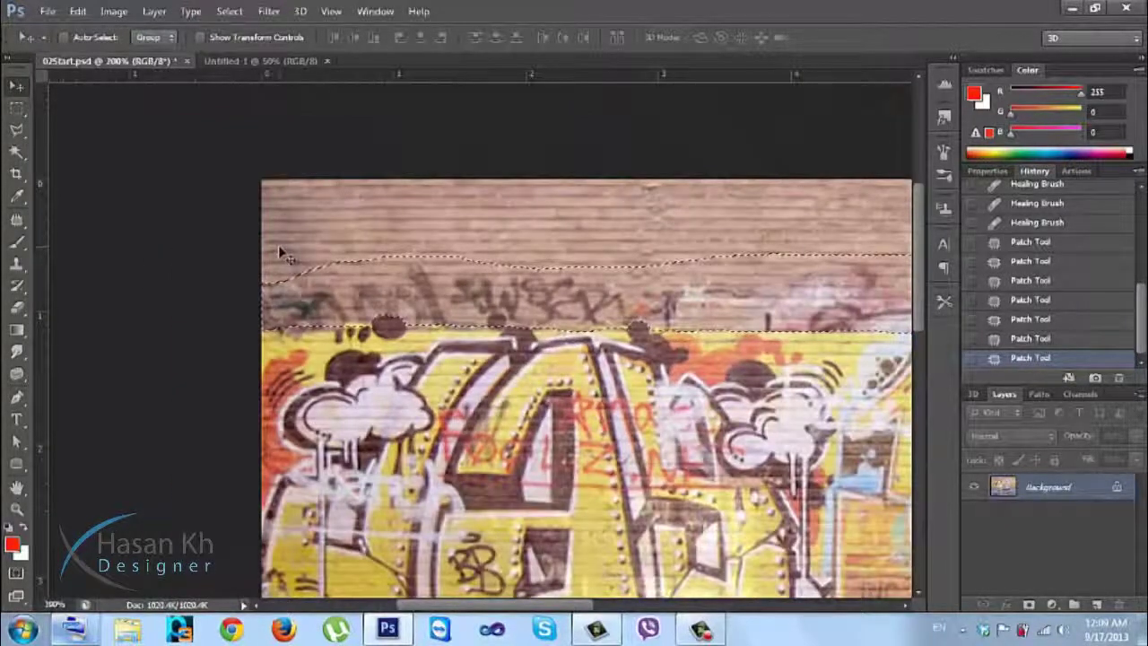
{"action": "left_click_drag", "start_coordinate": [460, 267], "coordinate": [366, 269]}
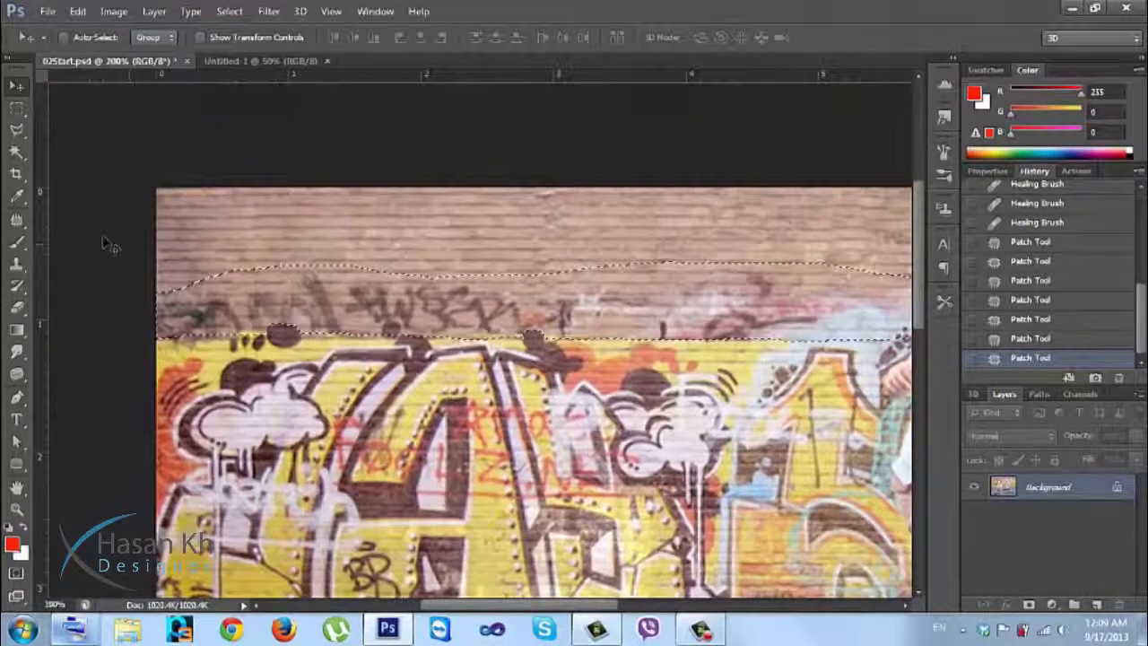
{"action": "left_click", "coordinate": [17, 220]}
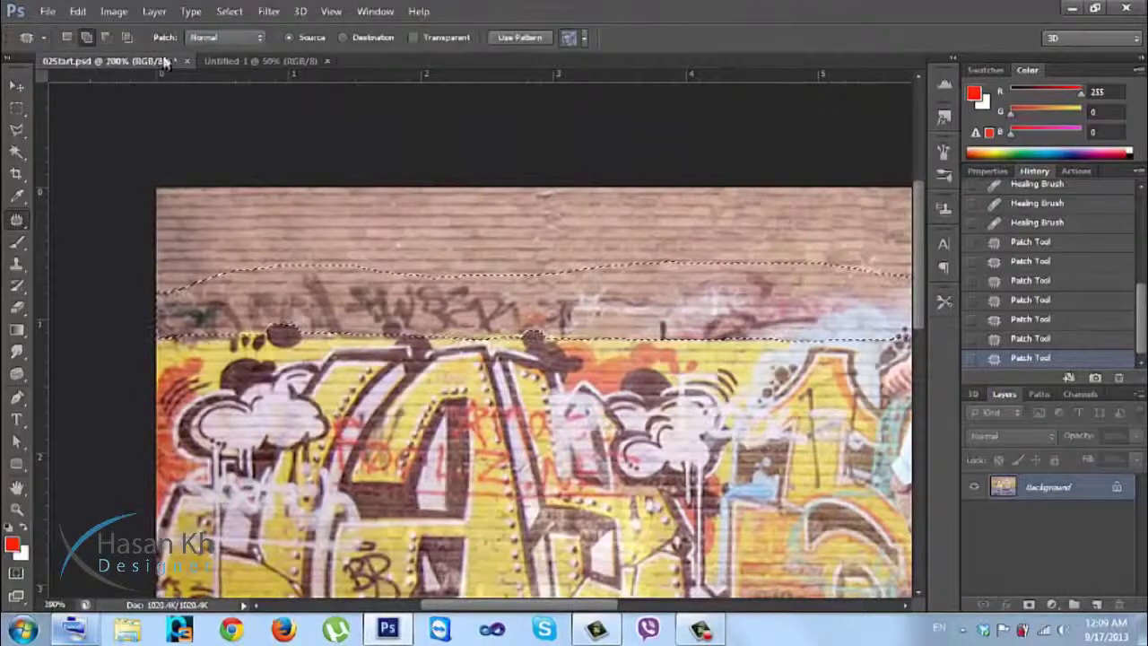
{"action": "left_click_drag", "start_coordinate": [410, 220], "coordinate": [329, 197]}
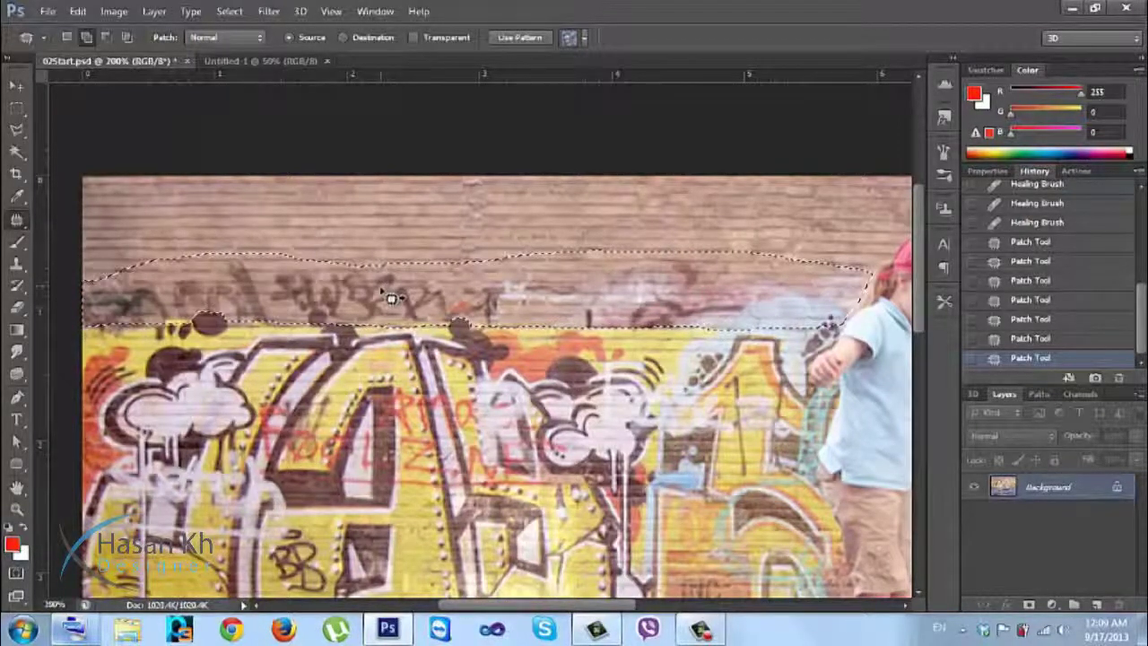
{"action": "mouse_move", "coordinate": [384, 299]}
{"action": "left_mouse_down"}
{"action": "mouse_move", "coordinate": [393, 221]}
{"action": "mouse_move", "coordinate": [402, 297]}
{"action": "left_mouse_up"}
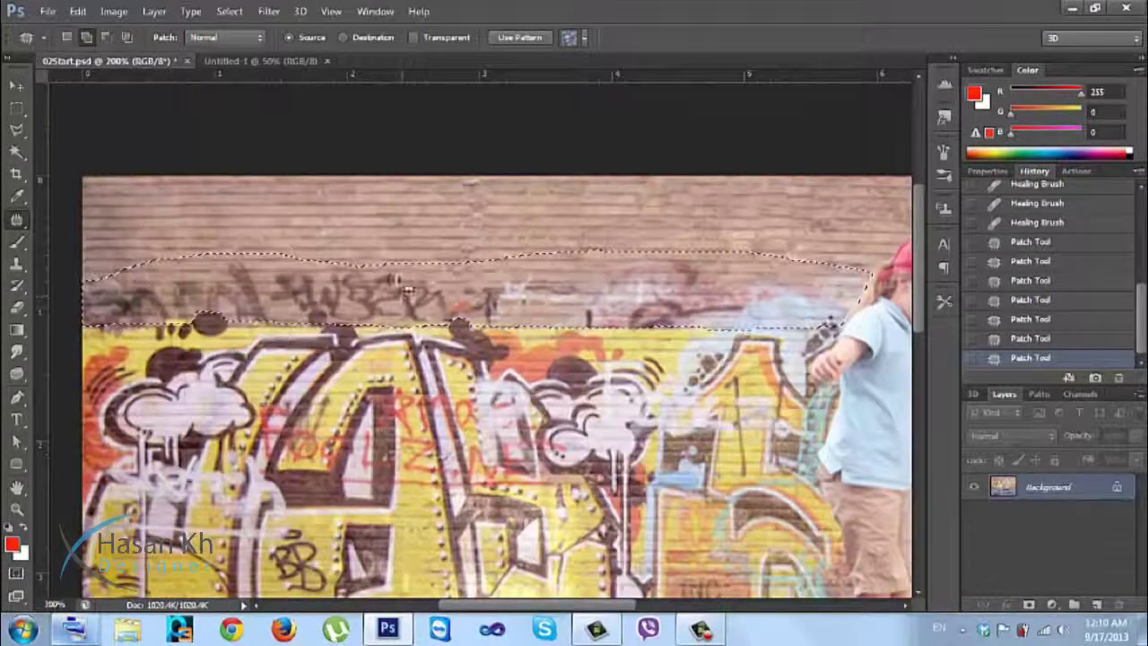
{"action": "left_click", "coordinate": [343, 38]}
{"action": "left_click_drag", "start_coordinate": [392, 282], "coordinate": [391, 210]}
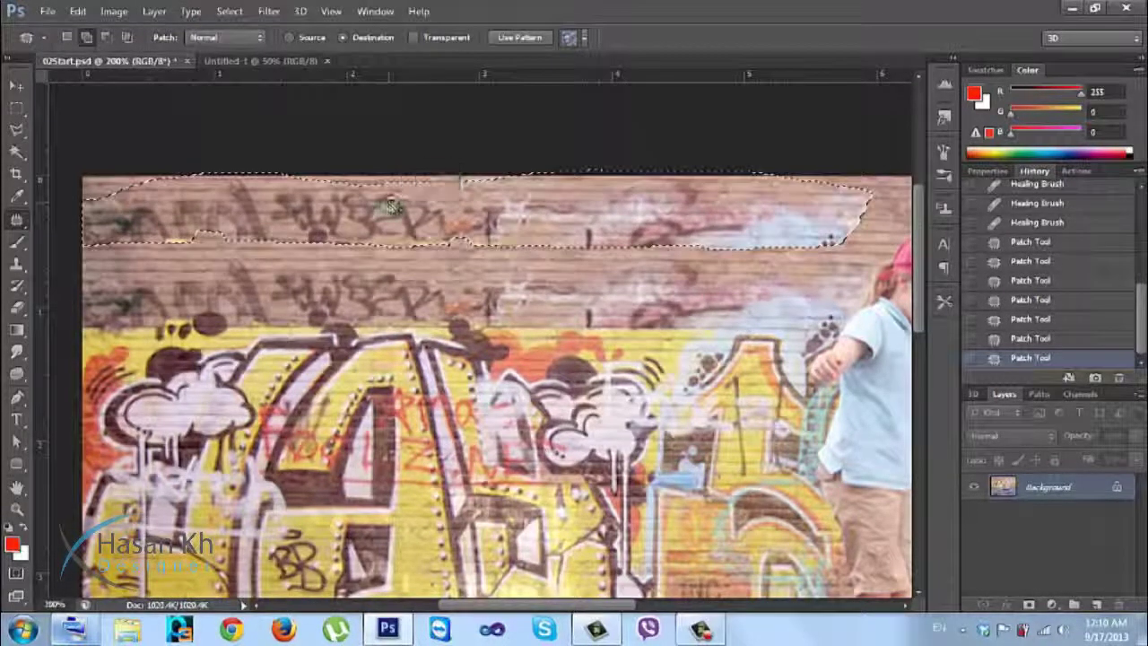
{"action": "key", "text": "ctrl+z"}
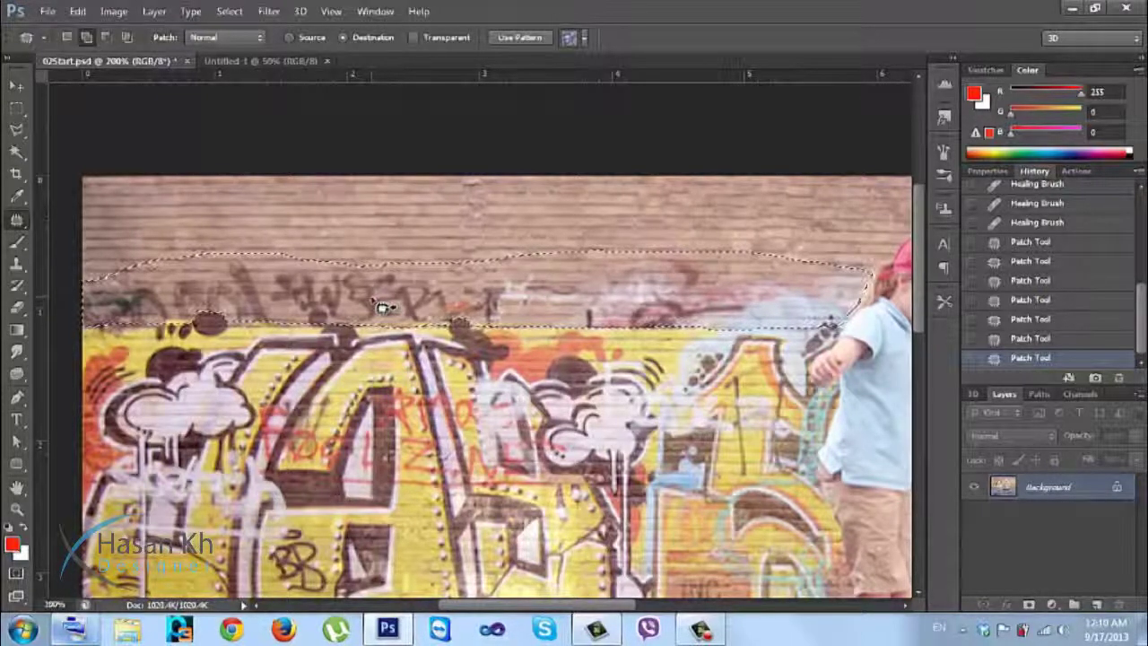
Step: Try patching the graffiti band in Source mode with the clean bricks above, and undo back to the active selection
{"action": "left_click", "coordinate": [305, 36]}
{"action": "left_click_drag", "start_coordinate": [348, 304], "coordinate": [339, 228]}
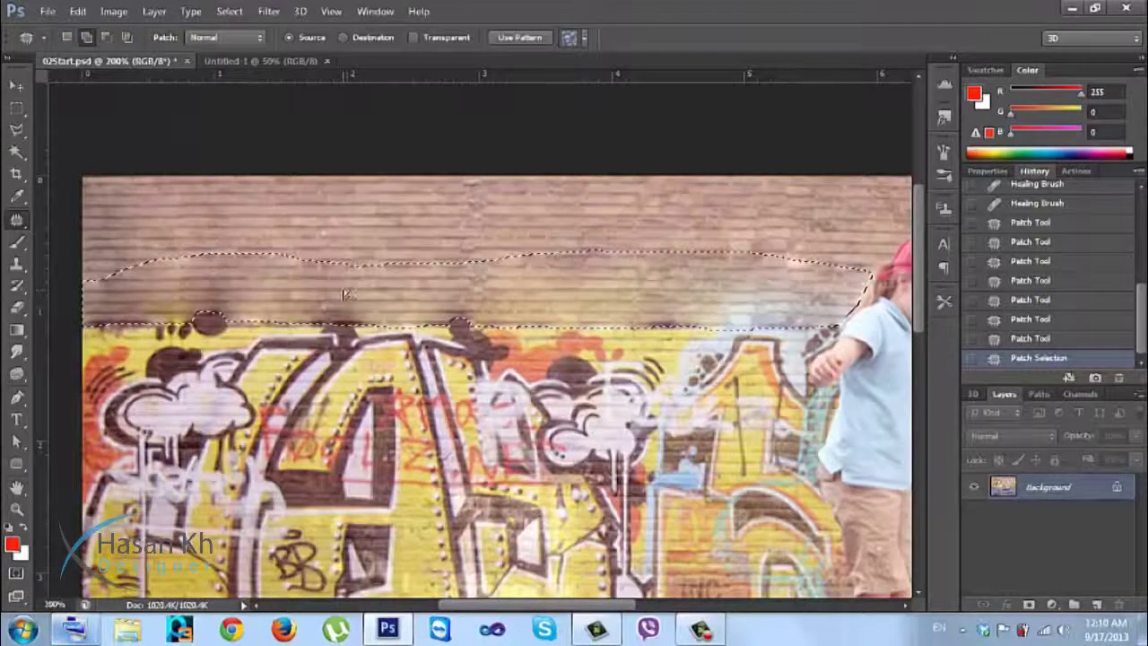
{"action": "left_click_drag", "start_coordinate": [342, 252], "coordinate": [347, 211]}
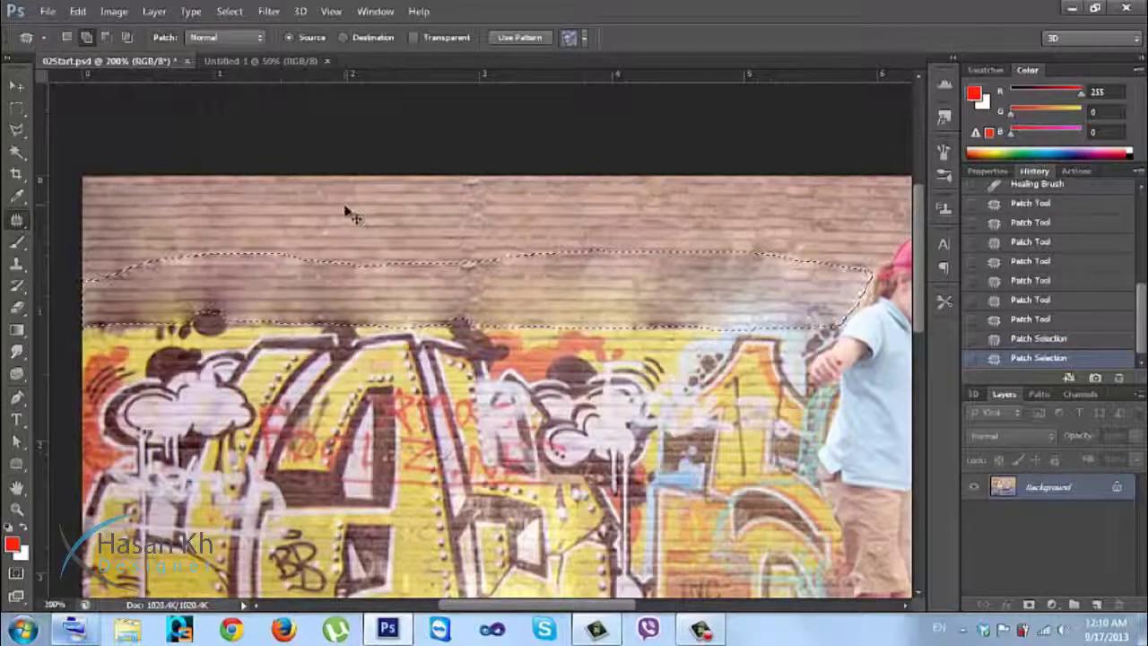
{"action": "key", "text": "ctrl+z"}
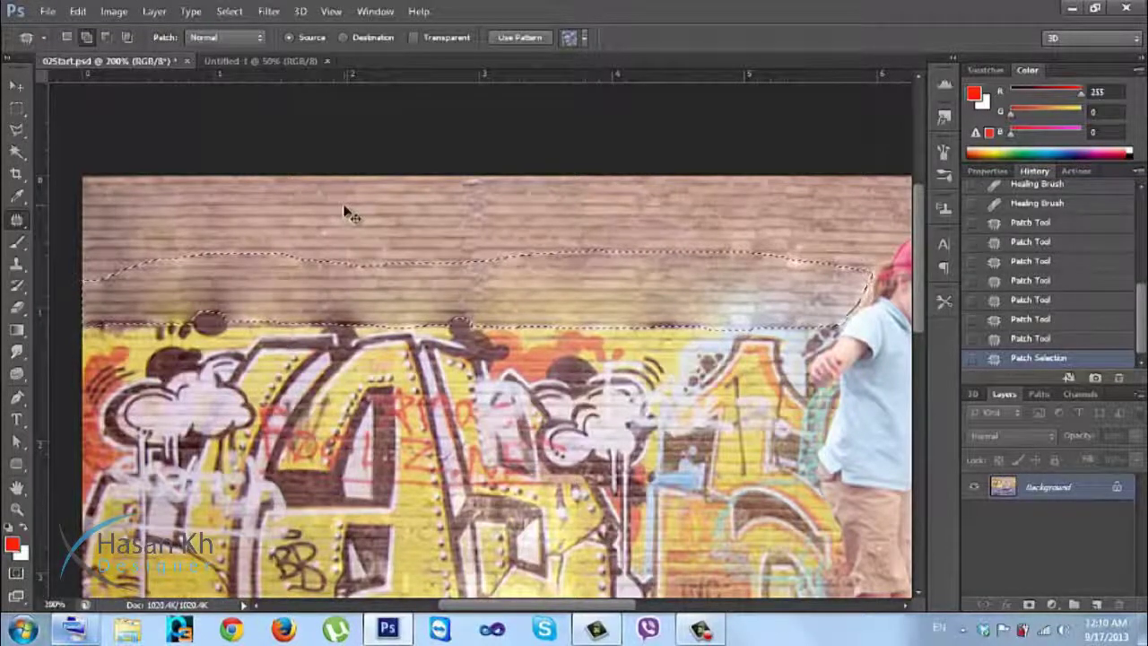
{"action": "key", "text": "ctrl+d"}
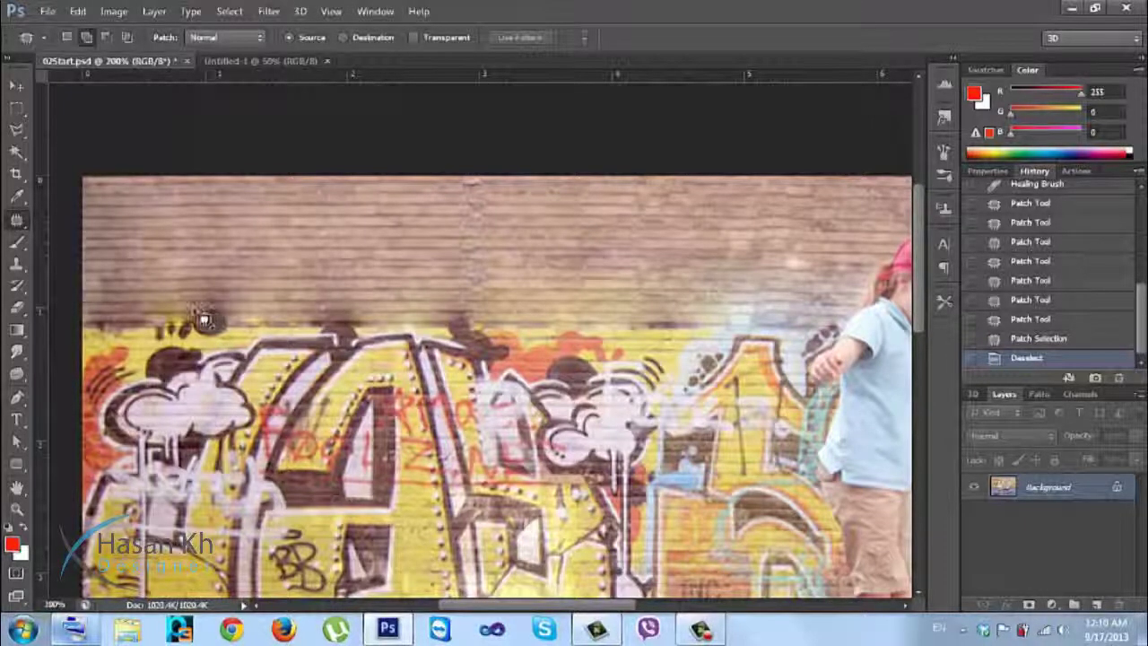
{"action": "key", "text": "ctrl+z"}
{"action": "key", "text": "ctrl+alt+z"}
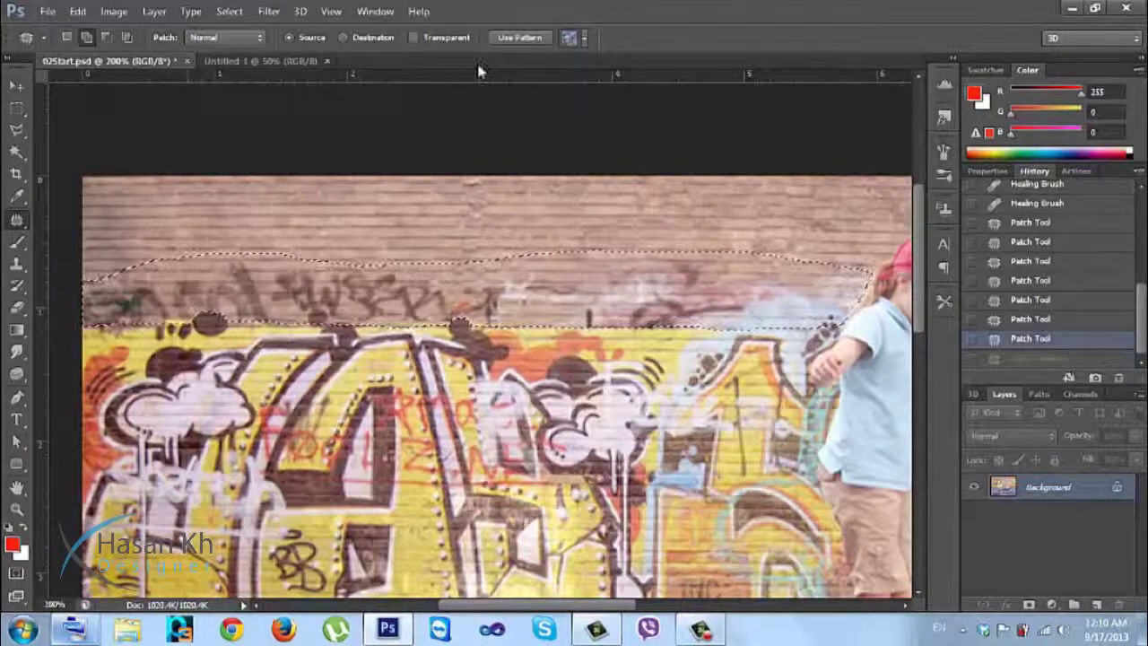
Step: Smooth the graffiti selection by 3 with Refine Edge and nudge its outline slightly upward
{"action": "left_click", "coordinate": [16, 109]}
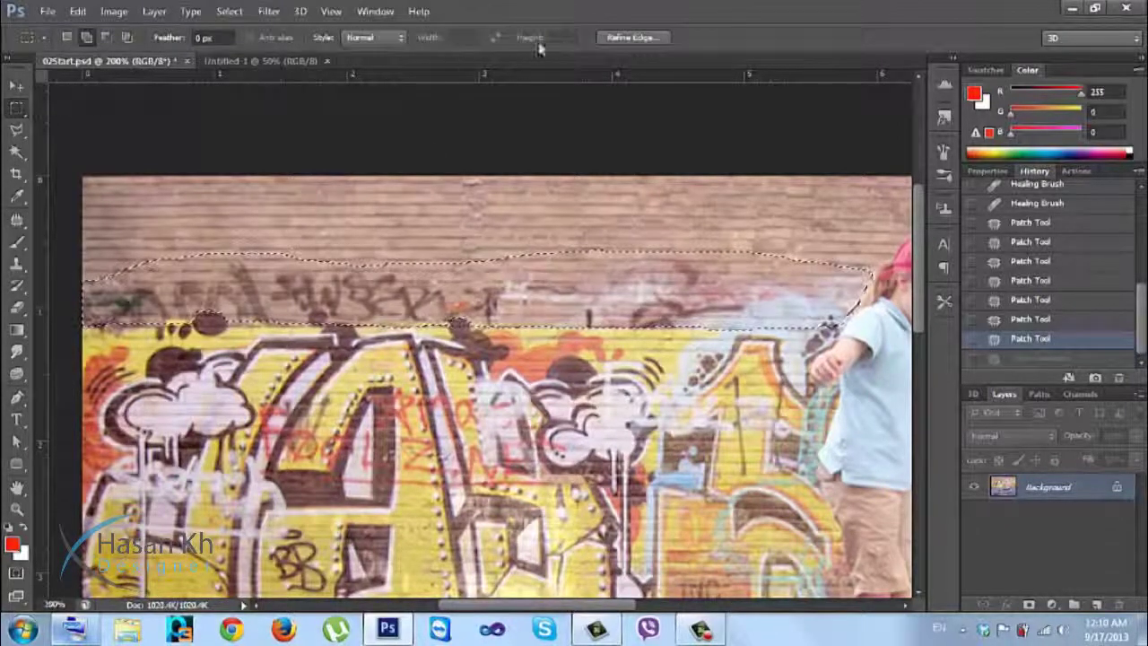
{"action": "left_click", "coordinate": [610, 36]}
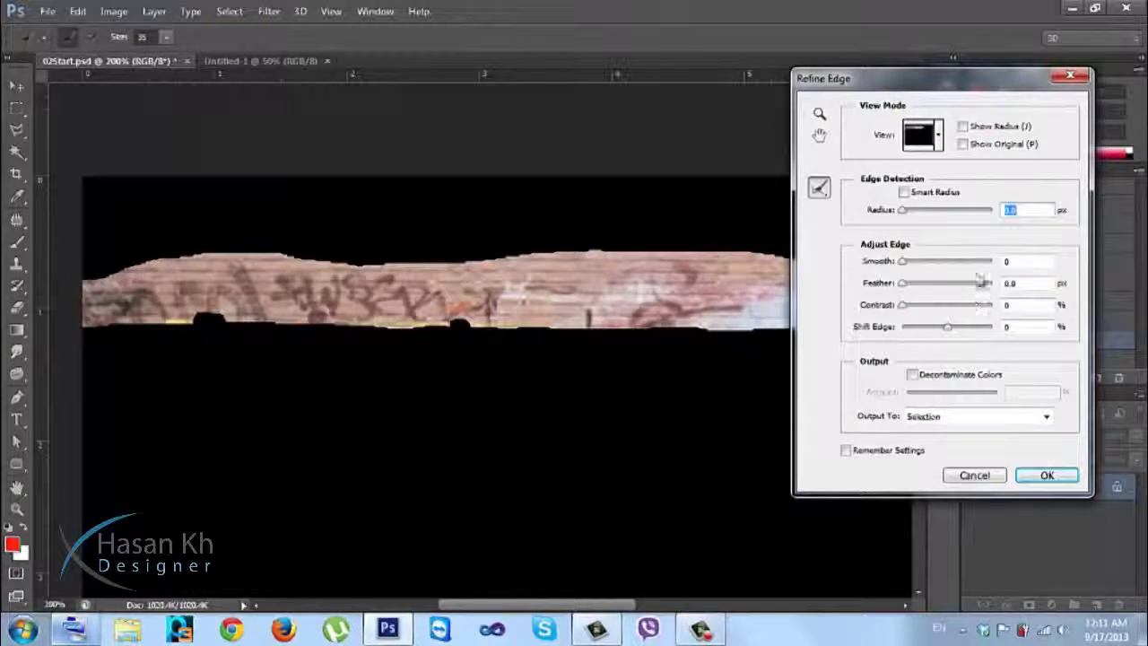
{"action": "double_click", "coordinate": [1009, 261]}
{"action": "type", "text": "3"}
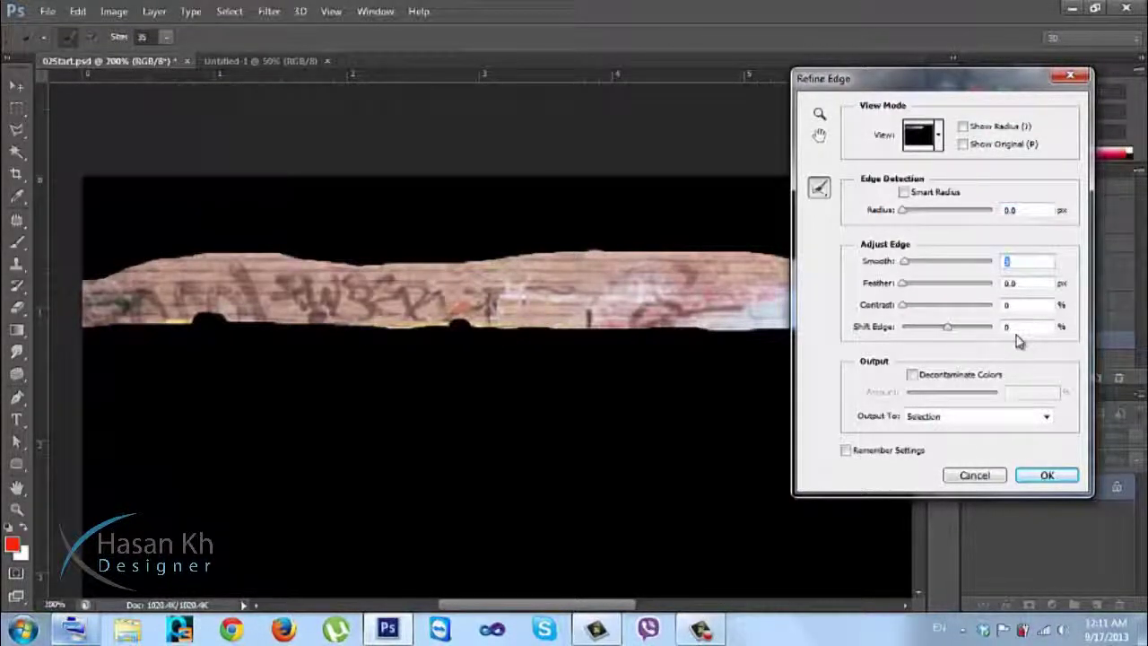
{"action": "double_click", "coordinate": [1009, 328]}
{"action": "key", "text": "Return"}
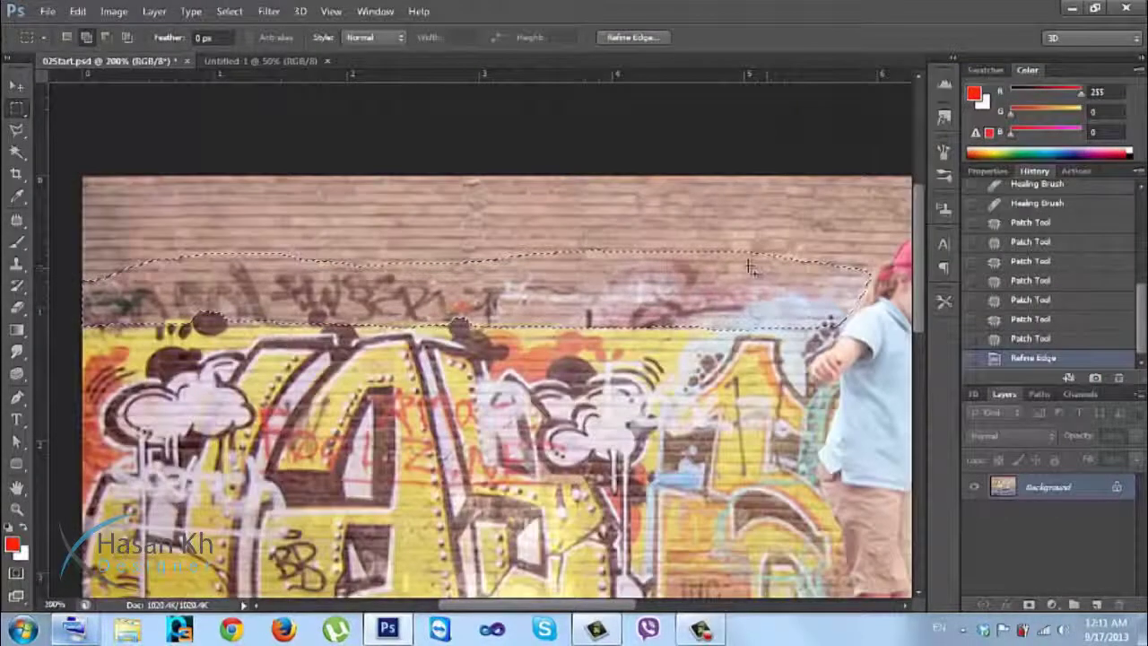
{"action": "key", "text": "Up"}
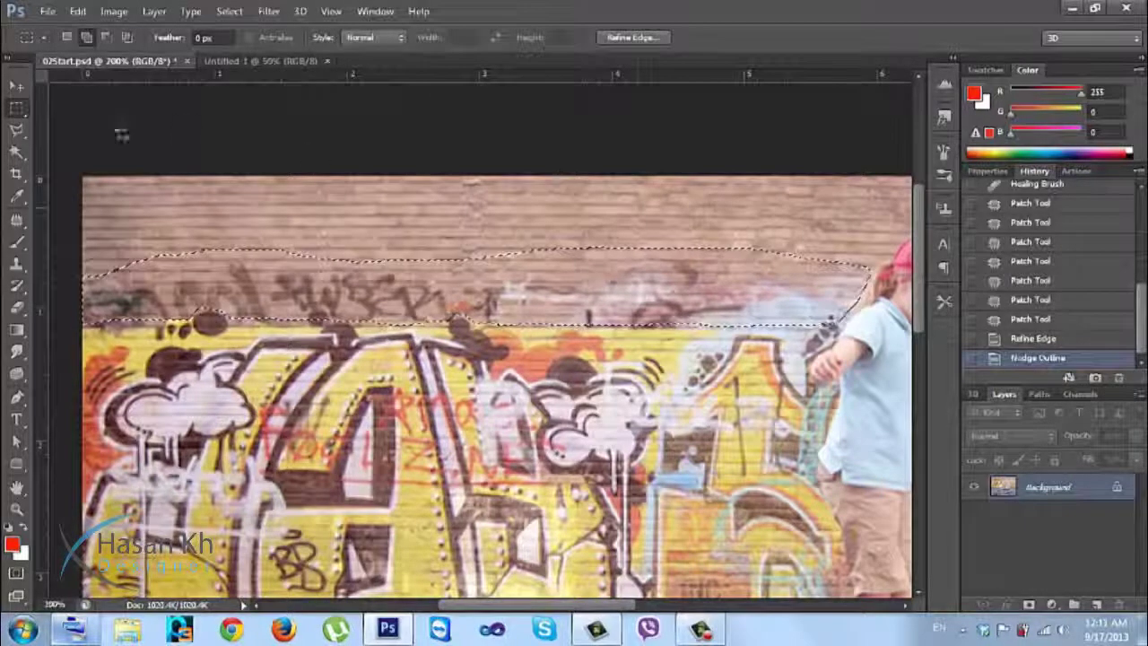
Step: Patch the selected graffiti band twice with the clean bricks above it, and deselect the area
{"action": "left_click", "coordinate": [15, 221]}
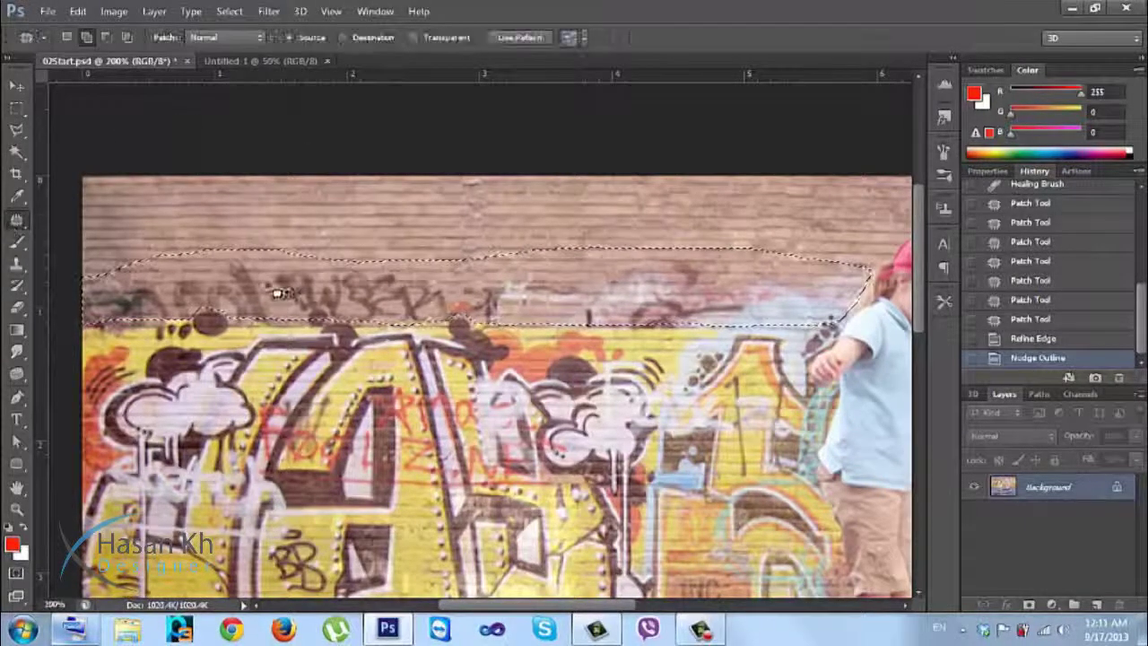
{"action": "left_click_drag", "start_coordinate": [277, 261], "coordinate": [288, 213]}
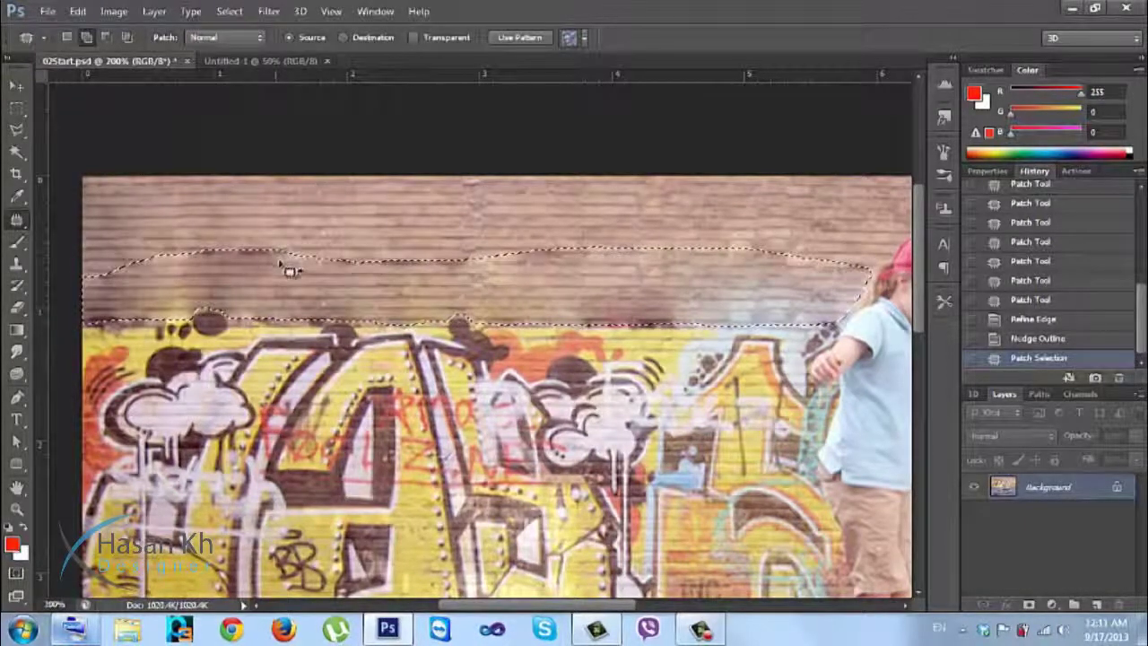
{"action": "left_click_drag", "start_coordinate": [289, 281], "coordinate": [289, 193]}
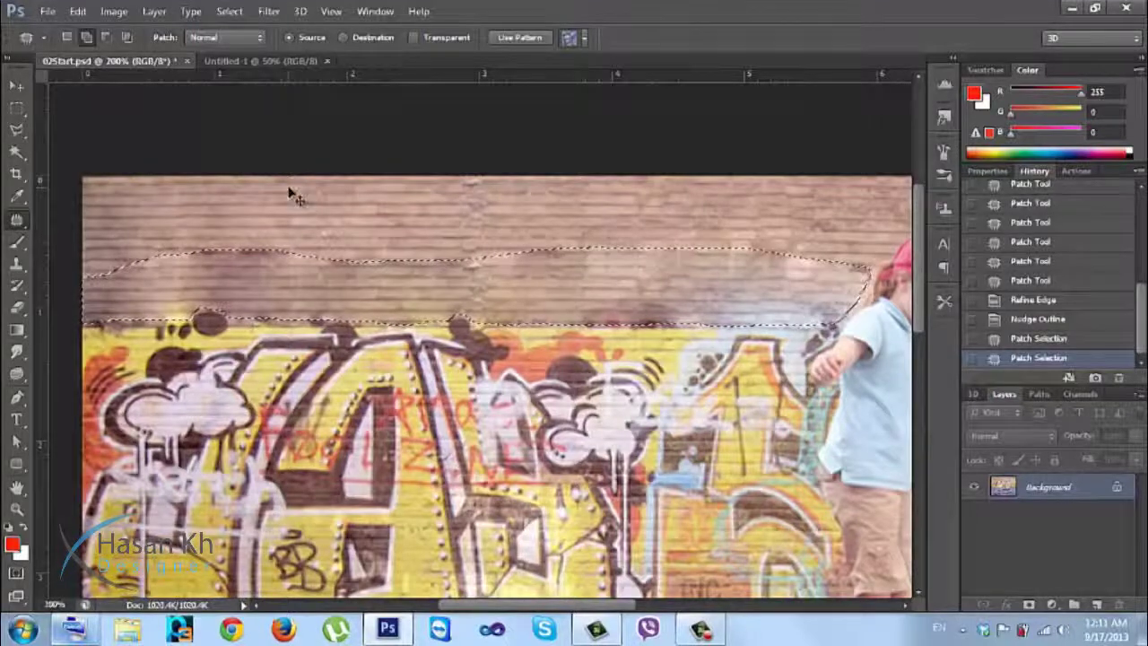
{"action": "key", "text": "ctrl+d"}
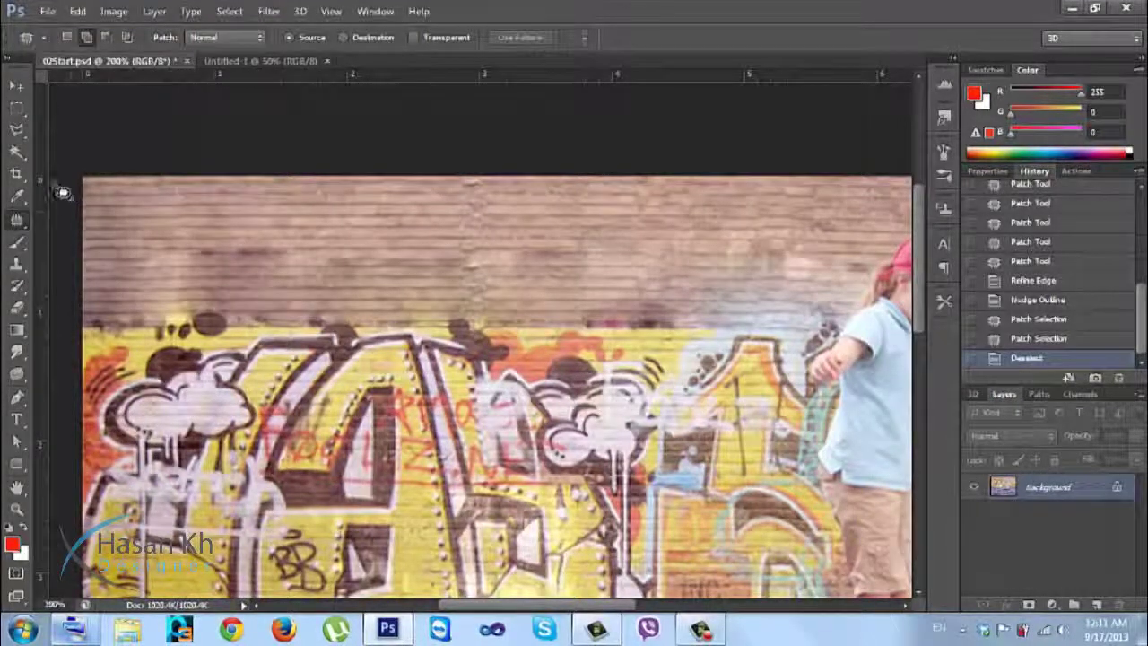
Step: Heal the uneven upper seam of the patched band with the Healing Brush, sampling clean bricks just above it
{"action": "right_click", "coordinate": [20, 220]}
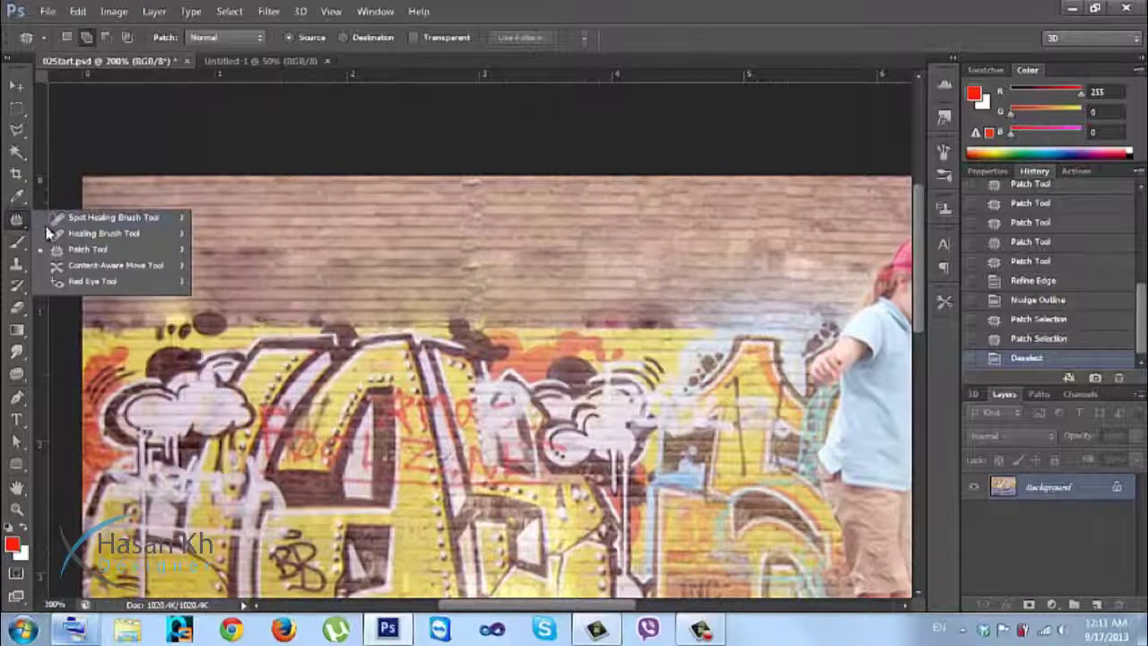
{"action": "left_click", "coordinate": [52, 233]}
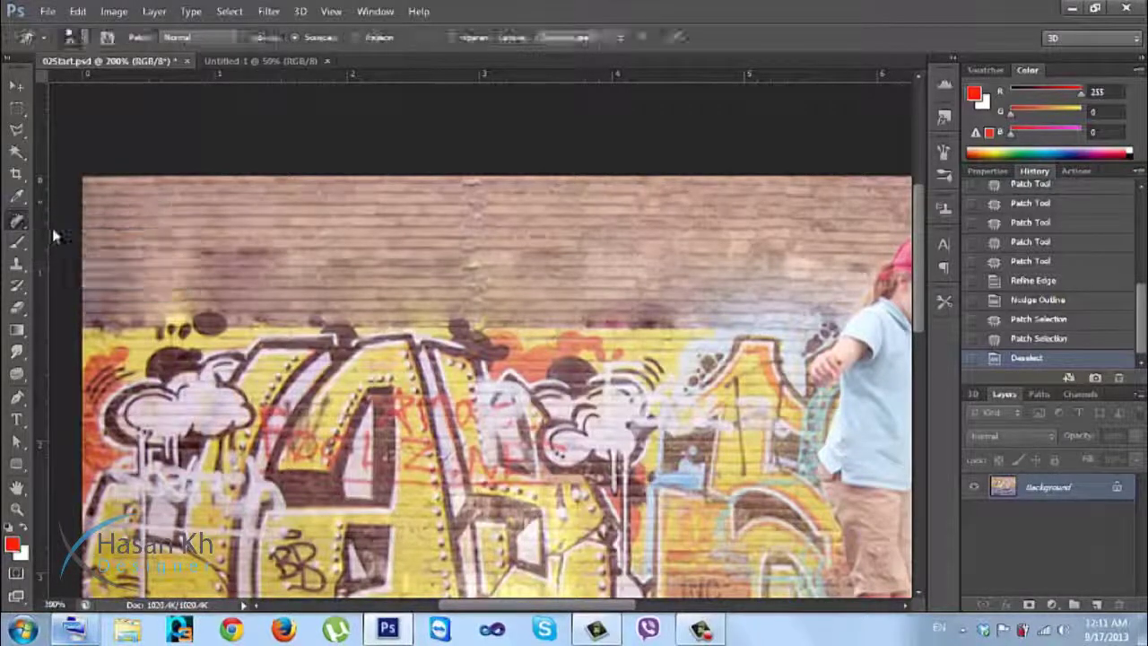
{"action": "left_click", "coordinate": [119, 230], "text": "alt"}
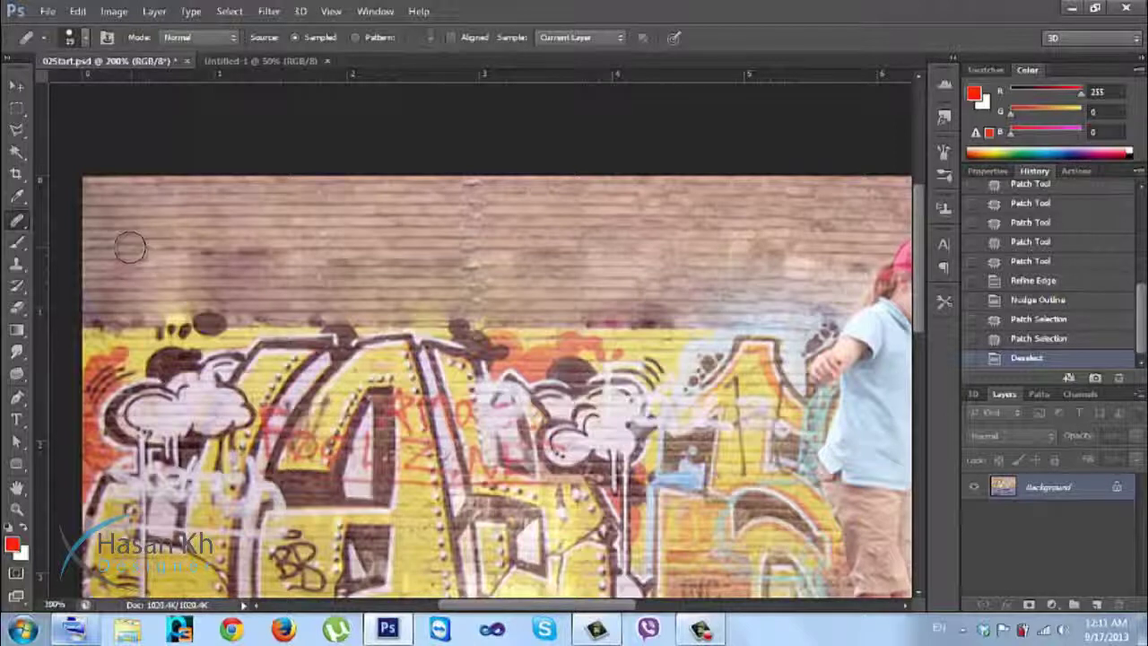
{"action": "left_click_drag", "start_coordinate": [126, 253], "coordinate": [848, 259]}
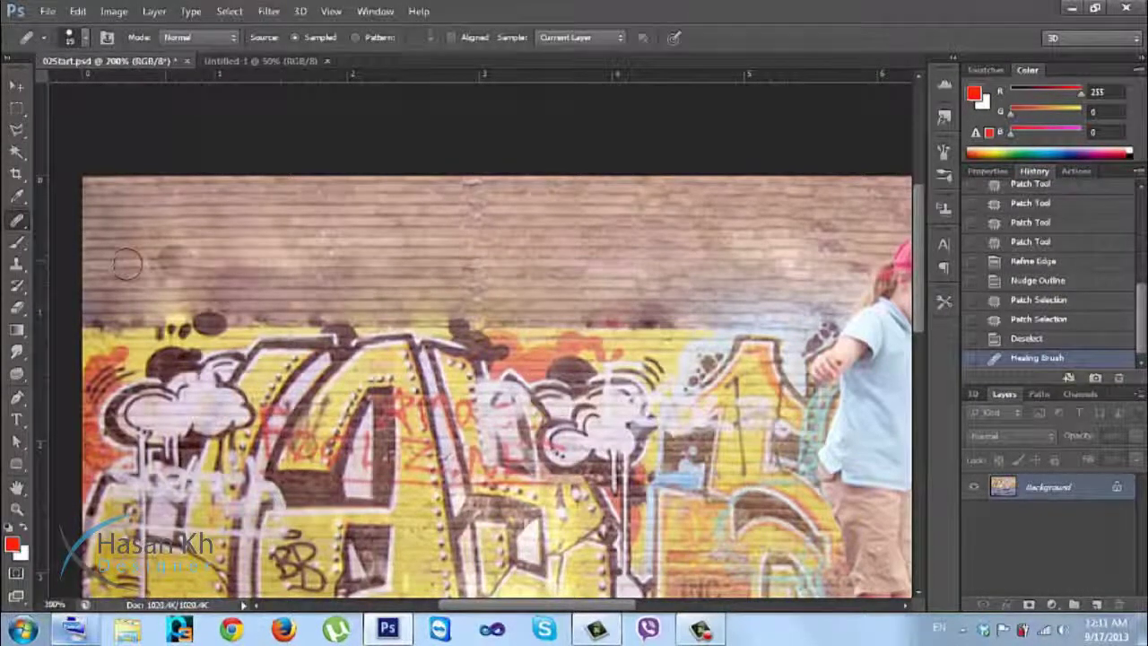
Step: Heal the smudged bricks in a horizontal stroke across the wall above the graffiti with the Healing Brush
{"action": "mouse_move", "coordinate": [100, 266]}
{"action": "left_mouse_down"}
{"action": "mouse_move", "coordinate": [332, 287]}
{"action": "mouse_move", "coordinate": [591, 271]}
{"action": "mouse_move", "coordinate": [838, 274]}
{"action": "mouse_move", "coordinate": [820, 269]}
{"action": "left_mouse_up"}
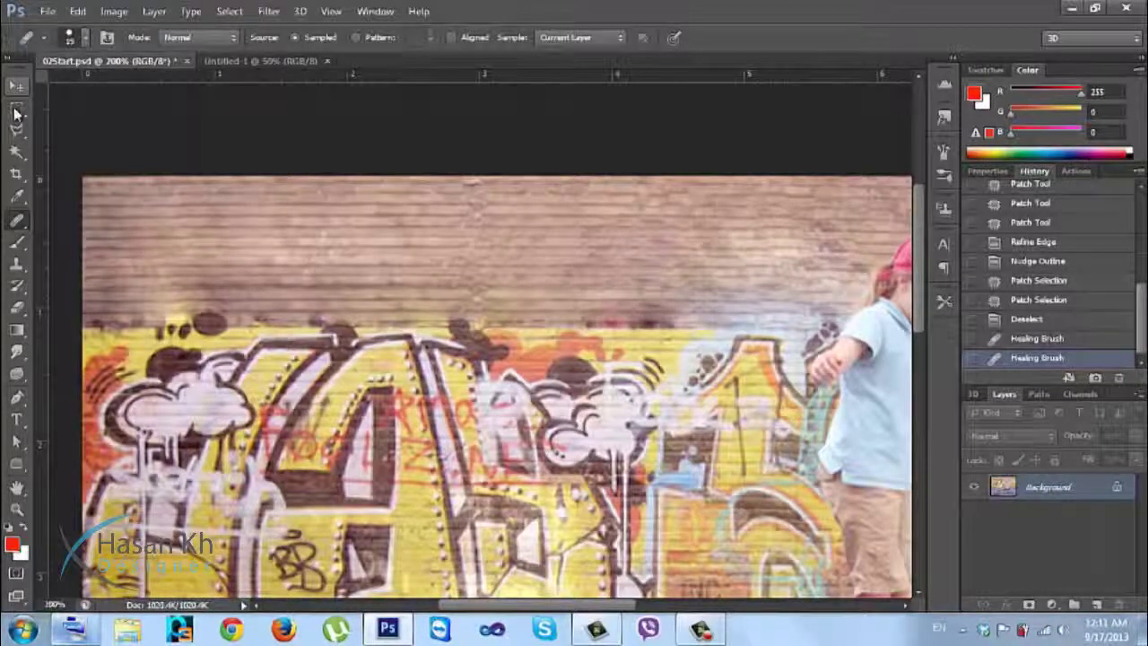
{"action": "key", "text": "ctrl+minus"}
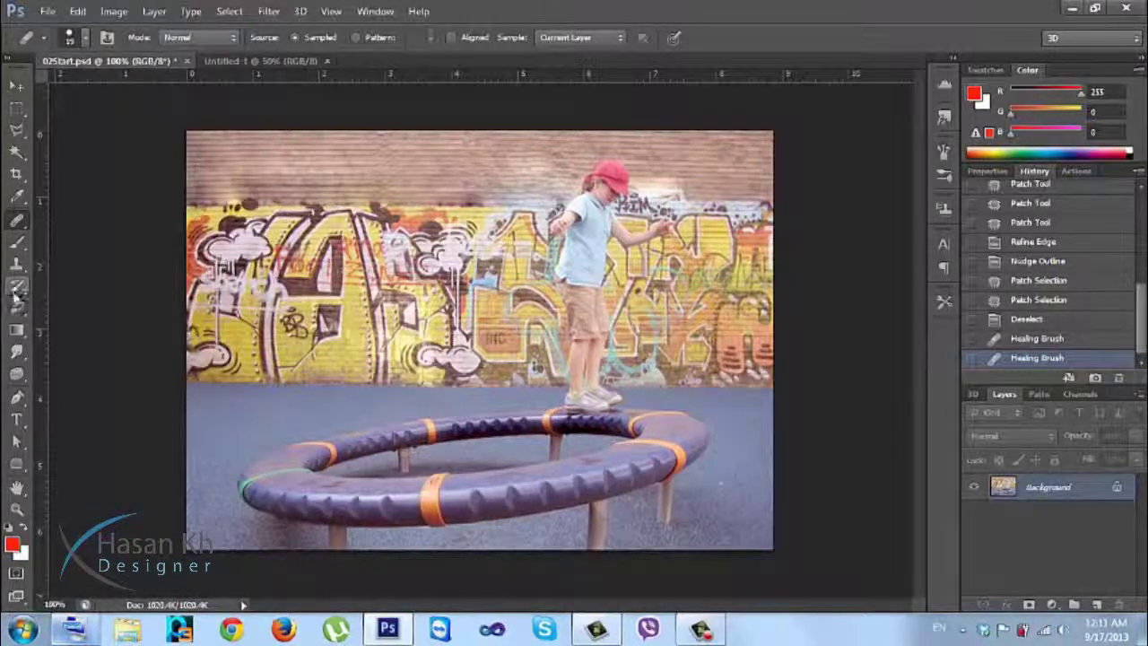
Step: Clone clean bricks over the blurred areas at the wall's left edge and upper corner with the Clone Stamp
{"action": "left_click", "coordinate": [16, 263]}
{"action": "left_click", "coordinate": [230, 158], "text": "alt"}
{"action": "left_click_drag", "start_coordinate": [202, 183], "coordinate": [472, 180]}
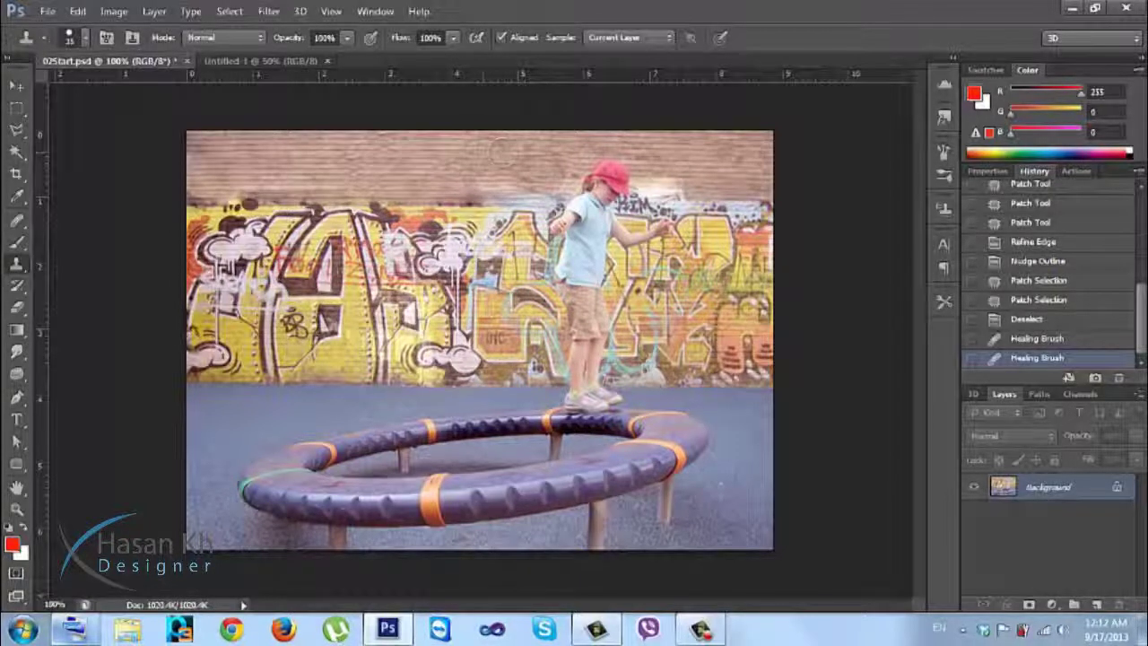
{"action": "left_click_drag", "start_coordinate": [174, 144], "coordinate": [201, 148]}
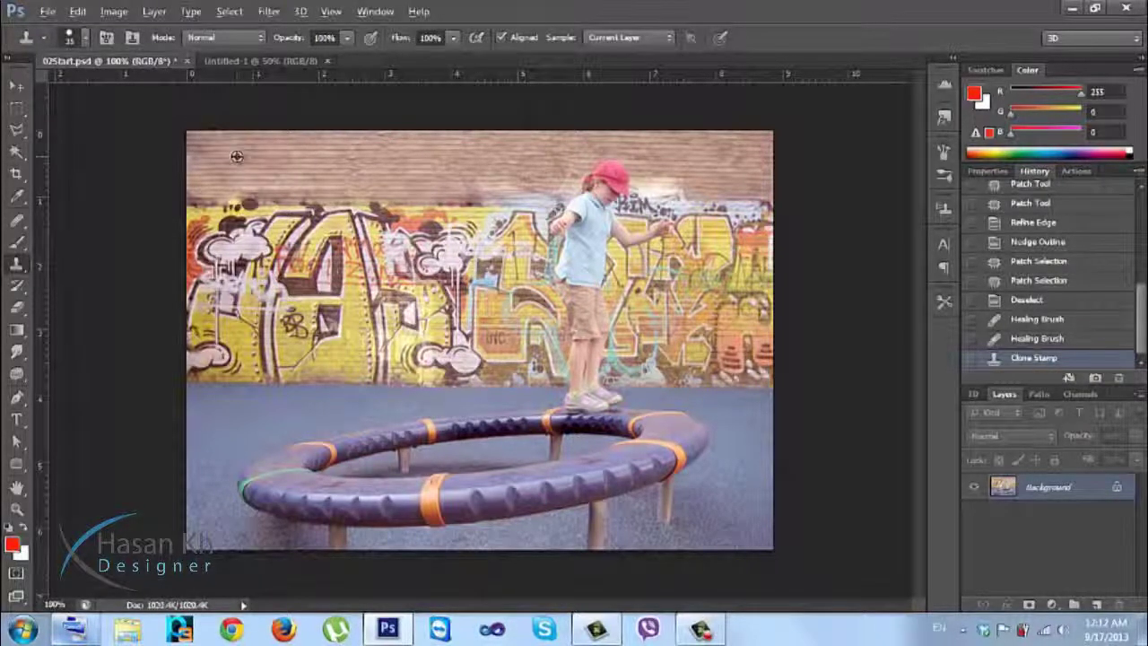
{"action": "key", "text": "ctrl+plus"}
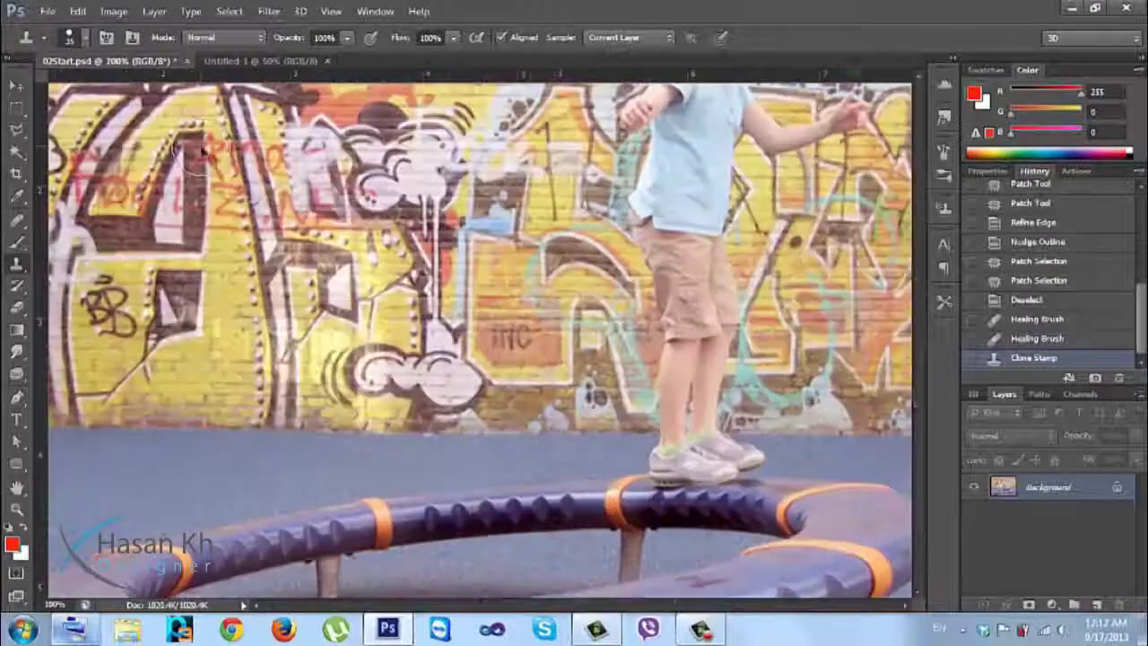
{"action": "left_click_drag", "start_coordinate": [165, 201], "coordinate": [372, 452]}
{"action": "left_click_drag", "start_coordinate": [235, 113], "coordinate": [233, 218]}
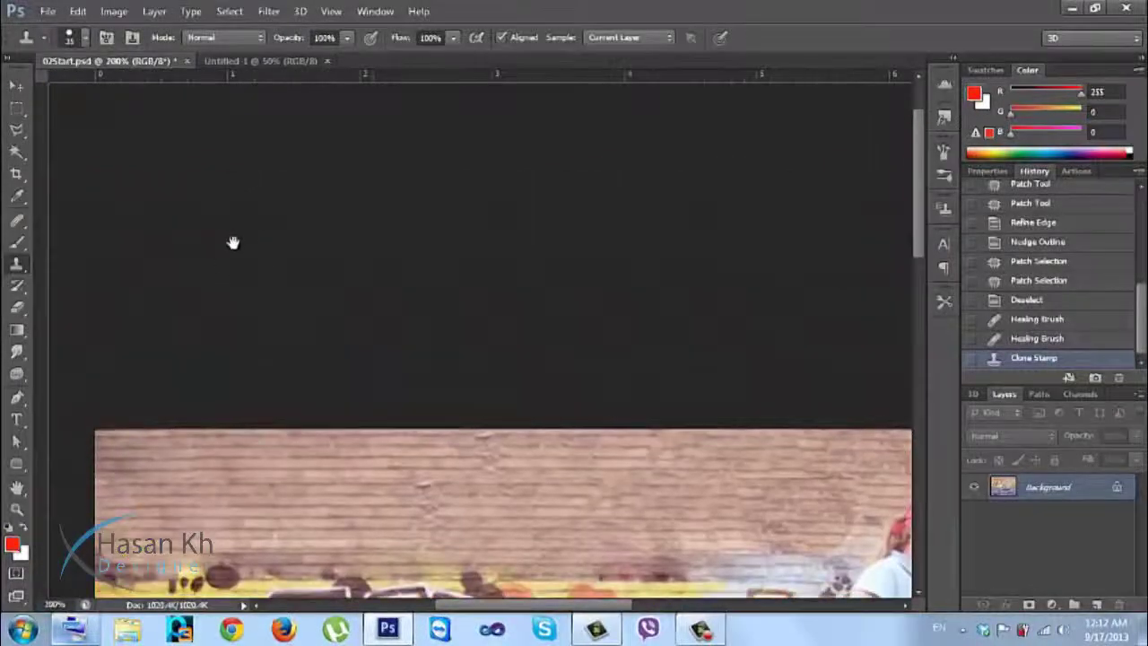
{"action": "left_click_drag", "start_coordinate": [244, 558], "coordinate": [289, 367]}
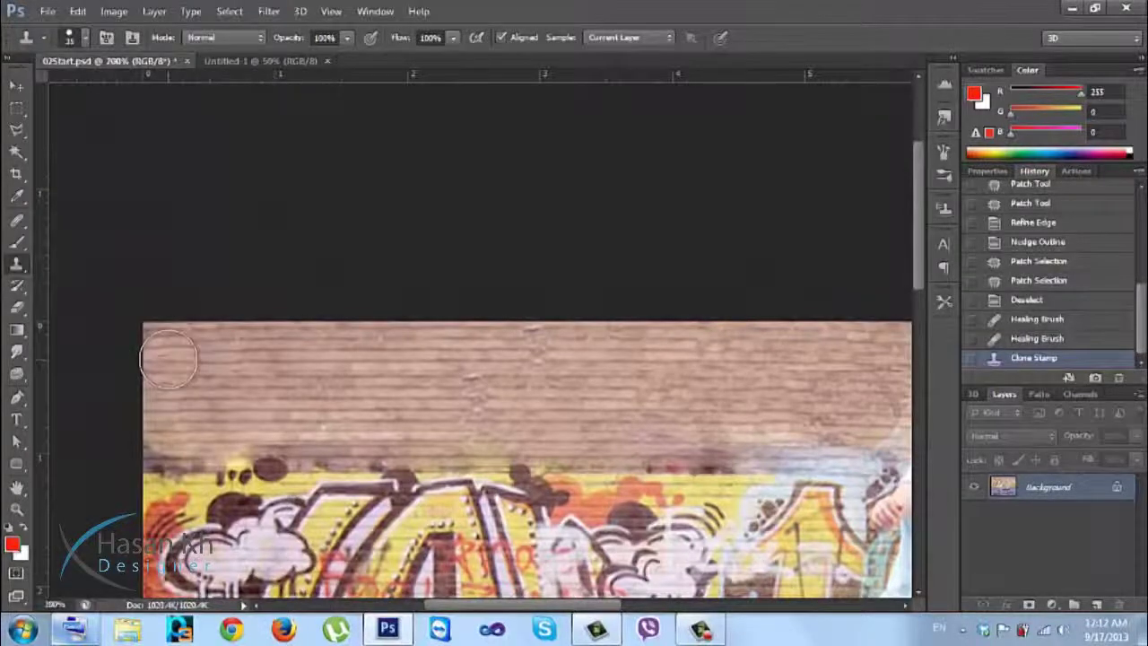
{"action": "left_click", "coordinate": [171, 319]}
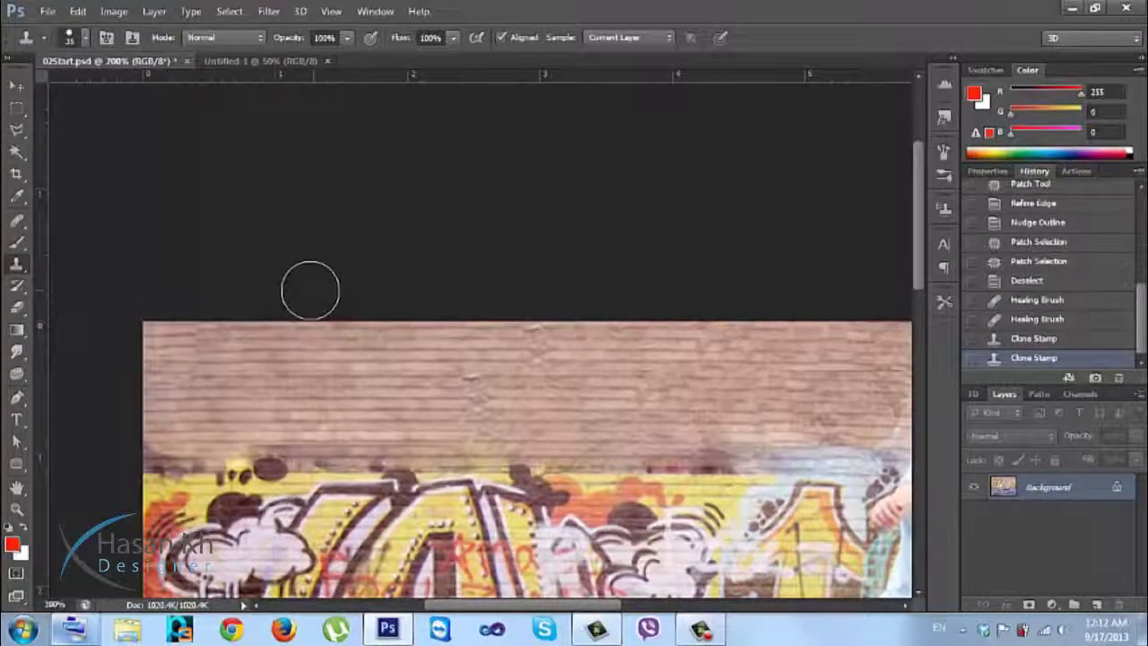
{"action": "key", "text": "ctrl+minus"}
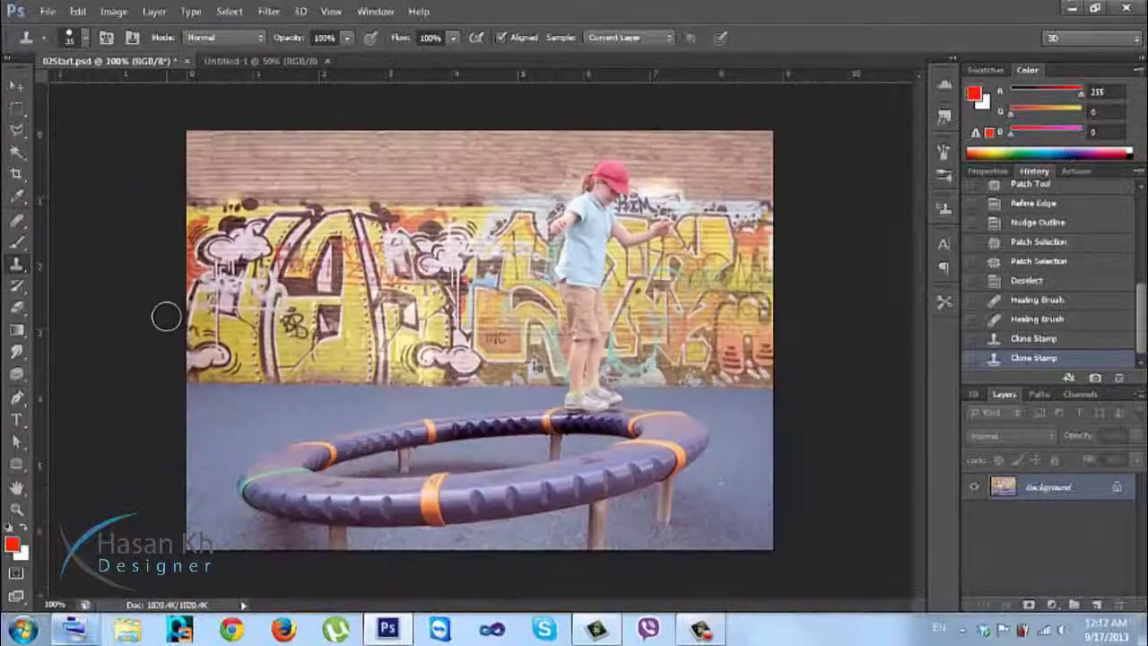
Step: Heal the bricks beside the girl's ponytail with the Healing Brush, sampling clean bricks at the wall's left side
{"action": "left_click", "coordinate": [17, 220]}
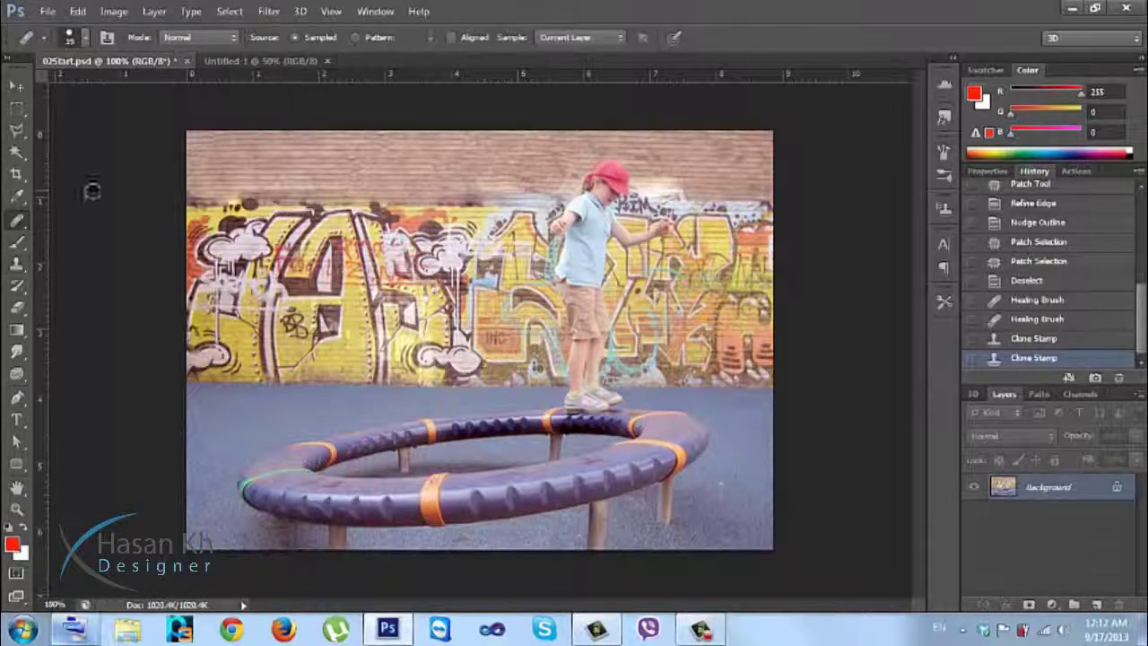
{"action": "left_click", "coordinate": [205, 168], "text": "alt"}
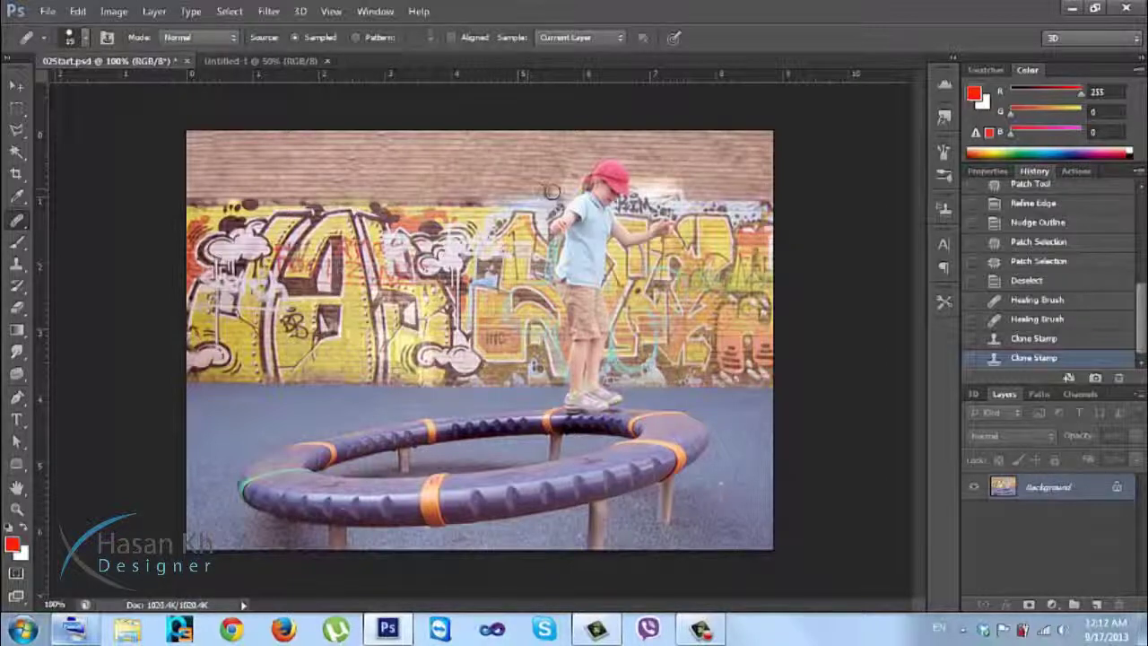
{"action": "left_click_drag", "start_coordinate": [573, 174], "coordinate": [578, 176]}
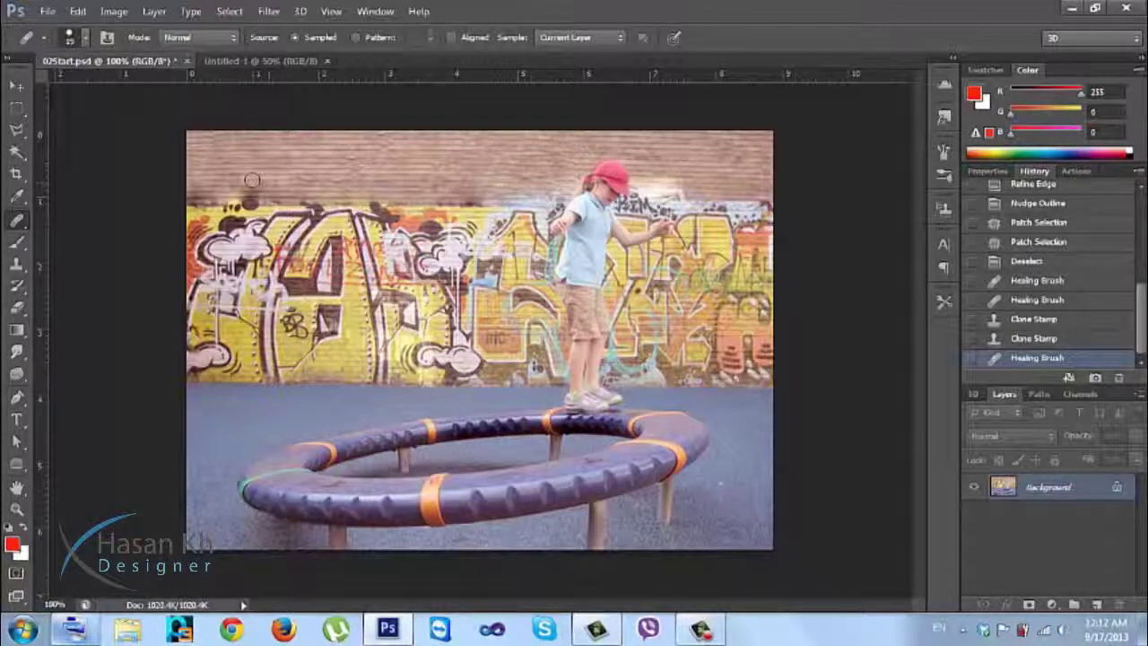
Step: Heal the two stray marks in the brick rows above the graffiti with the Healing Brush
{"action": "key", "text": "ctrl+plus"}
{"action": "key", "text": "ctrl+minus"}
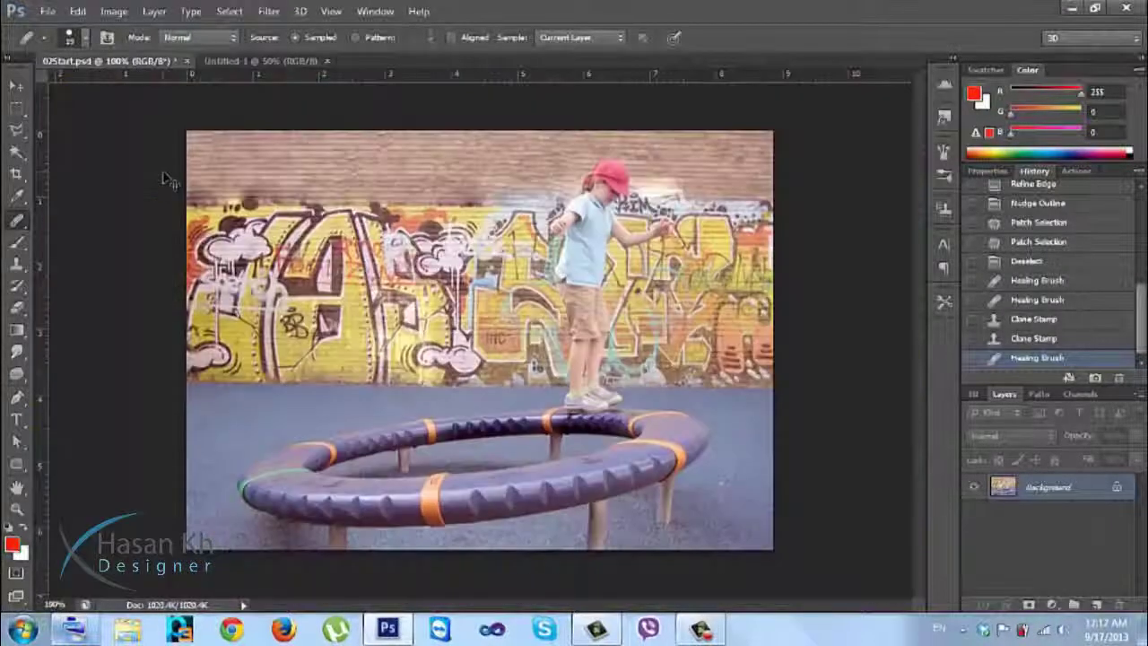
{"action": "key", "text": "ctrl+plus"}
{"action": "left_click_drag", "start_coordinate": [272, 180], "coordinate": [366, 394]}
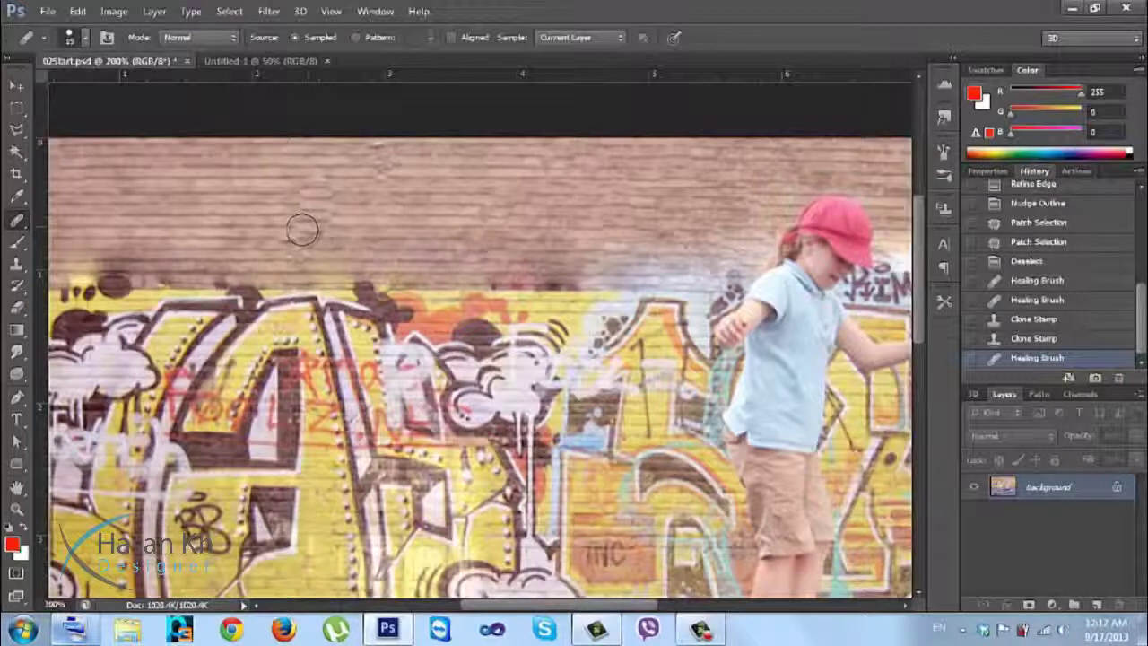
{"action": "mouse_move", "coordinate": [294, 250]}
{"action": "left_mouse_down"}
{"action": "mouse_move", "coordinate": [331, 166]}
{"action": "mouse_move", "coordinate": [325, 184]}
{"action": "left_mouse_up"}
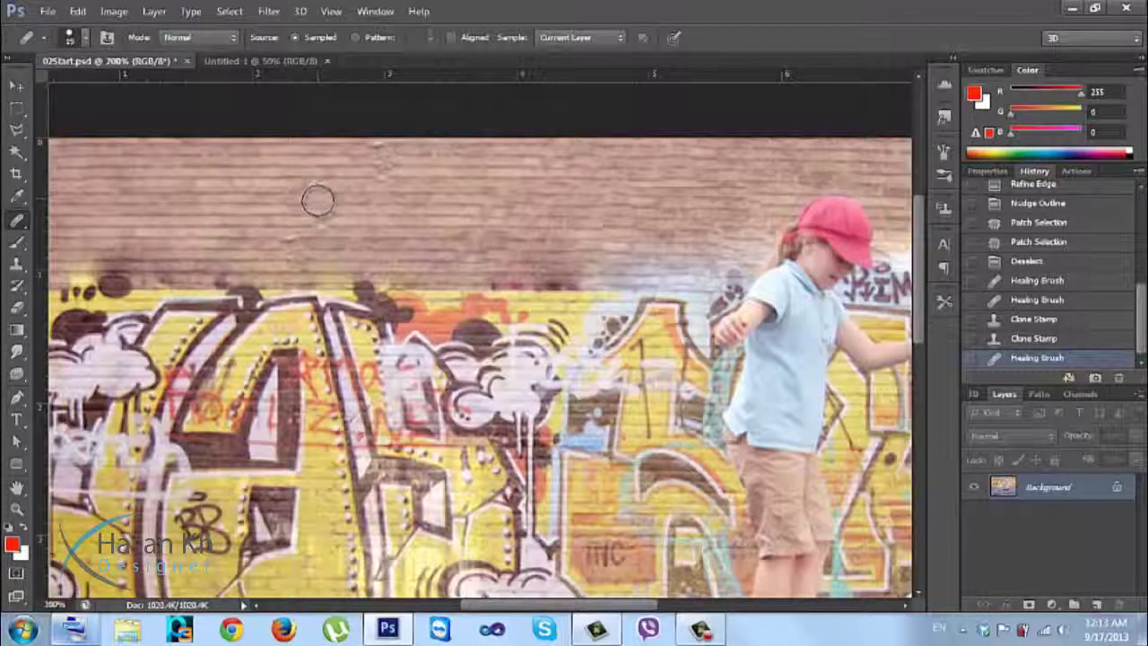
{"action": "left_click", "coordinate": [293, 242]}
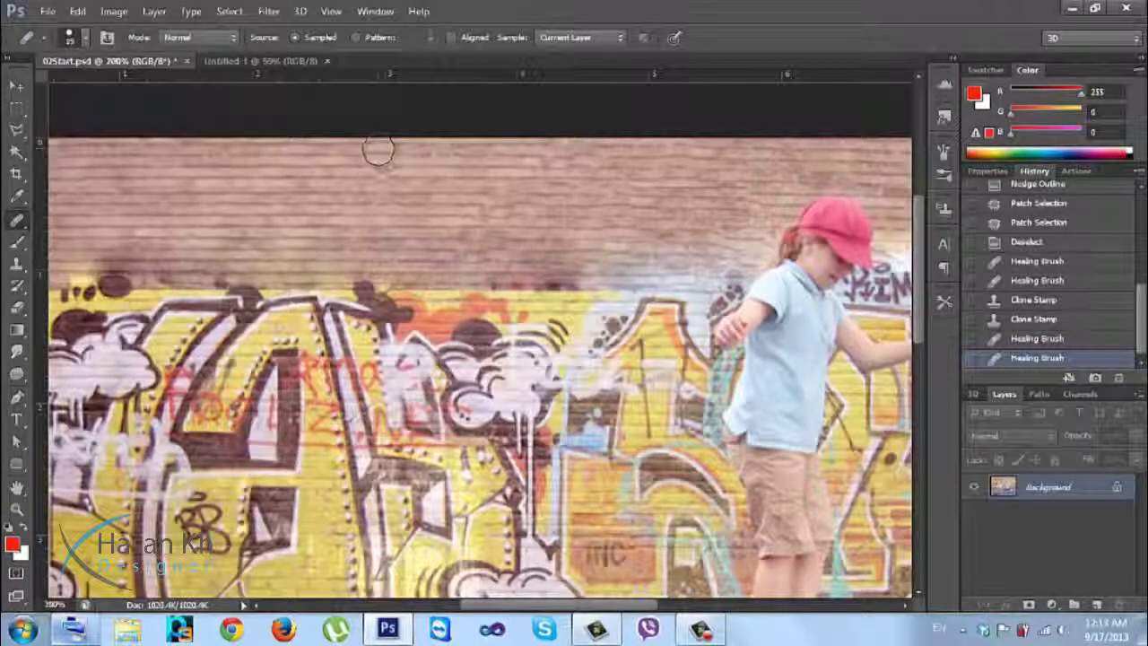
{"action": "left_click", "coordinate": [364, 179]}
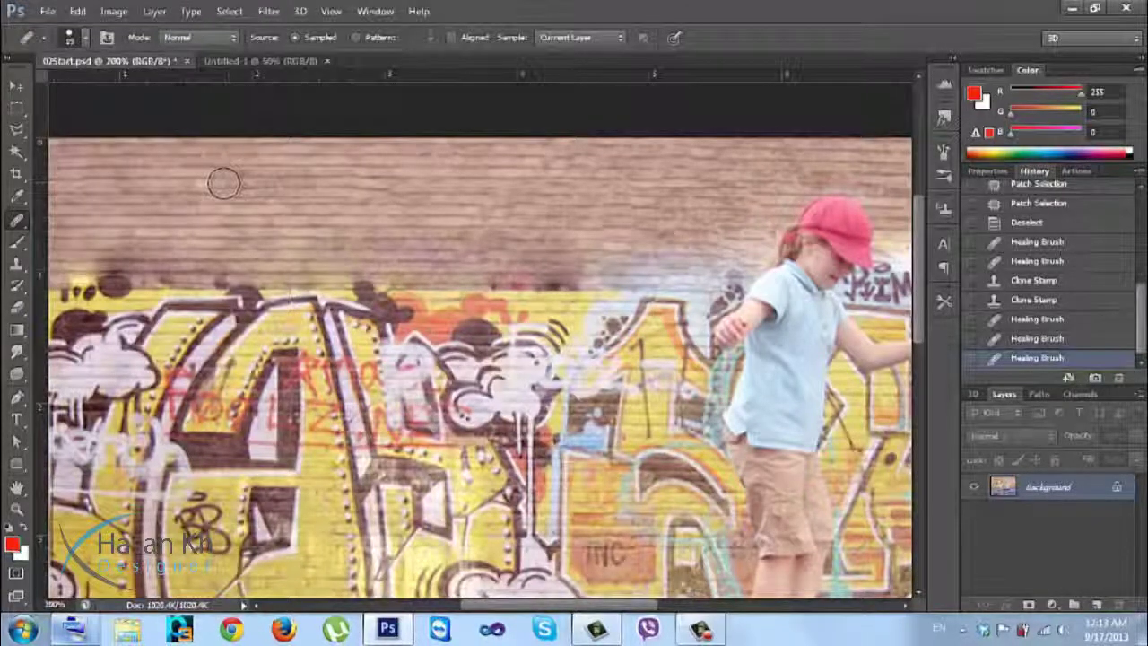
Step: Try a healing stroke on the bricks at the wall's left, undo it, and heal a spot just left of the girl
{"action": "mouse_move", "coordinate": [161, 184]}
{"action": "left_mouse_down"}
{"action": "mouse_move", "coordinate": [51, 185]}
{"action": "mouse_move", "coordinate": [61, 185]}
{"action": "left_mouse_up"}
{"action": "key", "text": "ctrl+z"}
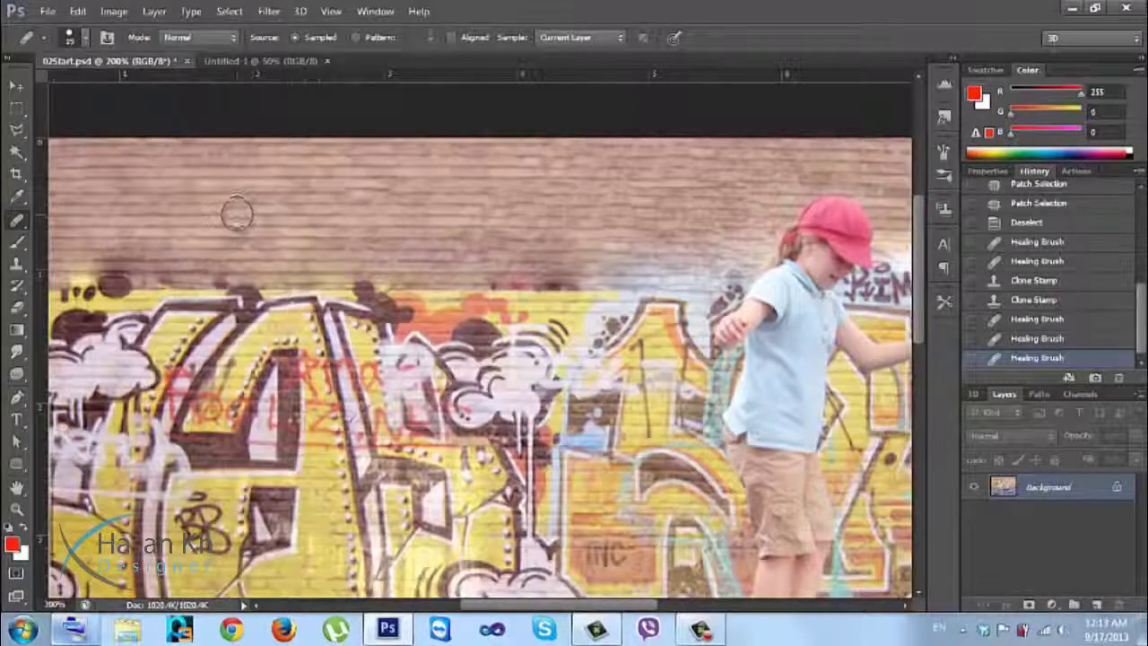
{"action": "key", "text": "ctrl+minus"}
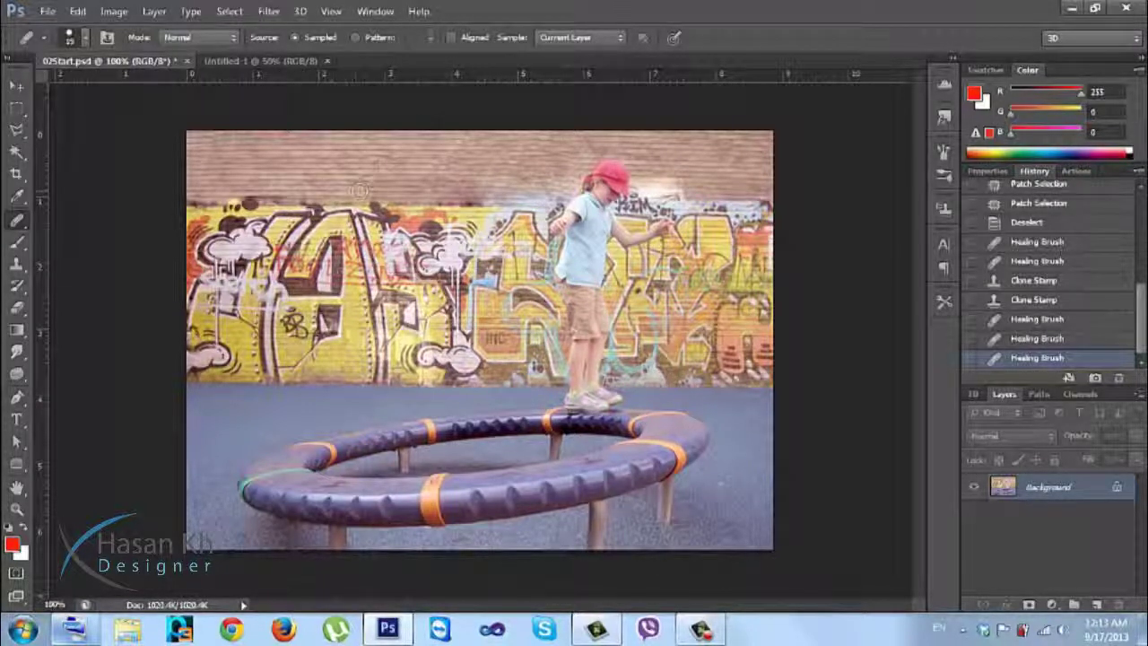
{"action": "left_click_drag", "start_coordinate": [534, 191], "coordinate": [538, 189]}
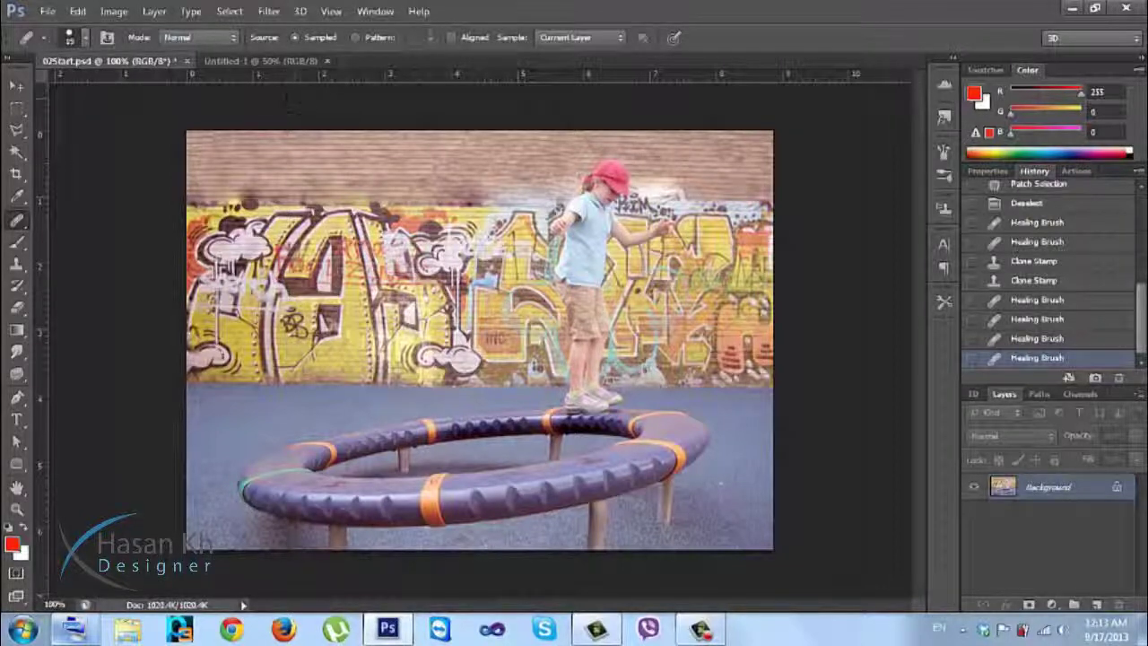
{"action": "right_click", "coordinate": [16, 228]}
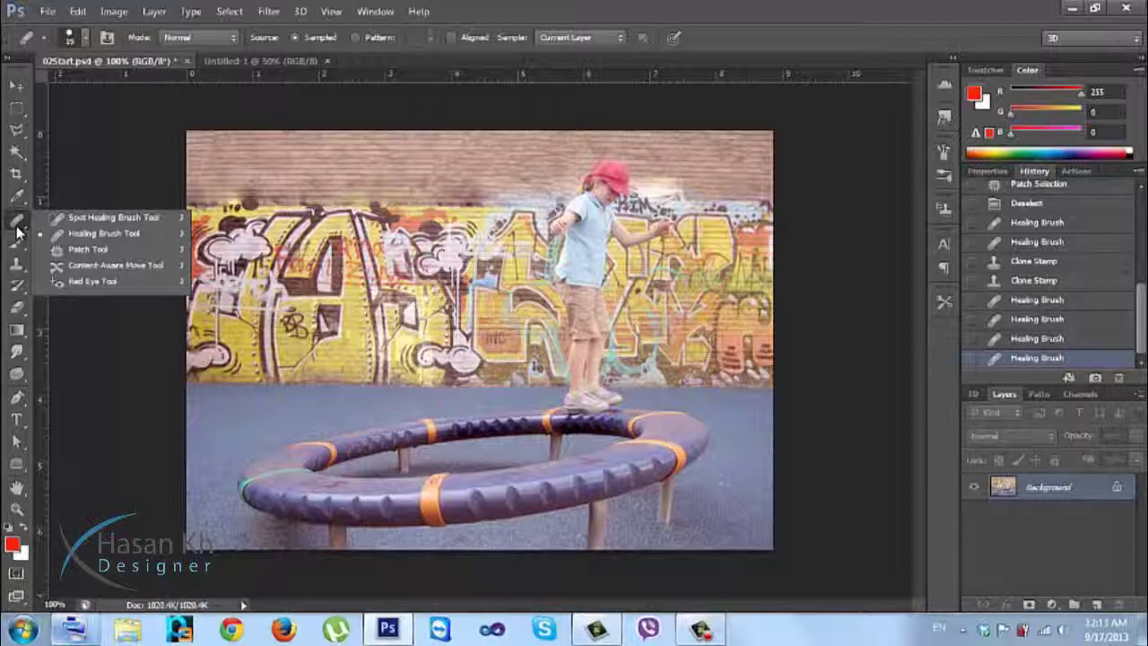
{"action": "left_click", "coordinate": [16, 263]}
{"action": "right_click", "coordinate": [16, 263]}
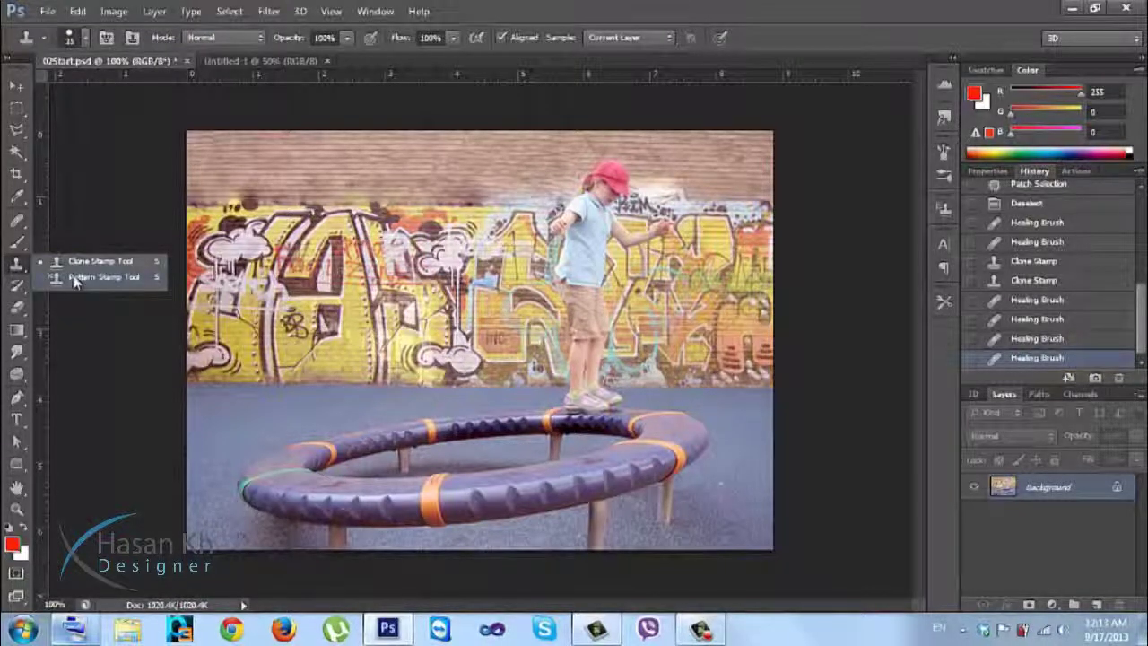
{"action": "left_click", "coordinate": [16, 240]}
{"action": "left_click", "coordinate": [17, 242]}
{"action": "right_click", "coordinate": [16, 242]}
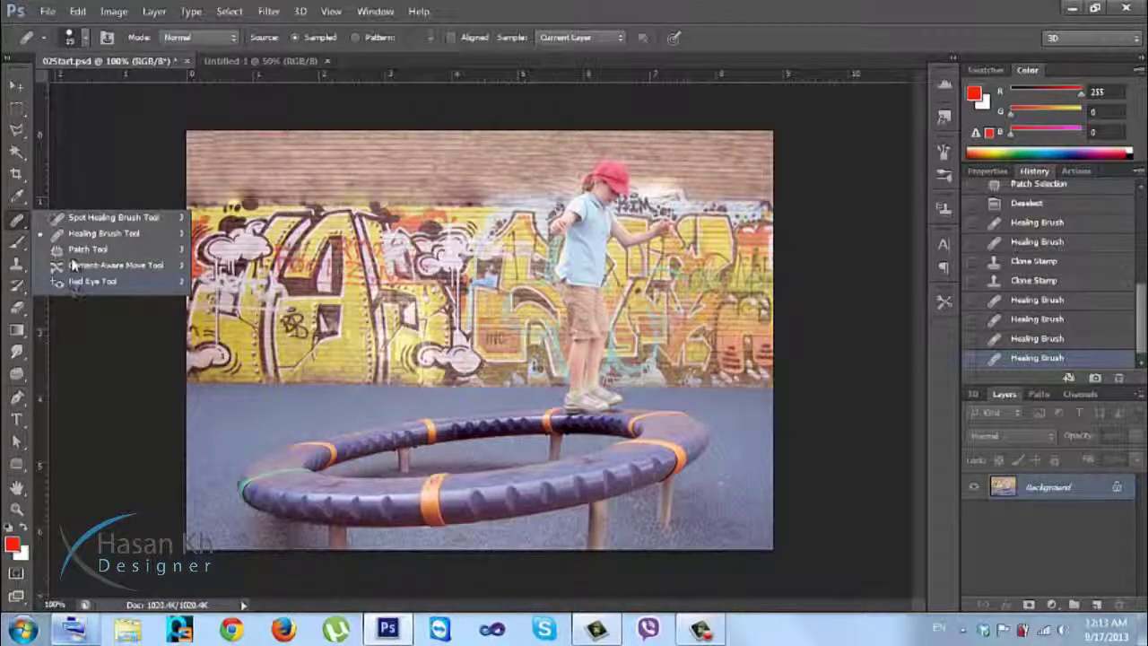
{"action": "left_click", "coordinate": [43, 228]}
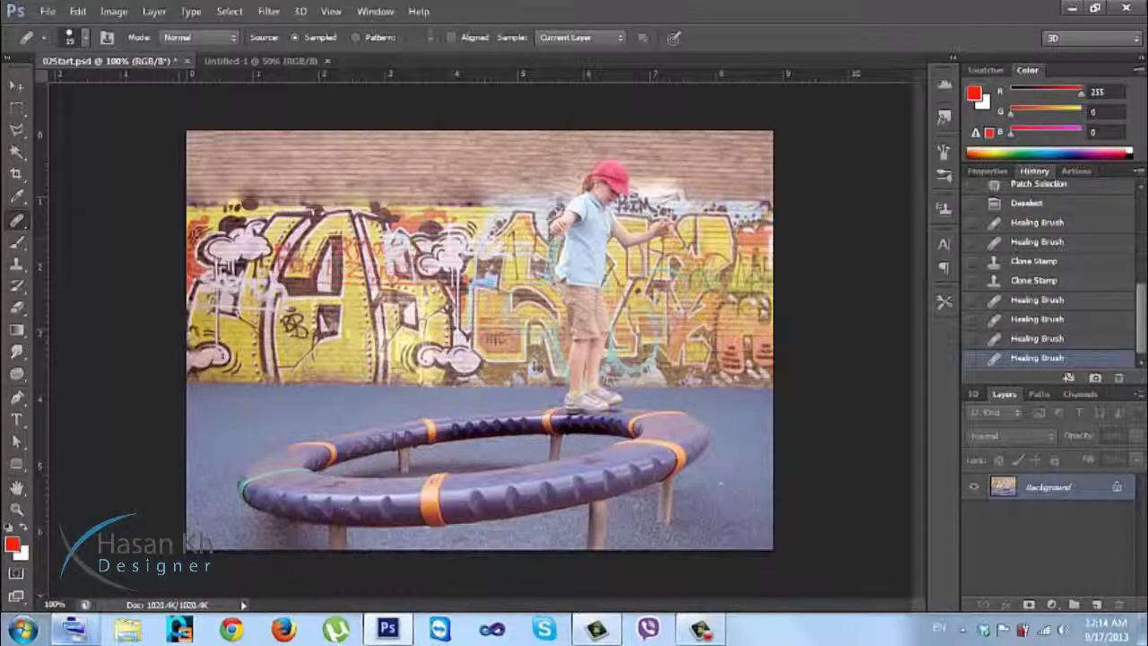
{"action": "left_click", "coordinate": [16, 86]}
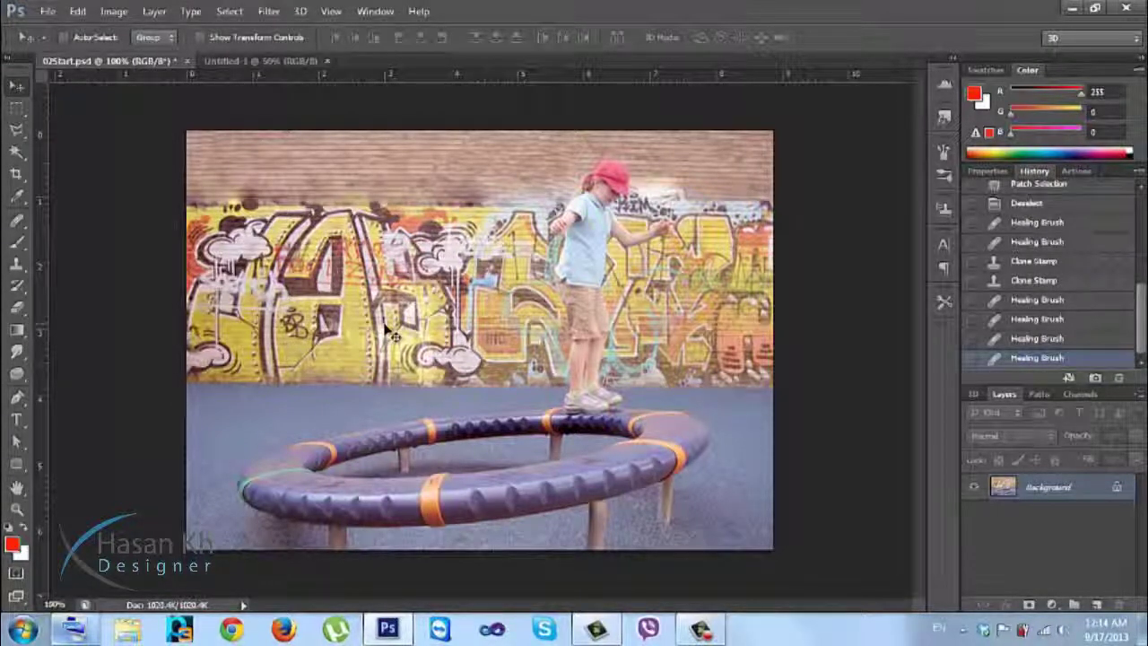
Step: Select the Sponge tool and set its mode to Saturate
{"action": "left_click", "coordinate": [17, 373]}
{"action": "left_click", "coordinate": [72, 372]}
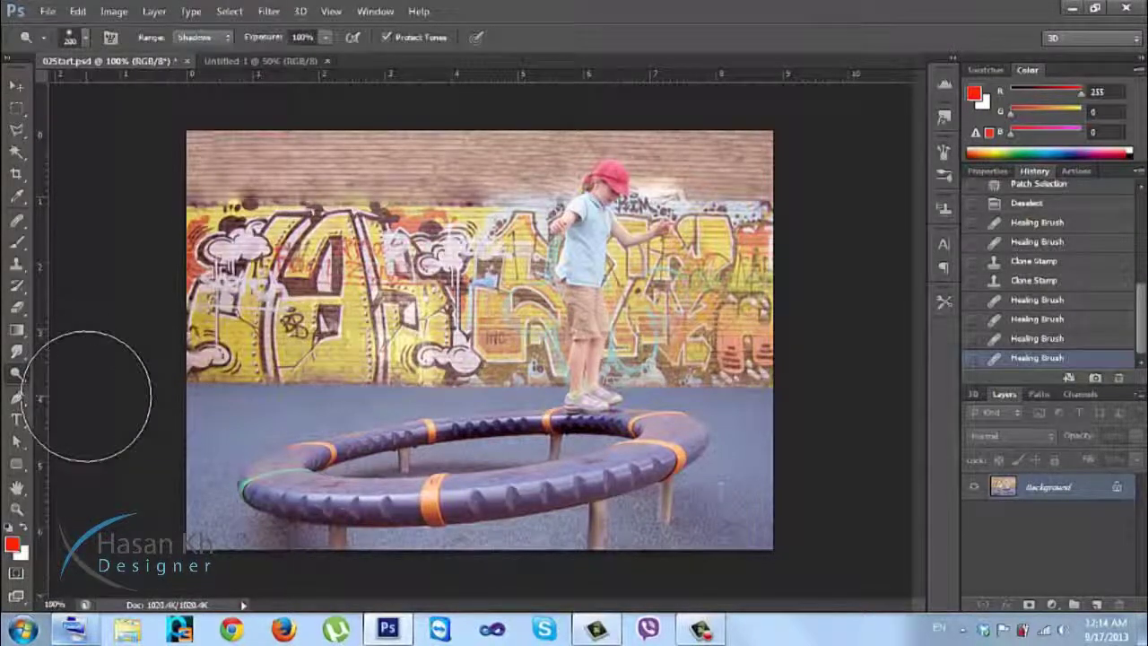
{"action": "left_click", "coordinate": [16, 372]}
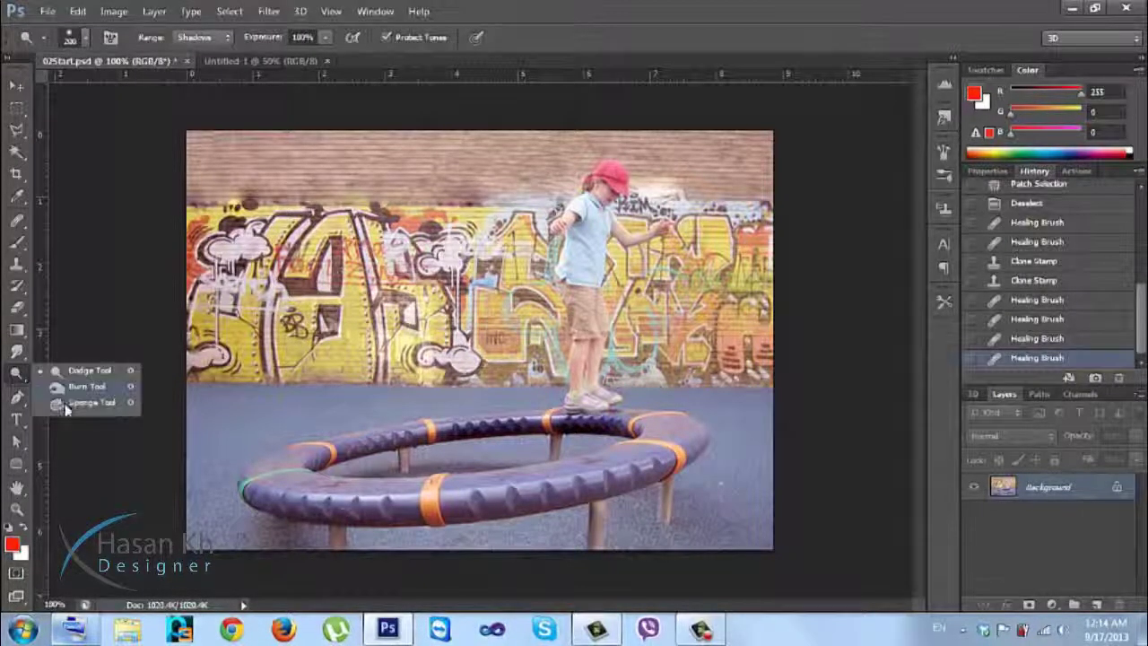
{"action": "left_click", "coordinate": [65, 404]}
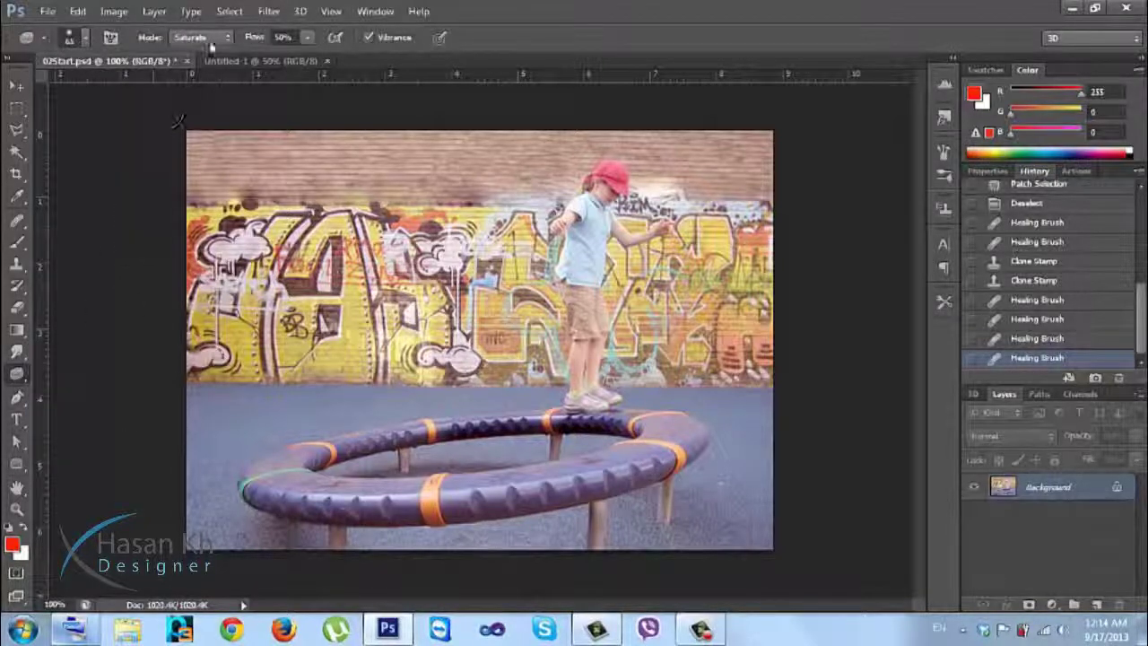
{"action": "left_click", "coordinate": [211, 42]}
{"action": "left_click", "coordinate": [210, 42]}
{"action": "left_click", "coordinate": [212, 43]}
{"action": "left_click", "coordinate": [212, 42]}
{"action": "left_click", "coordinate": [212, 43]}
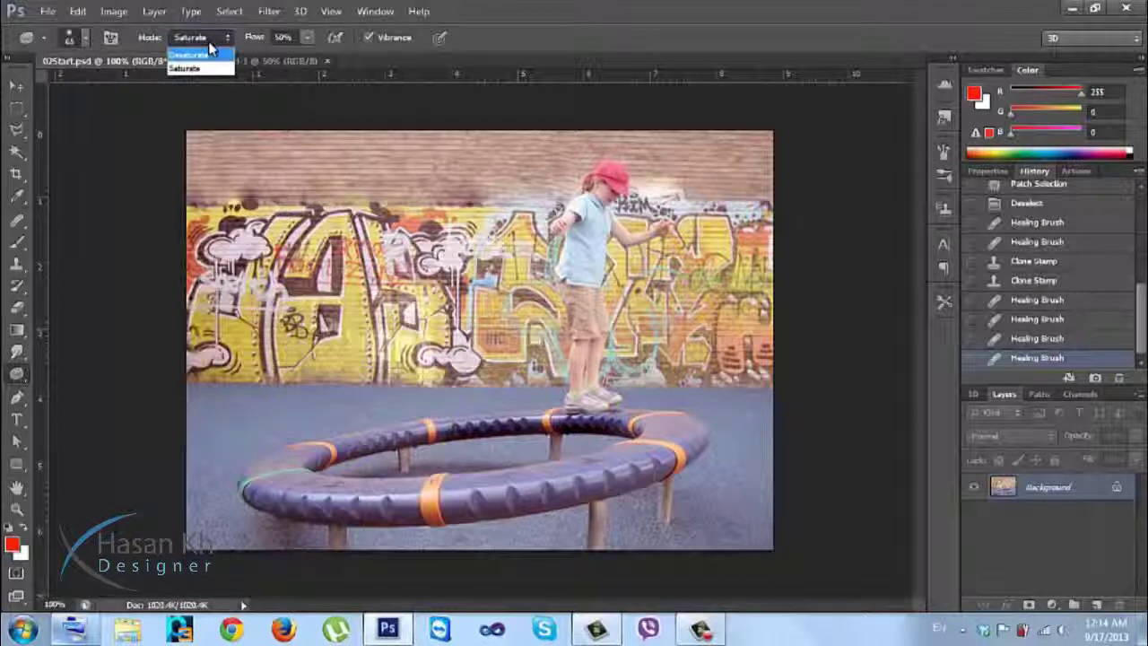
{"action": "left_click", "coordinate": [210, 46]}
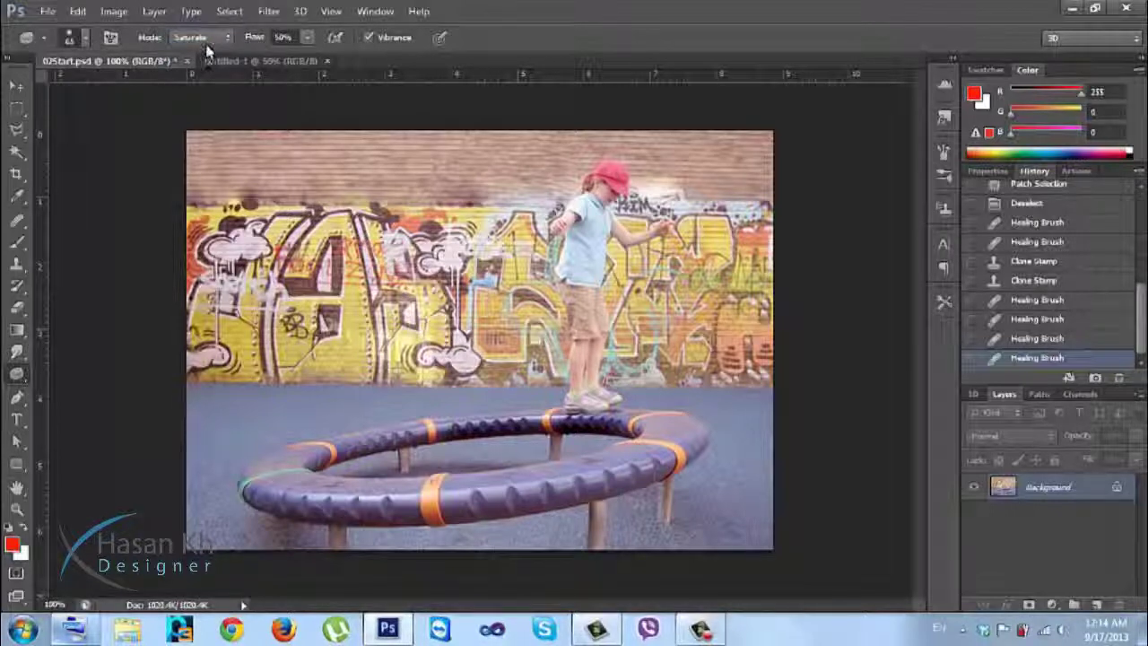
{"action": "left_click", "coordinate": [208, 41]}
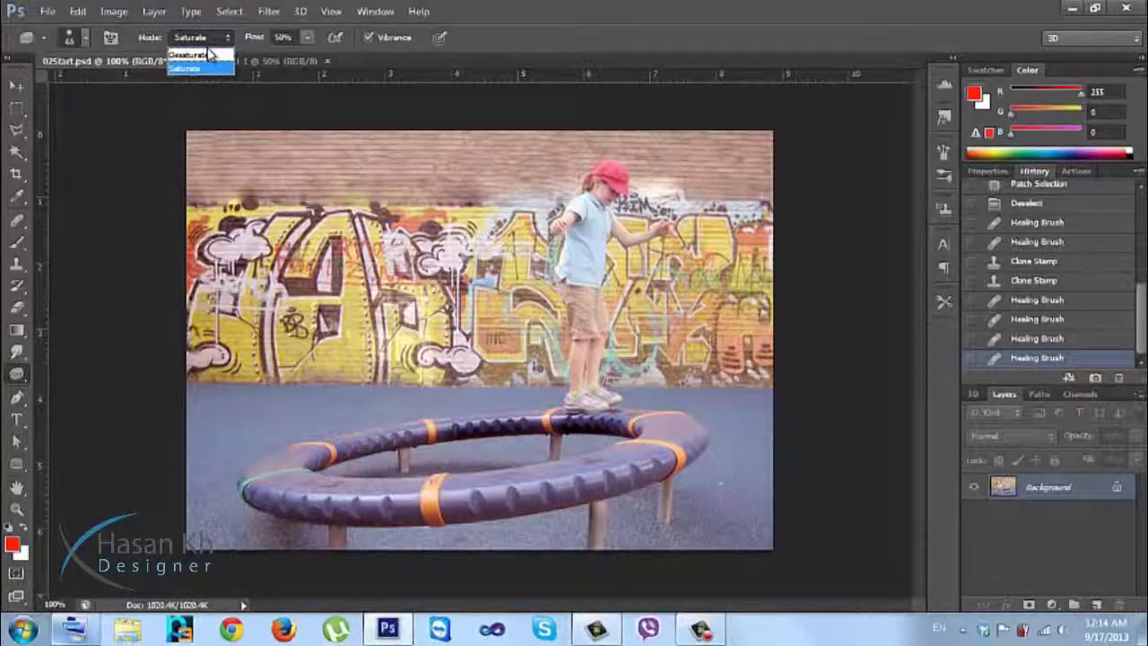
{"action": "left_click", "coordinate": [190, 68]}
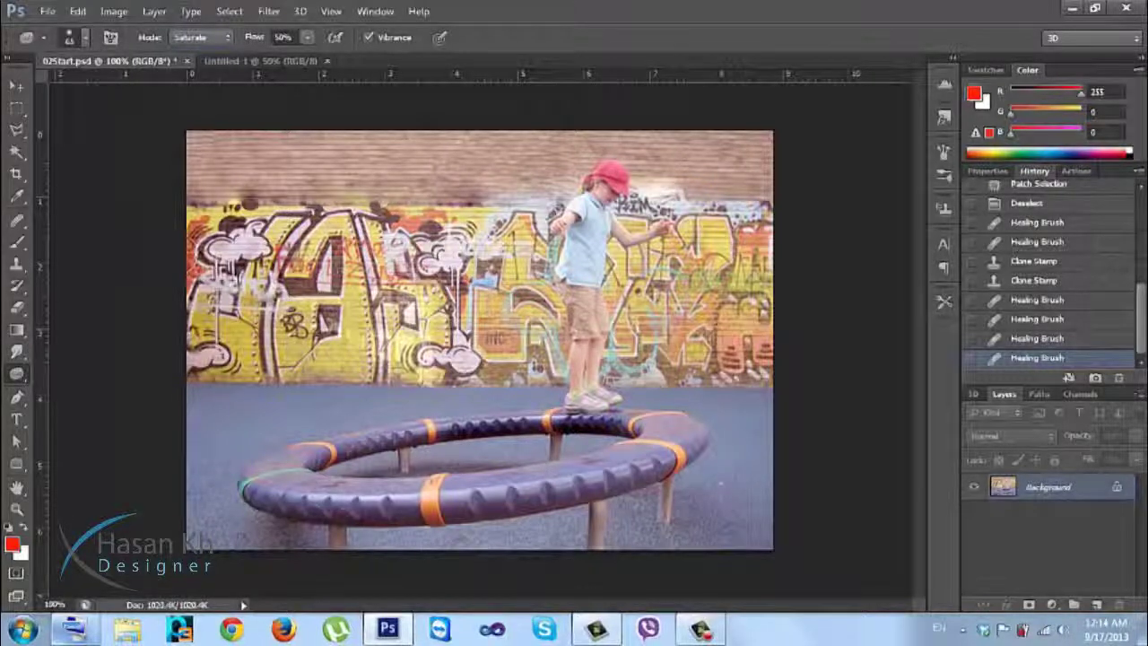
Step: Enlarge the Sponge brush to 250 and try saturating the graffiti at the wall's left side, undoing the effect
{"action": "left_click", "coordinate": [257, 287]}
{"action": "key", "text": "bracketright"}
{"action": "key", "text": "bracketright"}
{"action": "key", "text": "bracketright"}
{"action": "key", "text": "bracketright"}
{"action": "key", "text": "bracketright"}
{"action": "key", "text": "bracketright"}
{"action": "key", "text": "bracketright"}
{"action": "key", "text": "bracketright"}
{"action": "key", "text": "bracketright"}
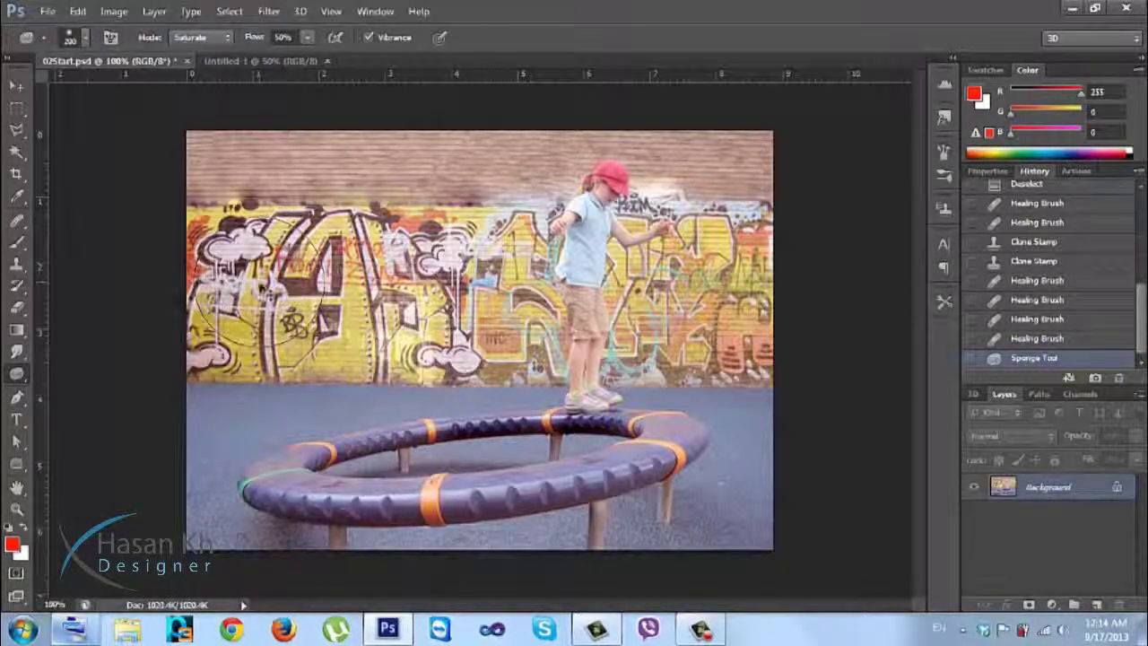
{"action": "key", "text": "ctrl+z"}
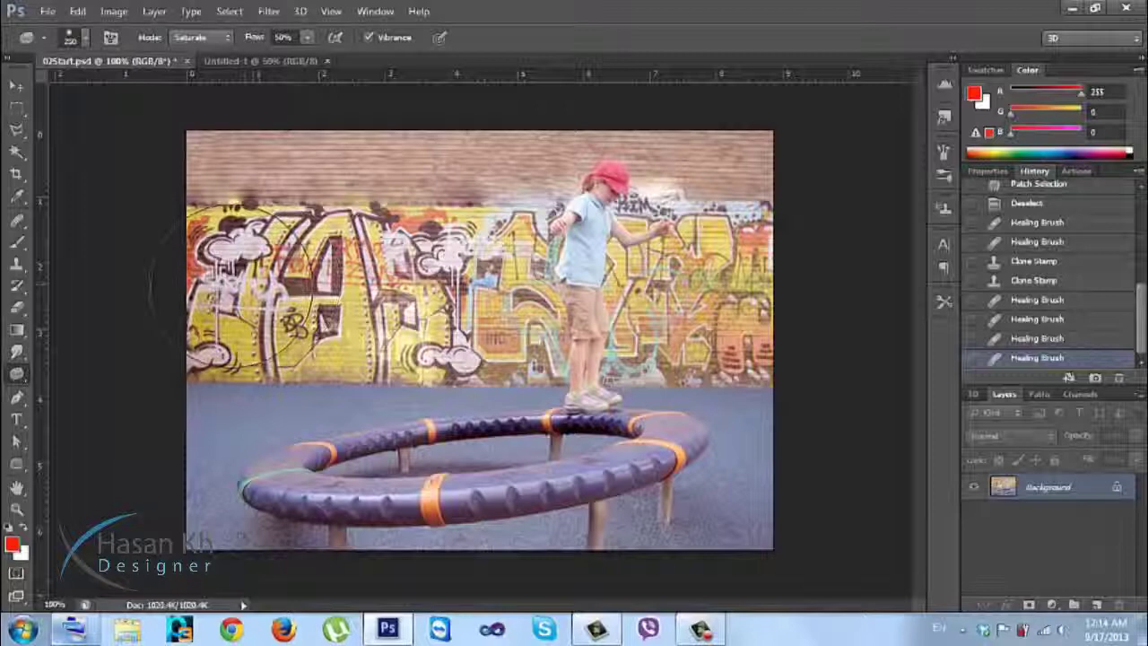
{"action": "left_click_drag", "start_coordinate": [224, 287], "coordinate": [226, 288]}
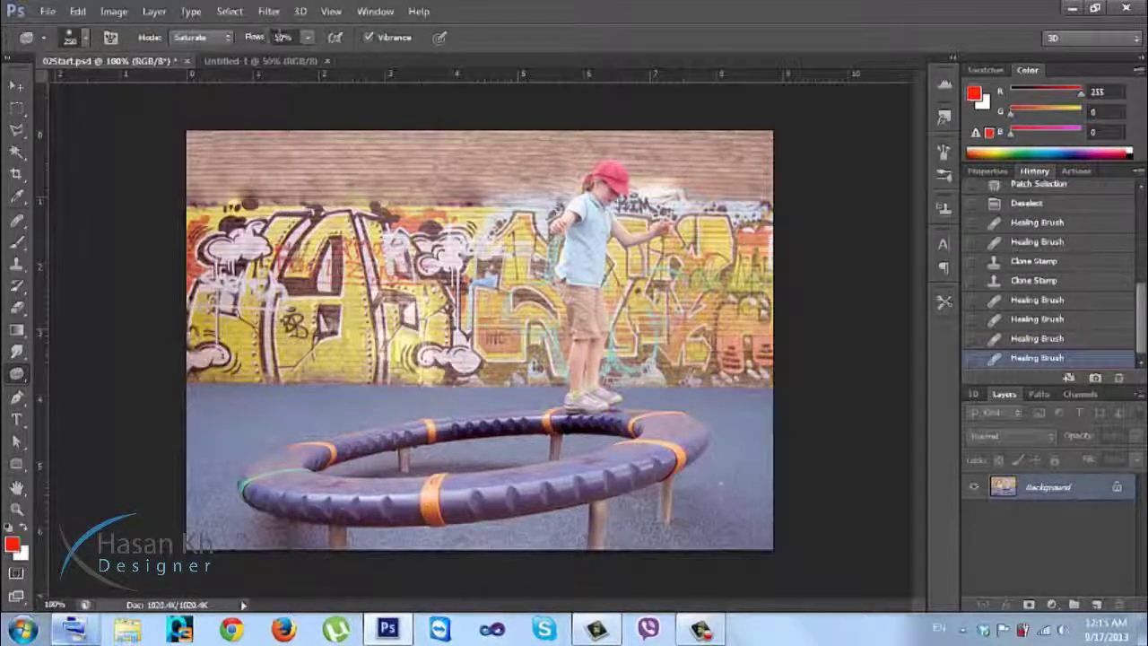
Step: Try saturating the graffiti at the wall's left side with the Sponge flow raised to 90%, and undo the stroke
{"action": "left_click_drag", "start_coordinate": [281, 38], "coordinate": [283, 38]}
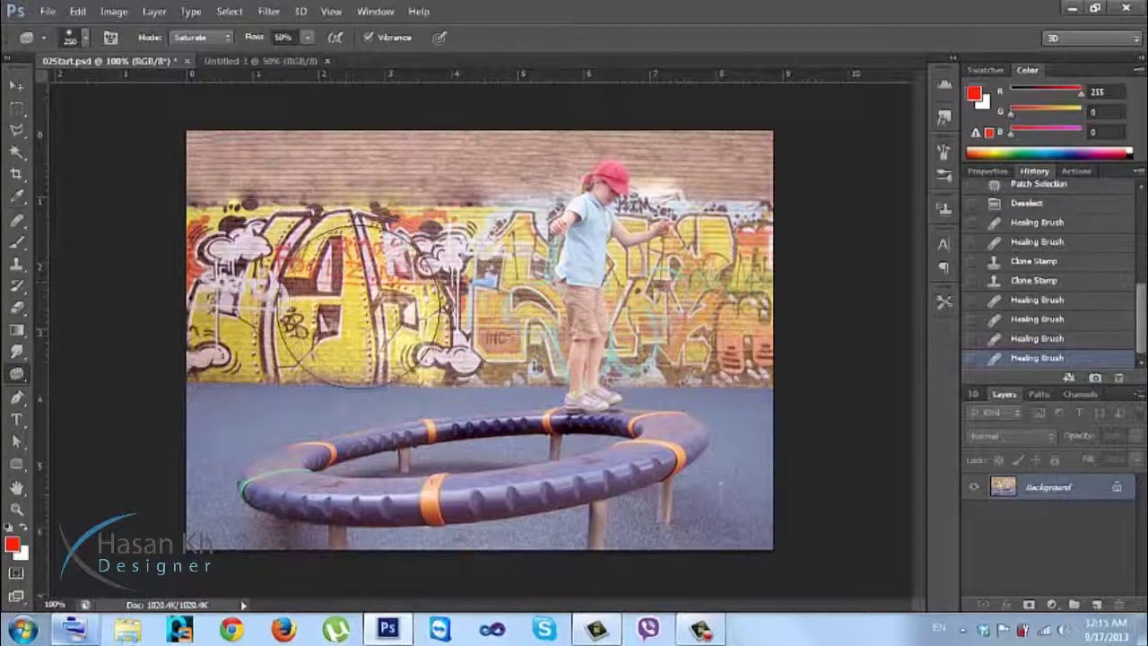
{"action": "left_click_drag", "start_coordinate": [254, 38], "coordinate": [280, 37]}
{"action": "mouse_move", "coordinate": [324, 298]}
{"action": "left_mouse_down"}
{"action": "mouse_move", "coordinate": [334, 292]}
{"action": "mouse_move", "coordinate": [272, 289]}
{"action": "mouse_move", "coordinate": [278, 298]}
{"action": "left_mouse_up"}
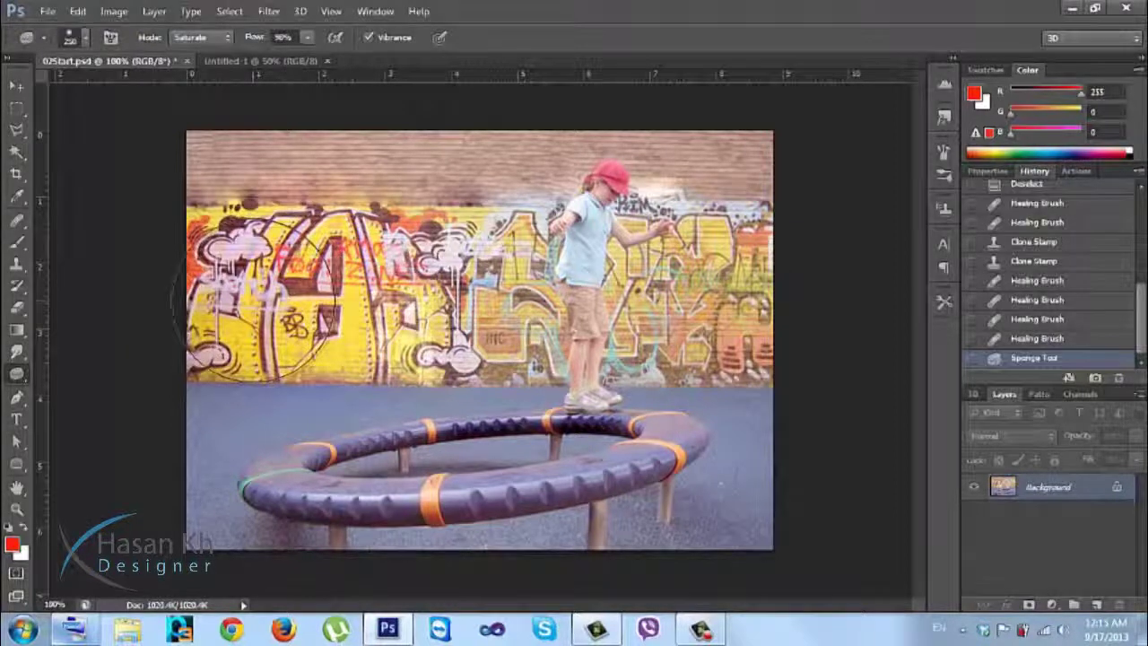
{"action": "key", "text": "ctrl+z"}
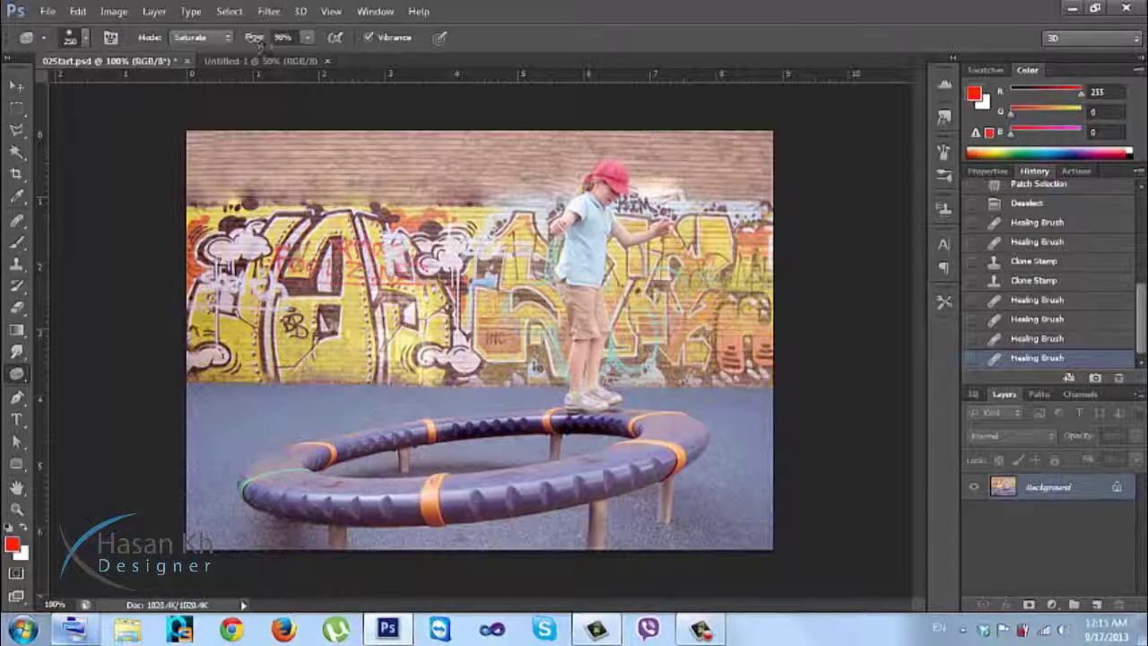
Step: Set the Sponge flow to 50%, saturate the graffiti from the wall's left side, and undo the last stroke reaching the girl
{"action": "left_click", "coordinate": [307, 38]}
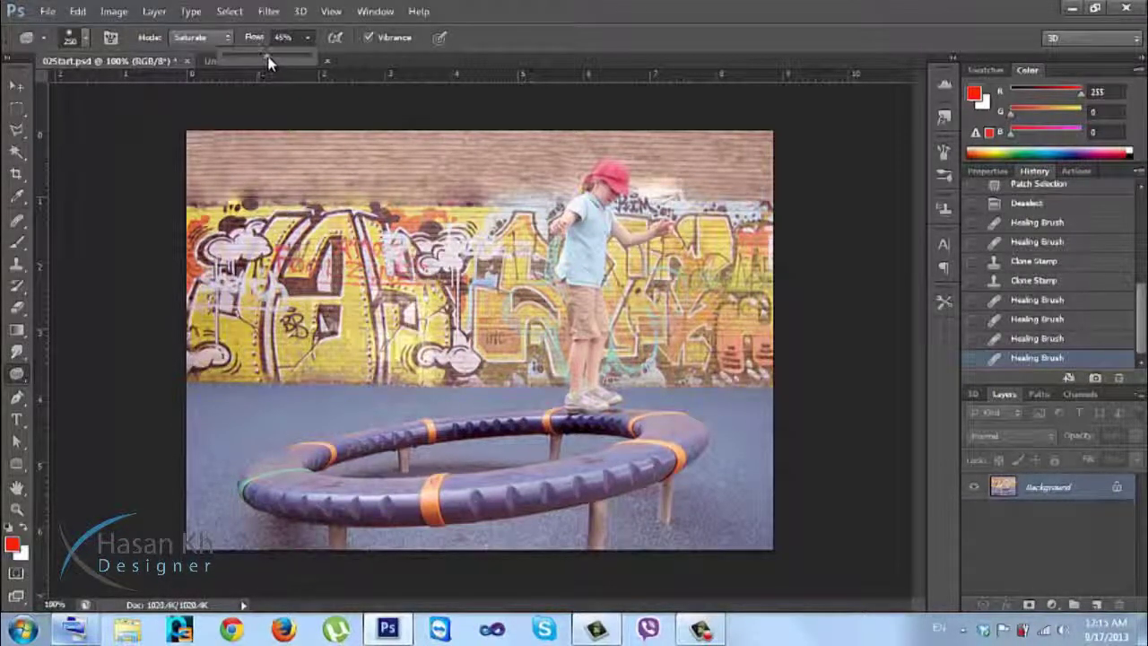
{"action": "left_click_drag", "start_coordinate": [267, 60], "coordinate": [269, 59]}
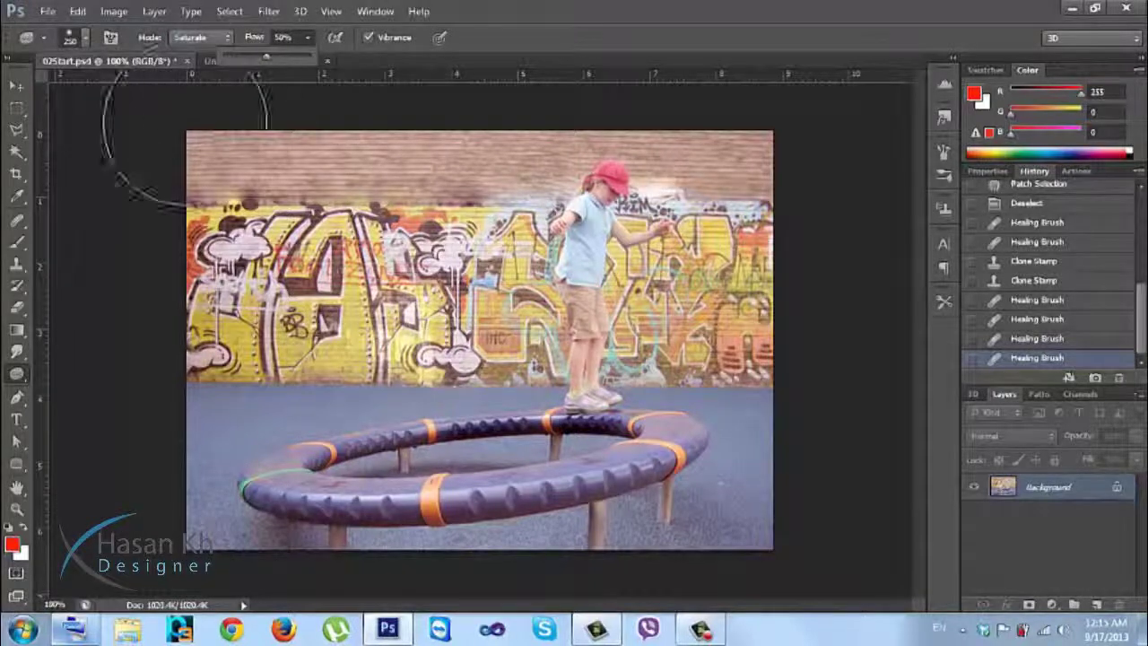
{"action": "left_click", "coordinate": [147, 159]}
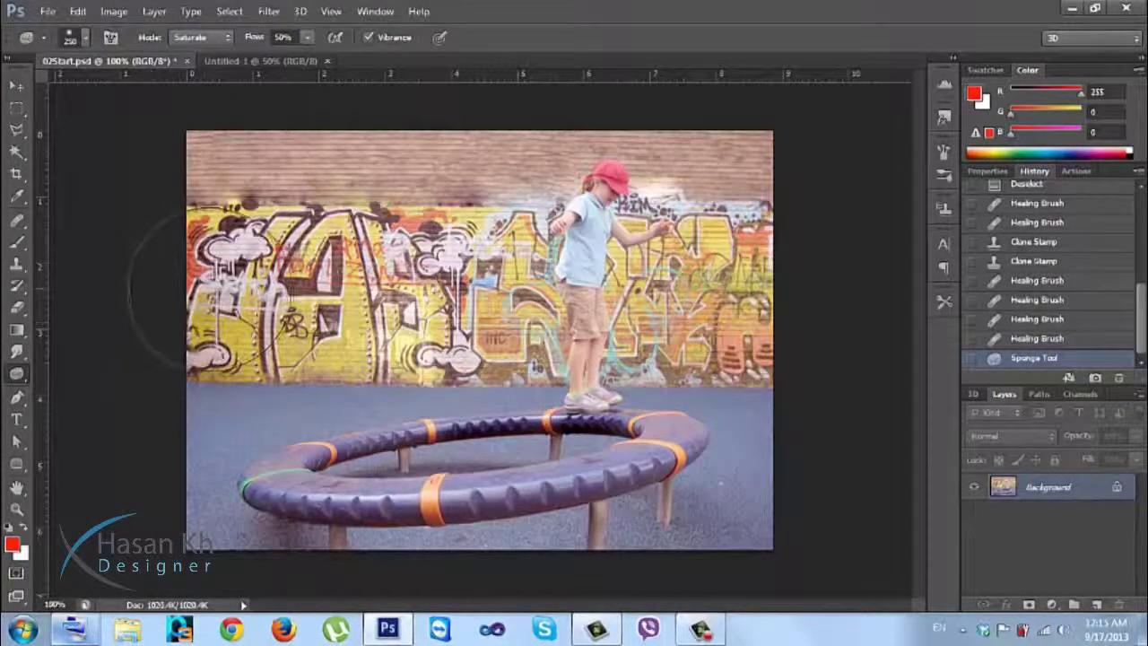
{"action": "mouse_move", "coordinate": [171, 281]}
{"action": "left_mouse_down"}
{"action": "mouse_move", "coordinate": [260, 234]}
{"action": "mouse_move", "coordinate": [233, 224]}
{"action": "mouse_move", "coordinate": [359, 305]}
{"action": "mouse_move", "coordinate": [274, 247]}
{"action": "mouse_move", "coordinate": [215, 263]}
{"action": "mouse_move", "coordinate": [392, 262]}
{"action": "mouse_move", "coordinate": [525, 229]}
{"action": "mouse_move", "coordinate": [439, 278]}
{"action": "mouse_move", "coordinate": [287, 296]}
{"action": "mouse_move", "coordinate": [609, 283]}
{"action": "mouse_move", "coordinate": [538, 273]}
{"action": "mouse_move", "coordinate": [704, 296]}
{"action": "mouse_move", "coordinate": [771, 273]}
{"action": "mouse_move", "coordinate": [579, 243]}
{"action": "mouse_move", "coordinate": [580, 285]}
{"action": "left_mouse_up"}
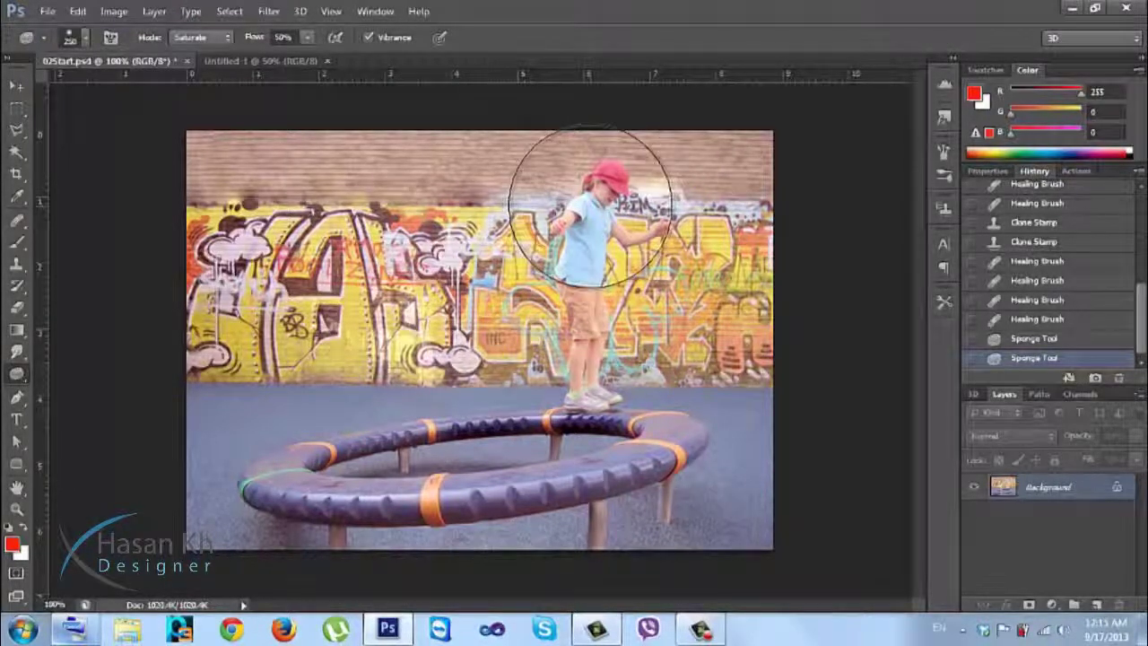
{"action": "key", "text": "ctrl+z"}
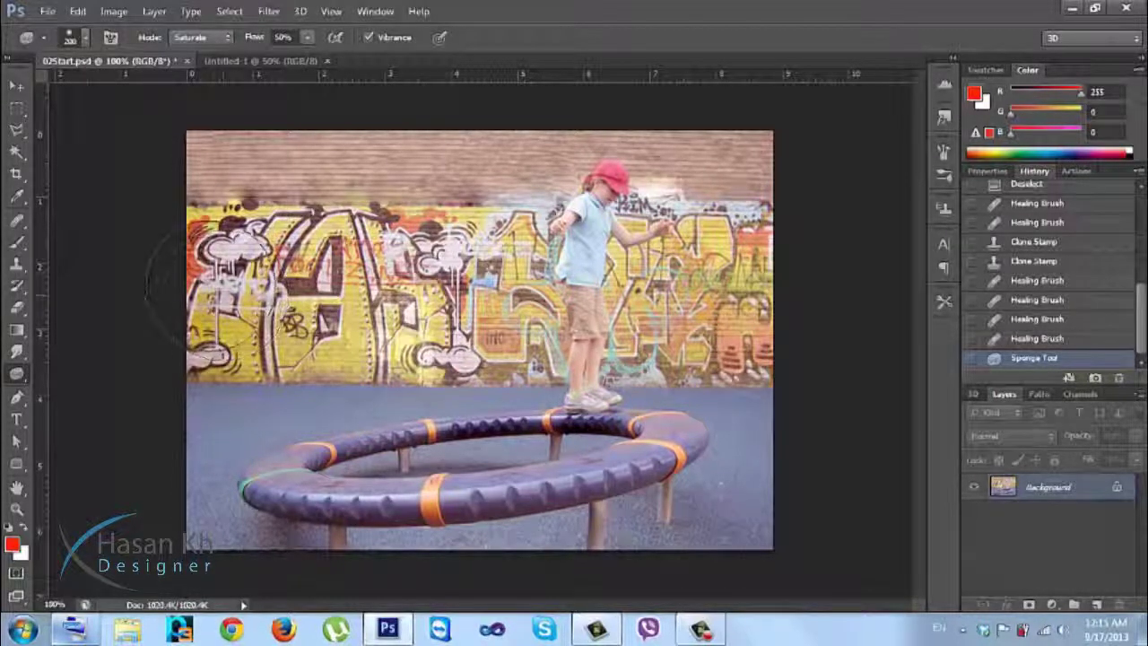
Step: Enlarge the Sponge brush to 300 and saturate the graffiti on both sides of the girl
{"action": "key", "text": "bracketright"}
{"action": "key", "text": "bracketright"}
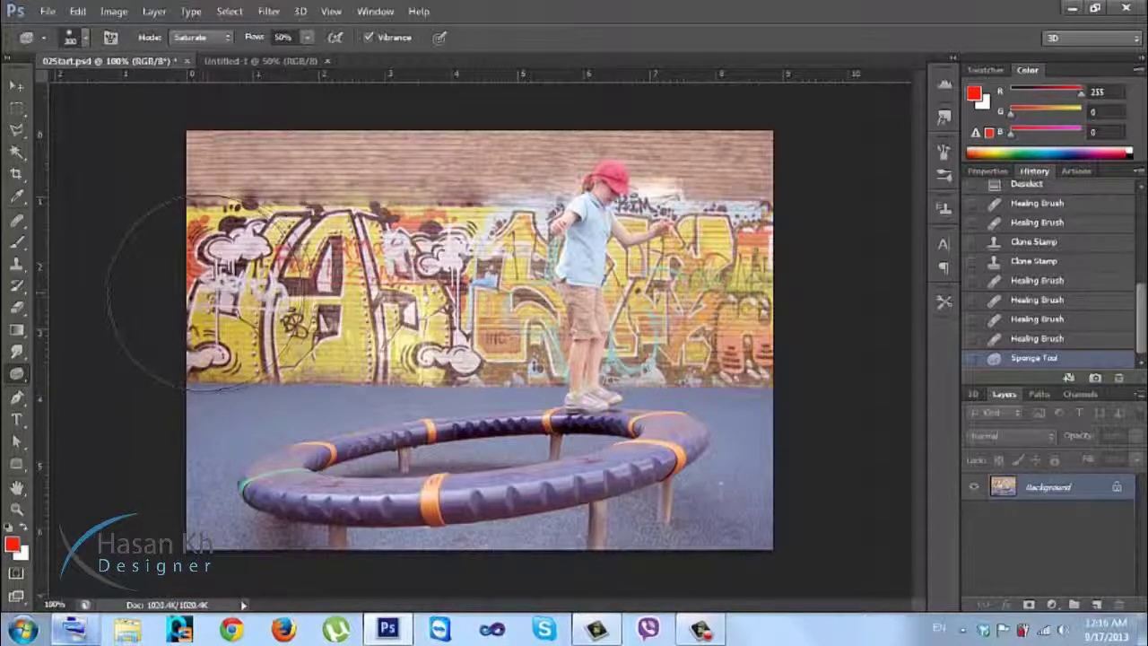
{"action": "mouse_move", "coordinate": [464, 292]}
{"action": "left_mouse_down"}
{"action": "mouse_move", "coordinate": [457, 304]}
{"action": "mouse_move", "coordinate": [359, 269]}
{"action": "mouse_move", "coordinate": [314, 268]}
{"action": "left_mouse_up"}
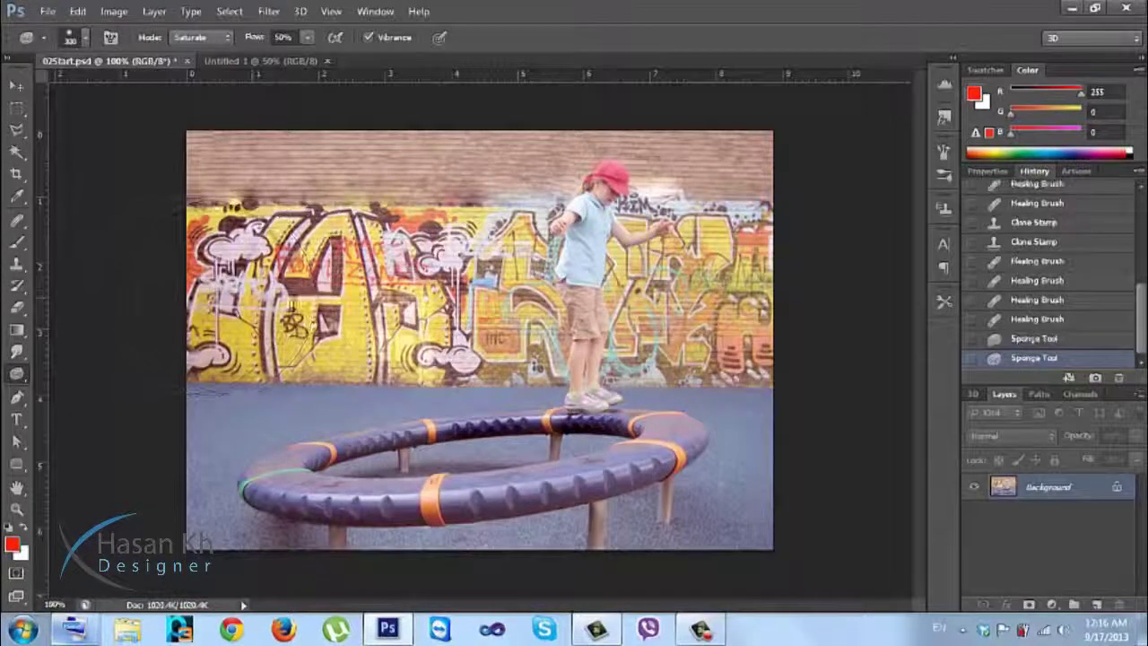
{"action": "left_click", "coordinate": [712, 314]}
Step: Shrink the Sponge brush to 50 and saturate the graffiti closely around the girl's legs and shorts
{"action": "key", "text": "bracketleft"}
{"action": "key", "text": "bracketleft"}
{"action": "key", "text": "bracketleft"}
{"action": "key", "text": "bracketleft"}
{"action": "key", "text": "bracketleft"}
{"action": "key", "text": "bracketleft"}
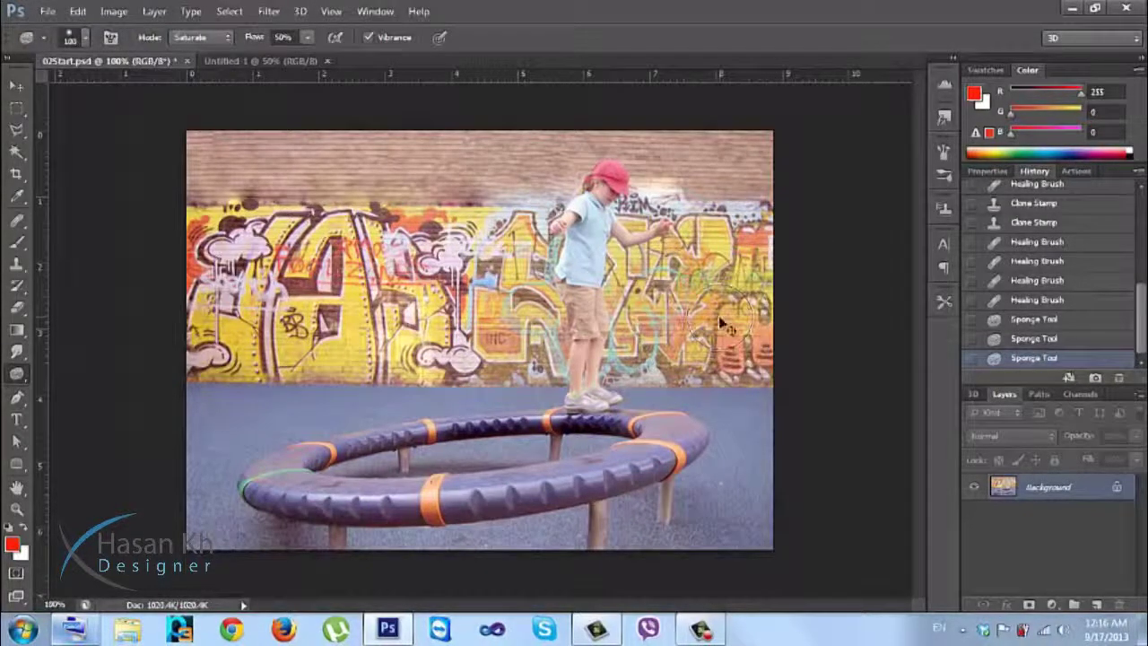
{"action": "key", "text": "ctrl+plus"}
{"action": "key", "text": "ctrl+plus"}
{"action": "key", "text": "space"}
{"action": "mouse_move", "coordinate": [557, 403]}
{"action": "left_mouse_down"}
{"action": "mouse_move", "coordinate": [541, 449]}
{"action": "mouse_move", "coordinate": [526, 454]}
{"action": "left_mouse_up"}
{"action": "key", "text": "bracketleft"}
{"action": "key", "text": "bracketleft"}
{"action": "key", "text": "bracketleft"}
{"action": "key", "text": "bracketleft"}
{"action": "mouse_move", "coordinate": [574, 314]}
{"action": "left_mouse_down"}
{"action": "mouse_move", "coordinate": [574, 480]}
{"action": "mouse_move", "coordinate": [591, 530]}
{"action": "mouse_move", "coordinate": [558, 244]}
{"action": "left_mouse_up"}
{"action": "mouse_move", "coordinate": [573, 331]}
{"action": "left_mouse_down"}
{"action": "mouse_move", "coordinate": [569, 436]}
{"action": "mouse_move", "coordinate": [529, 448]}
{"action": "left_mouse_up"}
{"action": "left_click_drag", "start_coordinate": [789, 405], "coordinate": [592, 533]}
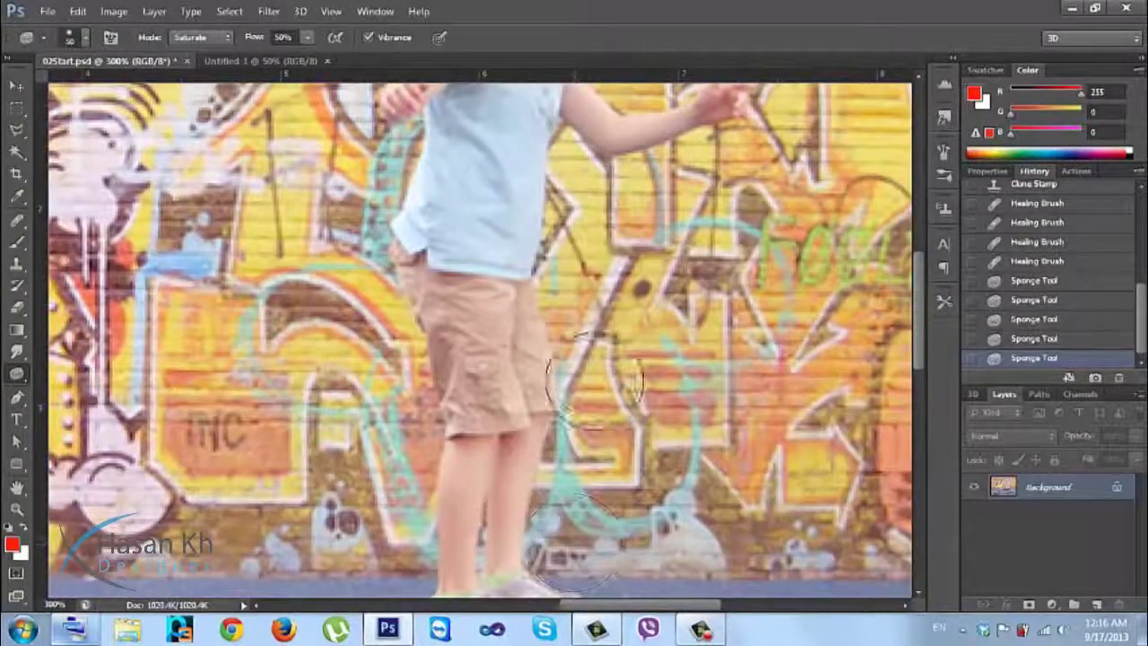
Step: Saturate the graffiti beside the girl's shirt and around her outstretched arm with the small Sponge brush
{"action": "left_click_drag", "start_coordinate": [587, 201], "coordinate": [590, 206]}
{"action": "mouse_move", "coordinate": [602, 233]}
{"action": "left_mouse_down"}
{"action": "mouse_move", "coordinate": [587, 325]}
{"action": "mouse_move", "coordinate": [556, 446]}
{"action": "left_mouse_up"}
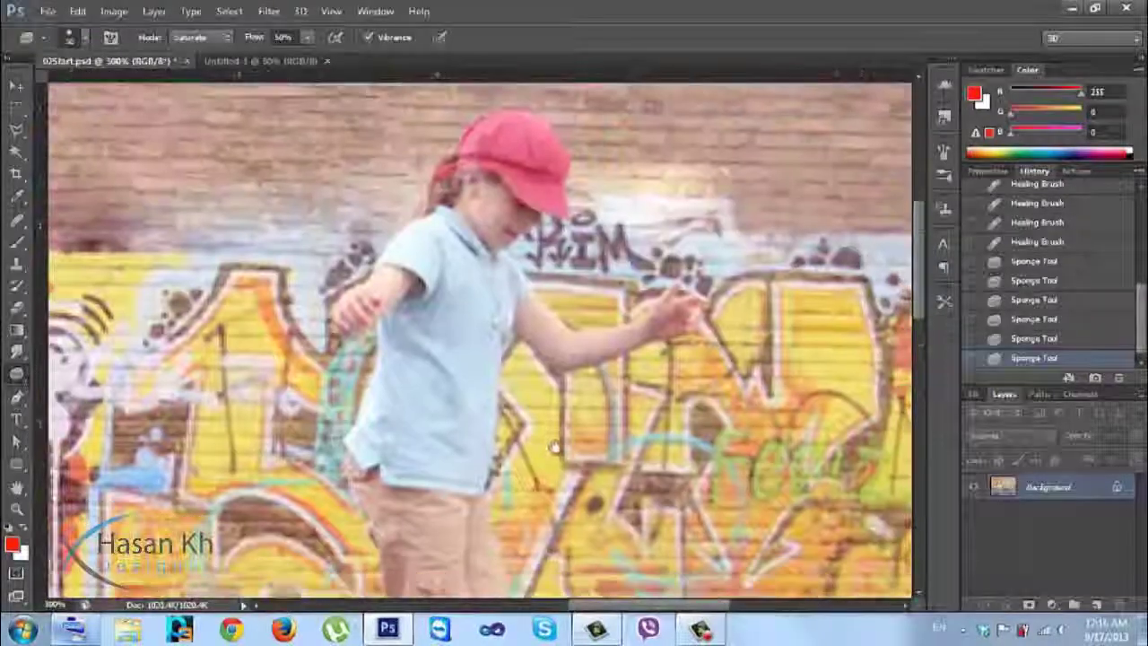
{"action": "mouse_move", "coordinate": [588, 264]}
{"action": "left_mouse_down"}
{"action": "mouse_move", "coordinate": [570, 274]}
{"action": "mouse_move", "coordinate": [639, 247]}
{"action": "left_mouse_up"}
{"action": "key", "text": "ctrl+minus"}
{"action": "key", "text": "ctrl+minus"}
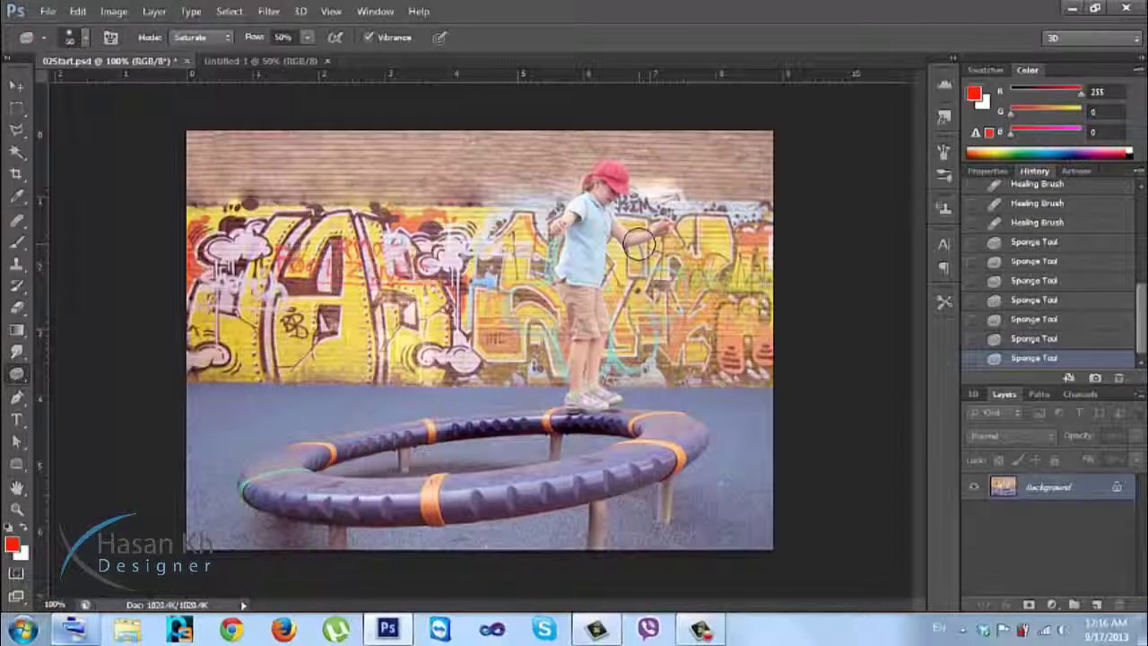
Step: Enlarge the Sponge brush to 150, saturate the graffiti across the whole wall, and reduce the brush for finer touch-ups
{"action": "mouse_move", "coordinate": [187, 216]}
{"action": "left_mouse_down"}
{"action": "mouse_move", "coordinate": [204, 361]}
{"action": "mouse_move", "coordinate": [273, 225]}
{"action": "left_mouse_up"}
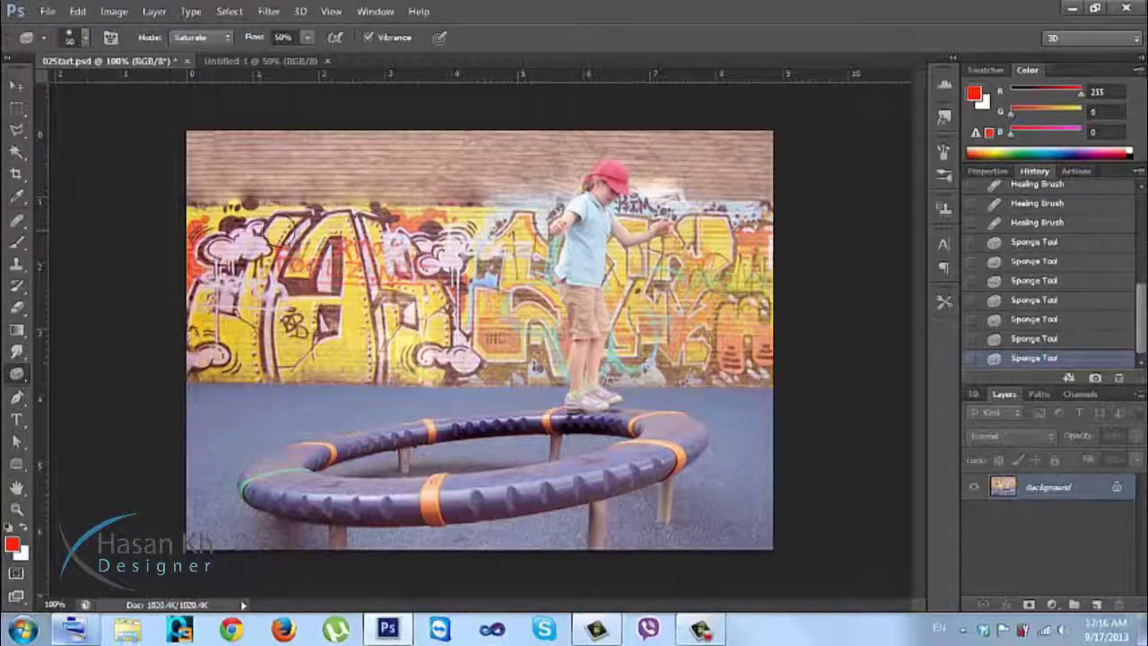
{"action": "key", "text": "bracketright"}
{"action": "key", "text": "bracketright"}
{"action": "key", "text": "bracketright"}
{"action": "key", "text": "bracketright"}
{"action": "key", "text": "bracketright"}
{"action": "key", "text": "bracketright"}
{"action": "key", "text": "bracketright"}
{"action": "key", "text": "bracketright"}
{"action": "key", "text": "bracketright"}
{"action": "mouse_move", "coordinate": [502, 258]}
{"action": "left_mouse_down"}
{"action": "mouse_move", "coordinate": [517, 251]}
{"action": "mouse_move", "coordinate": [289, 265]}
{"action": "mouse_move", "coordinate": [231, 287]}
{"action": "left_mouse_up"}
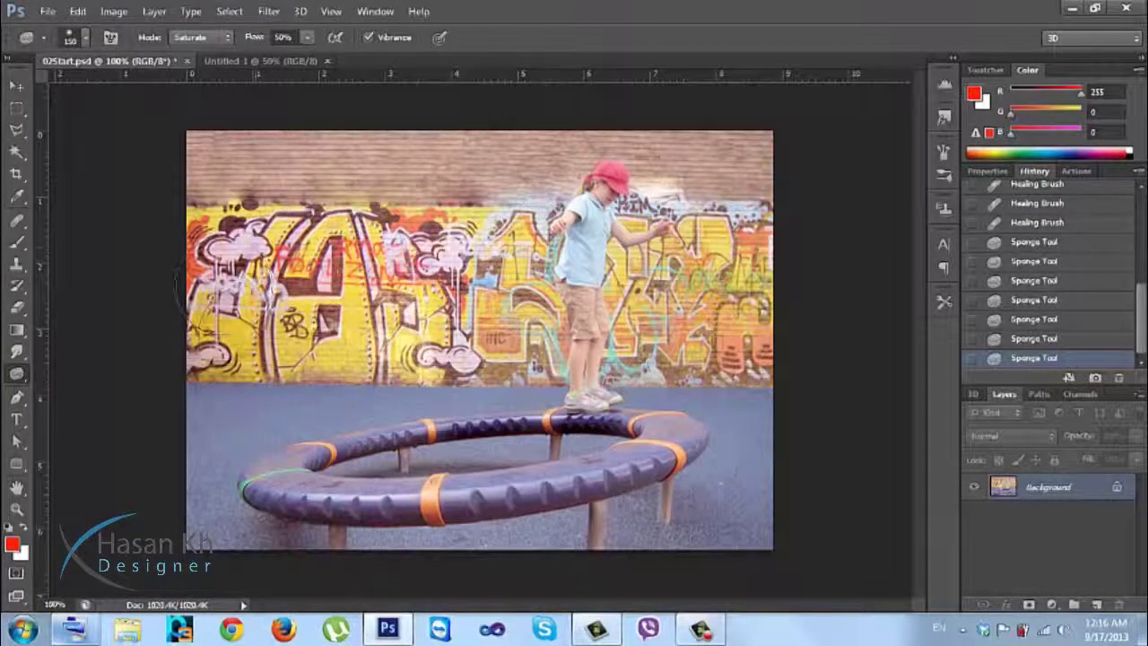
{"action": "mouse_move", "coordinate": [512, 297]}
{"action": "left_mouse_down"}
{"action": "mouse_move", "coordinate": [538, 323]}
{"action": "mouse_move", "coordinate": [682, 296]}
{"action": "mouse_move", "coordinate": [775, 352]}
{"action": "left_mouse_up"}
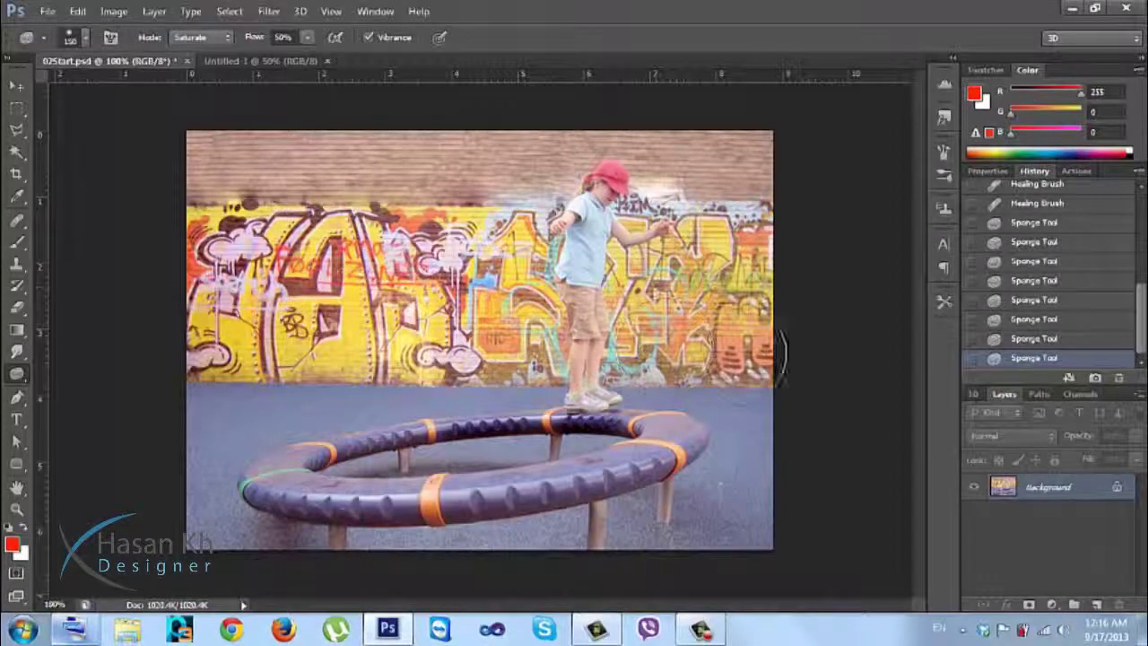
{"action": "key", "text": "bracketleft"}
{"action": "key", "text": "bracketleft"}
{"action": "key", "text": "bracketleft"}
{"action": "key", "text": "bracketleft"}
{"action": "key", "text": "bracketleft"}
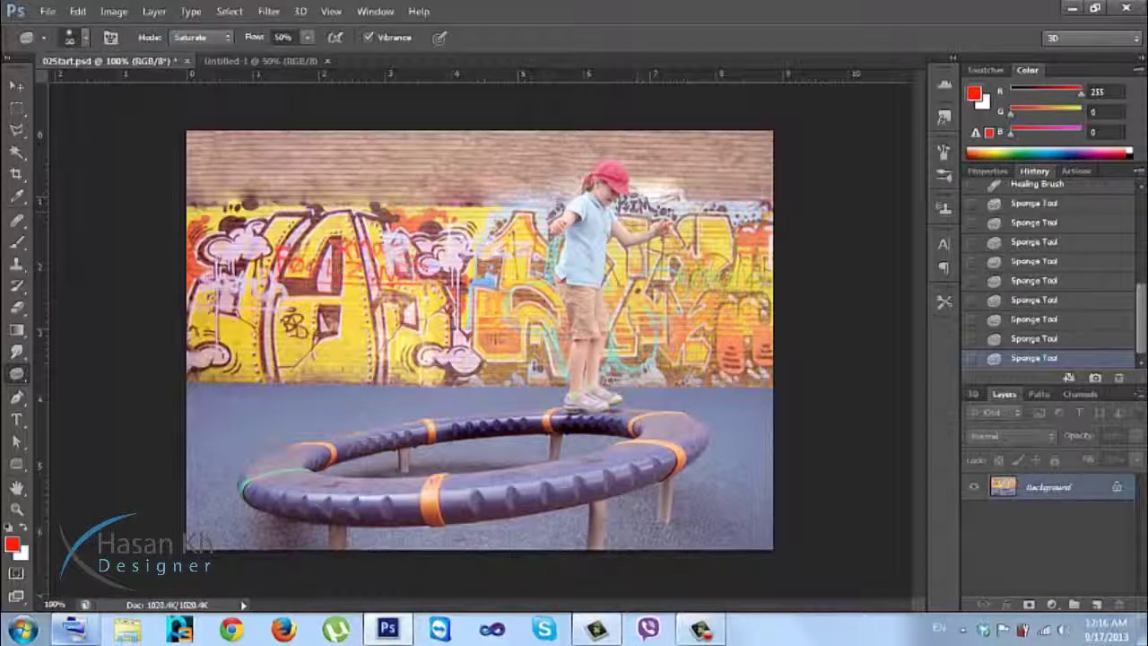
Step: Compare the photo before and after the Sponge strokes using the last Healing Brush and latest Sponge history states
{"action": "left_click", "coordinate": [1081, 188]}
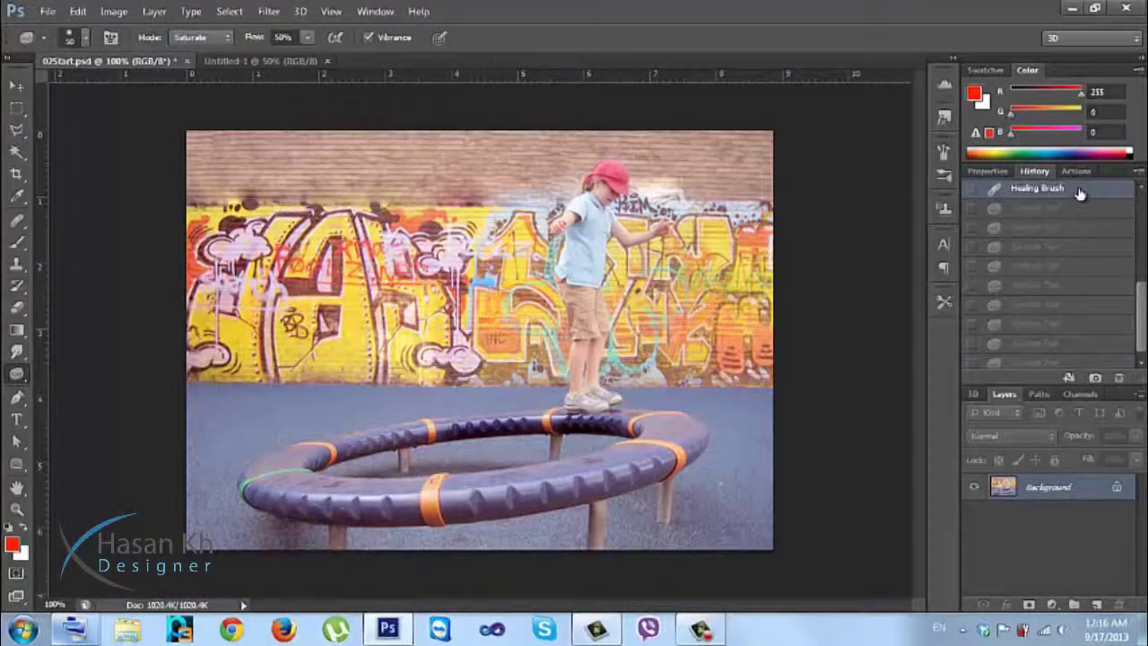
{"action": "left_click", "coordinate": [1061, 370]}
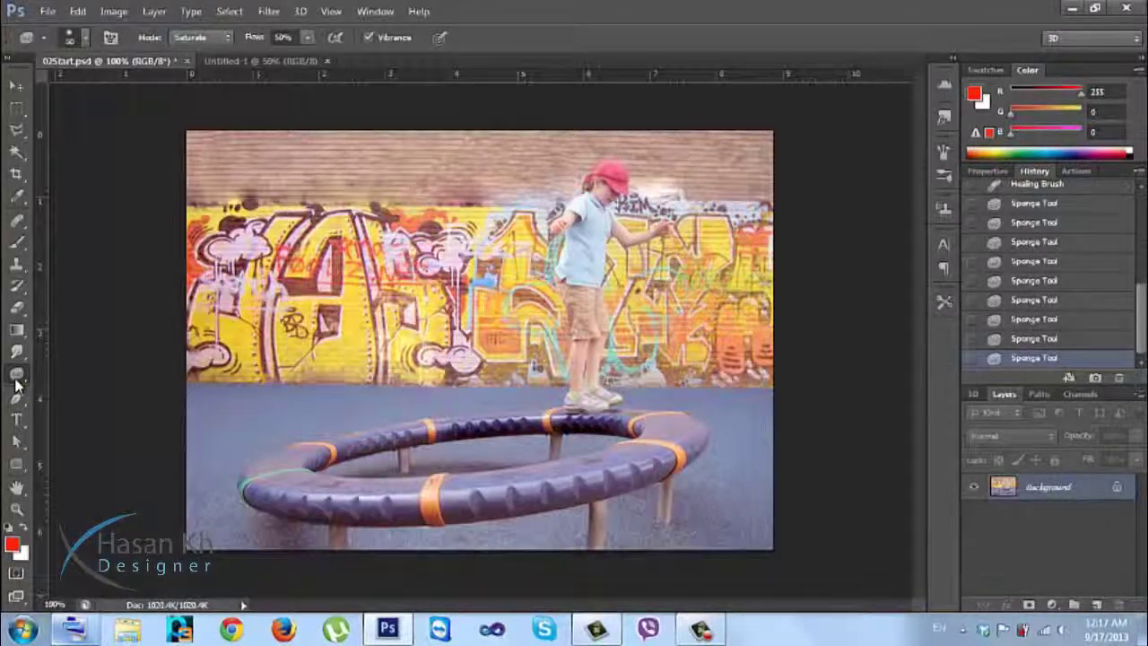
Step: Select the Dodge tool and shrink its brush for working on the purple ring at 300% zoom
{"action": "key", "text": "ctrl+plus"}
{"action": "left_click_drag", "start_coordinate": [282, 481], "coordinate": [251, 354]}
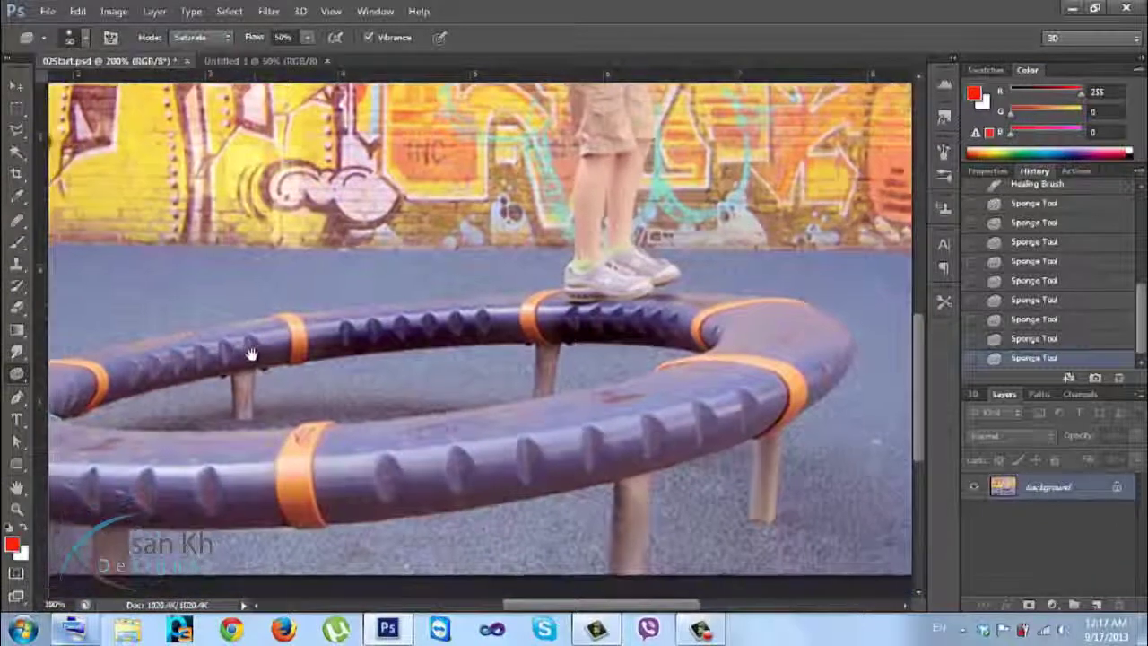
{"action": "key", "text": "ctrl+plus"}
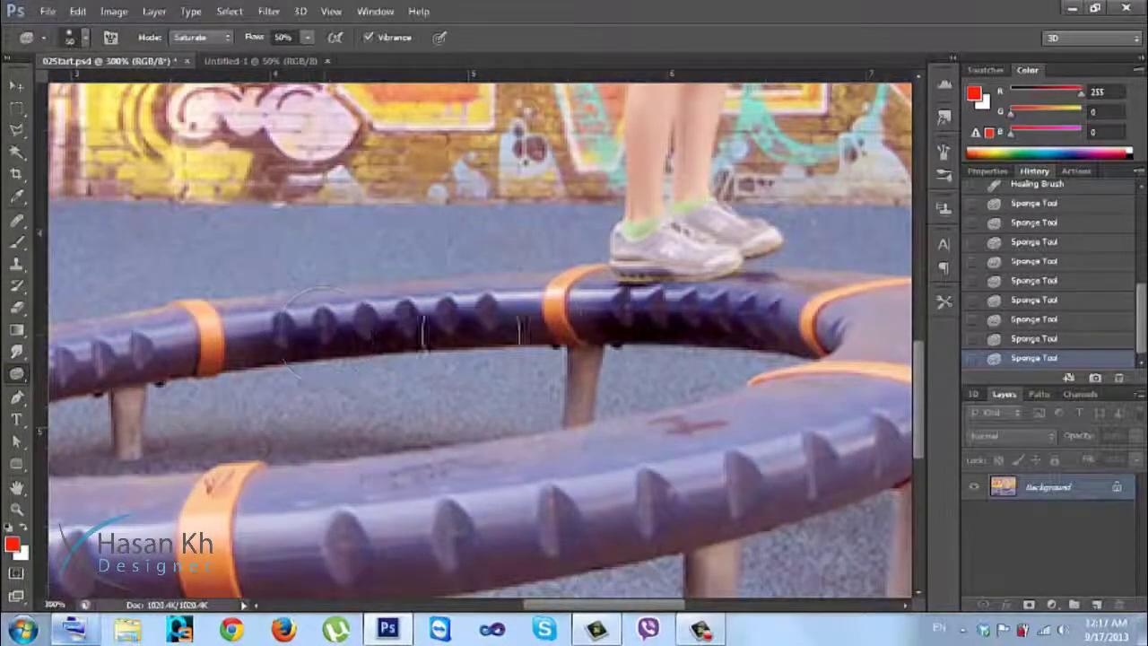
{"action": "right_click", "coordinate": [16, 377]}
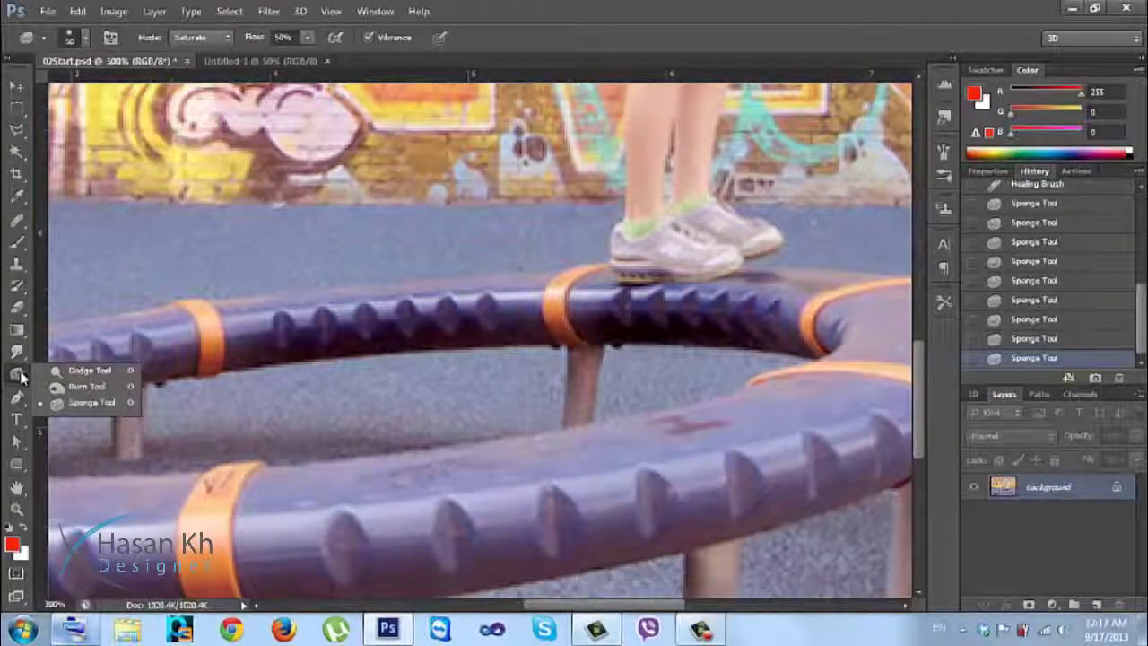
{"action": "left_click", "coordinate": [58, 370]}
{"action": "key", "text": "bracketleft"}
{"action": "key", "text": "bracketleft"}
{"action": "key", "text": "bracketleft"}
{"action": "key", "text": "bracketleft"}
{"action": "key", "text": "bracketleft"}
{"action": "key", "text": "bracketleft"}
{"action": "key", "text": "bracketleft"}
{"action": "key", "text": "bracketleft"}
{"action": "key", "text": "bracketleft"}
{"action": "key", "text": "bracketleft"}
{"action": "key", "text": "bracketleft"}
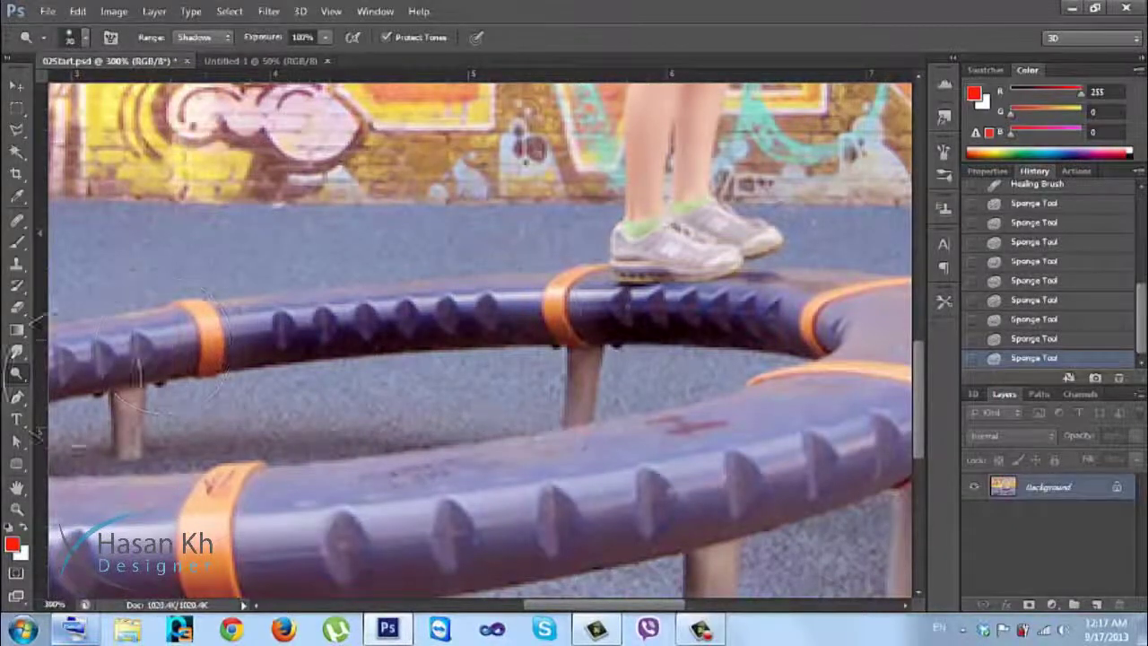
{"action": "right_click", "coordinate": [16, 375]}
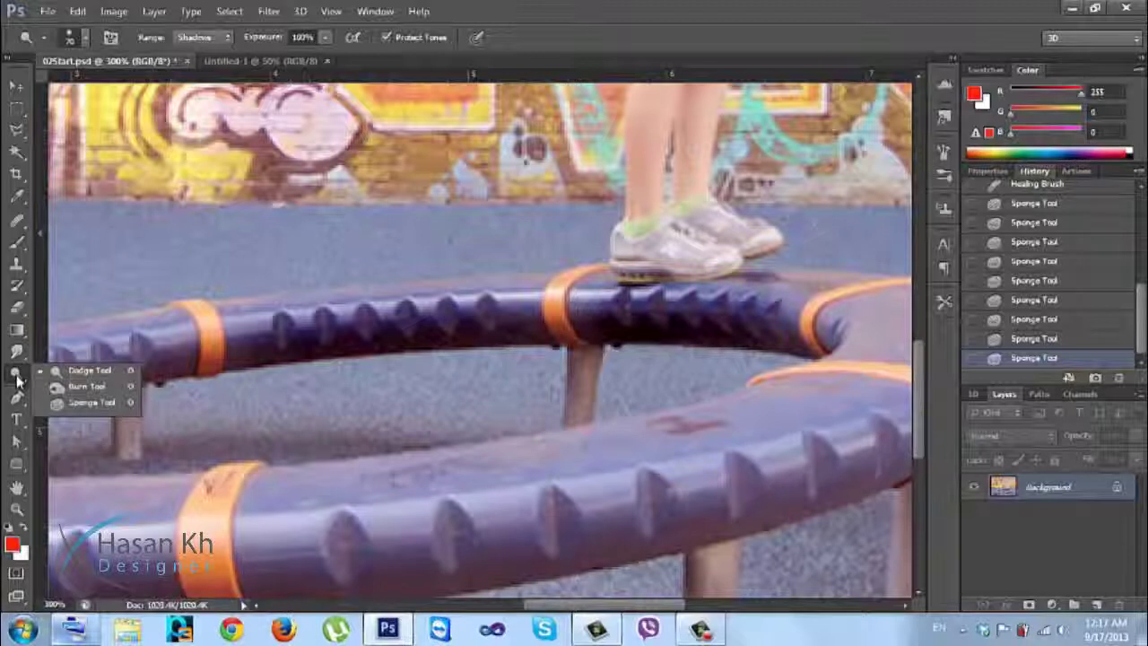
{"action": "left_click", "coordinate": [71, 373]}
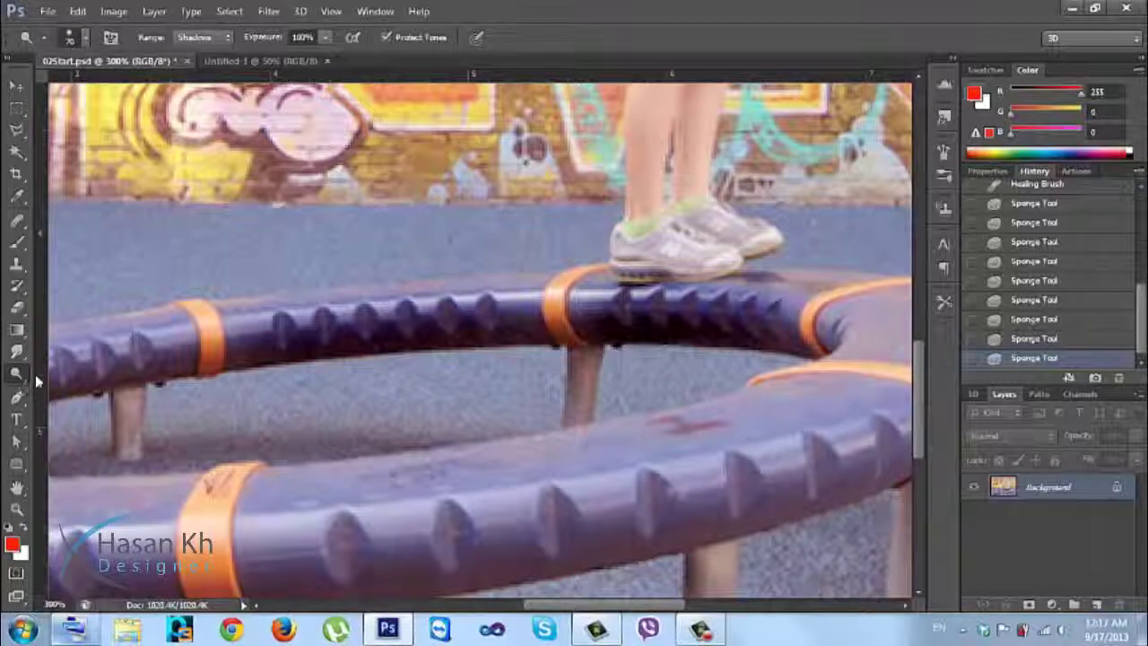
{"action": "key", "text": "bracketleft"}
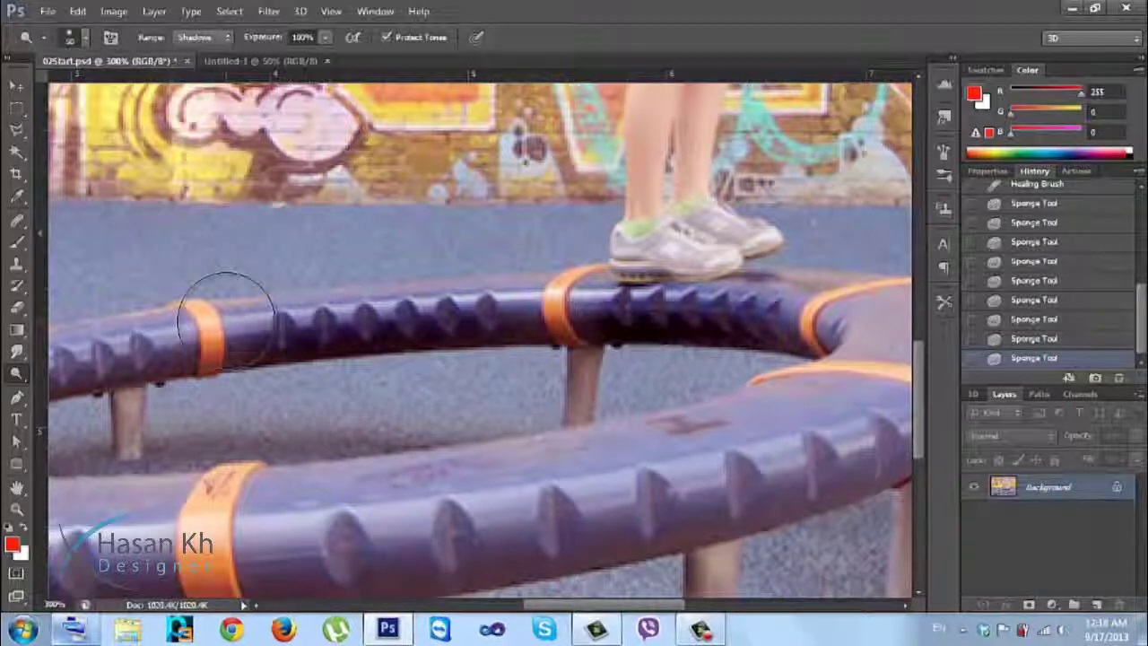
Step: Switch from the Dodge tool to the Burn tool with its range at Midtones and exposure at 100%
{"action": "right_click", "coordinate": [16, 373]}
{"action": "left_click", "coordinate": [53, 385]}
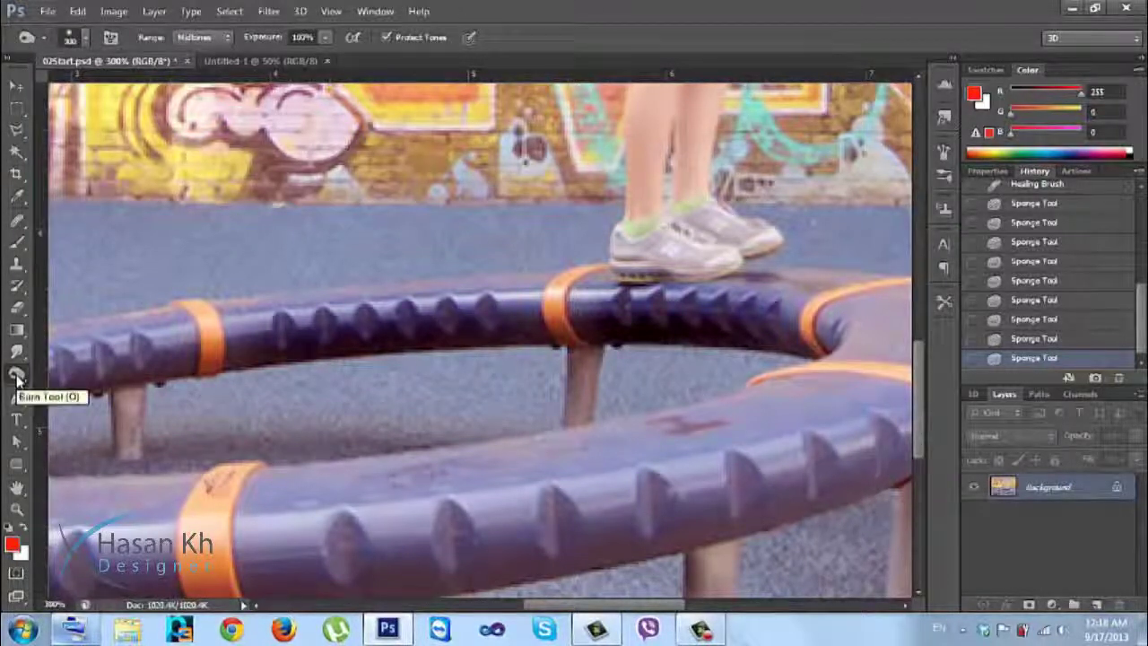
{"action": "right_click", "coordinate": [20, 381]}
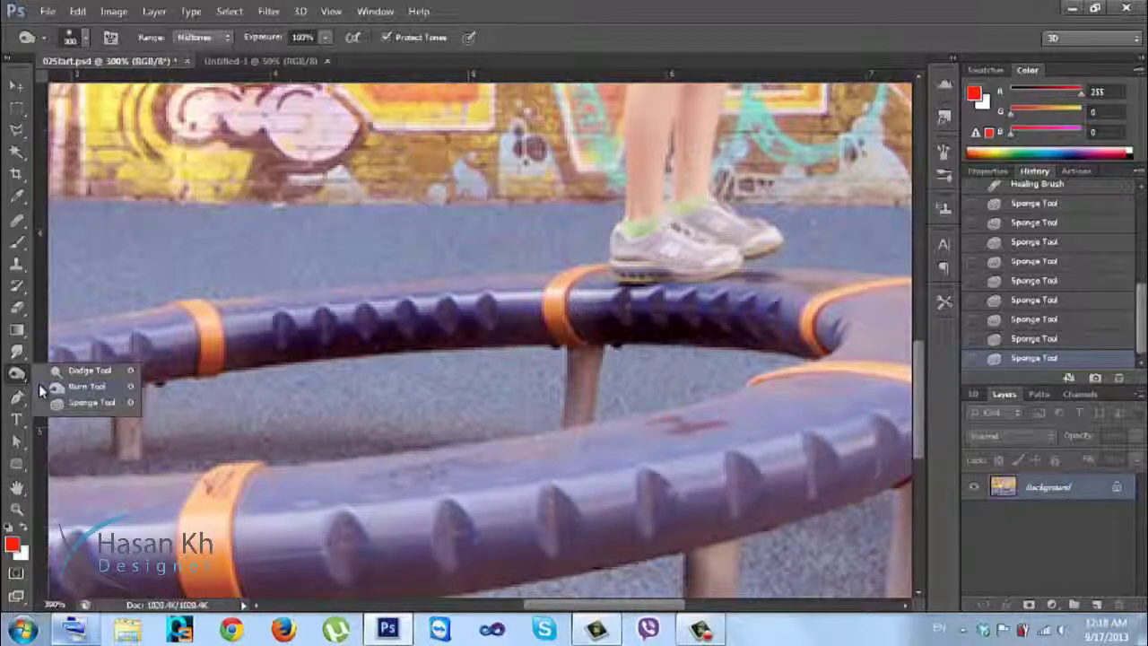
{"action": "left_click", "coordinate": [40, 386]}
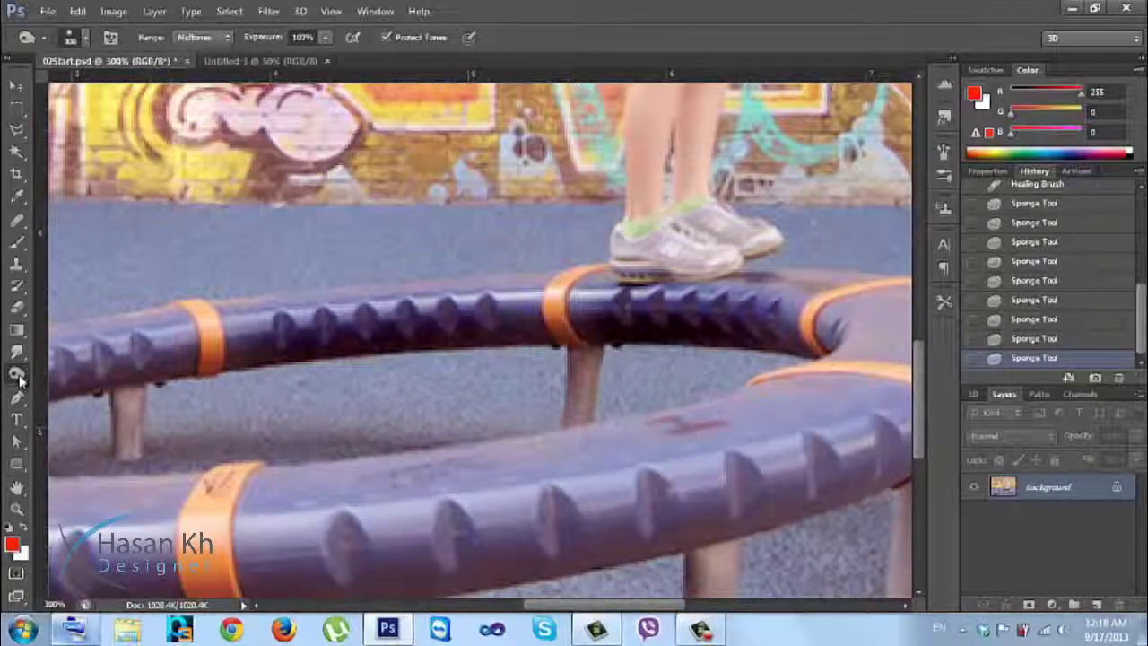
{"action": "right_click", "coordinate": [19, 381]}
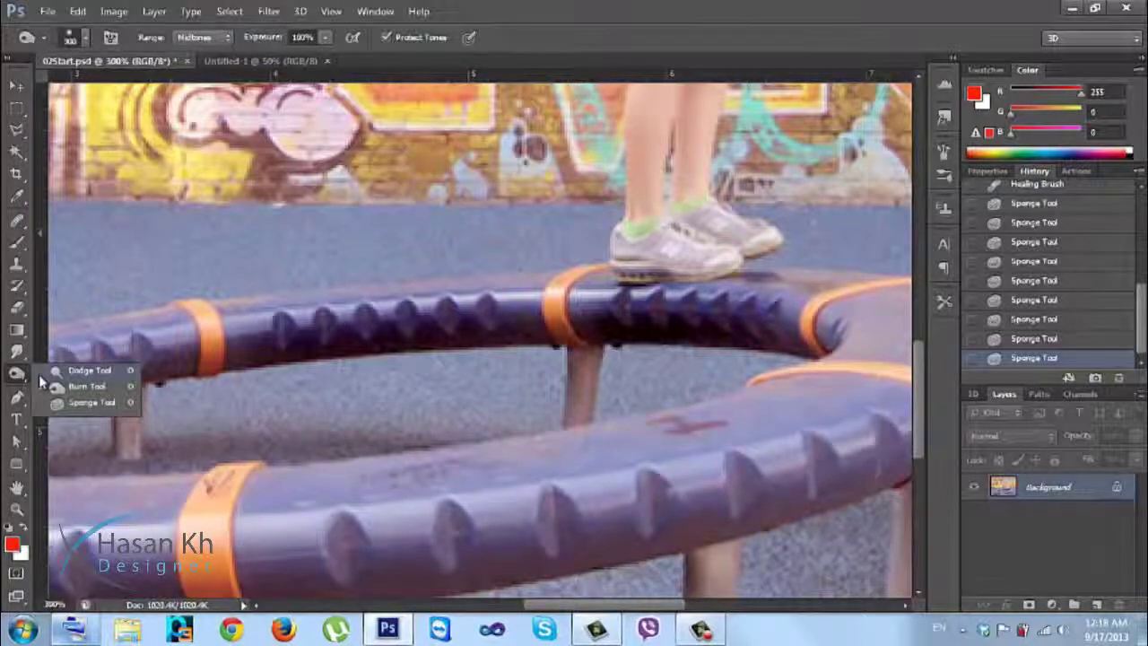
{"action": "left_click", "coordinate": [38, 374]}
{"action": "right_click", "coordinate": [15, 376]}
{"action": "left_click", "coordinate": [46, 392]}
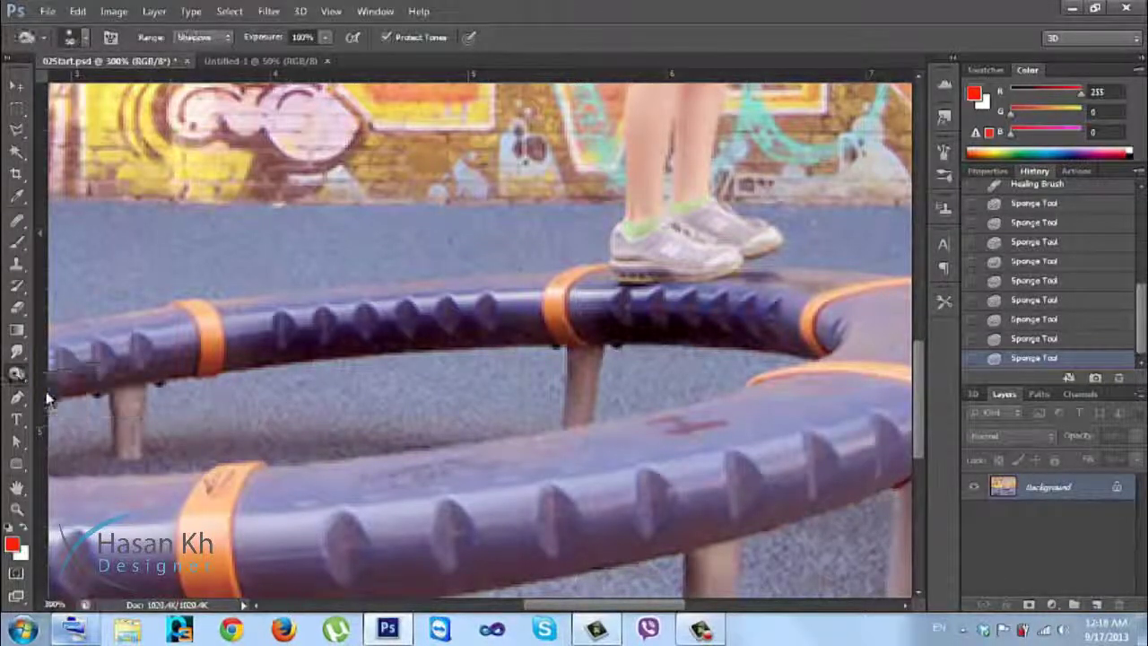
{"action": "left_click", "coordinate": [16, 377], "text": "alt"}
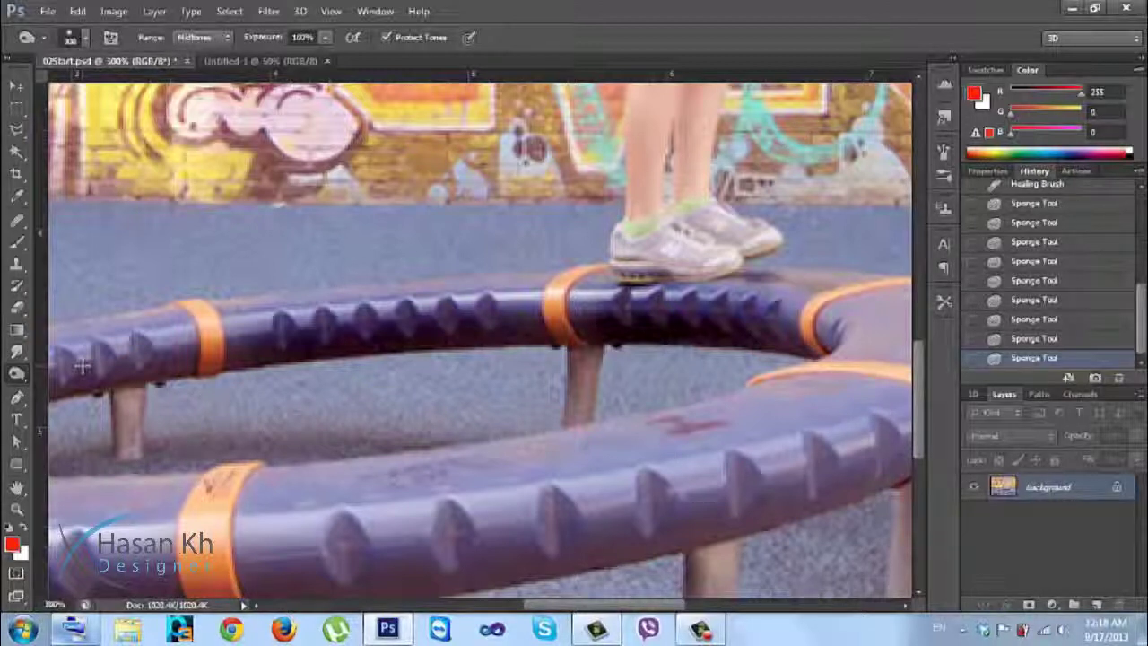
Step: Switch to the Dodge tool with its range at Shadows, undo a test stroke below the ring, and lower the exposure to 50%
{"action": "left_click", "coordinate": [16, 374]}
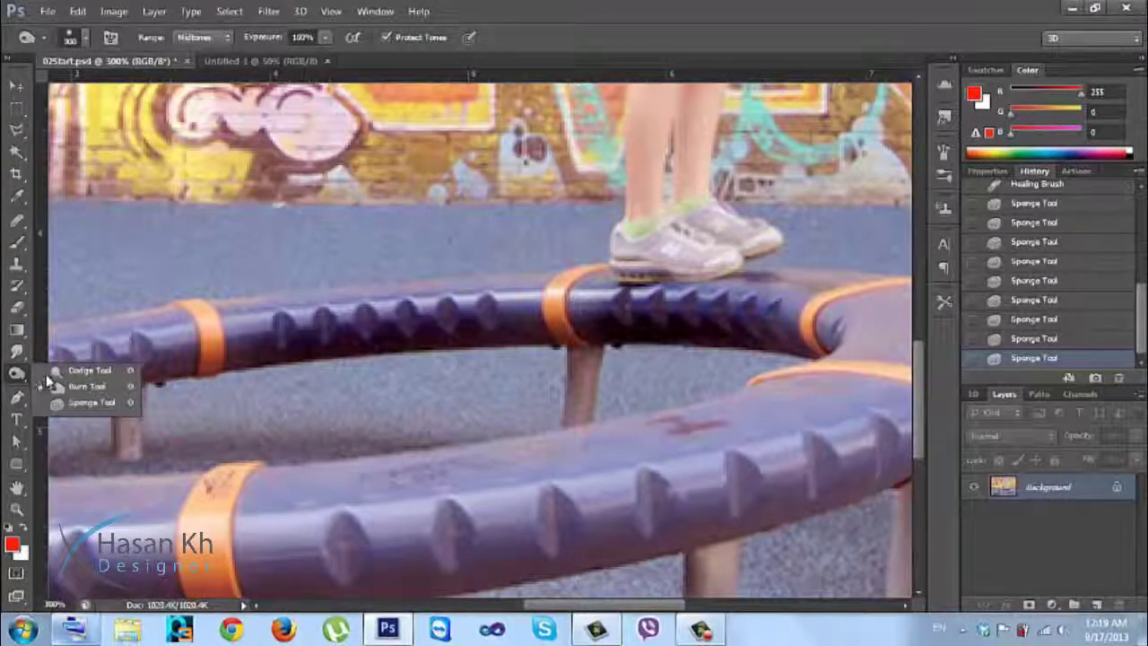
{"action": "left_click", "coordinate": [50, 386]}
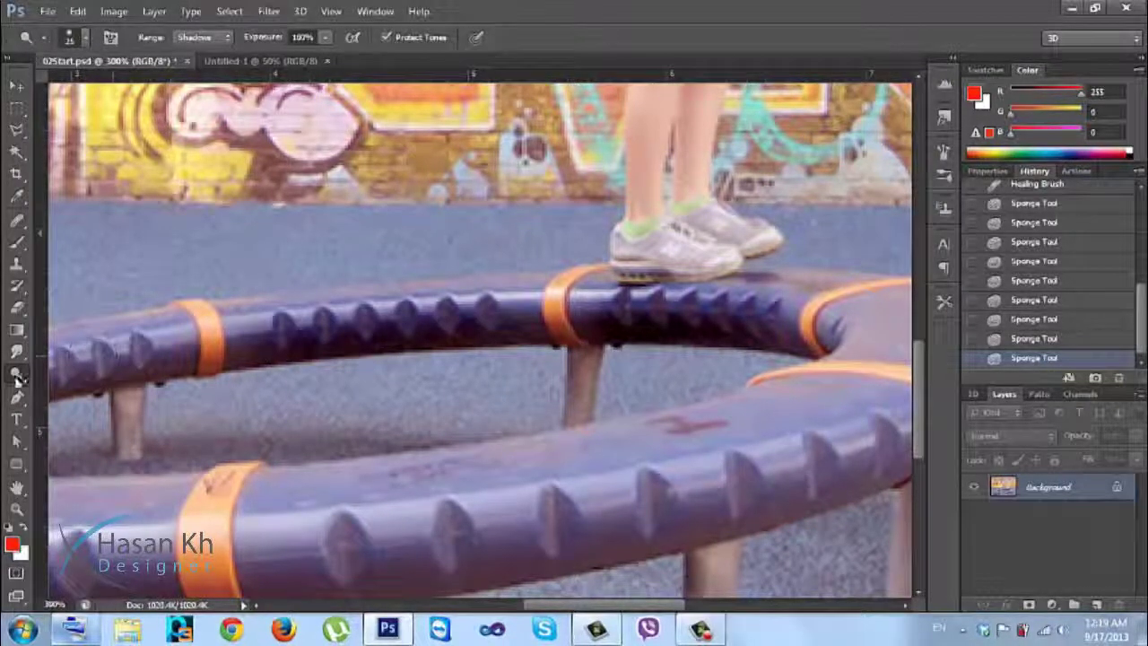
{"action": "mouse_move", "coordinate": [471, 333]}
{"action": "left_mouse_down"}
{"action": "mouse_move", "coordinate": [434, 325]}
{"action": "mouse_move", "coordinate": [311, 345]}
{"action": "mouse_move", "coordinate": [433, 381]}
{"action": "mouse_move", "coordinate": [445, 372]}
{"action": "left_mouse_up"}
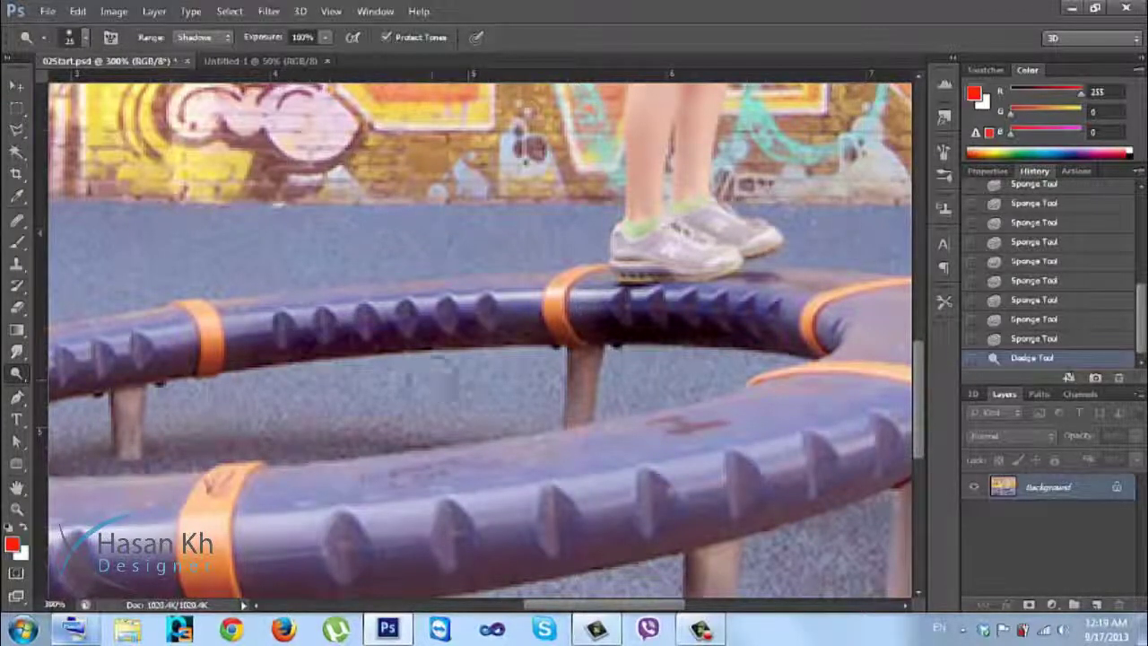
{"action": "key", "text": "ctrl+z"}
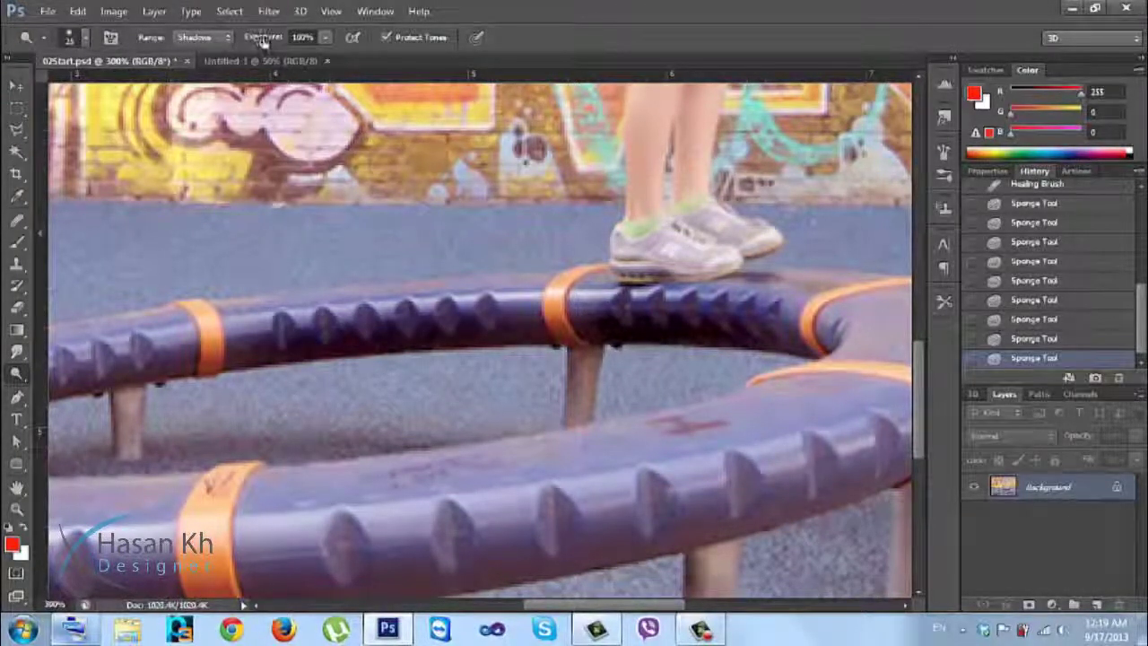
{"action": "left_click_drag", "start_coordinate": [270, 42], "coordinate": [235, 41]}
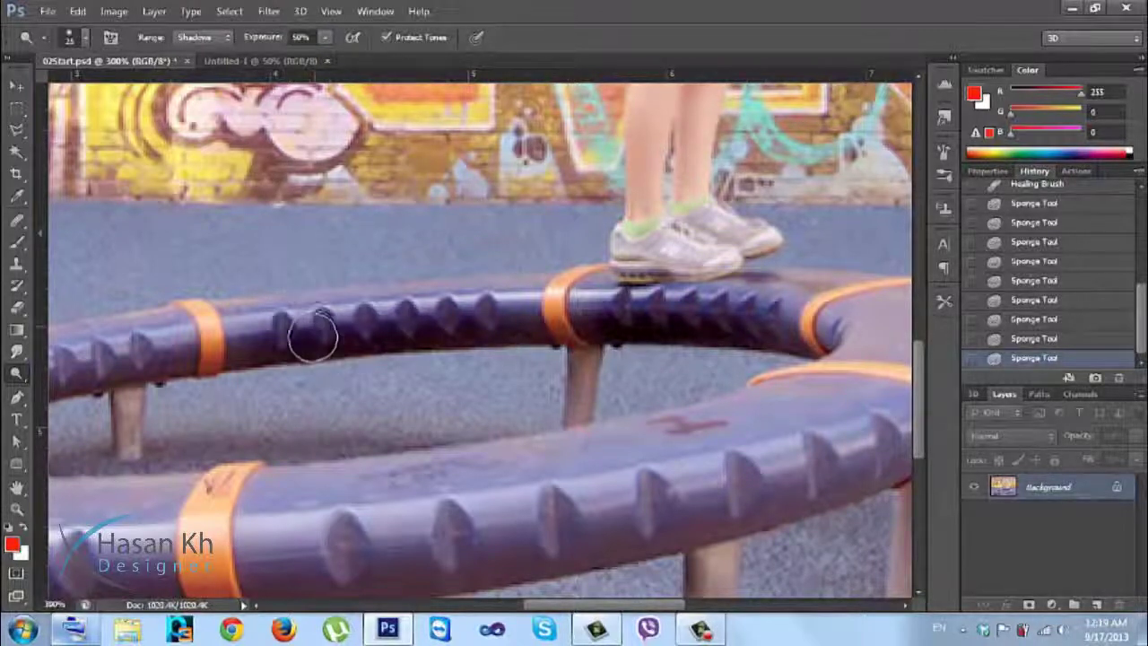
Step: Dodge the shadows along the dark grip sections on the far inner side of the ring
{"action": "mouse_move", "coordinate": [460, 325]}
{"action": "left_mouse_down"}
{"action": "mouse_move", "coordinate": [486, 323]}
{"action": "mouse_move", "coordinate": [253, 348]}
{"action": "left_mouse_up"}
{"action": "mouse_move", "coordinate": [616, 330]}
{"action": "left_mouse_down"}
{"action": "mouse_move", "coordinate": [752, 333]}
{"action": "mouse_move", "coordinate": [507, 307]}
{"action": "left_mouse_up"}
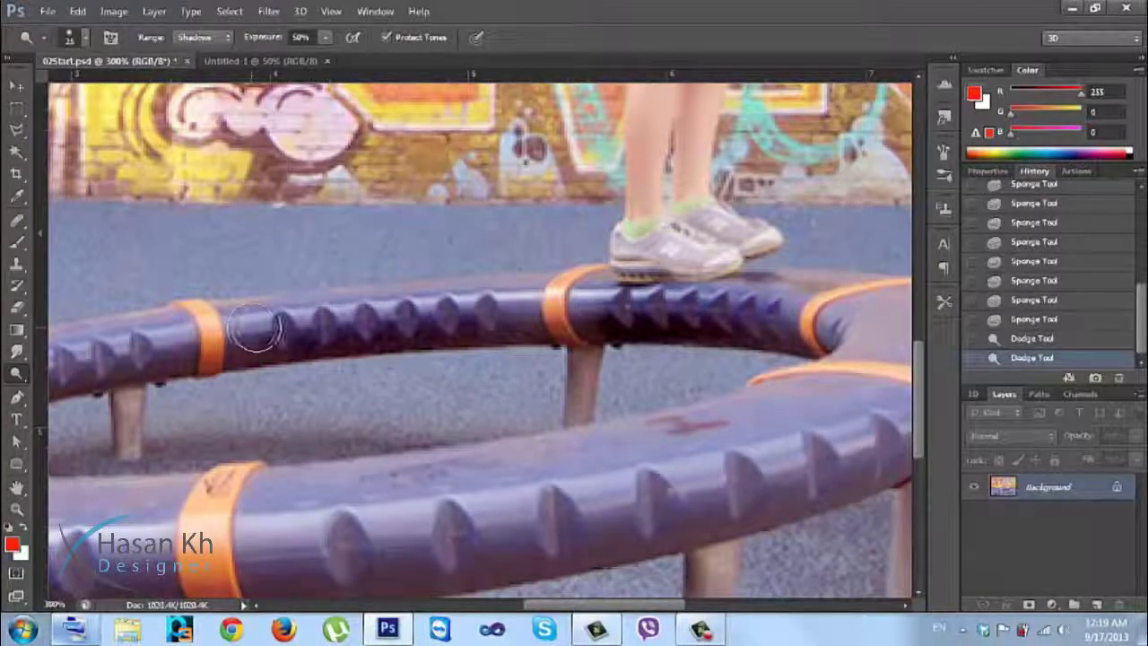
{"action": "left_click_drag", "start_coordinate": [710, 334], "coordinate": [663, 334]}
{"action": "left_click_drag", "start_coordinate": [439, 337], "coordinate": [257, 350]}
{"action": "key", "text": "ctrl+minus"}
{"action": "key", "text": "ctrl+minus"}
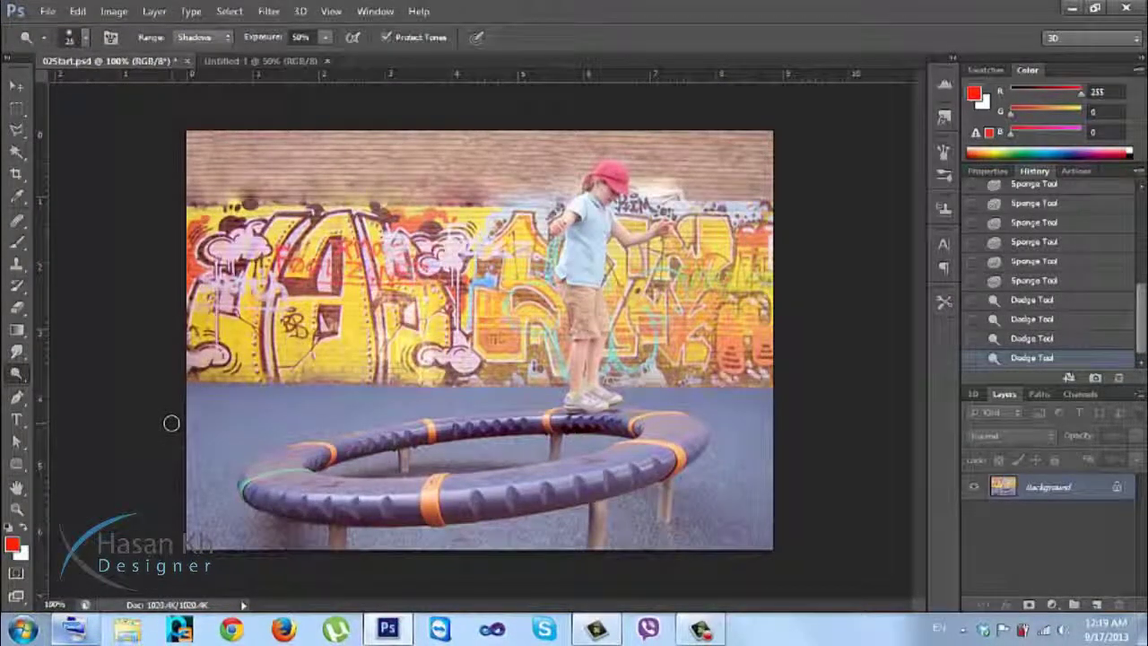
Step: Darken the plain brick strip above the graffiti with the Burn tool, using a 200 brush, Midtones range and 100% exposure
{"action": "mouse_move", "coordinate": [11, 383]}
{"action": "left_mouse_down"}
{"action": "mouse_move", "coordinate": [54, 376]}
{"action": "mouse_move", "coordinate": [59, 391]}
{"action": "left_mouse_up"}
{"action": "key", "text": "bracketright"}
{"action": "key", "text": "bracketright"}
{"action": "key", "text": "bracketright"}
{"action": "key", "text": "bracketright"}
{"action": "key", "text": "bracketright"}
{"action": "key", "text": "bracketright"}
{"action": "key", "text": "bracketright"}
{"action": "key", "text": "bracketright"}
{"action": "key", "text": "bracketright"}
{"action": "key", "text": "bracketright"}
{"action": "key", "text": "bracketright"}
{"action": "key", "text": "bracketright"}
{"action": "key", "text": "bracketright"}
{"action": "key", "text": "bracketright"}
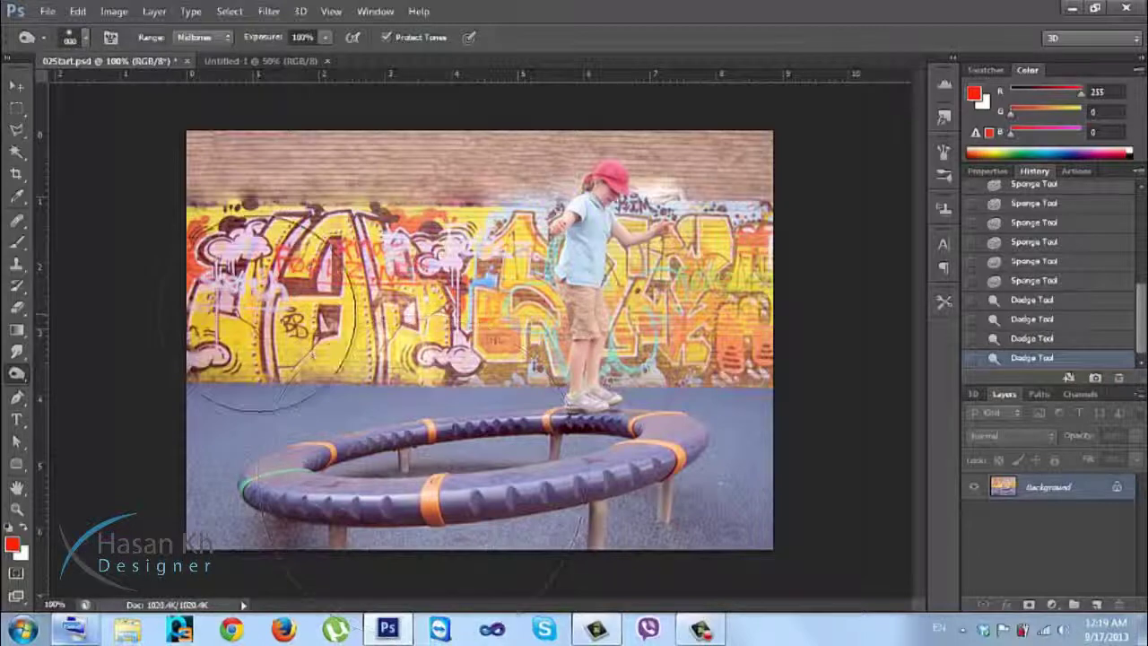
{"action": "key", "text": "bracketleft"}
{"action": "key", "text": "bracketleft"}
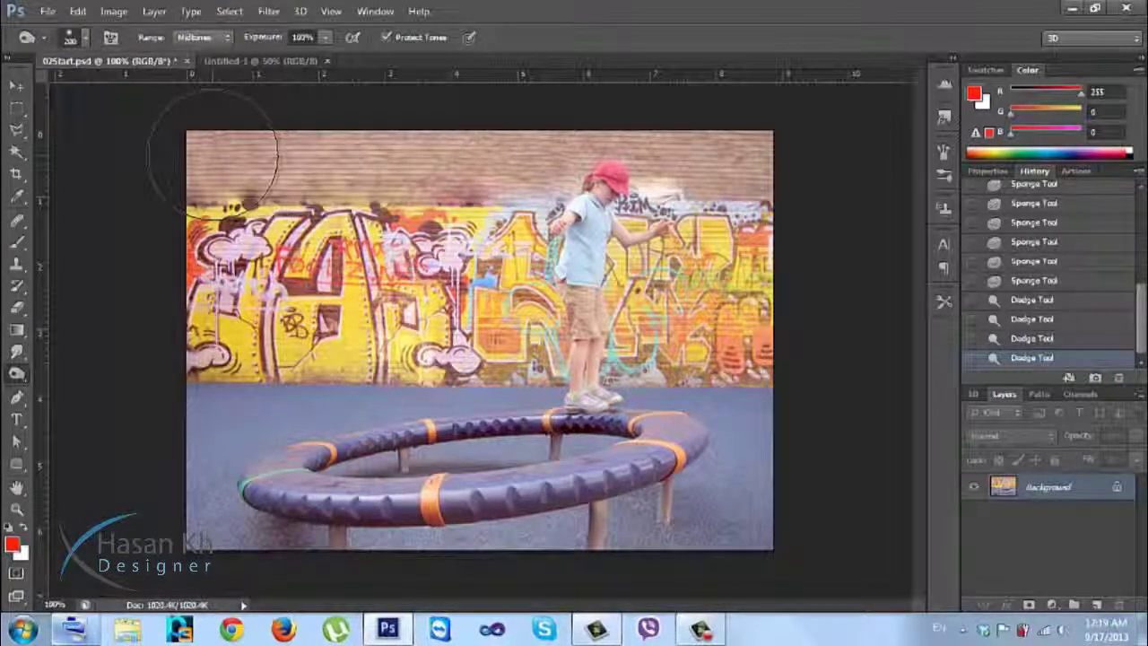
{"action": "mouse_move", "coordinate": [225, 162]}
{"action": "left_mouse_down"}
{"action": "mouse_move", "coordinate": [551, 166]}
{"action": "mouse_move", "coordinate": [780, 149]}
{"action": "left_mouse_up"}
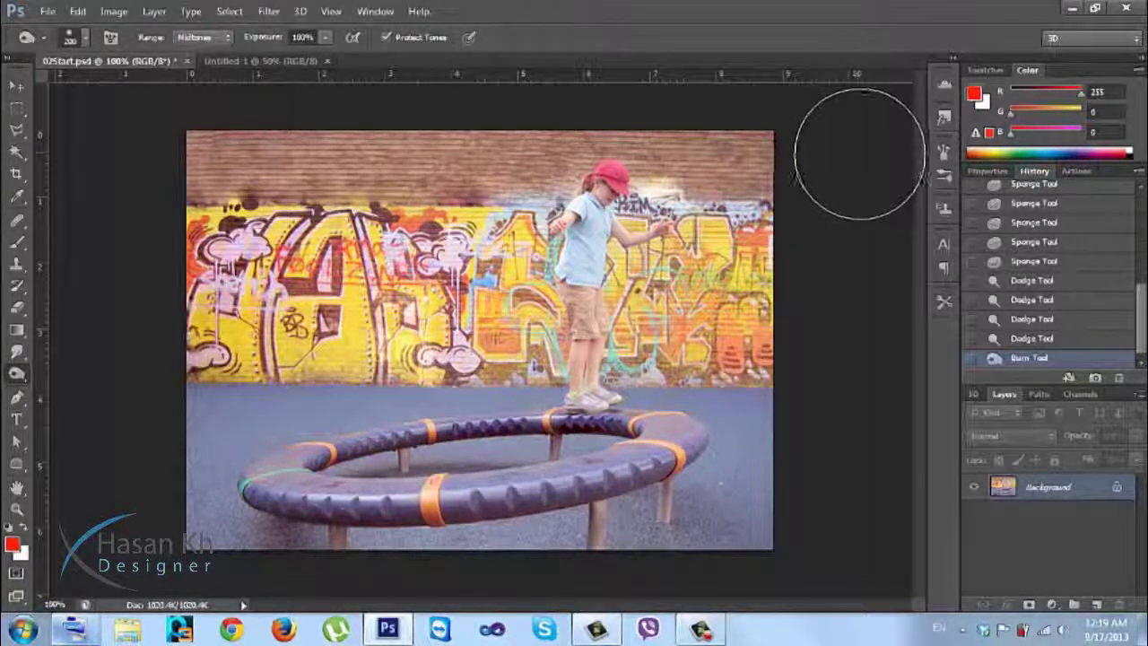
Step: Compare the brick wall before and after the Burn stroke using the last Dodge and Burn history states
{"action": "left_click", "coordinate": [1031, 338]}
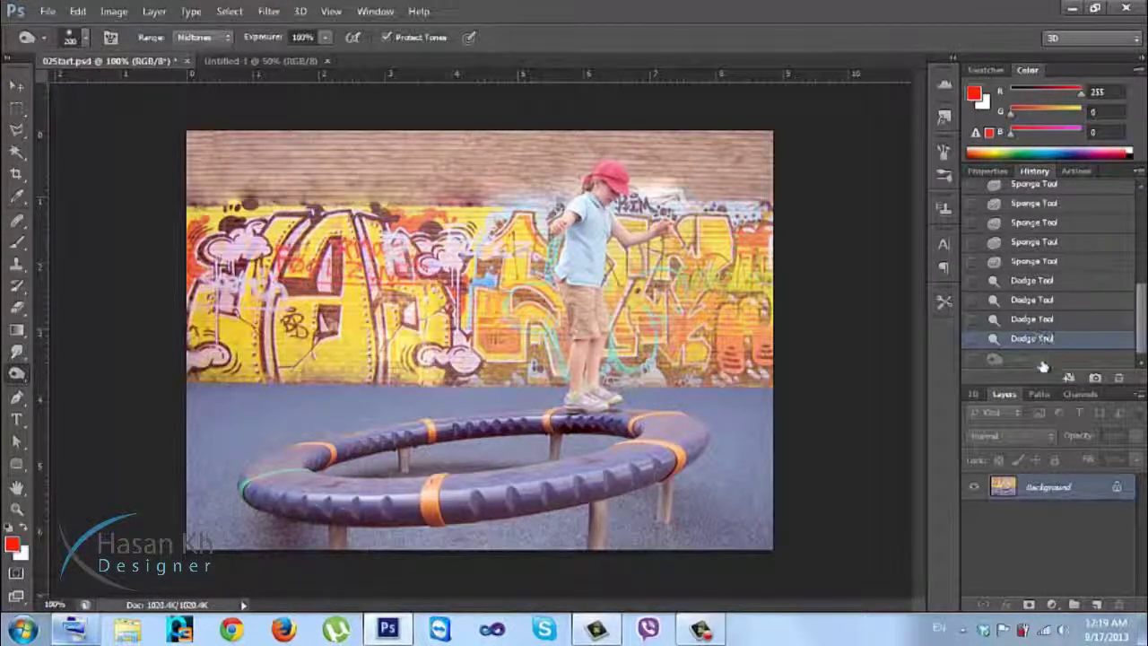
{"action": "left_click", "coordinate": [1039, 359]}
{"action": "left_click", "coordinate": [1035, 319]}
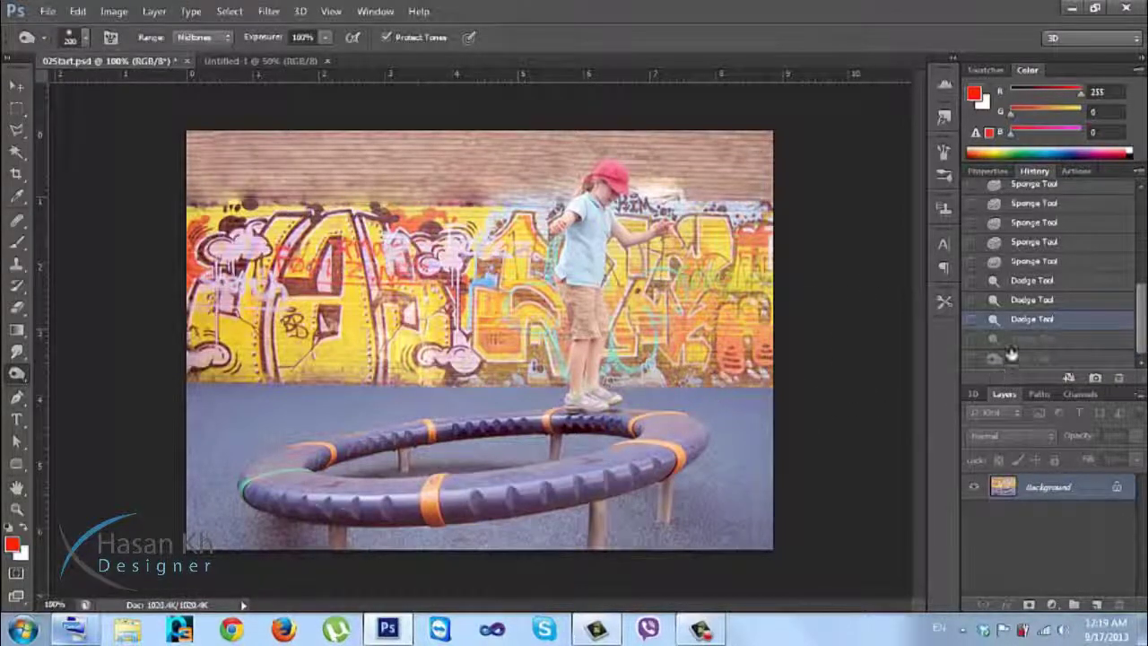
{"action": "left_click", "coordinate": [1015, 340]}
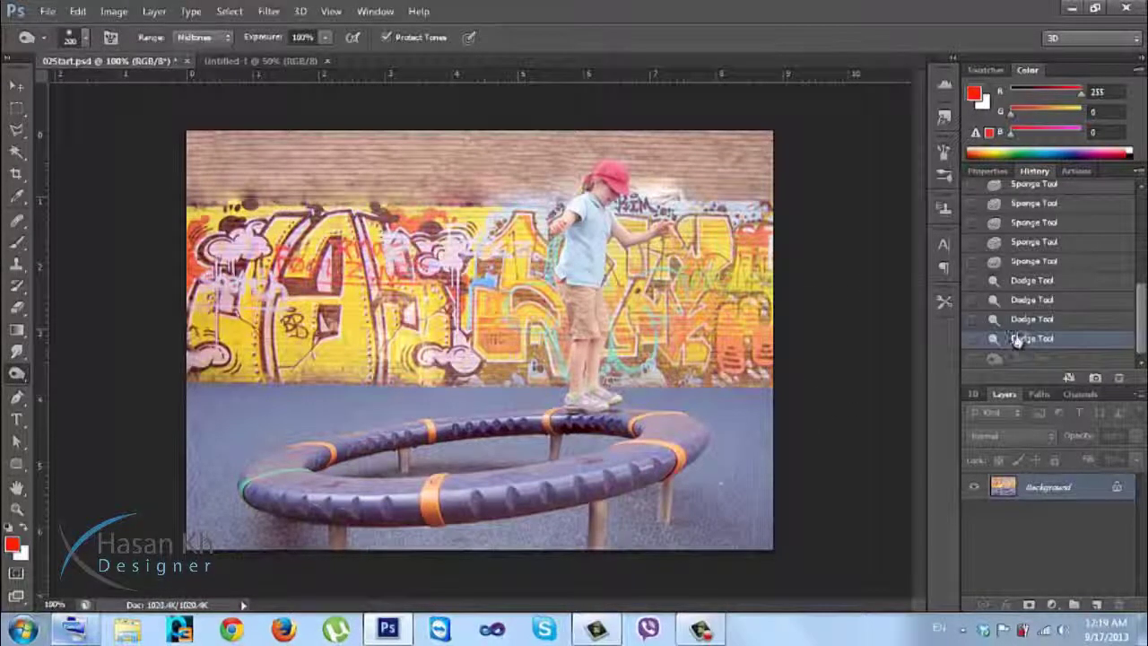
Step: Compare the ring before and after dodging using the last Sponge and last Dodge history states, and return to the Burn state
{"action": "left_click", "coordinate": [1029, 262]}
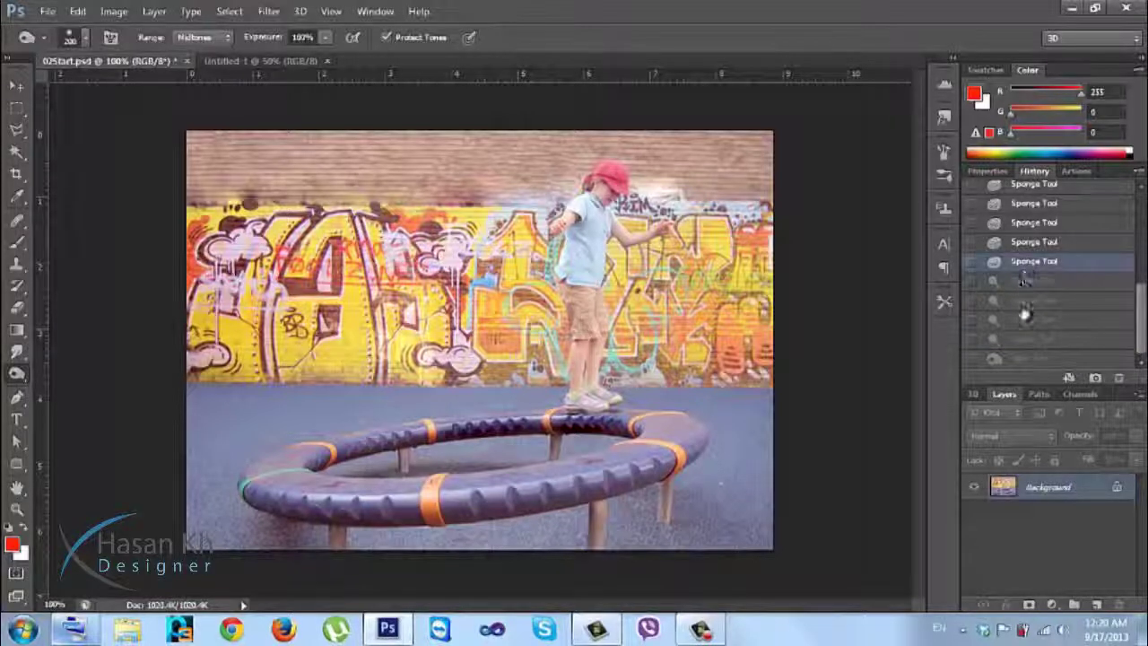
{"action": "left_click", "coordinate": [1020, 339]}
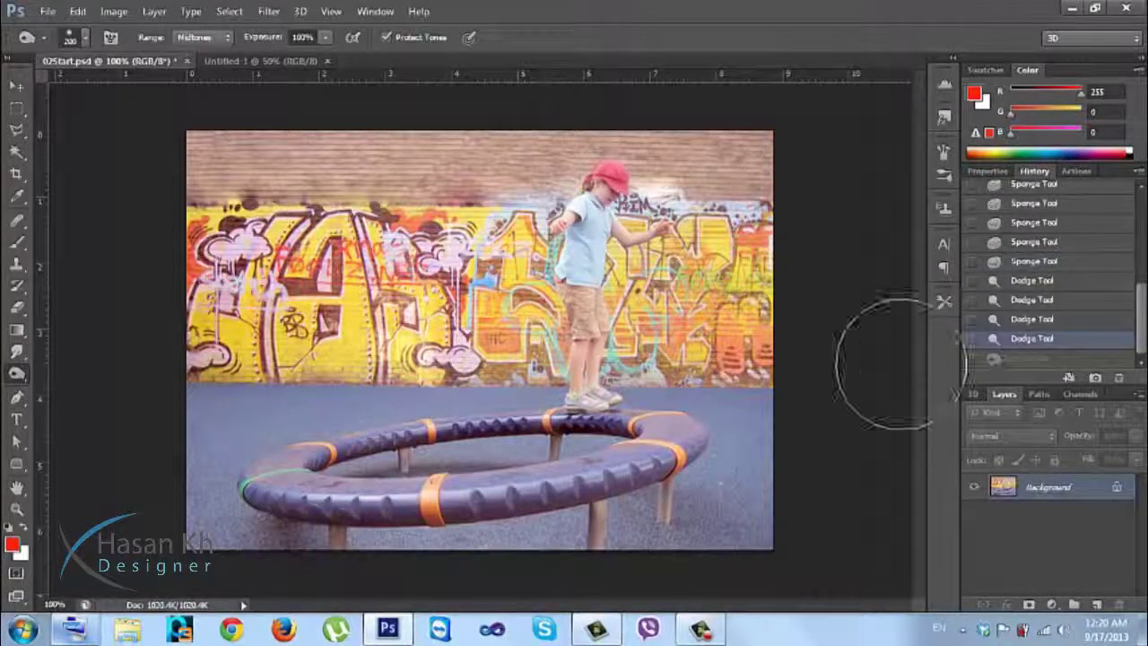
{"action": "left_click", "coordinate": [16, 85]}
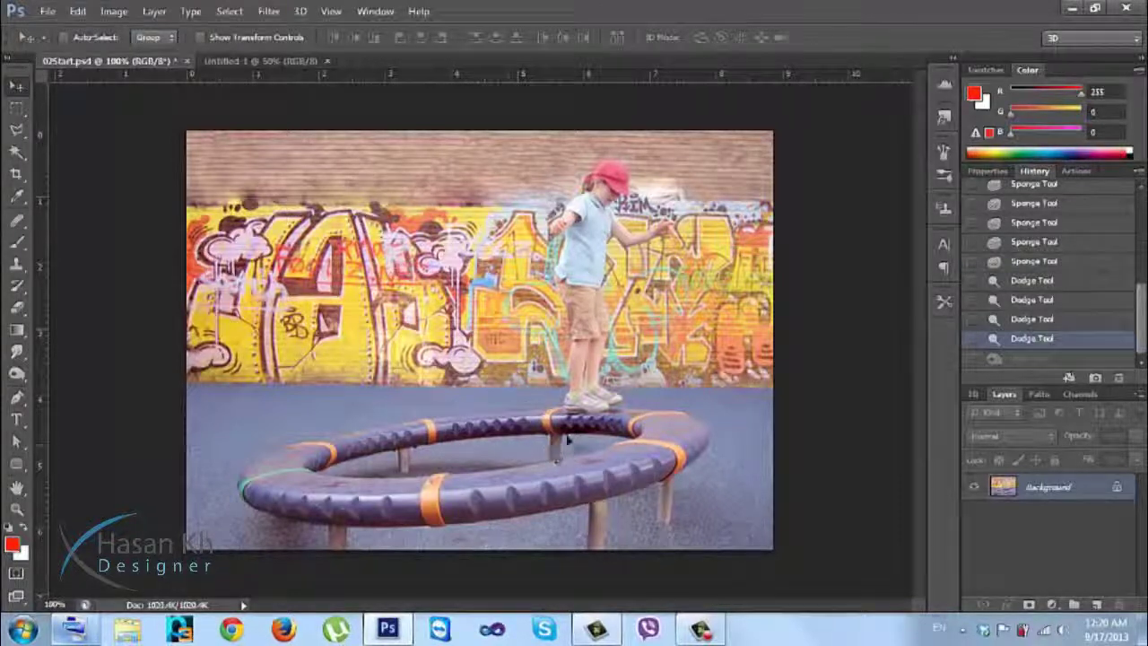
{"action": "left_click", "coordinate": [1010, 265]}
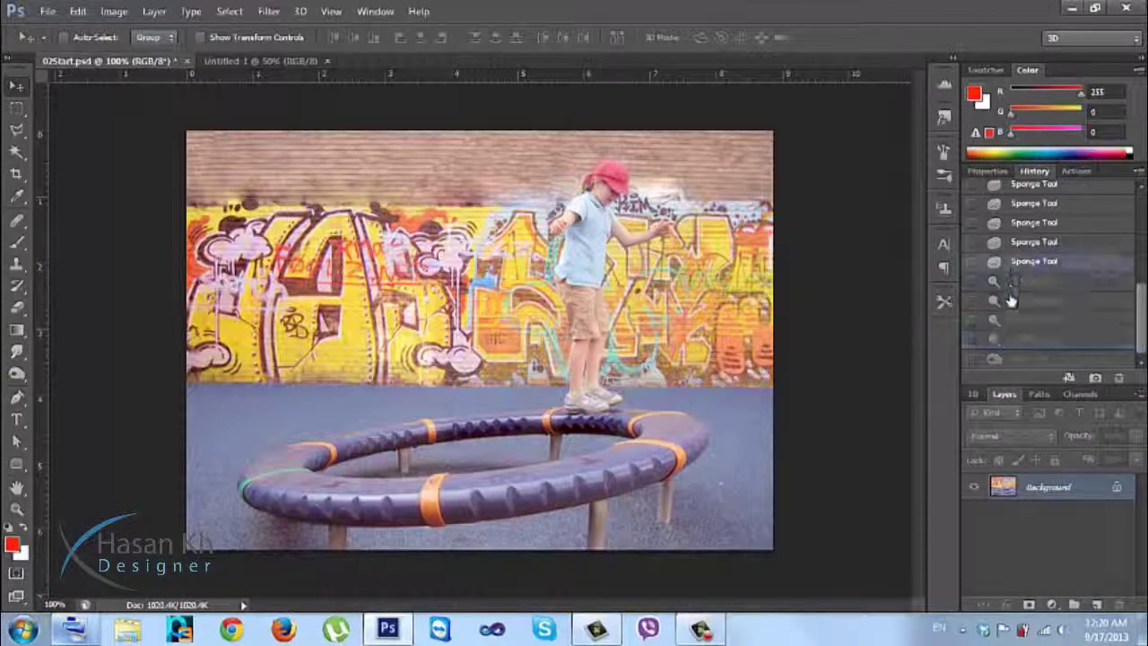
{"action": "left_click", "coordinate": [1015, 340]}
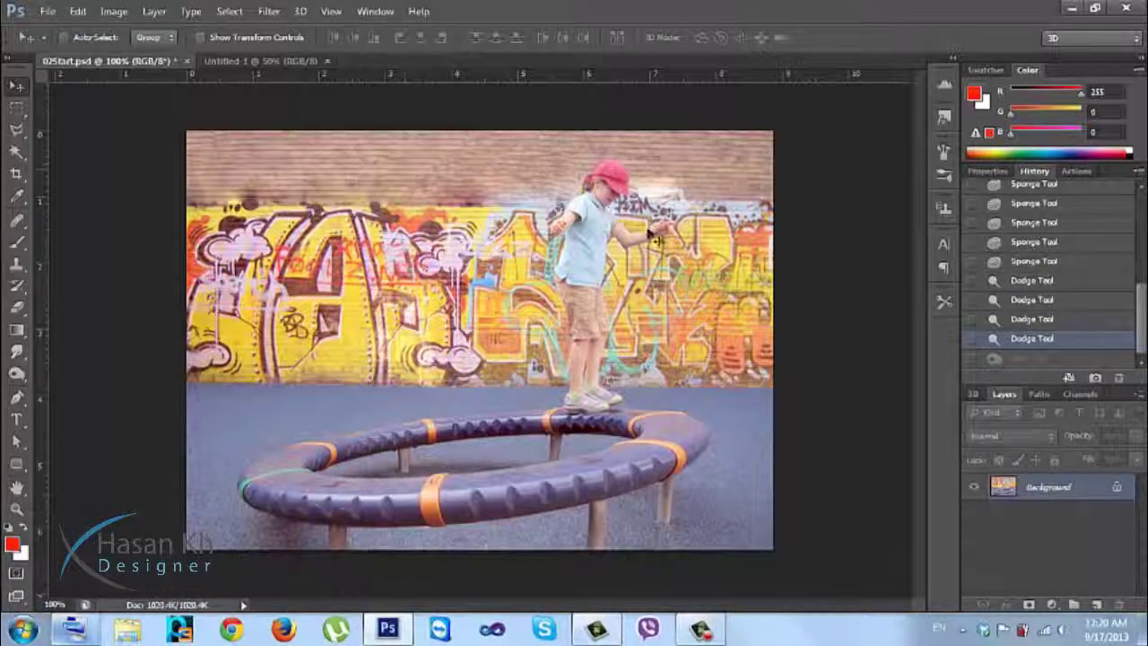
{"action": "left_click", "coordinate": [1022, 361]}
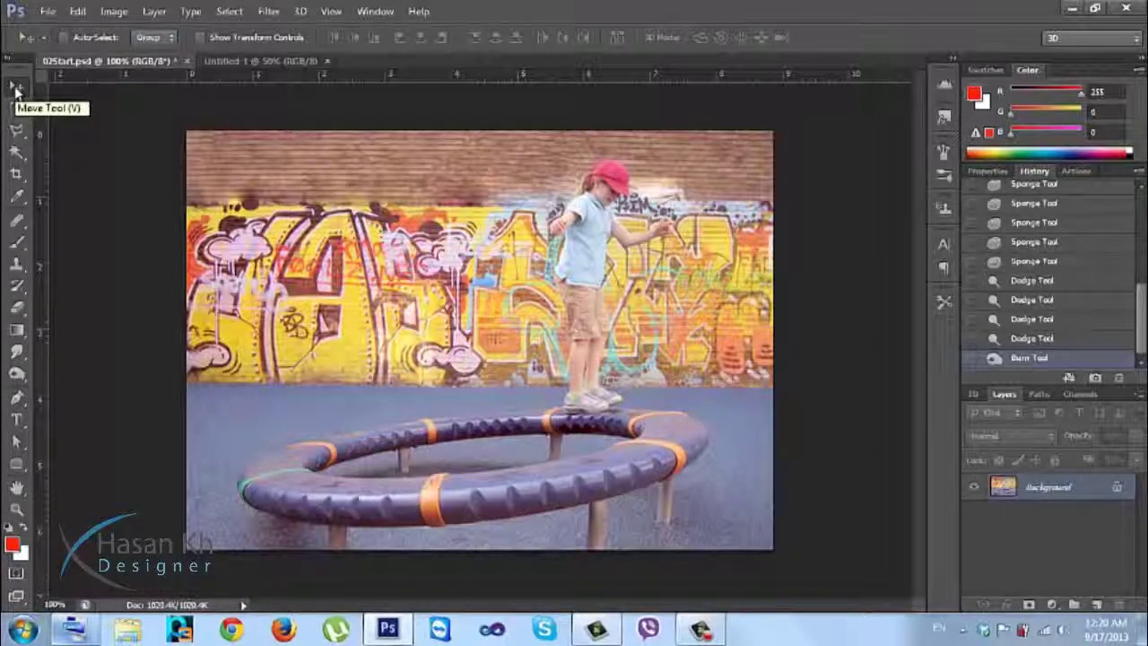
Step: Open the Reduce Noise filter for the Background layer
{"action": "key", "text": "ctrl+plus"}
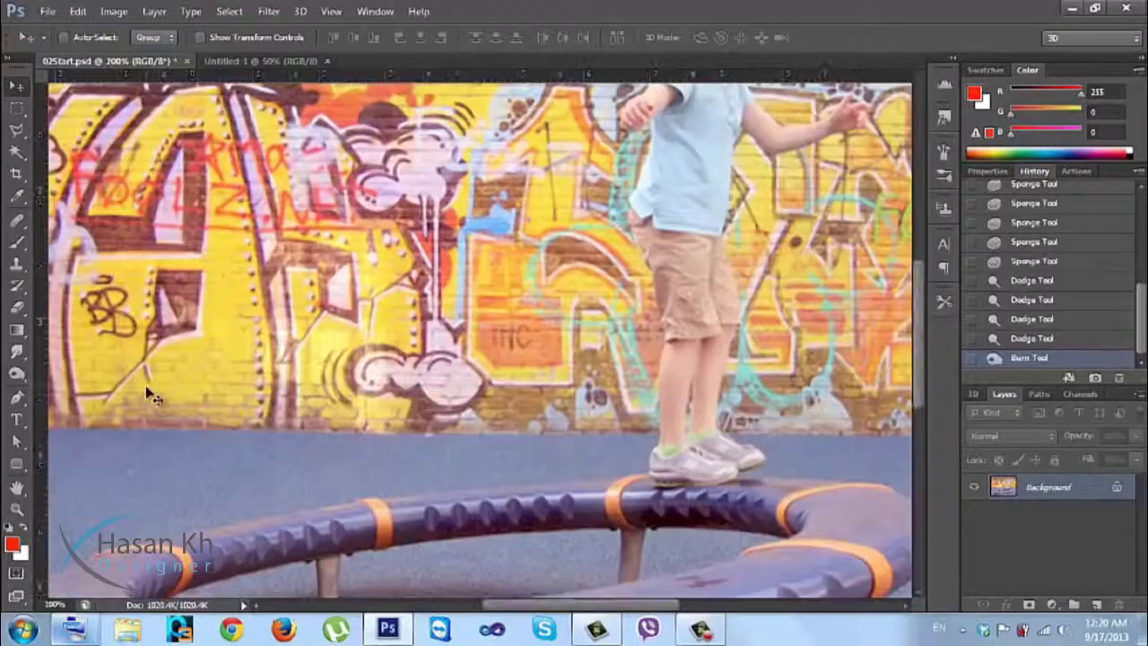
{"action": "left_click_drag", "start_coordinate": [305, 489], "coordinate": [352, 378]}
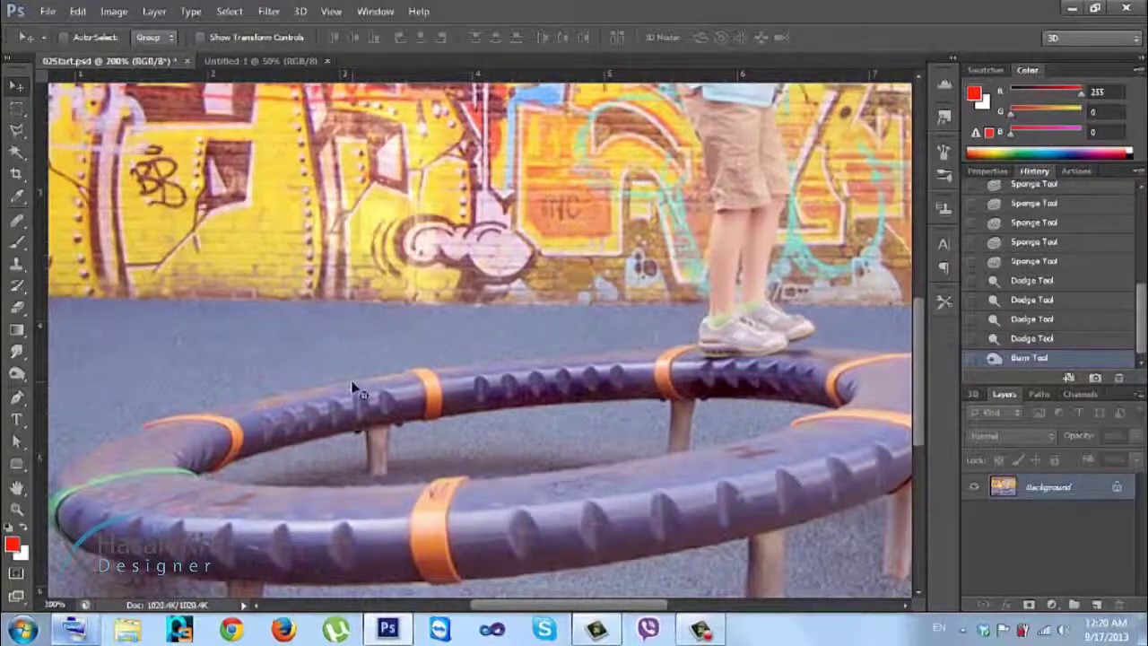
{"action": "key", "text": "ctrl+plus"}
{"action": "left_click_drag", "start_coordinate": [568, 431], "coordinate": [383, 386]}
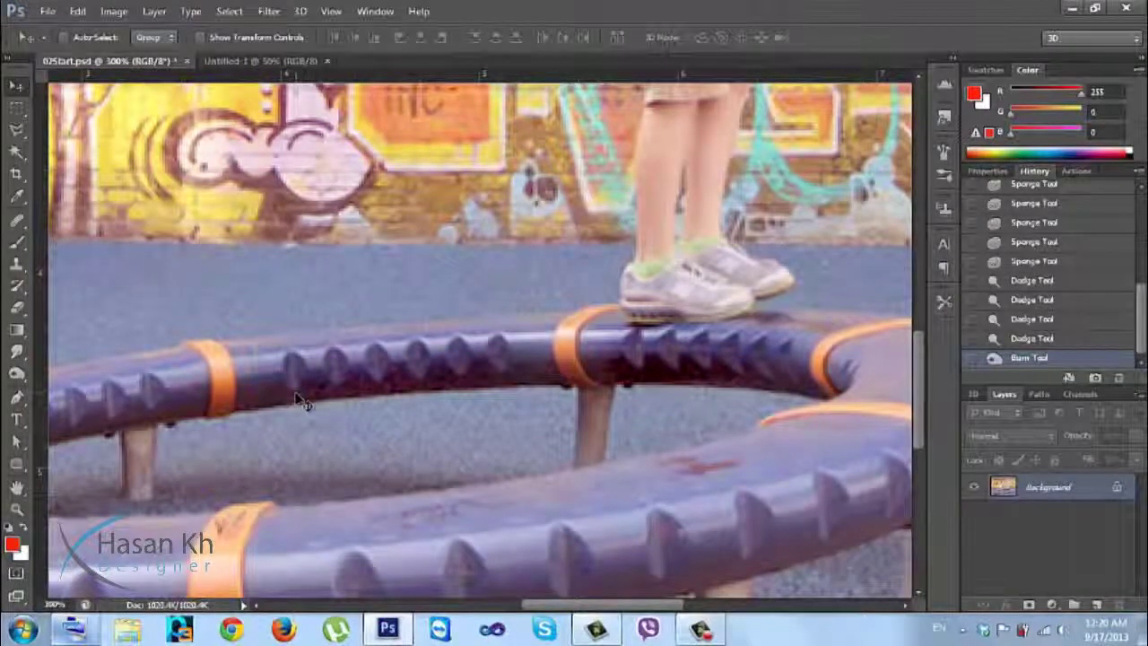
{"action": "key", "text": "ctrl+minus"}
{"action": "key", "text": "ctrl+minus"}
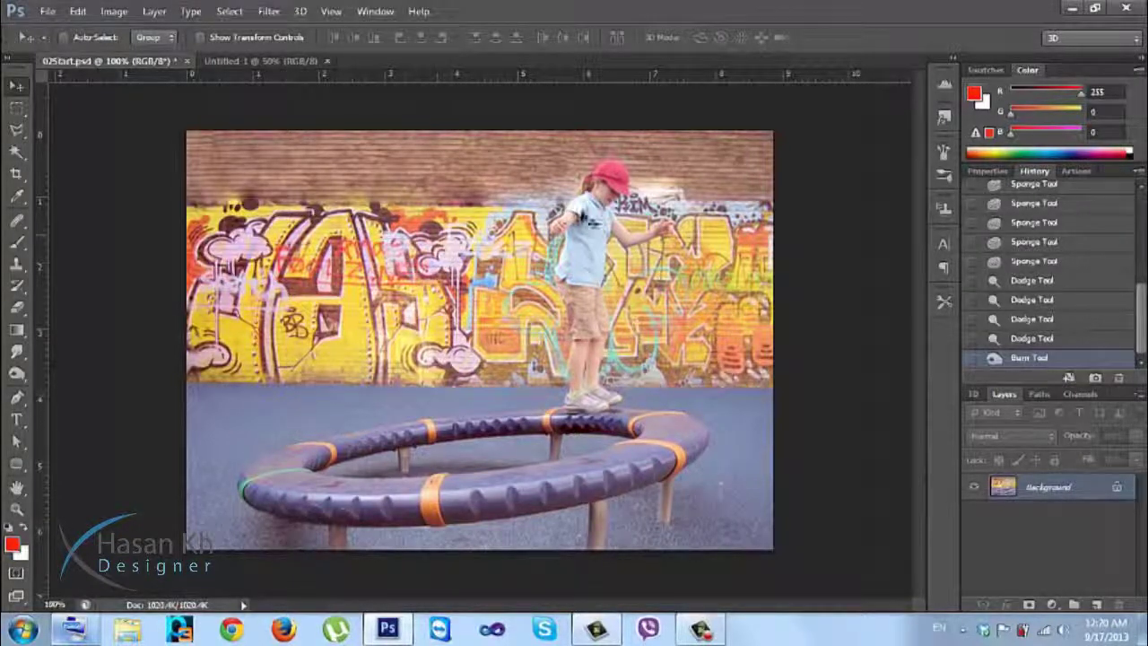
{"action": "left_click", "coordinate": [268, 10]}
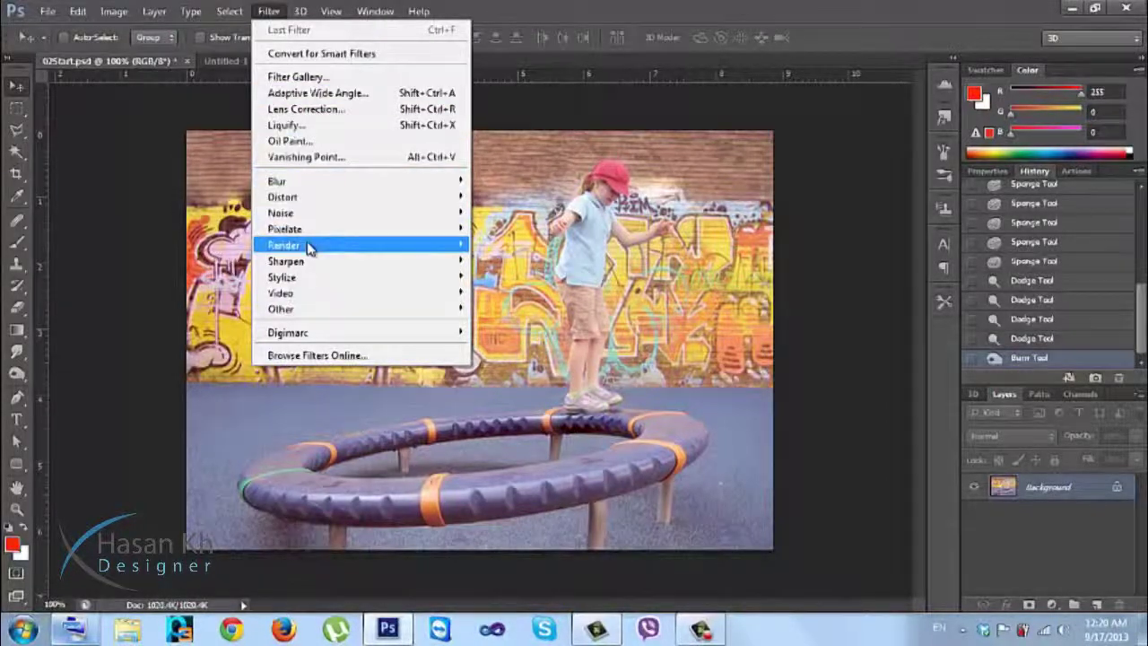
{"action": "mouse_move", "coordinate": [294, 218]}
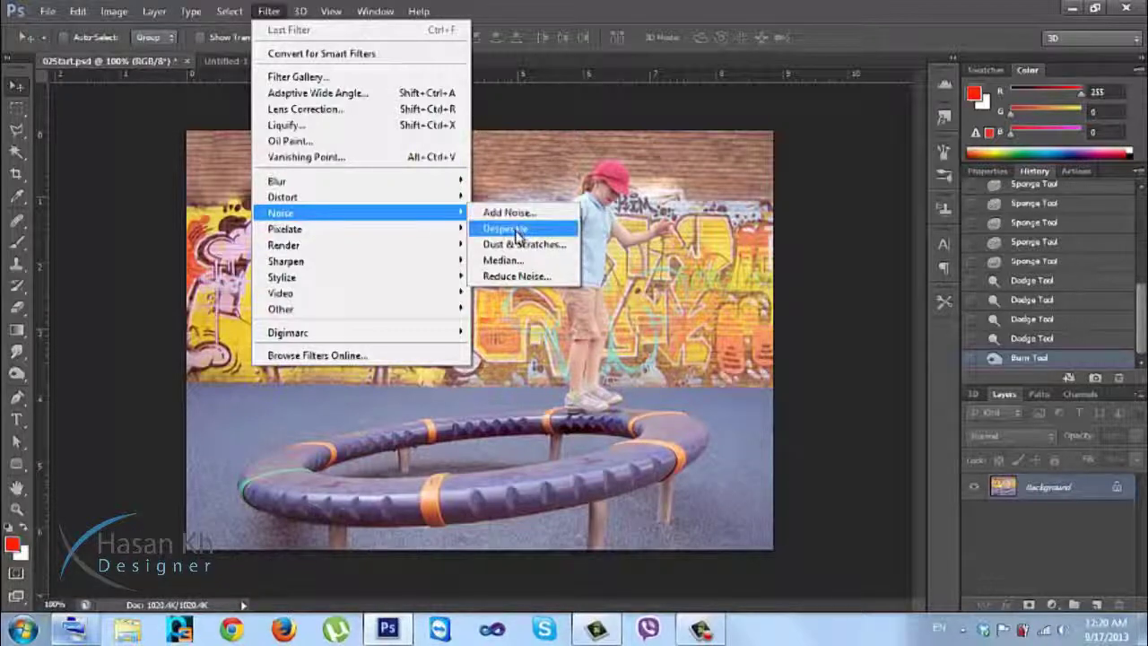
{"action": "left_click", "coordinate": [491, 278]}
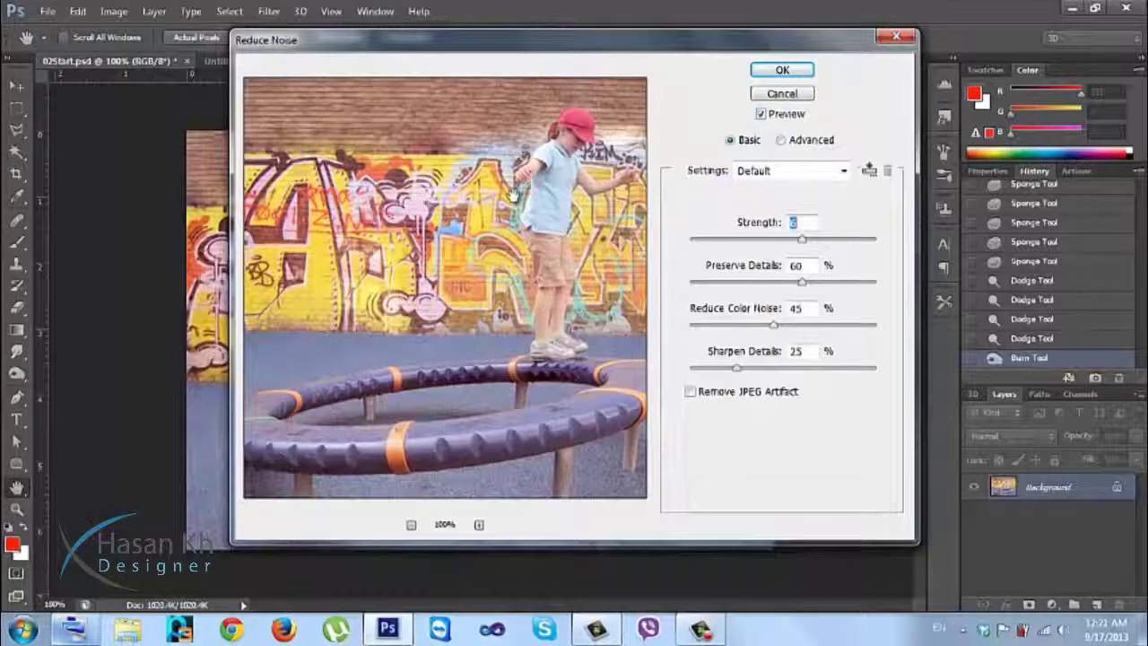
Step: Examine the noise on the ring and the ground around the child's shoes in the Reduce Noise preview at 200%
{"action": "left_click_drag", "start_coordinate": [406, 48], "coordinate": [577, 89]}
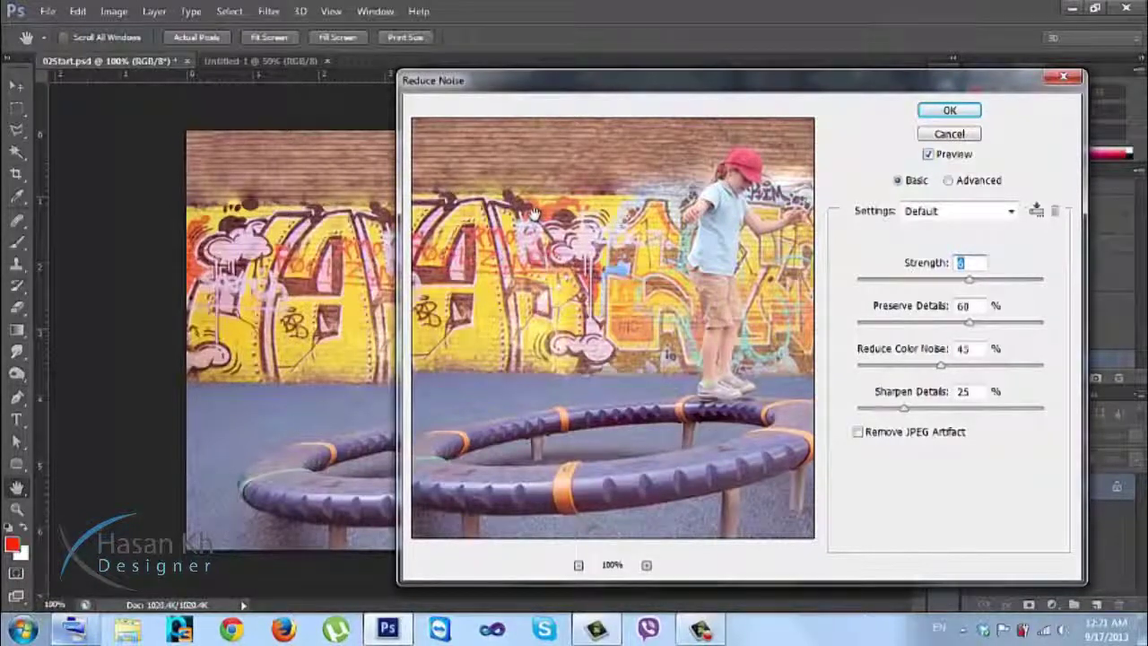
{"action": "scroll", "coordinate": [535, 215], "scroll_direction": "up", "scroll_amount": 3}
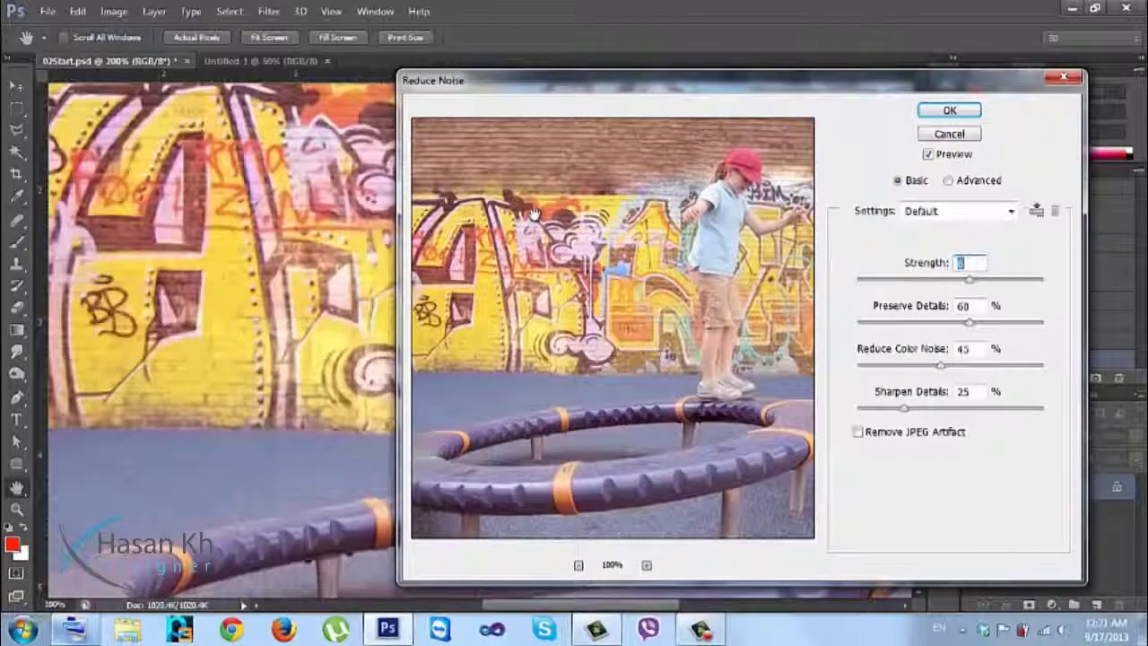
{"action": "scroll", "coordinate": [535, 215], "scroll_direction": "down", "scroll_amount": 3}
{"action": "left_click", "coordinate": [645, 564]}
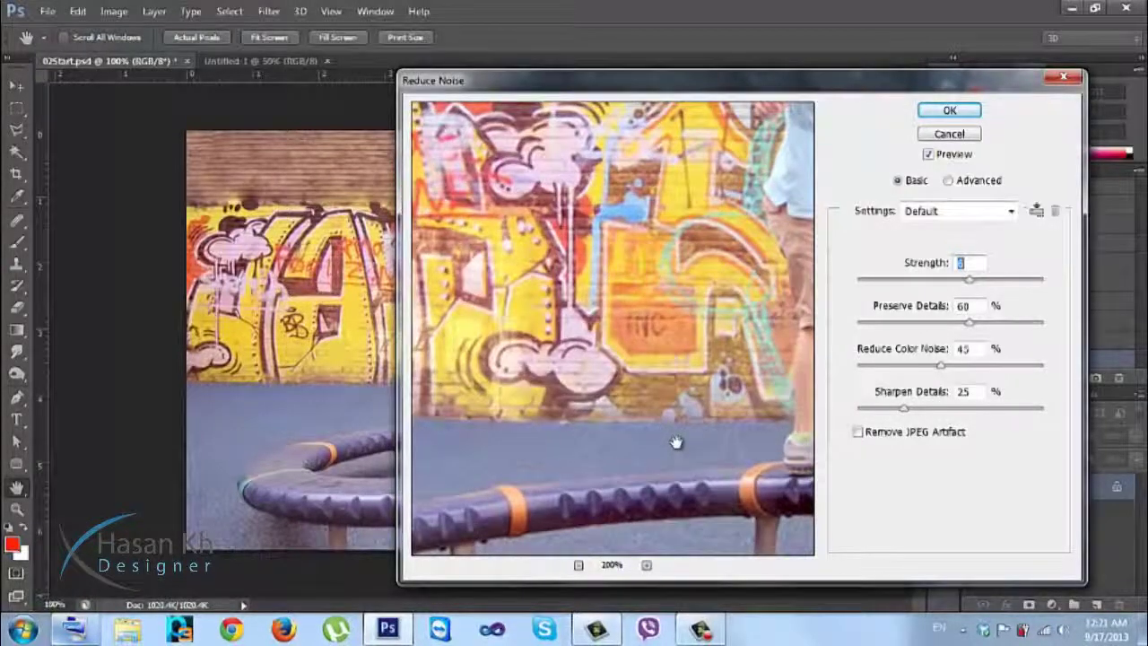
{"action": "left_click_drag", "start_coordinate": [673, 419], "coordinate": [628, 282]}
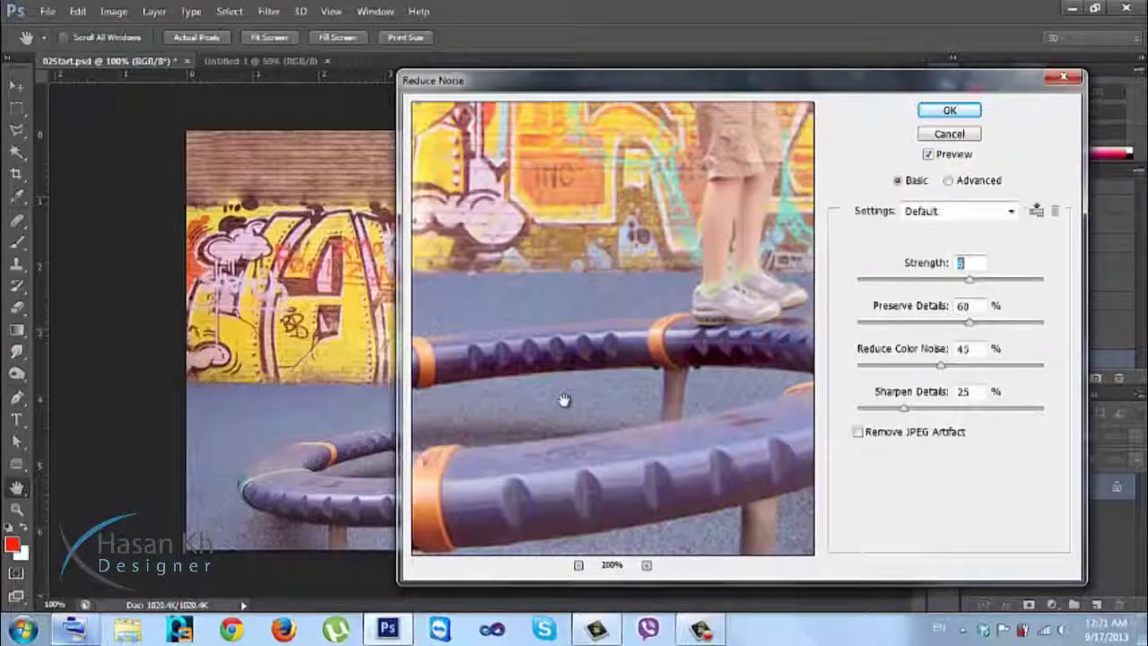
{"action": "left_click_drag", "start_coordinate": [525, 396], "coordinate": [523, 400]}
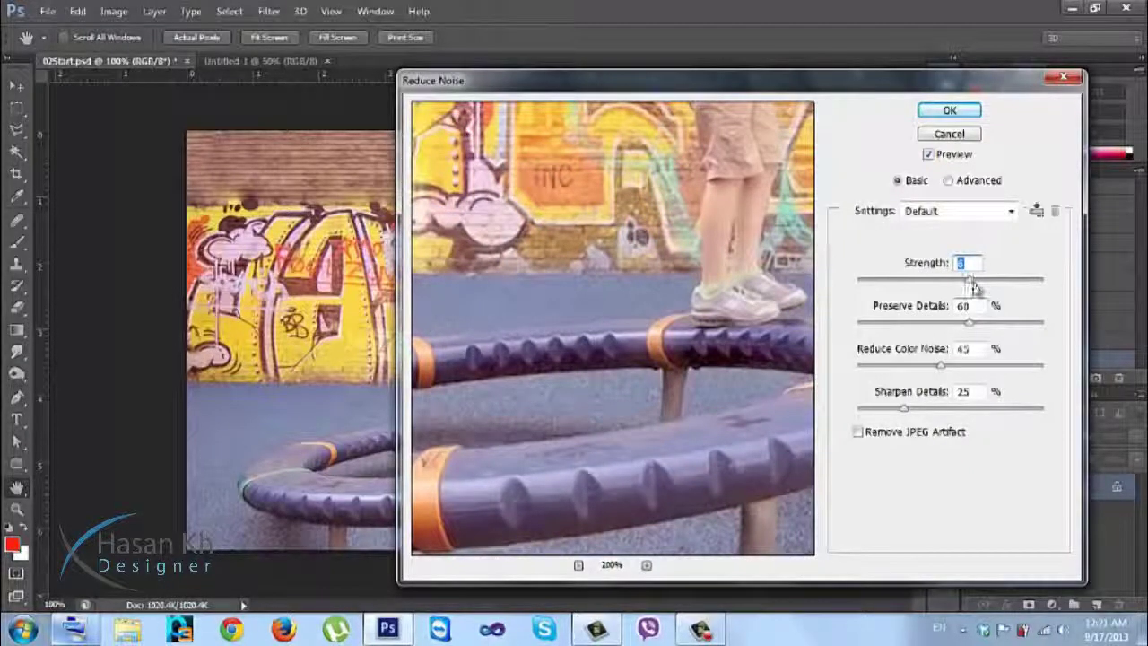
Step: Try a noise reduction Strength of 9, settle on 6, and set Preserve Details to 7%
{"action": "left_click_drag", "start_coordinate": [972, 285], "coordinate": [1033, 281]}
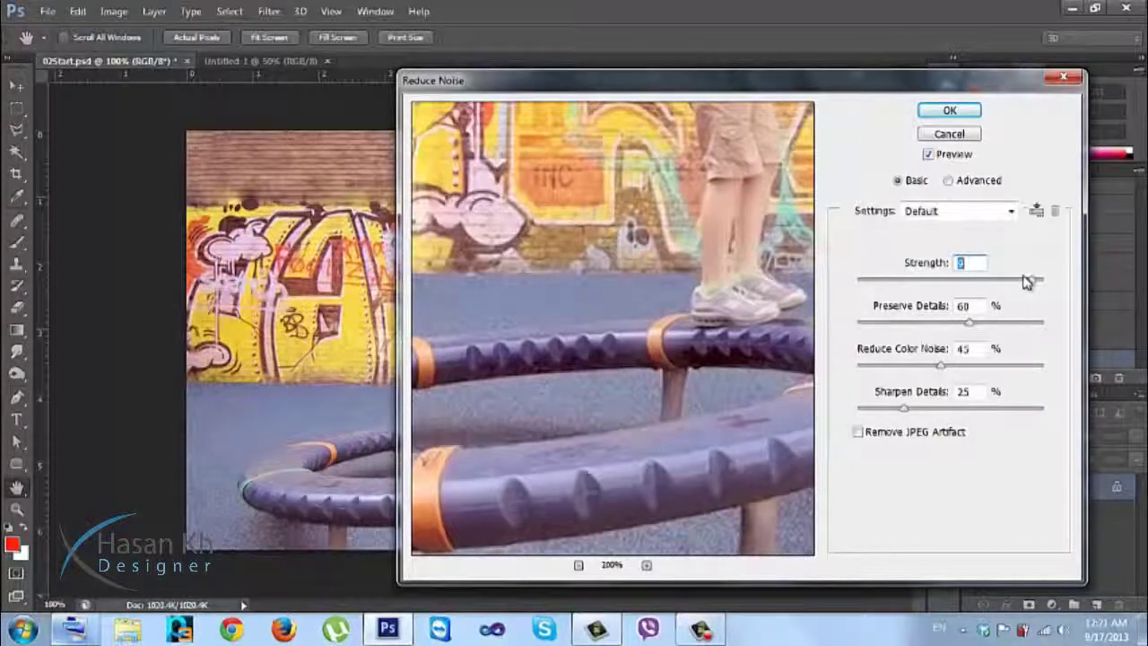
{"action": "left_click_drag", "start_coordinate": [1028, 281], "coordinate": [968, 283]}
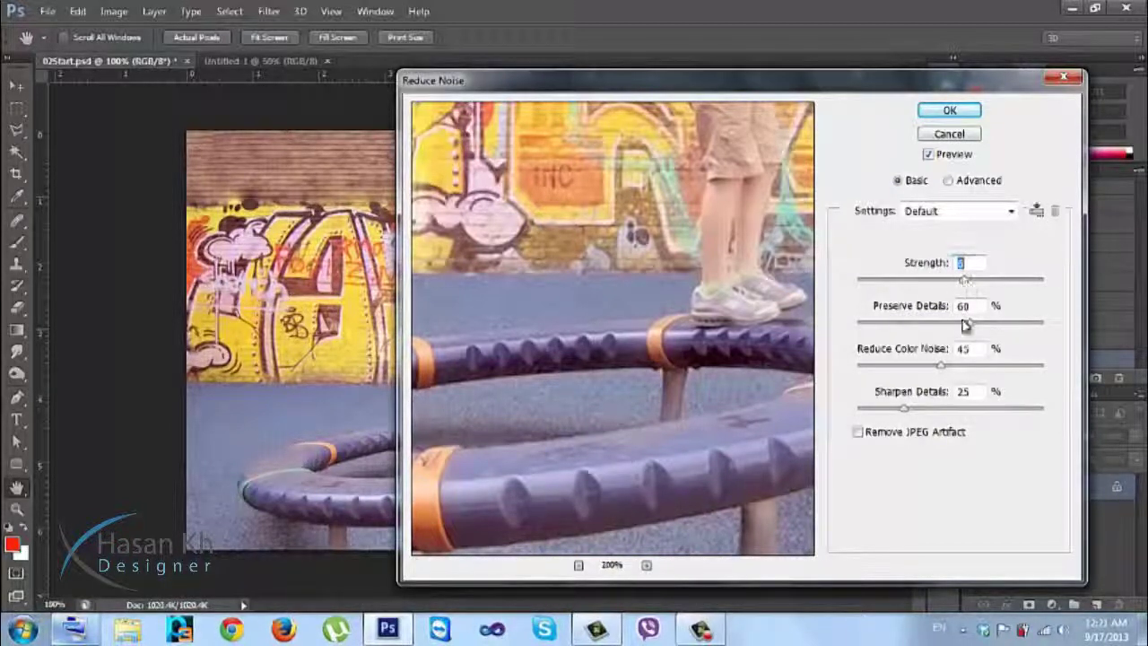
{"action": "left_click_drag", "start_coordinate": [969, 327], "coordinate": [868, 334]}
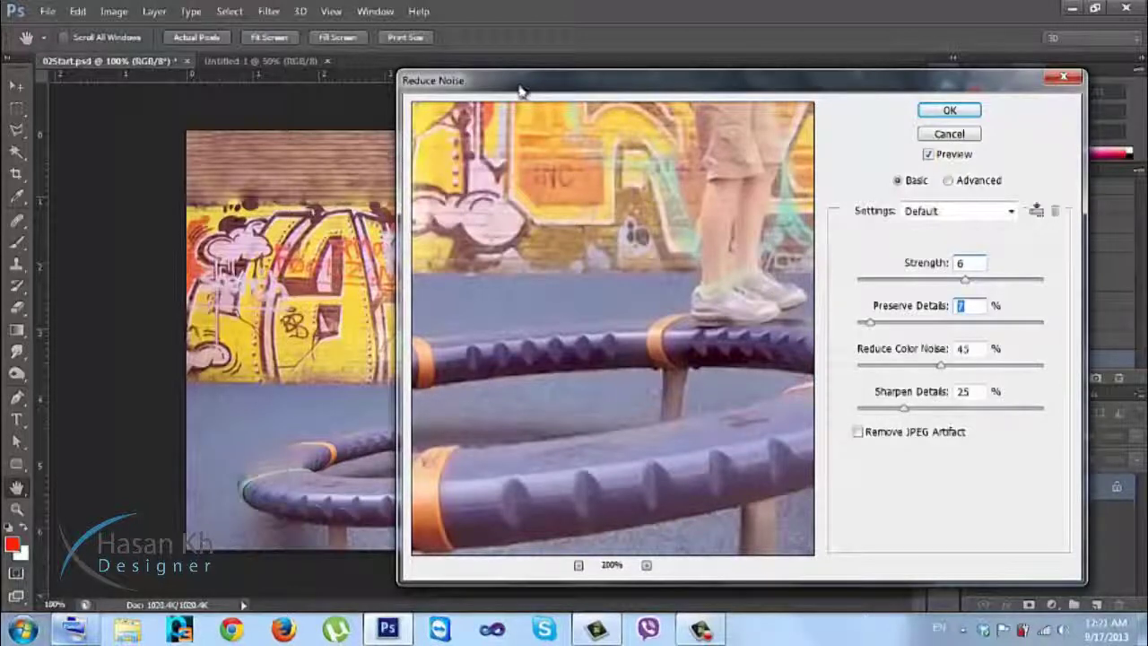
{"action": "left_click", "coordinate": [579, 563]}
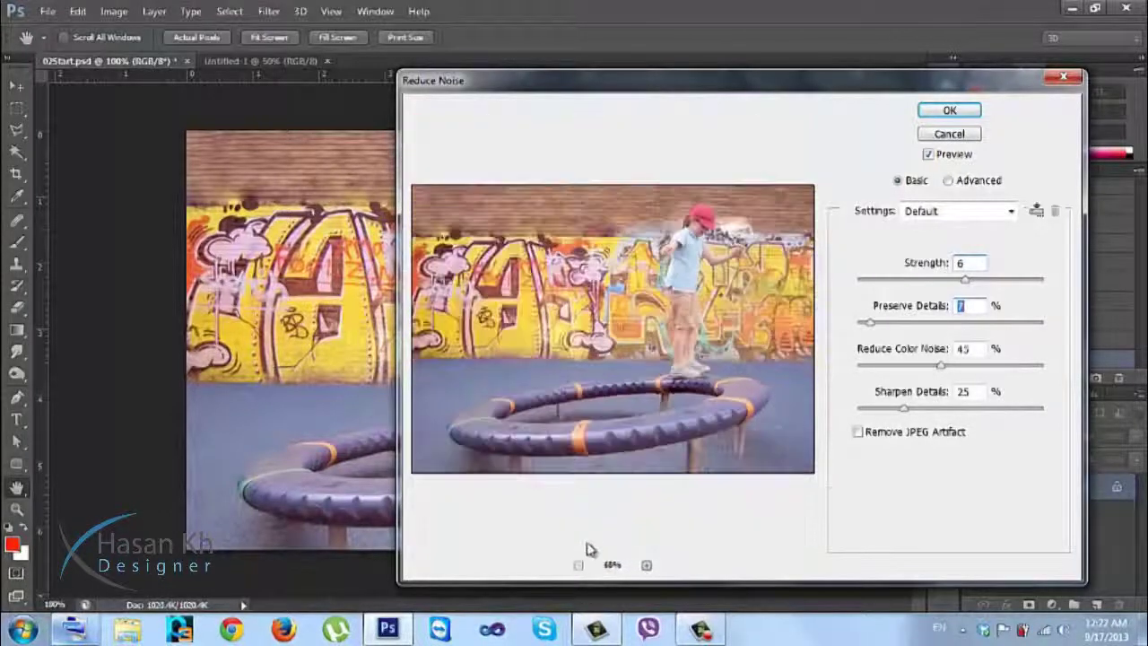
Step: Move the Reduce Noise dialog aside to inspect the noise-reduced graffiti, ring and child in the document itself
{"action": "left_click_drag", "start_coordinate": [740, 85], "coordinate": [1082, 75]}
{"action": "left_click_drag", "start_coordinate": [773, 131], "coordinate": [3, 461]}
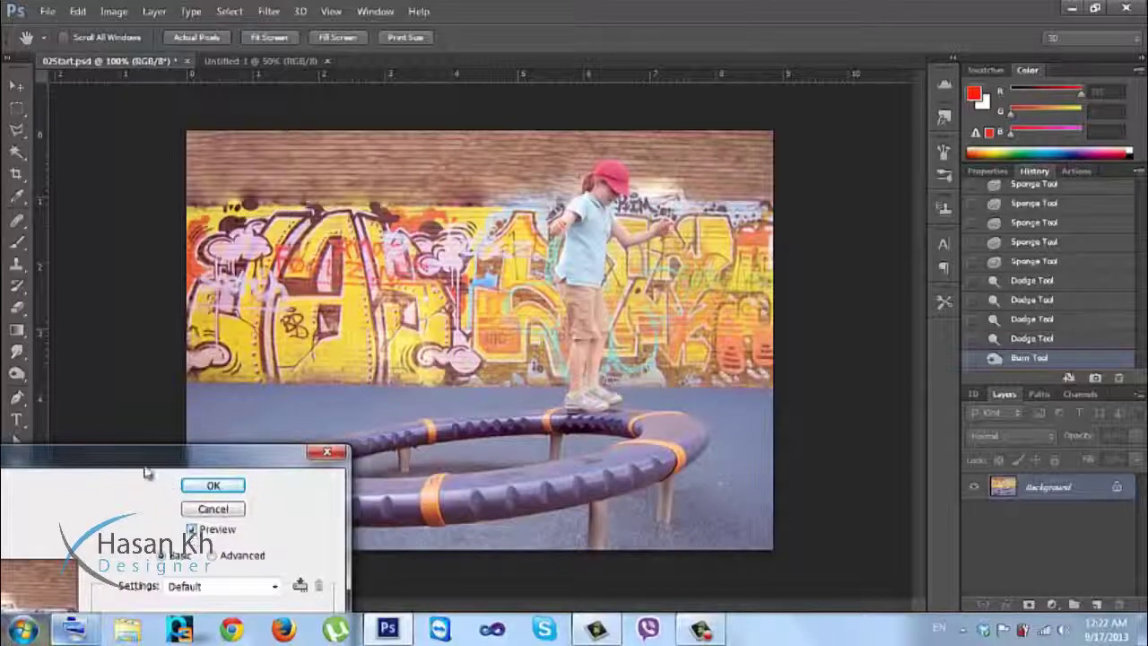
{"action": "left_click_drag", "start_coordinate": [124, 456], "coordinate": [560, 127]}
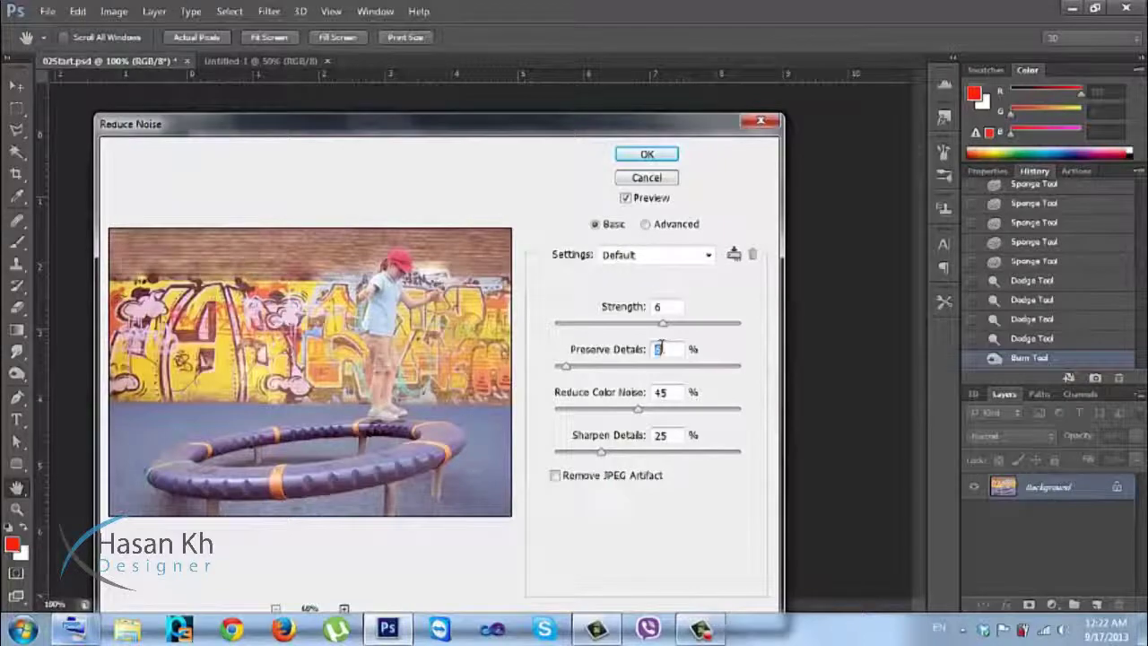
{"action": "left_click_drag", "start_coordinate": [525, 125], "coordinate": [219, 297]}
{"action": "left_click_drag", "start_coordinate": [668, 240], "coordinate": [148, 484]}
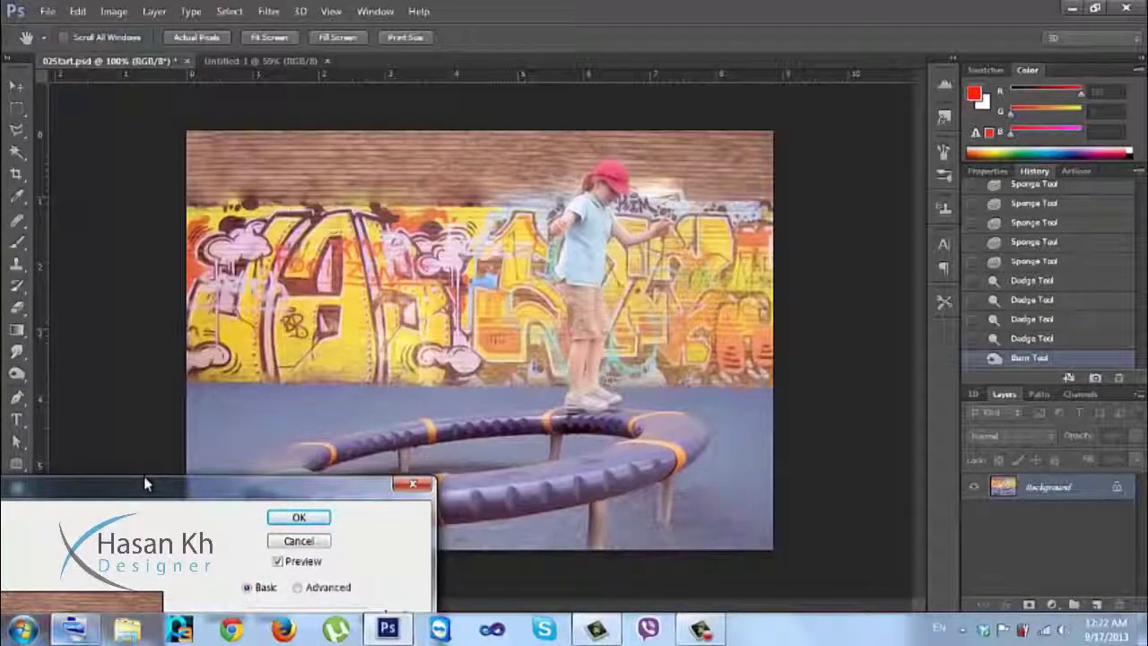
{"action": "left_click_drag", "start_coordinate": [144, 489], "coordinate": [128, 244]}
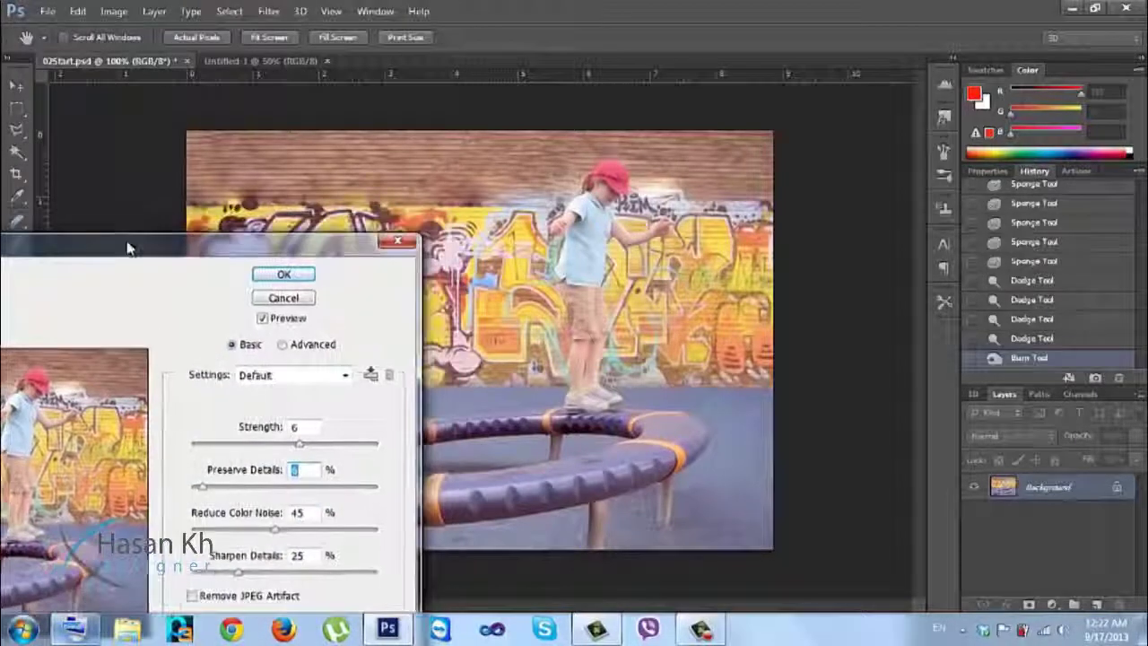
Step: Try Preserve Details from 0% through 17% up to a high percentage, and bring it back to 54%
{"action": "left_click", "coordinate": [300, 468]}
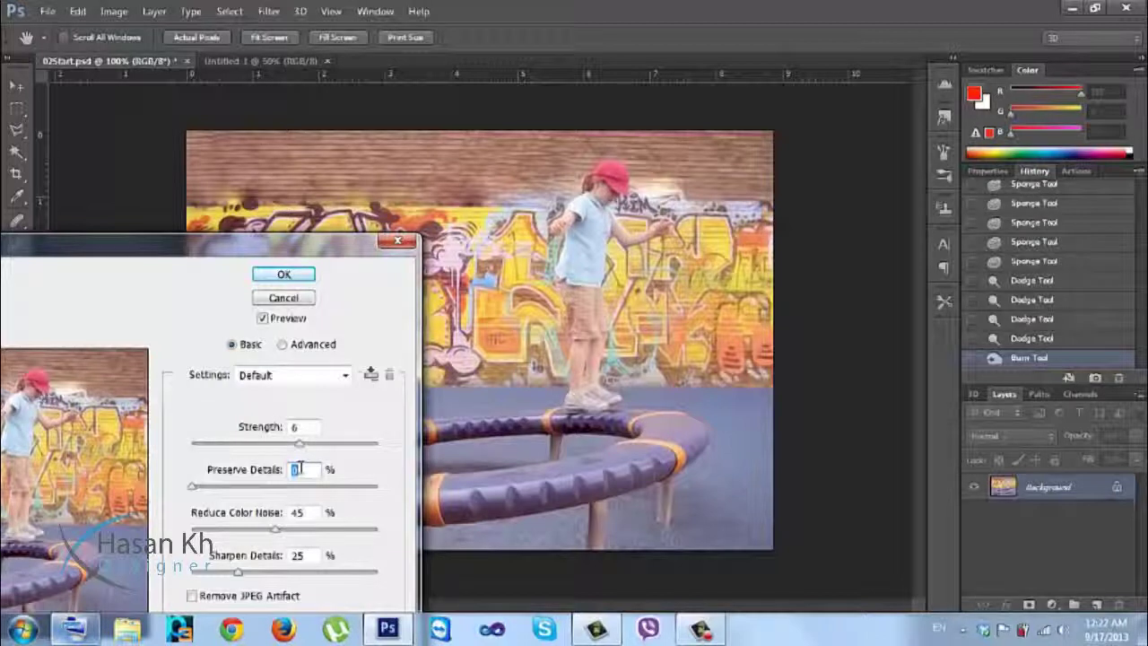
{"action": "key", "text": "Up"}
{"action": "key", "text": "Up"}
{"action": "key", "text": "Up"}
{"action": "key", "text": "Up"}
{"action": "key", "text": "Up"}
{"action": "key", "text": "Up"}
{"action": "key", "text": "Up"}
{"action": "key", "text": "Up"}
{"action": "key", "text": "Up"}
{"action": "key", "text": "Up"}
{"action": "key", "text": "Up"}
{"action": "key", "text": "Up"}
{"action": "key", "text": "Up"}
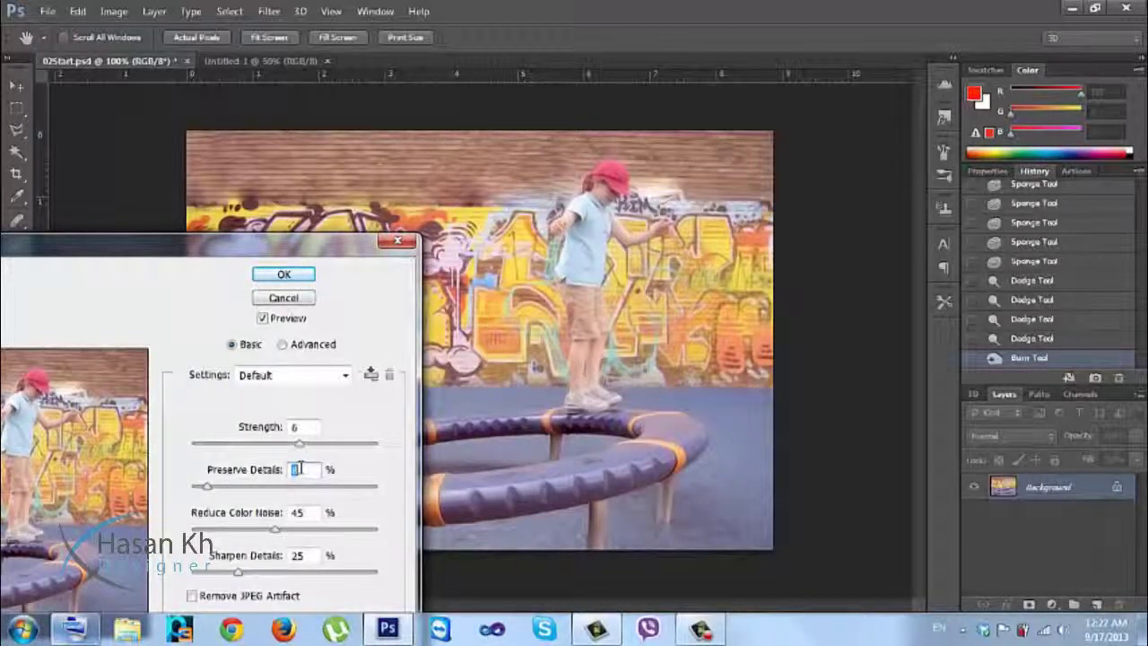
{"action": "key", "text": "Up"}
{"action": "key", "text": "Up"}
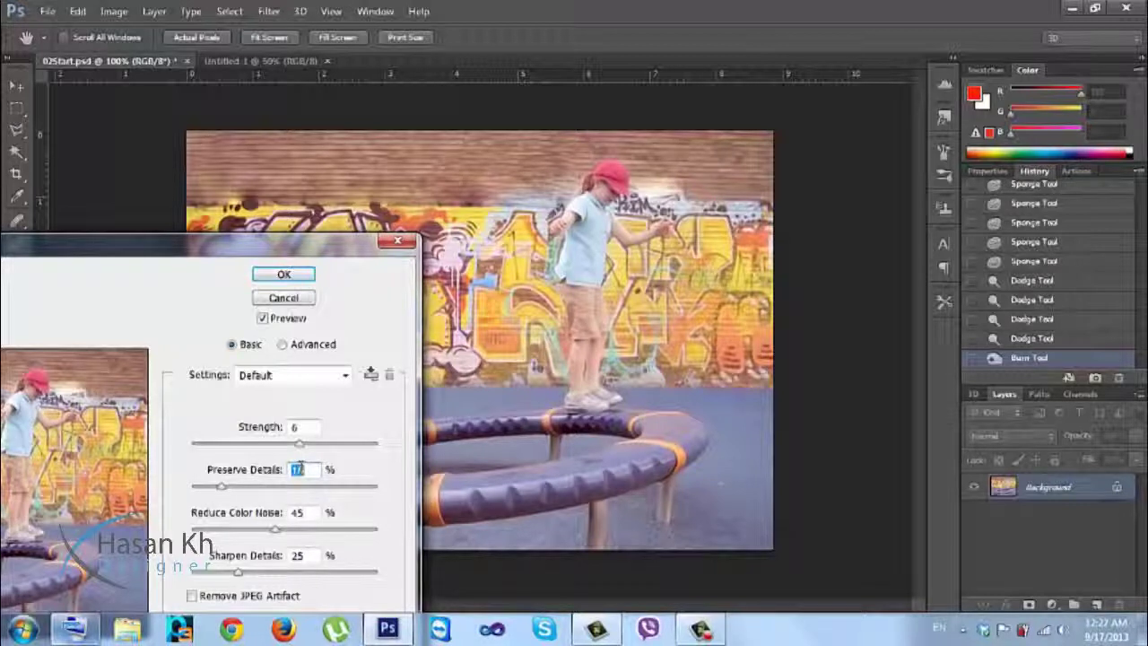
{"action": "key", "text": "Up"}
{"action": "key", "text": "Up"}
{"action": "key", "text": "Up"}
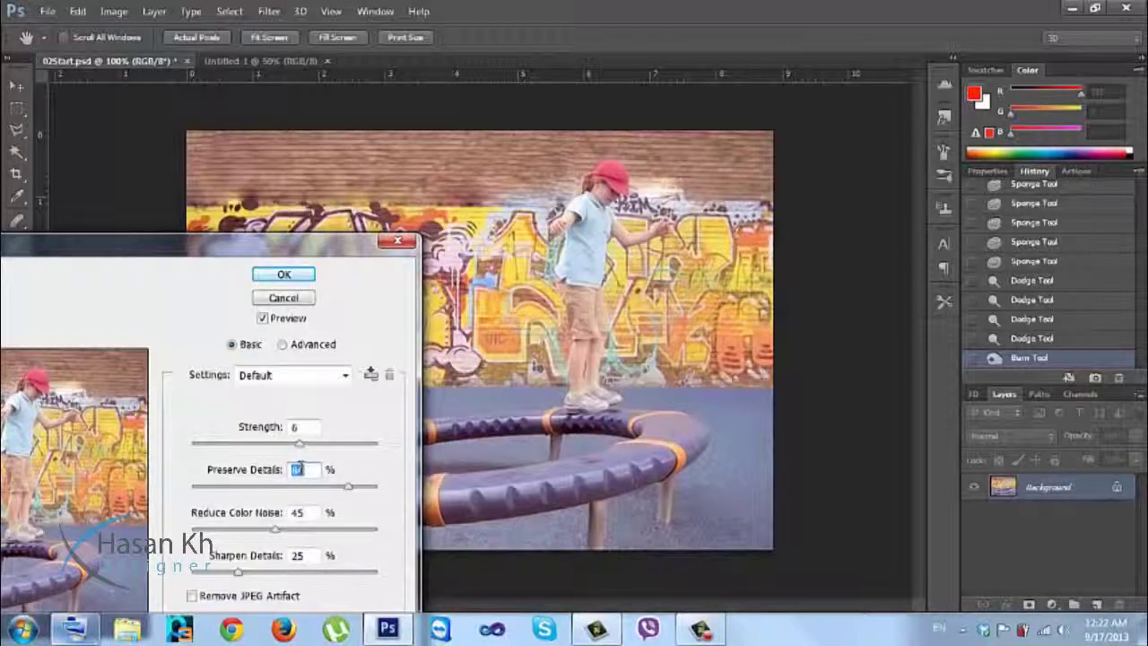
{"action": "key", "text": "Down"}
{"action": "key", "text": "Down"}
{"action": "key", "text": "Down"}
{"action": "key", "text": "Down"}
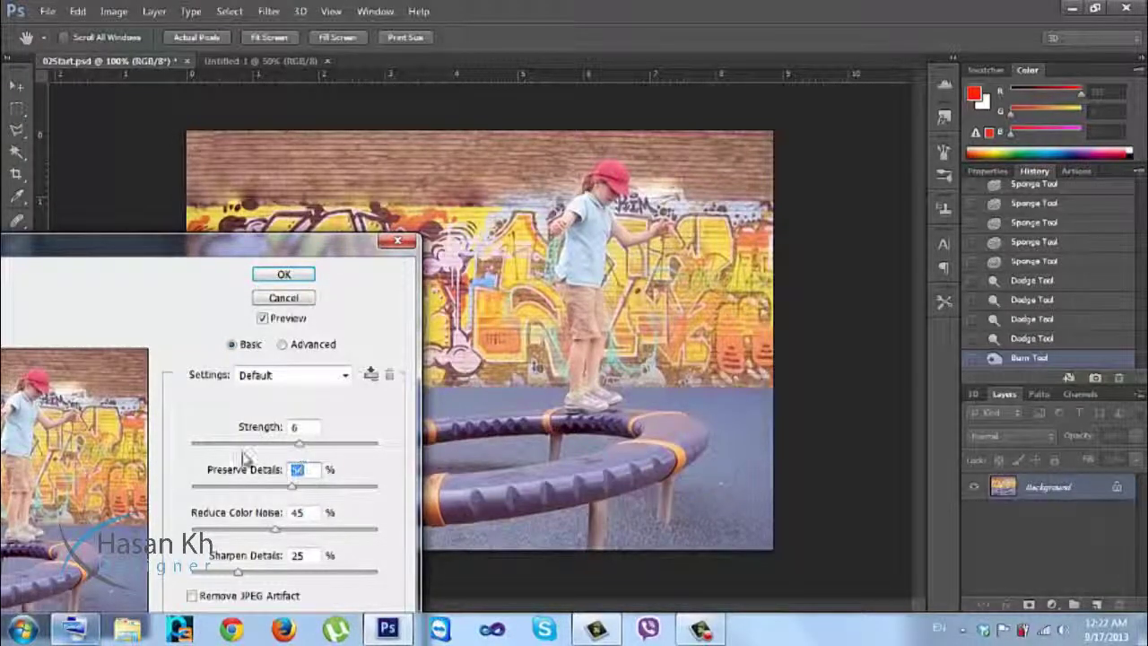
Step: Enlarge the filter preview around the child's shoes and the ring, and try Preserve Details at 74% and 35%
{"action": "left_click_drag", "start_coordinate": [216, 254], "coordinate": [601, 94]}
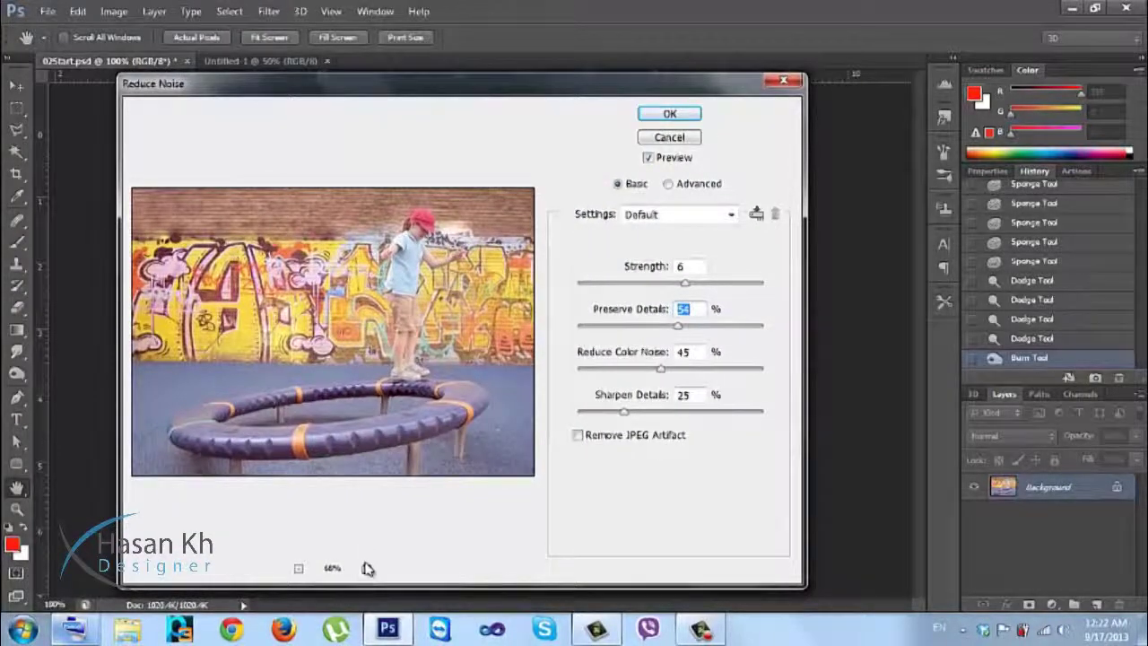
{"action": "left_click", "coordinate": [367, 568]}
{"action": "left_click", "coordinate": [367, 568]}
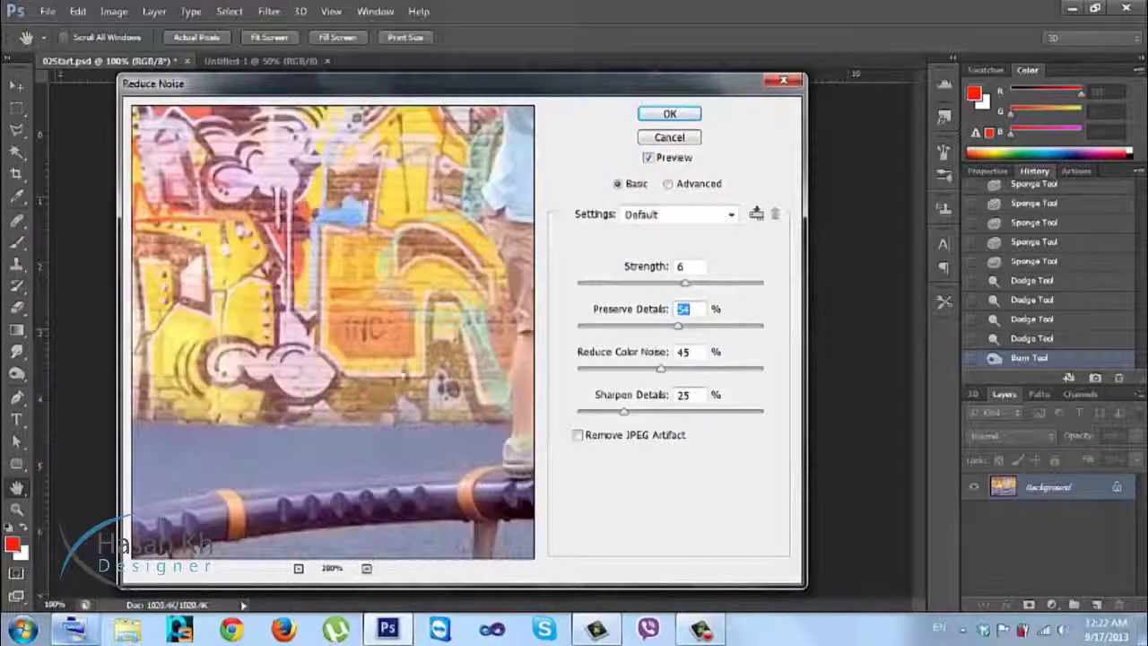
{"action": "left_click_drag", "start_coordinate": [374, 403], "coordinate": [313, 256]}
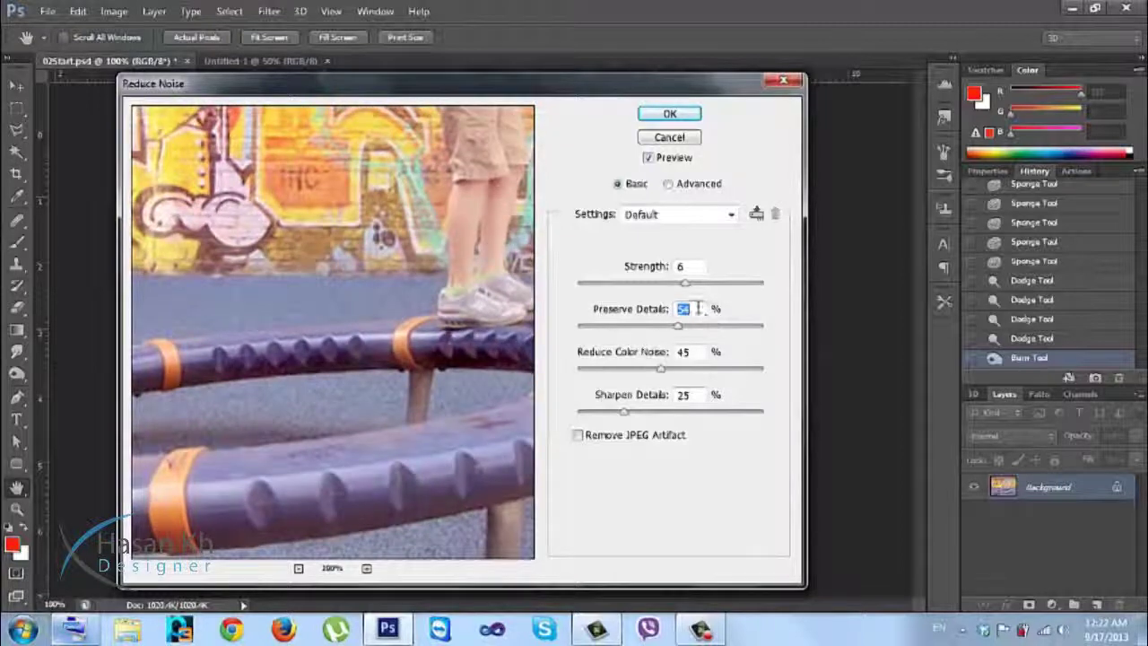
{"action": "key", "text": "shift+Up"}
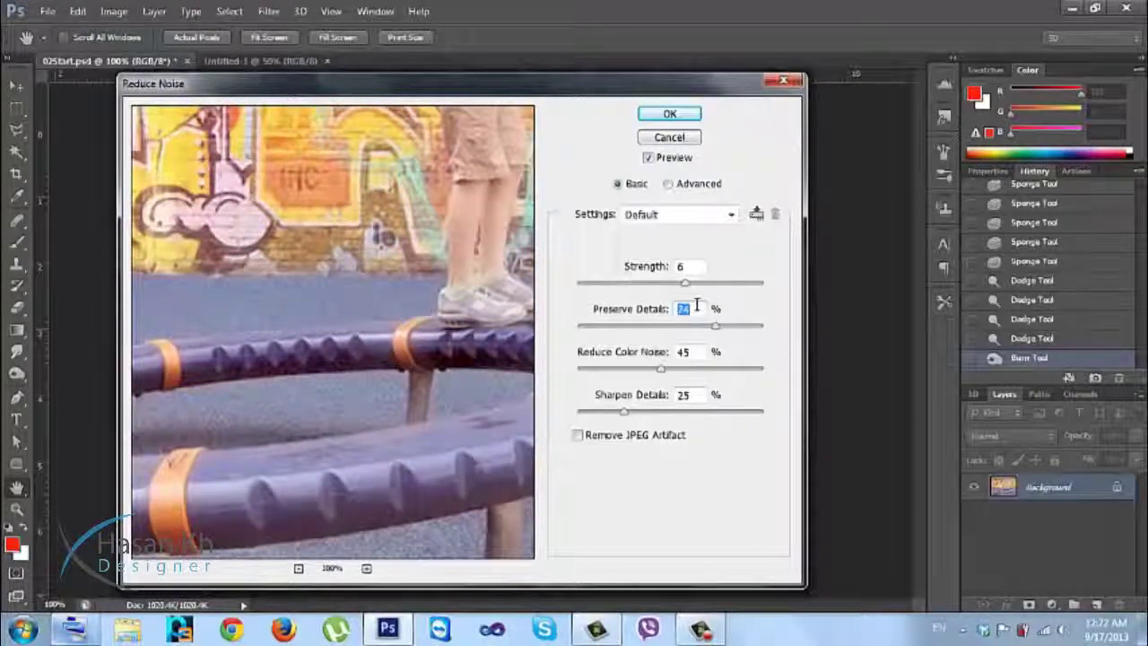
{"action": "key", "text": "shift+Down"}
{"action": "key", "text": "shift+Down"}
{"action": "key", "text": "shift+Down"}
{"action": "key", "text": "Down"}
{"action": "key", "text": "Down"}
{"action": "key", "text": "Down"}
{"action": "key", "text": "Down"}
{"action": "key", "text": "Down"}
{"action": "key", "text": "Down"}
{"action": "key", "text": "Down"}
{"action": "key", "text": "Down"}
{"action": "key", "text": "Down"}
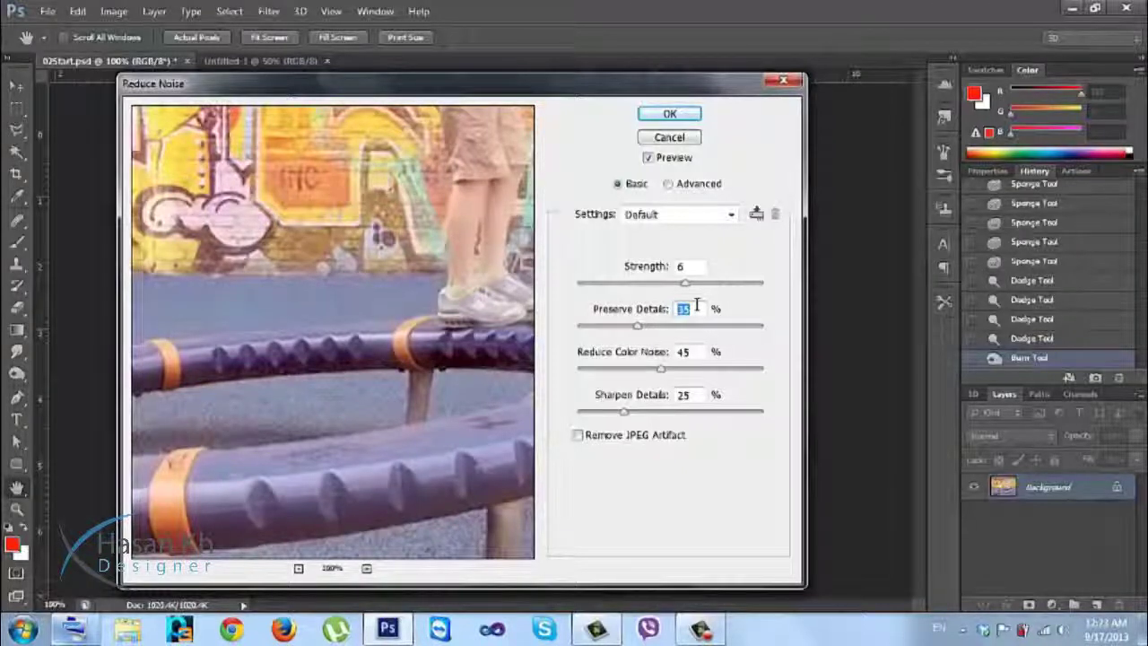
Step: Drop Preserve Details to 0% for comparison, and set it to 22%
{"action": "key", "text": "shift+Down"}
{"action": "key", "text": "shift+Down"}
{"action": "key", "text": "shift+Down"}
{"action": "key", "text": "shift+Down"}
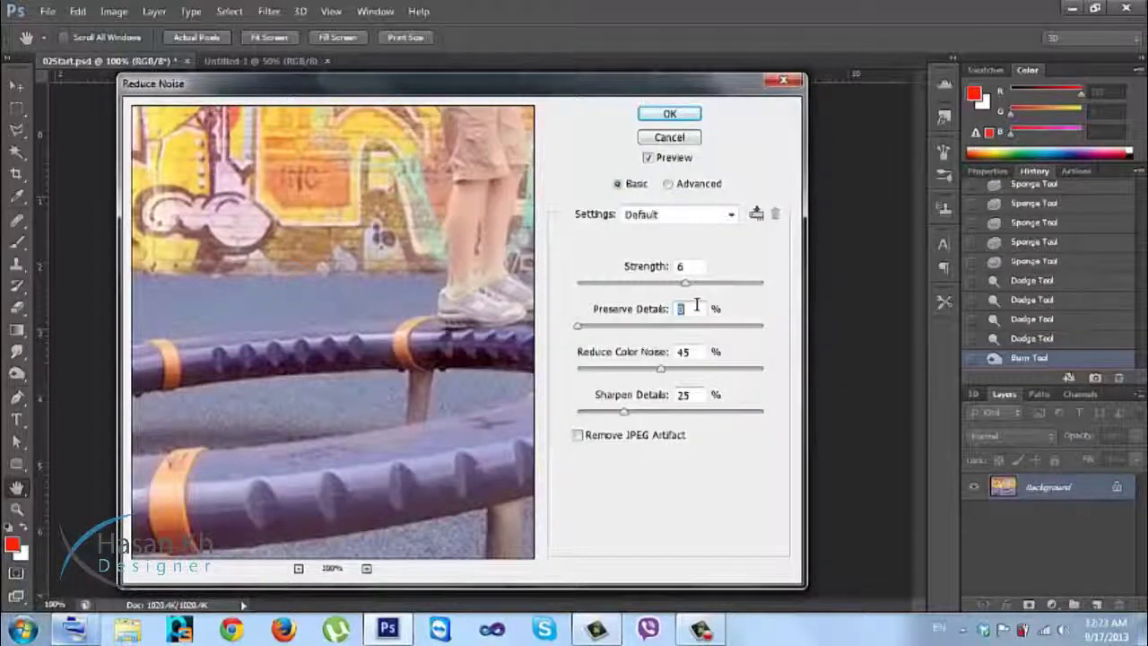
{"action": "key", "text": "Up"}
{"action": "key", "text": "Up"}
{"action": "key", "text": "Up"}
{"action": "key", "text": "Up"}
{"action": "key", "text": "Up"}
{"action": "key", "text": "Up"}
{"action": "key", "text": "Up"}
{"action": "key", "text": "Up"}
{"action": "key", "text": "Up"}
{"action": "key", "text": "Up"}
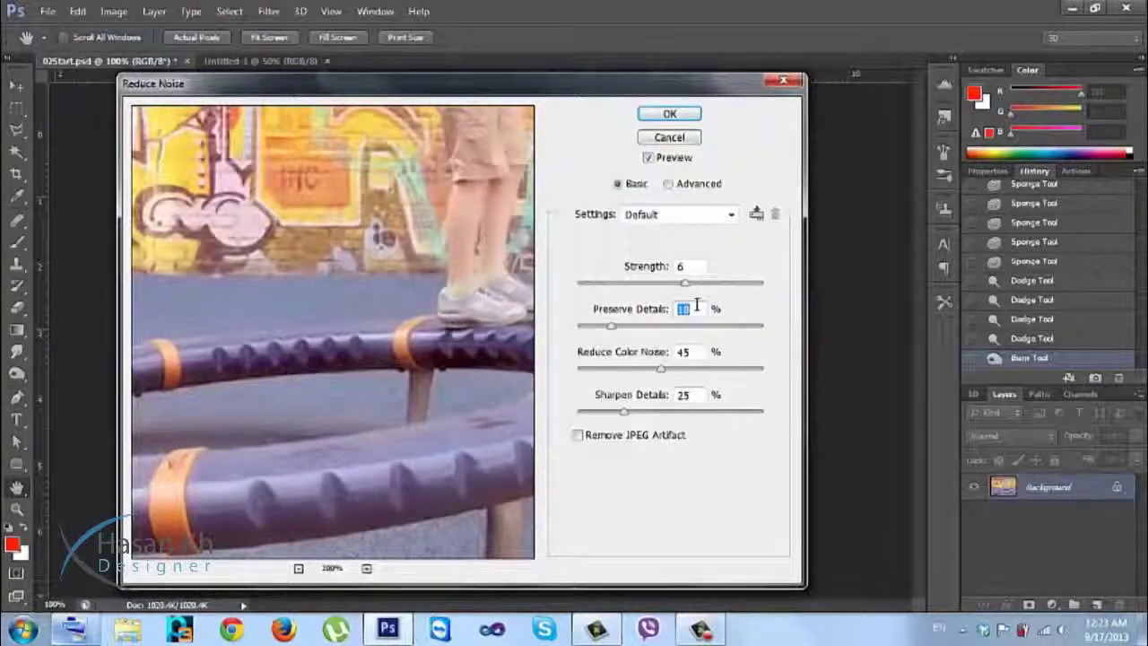
{"action": "key", "text": "Up"}
{"action": "key", "text": "Up"}
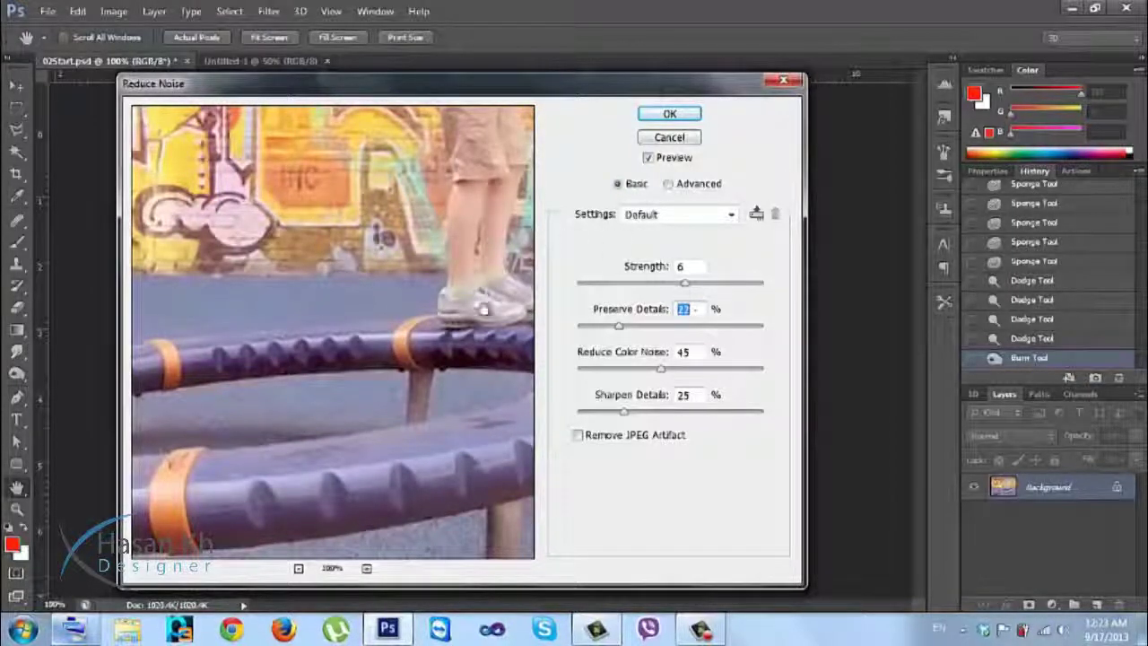
Step: Examine the brick wall, graffiti and ring in the Reduce Noise preview at 300%
{"action": "left_click", "coordinate": [298, 568]}
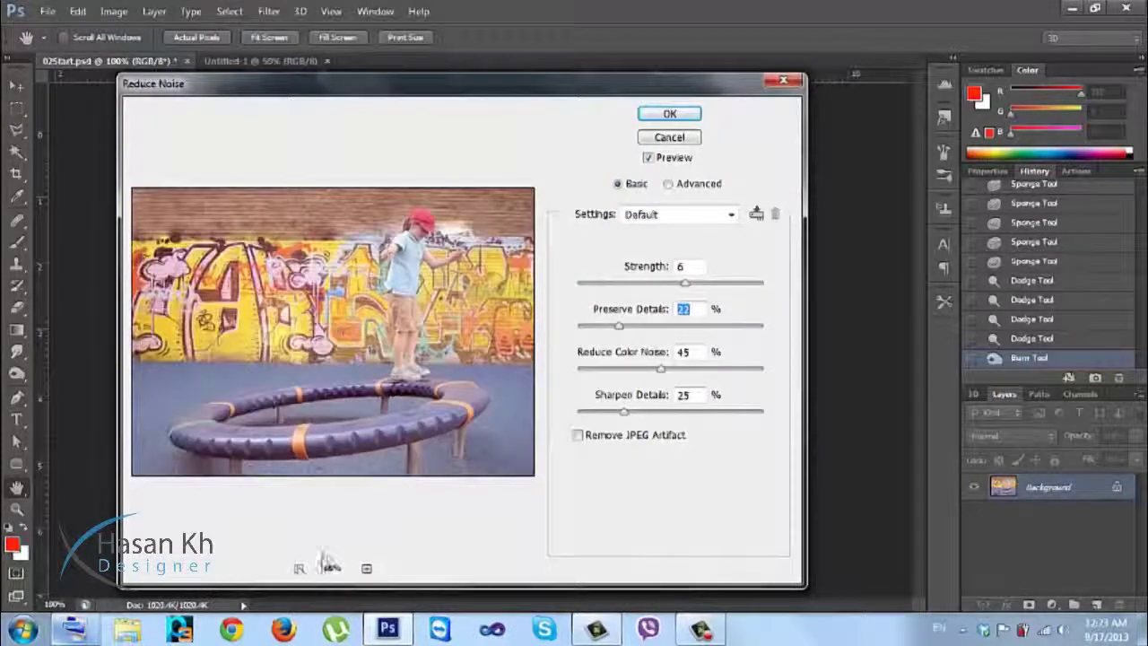
{"action": "left_click", "coordinate": [367, 568]}
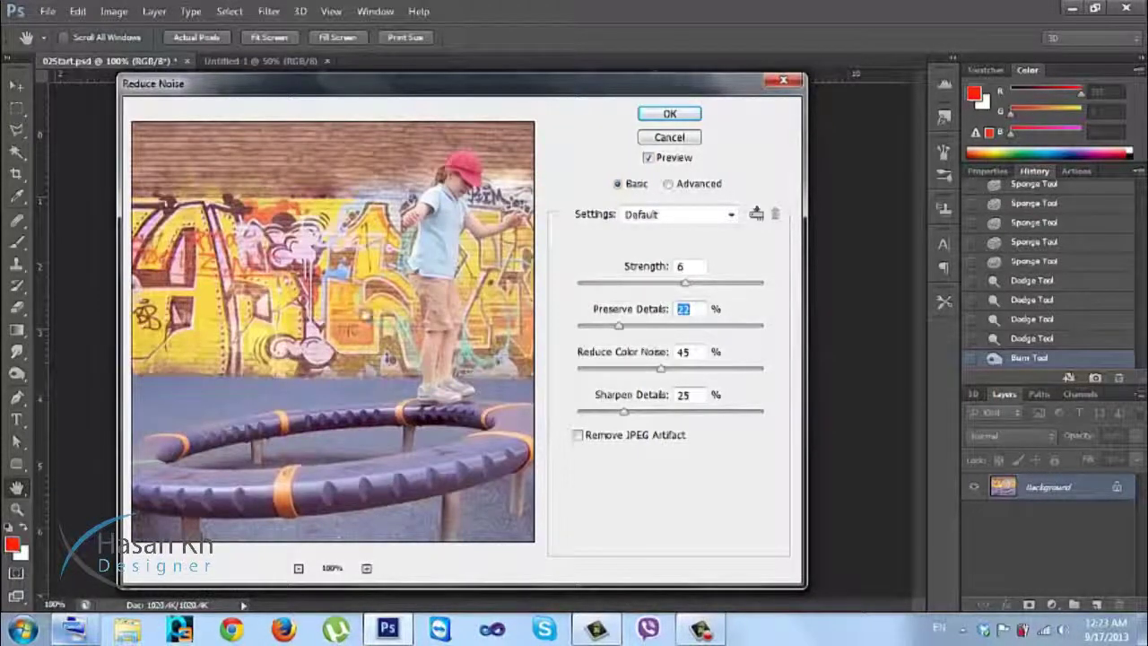
{"action": "left_click", "coordinate": [366, 569]}
{"action": "left_click", "coordinate": [368, 570]}
{"action": "left_click_drag", "start_coordinate": [359, 187], "coordinate": [368, 486]}
{"action": "left_click_drag", "start_coordinate": [351, 409], "coordinate": [374, 555]}
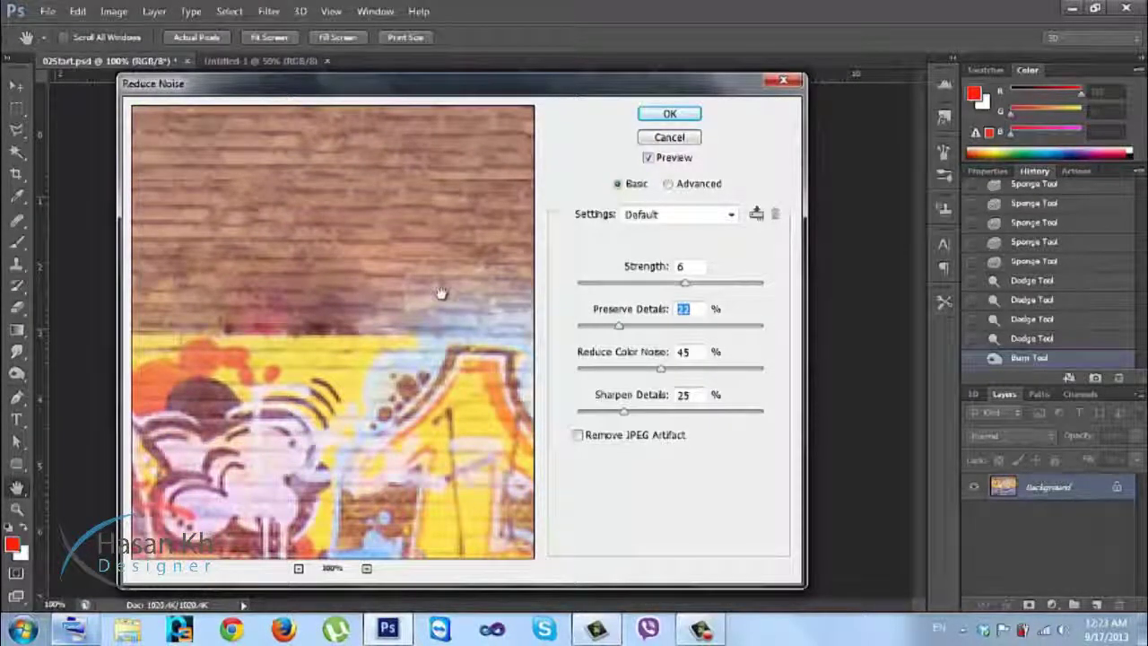
{"action": "key", "text": "ctrl+minus"}
{"action": "left_click_drag", "start_coordinate": [746, 92], "coordinate": [831, 104]}
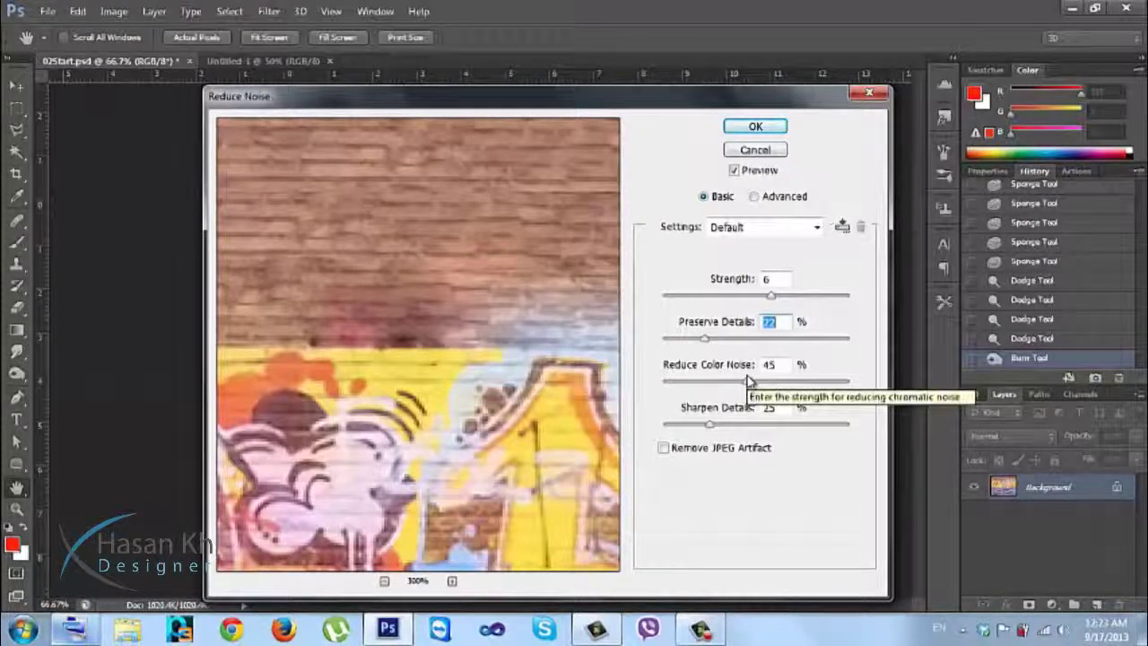
{"action": "left_click_drag", "start_coordinate": [375, 414], "coordinate": [362, 226]}
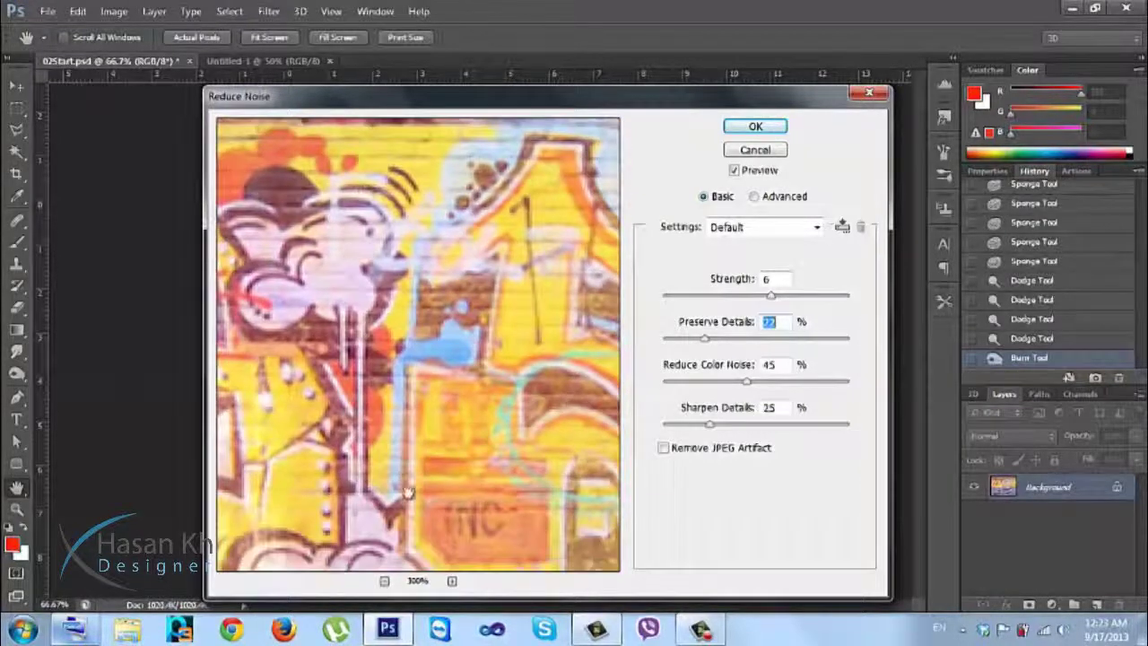
{"action": "left_click_drag", "start_coordinate": [408, 534], "coordinate": [380, 270]}
{"action": "left_click_drag", "start_coordinate": [425, 431], "coordinate": [379, 233]}
{"action": "left_click_drag", "start_coordinate": [449, 407], "coordinate": [440, 267]}
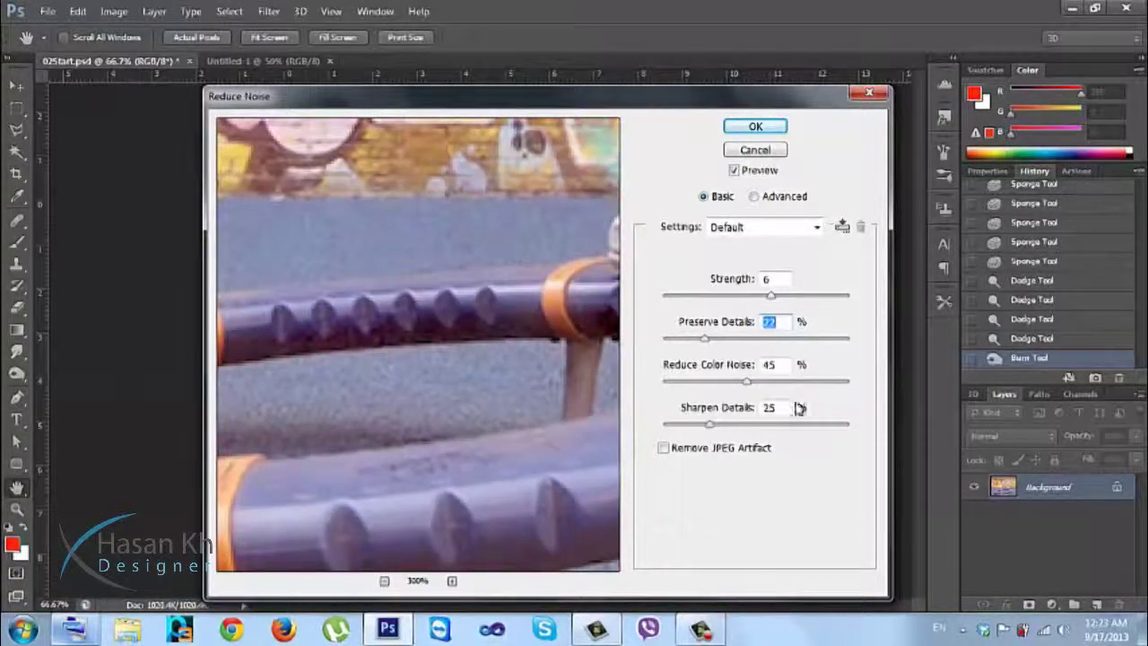
Step: Try a low Reduce Color Noise value and 67%, checking the color on the ring and graffiti
{"action": "left_click_drag", "start_coordinate": [744, 381], "coordinate": [701, 384]}
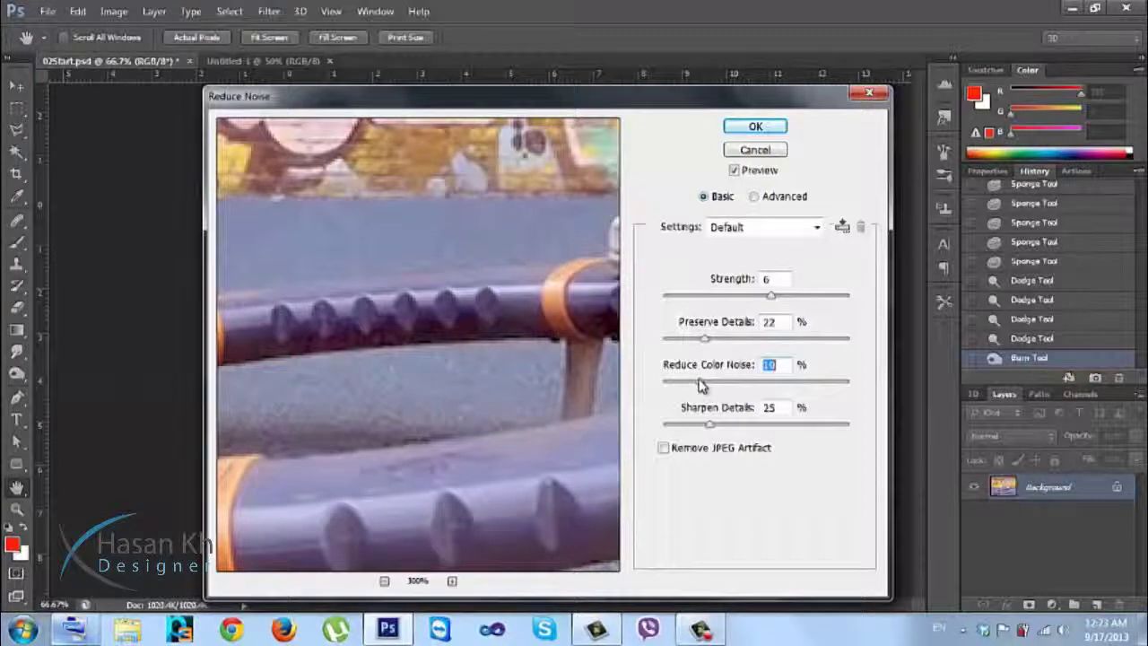
{"action": "left_click_drag", "start_coordinate": [704, 384], "coordinate": [766, 386]}
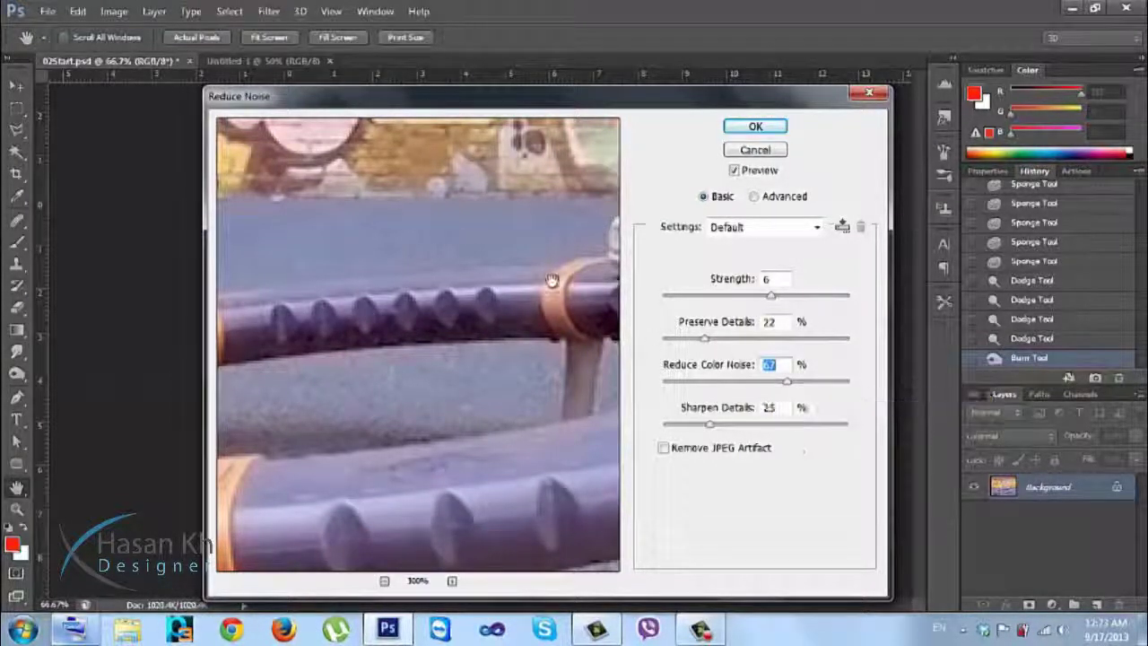
{"action": "left_click_drag", "start_coordinate": [541, 245], "coordinate": [531, 417]}
{"action": "left_click_drag", "start_coordinate": [512, 332], "coordinate": [474, 522]}
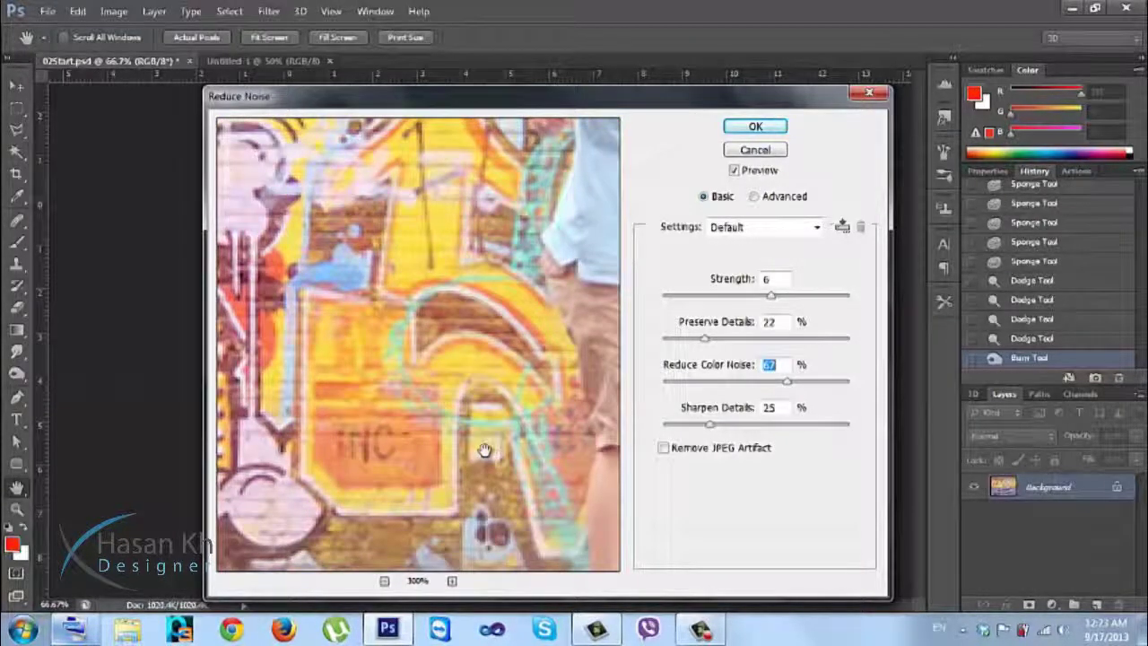
{"action": "left_click_drag", "start_coordinate": [392, 230], "coordinate": [402, 261]}
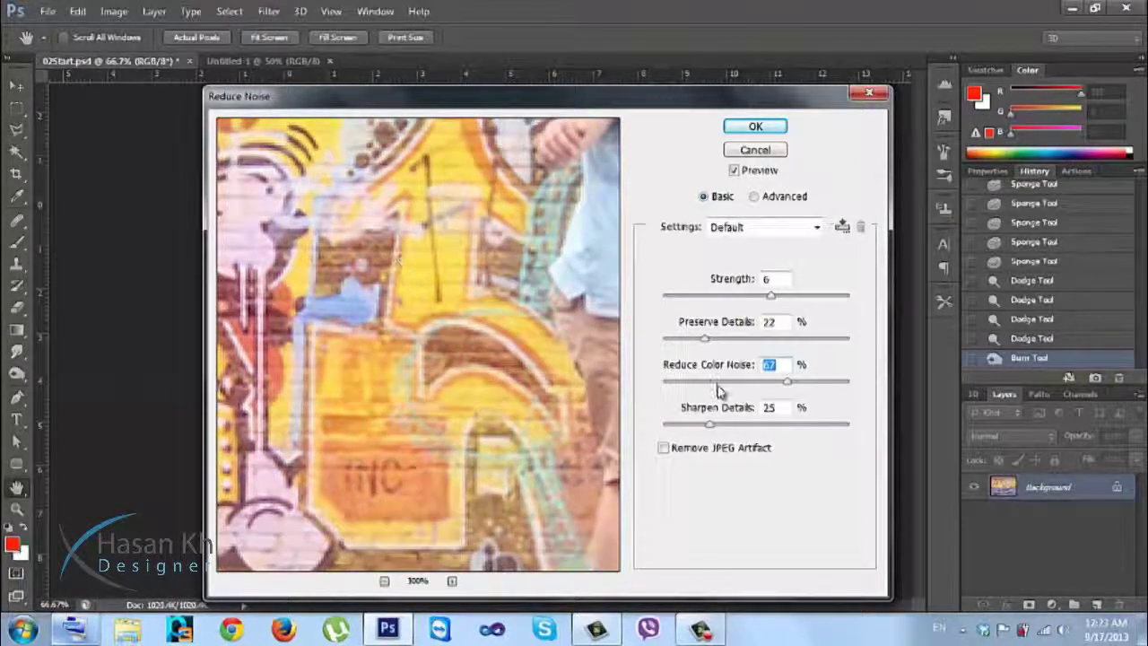
Step: Set Reduce Color Noise to 24% and check the graffiti, ring and whole figure in the filter preview
{"action": "left_click", "coordinate": [708, 382]}
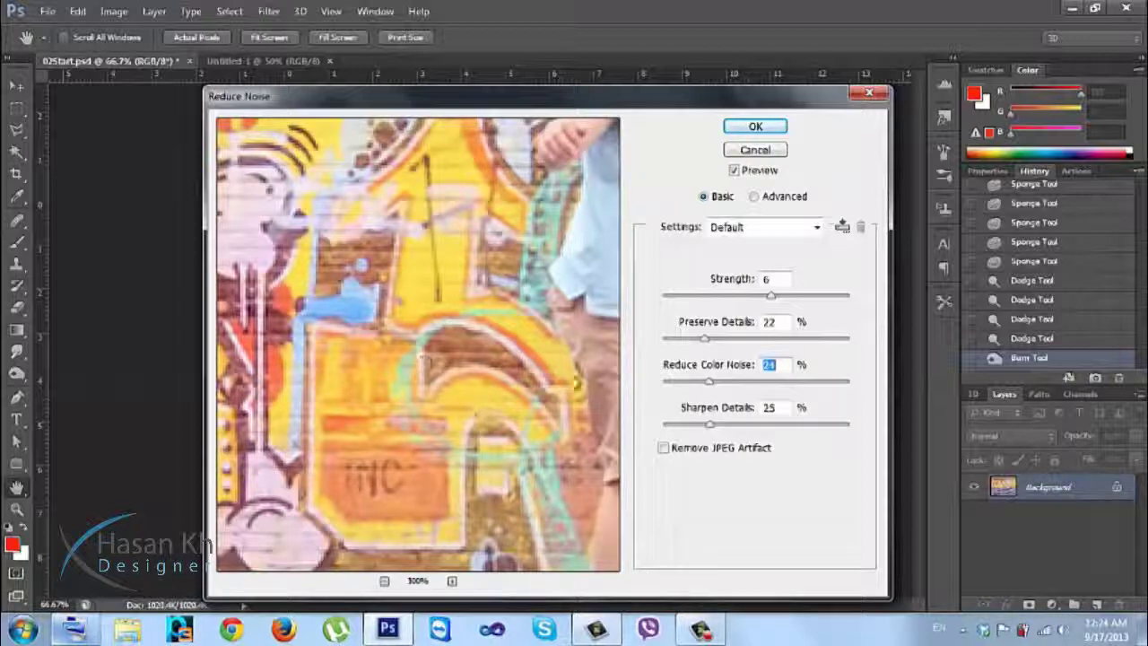
{"action": "left_click_drag", "start_coordinate": [459, 471], "coordinate": [466, 198]}
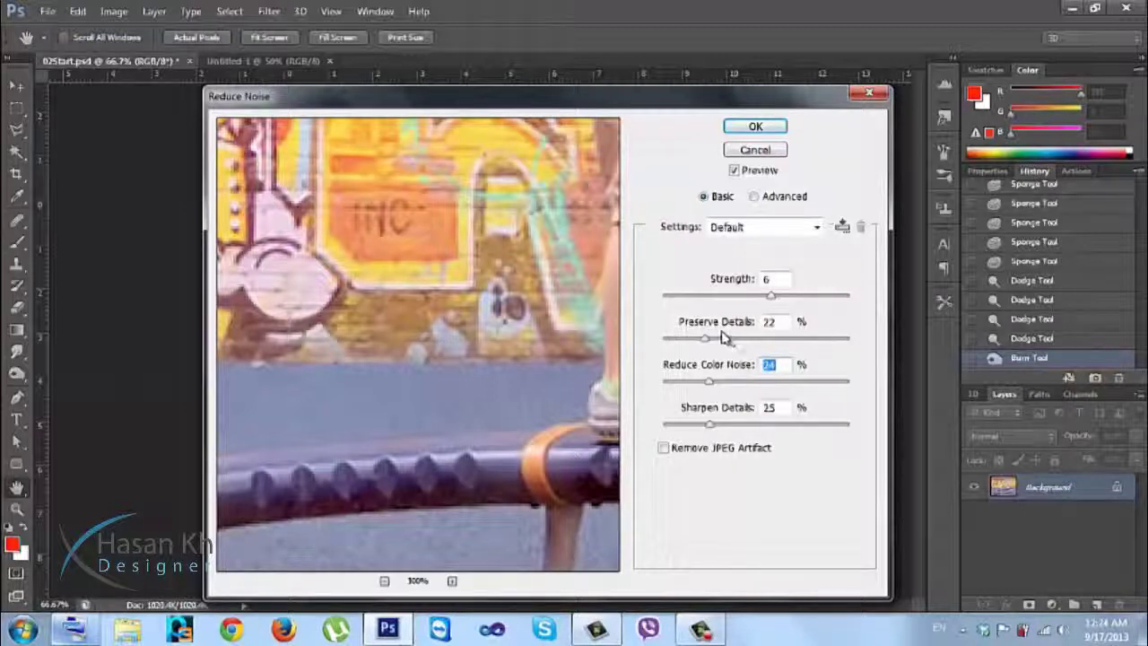
{"action": "left_click", "coordinate": [384, 581]}
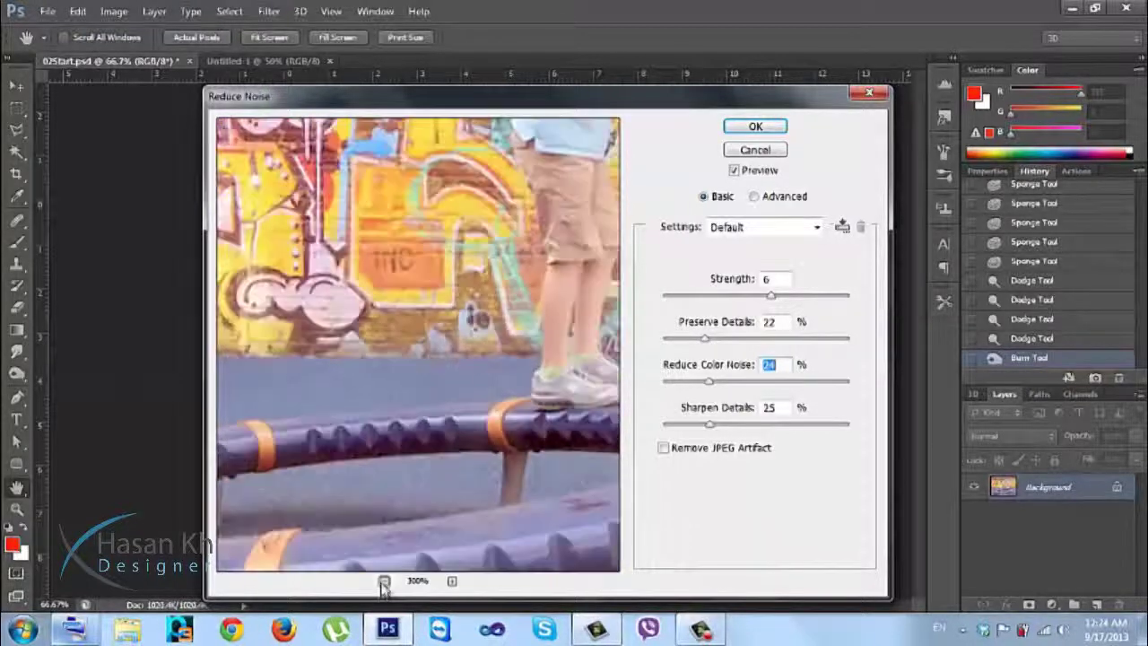
{"action": "left_click", "coordinate": [384, 581]}
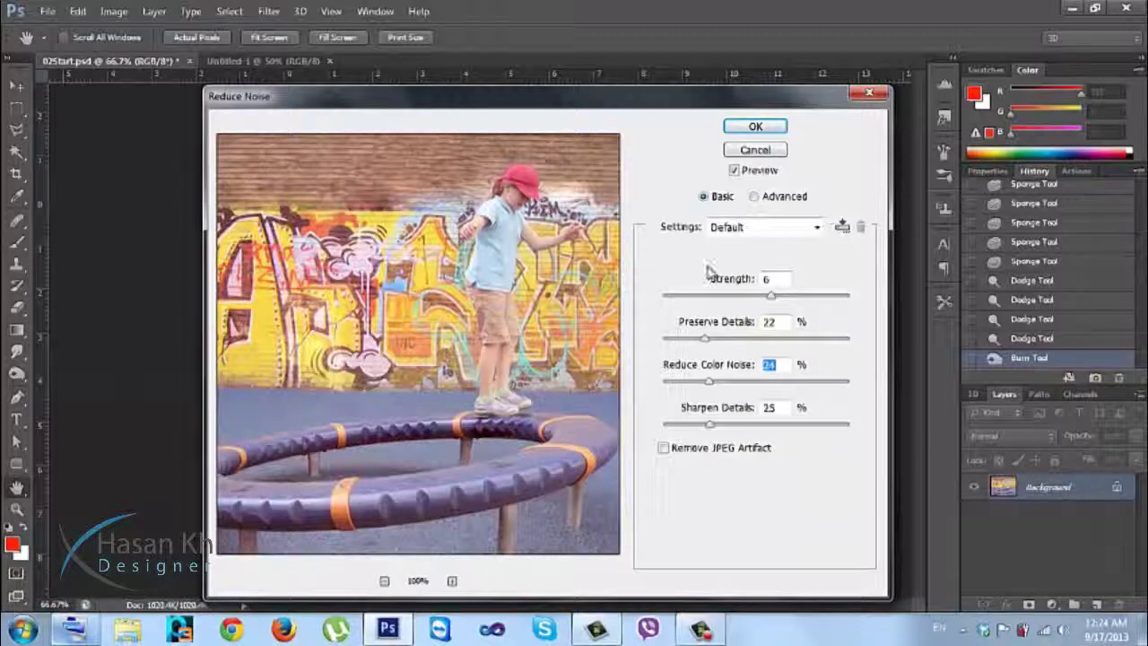
Step: Magnify the document to 200% at the brick wall and graffiti, try Sharpen Details at its minimum, and raise it to 95%
{"action": "left_click", "coordinate": [773, 320]}
{"action": "left_click", "coordinate": [773, 407]}
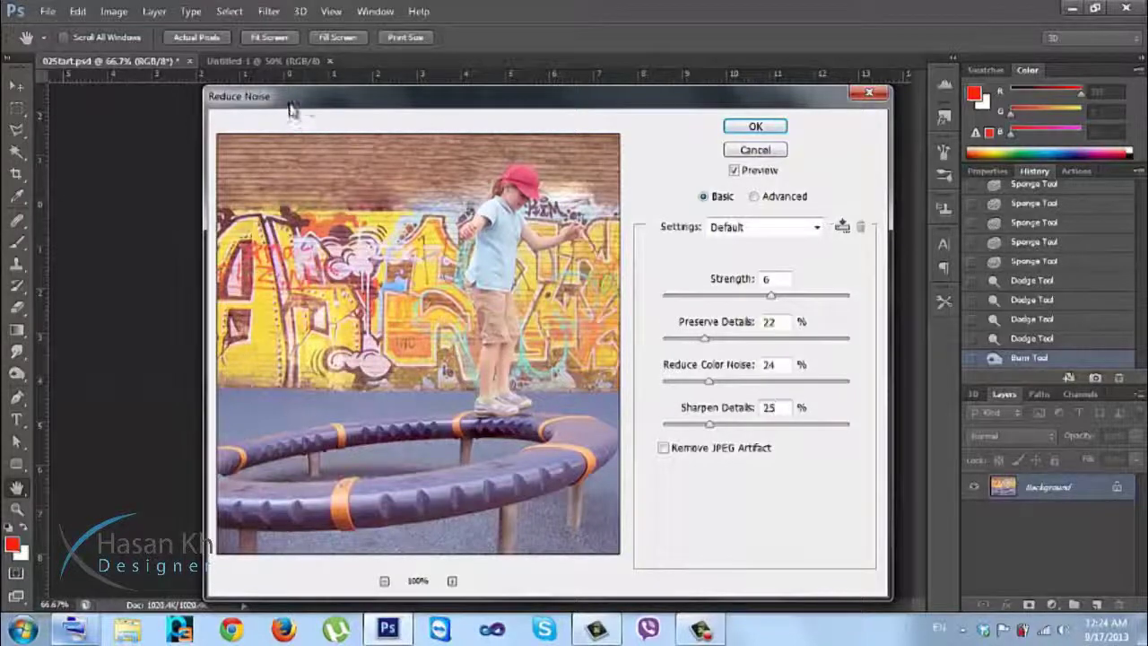
{"action": "left_click_drag", "start_coordinate": [291, 109], "coordinate": [679, 105]}
{"action": "key", "text": "ctrl+1"}
{"action": "key", "text": "ctrl+plus"}
{"action": "left_click_drag", "start_coordinate": [381, 188], "coordinate": [321, 454]}
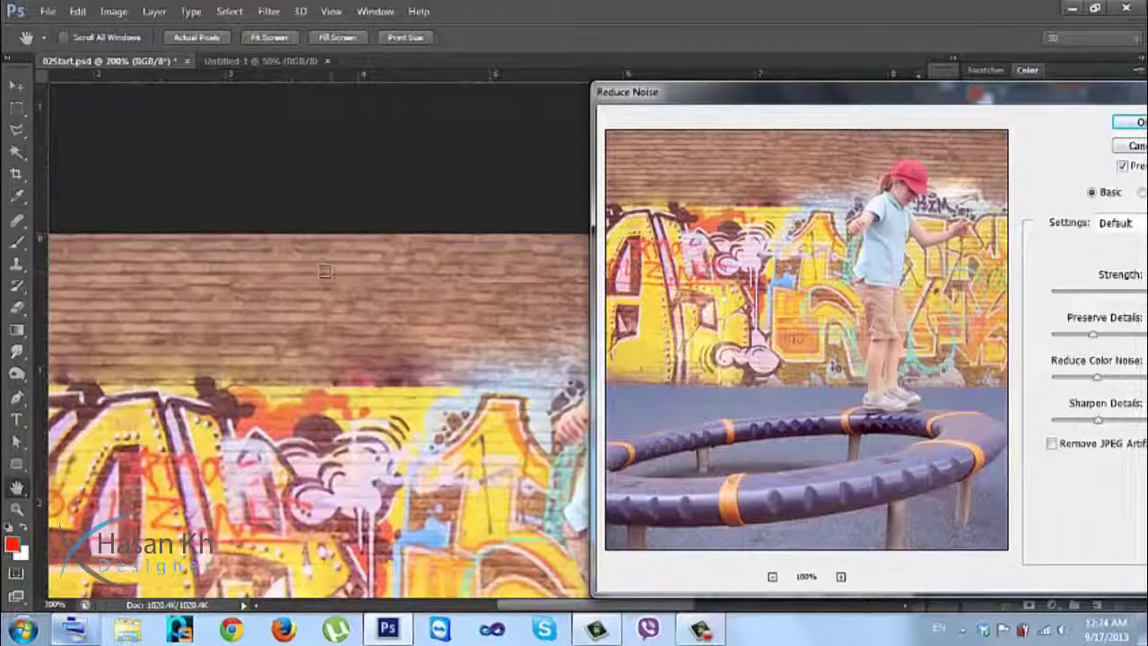
{"action": "left_click_drag", "start_coordinate": [1101, 423], "coordinate": [1050, 422]}
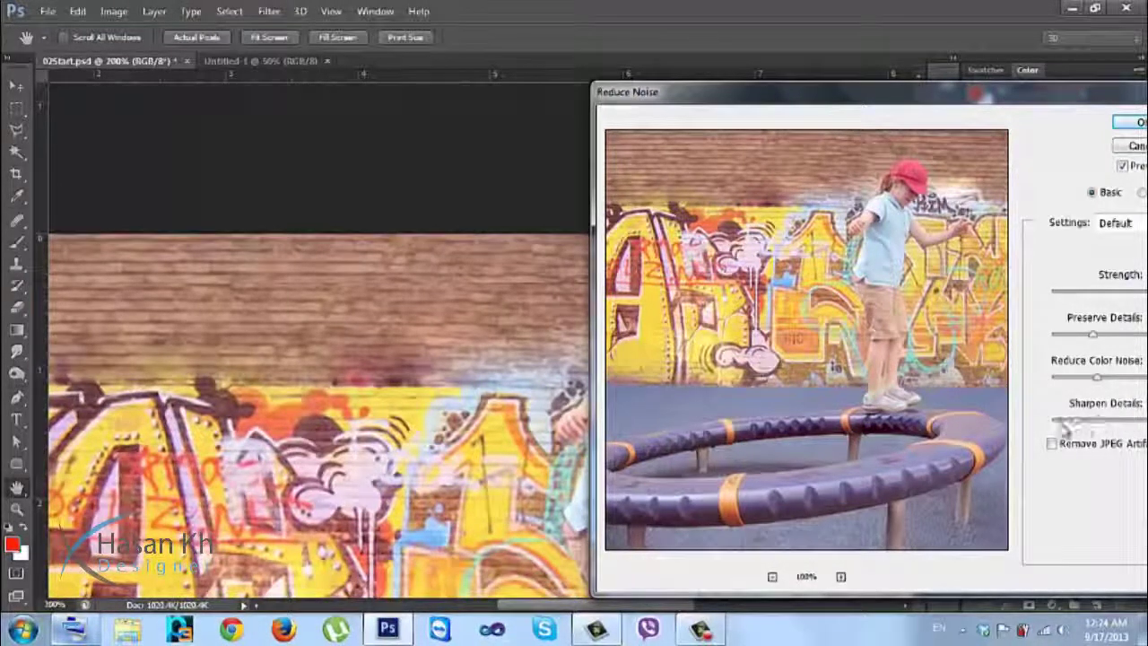
{"action": "left_click_drag", "start_coordinate": [1013, 93], "coordinate": [820, 63]}
{"action": "left_click_drag", "start_coordinate": [861, 390], "coordinate": [1038, 384]}
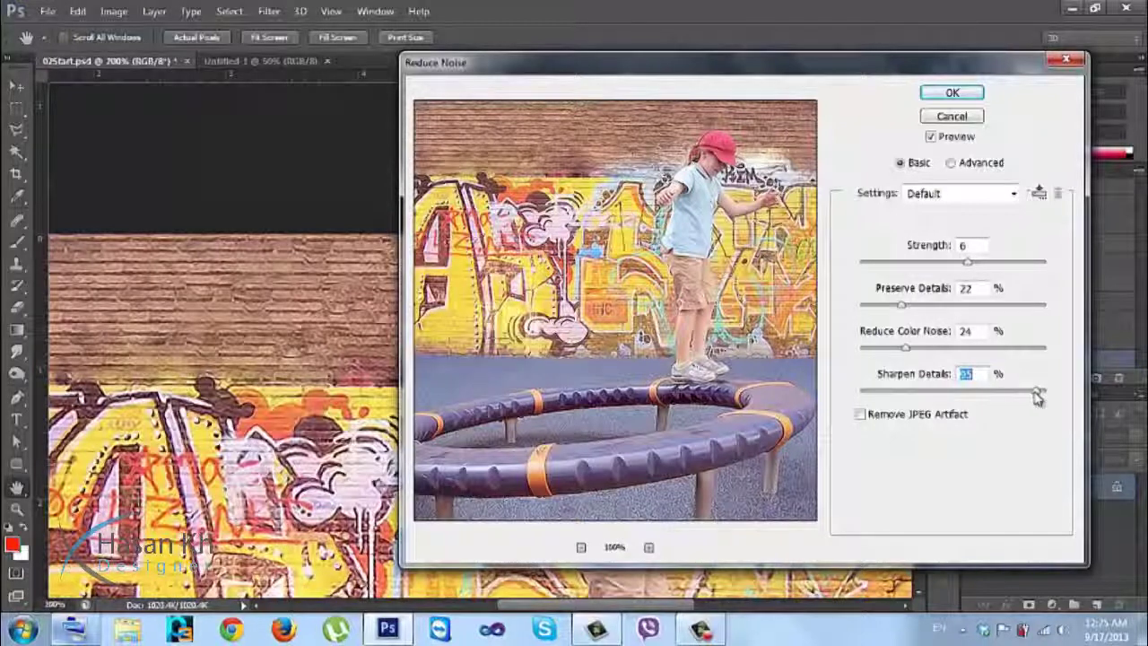
Step: Set Sharpen Details to 43% in Reduce Noise and apply the filter
{"action": "left_click_drag", "start_coordinate": [1035, 396], "coordinate": [941, 395]}
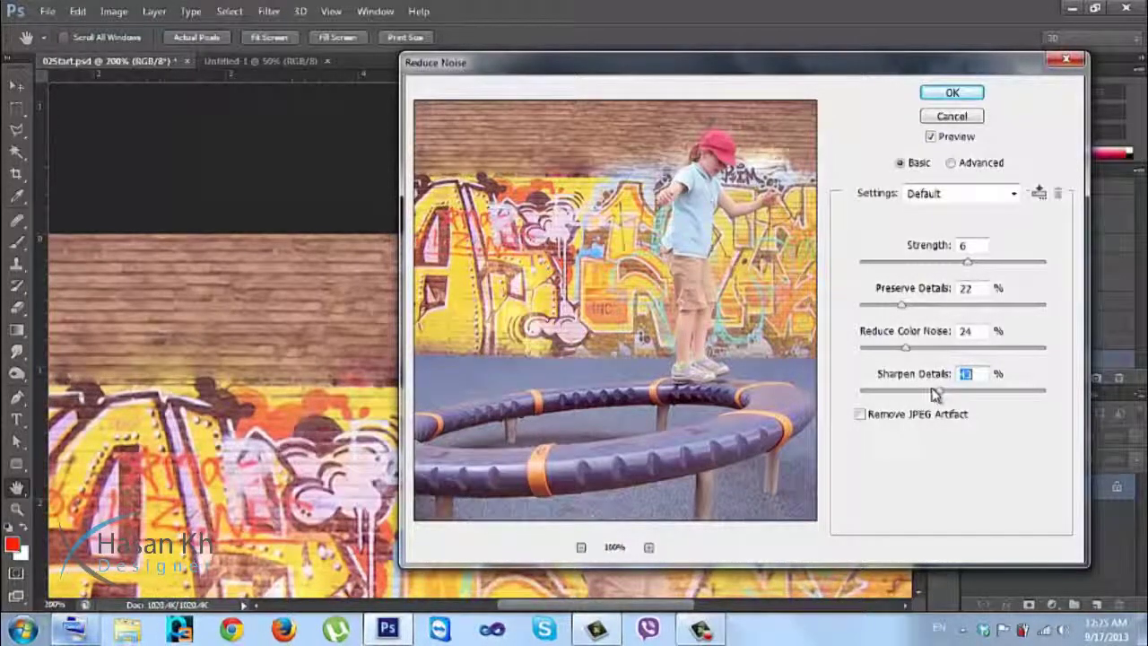
{"action": "left_click", "coordinate": [948, 94]}
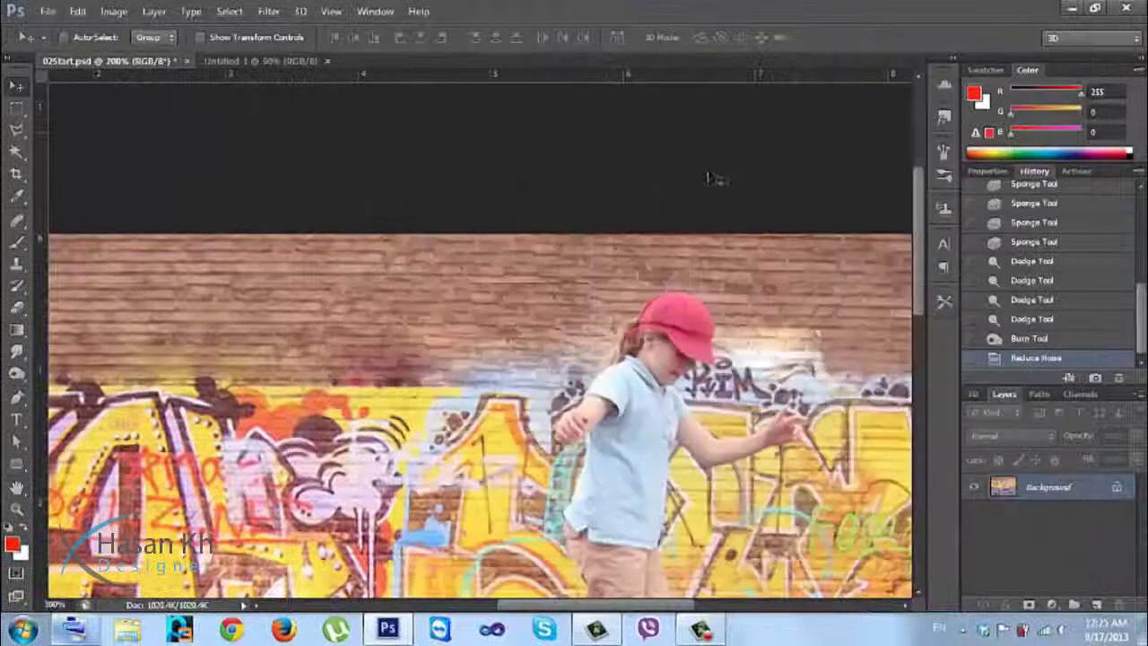
Step: Compare the photo before and after Reduce Noise in the history, viewing the whole image and the ring up to 300%
{"action": "key", "text": "ctrl+minus"}
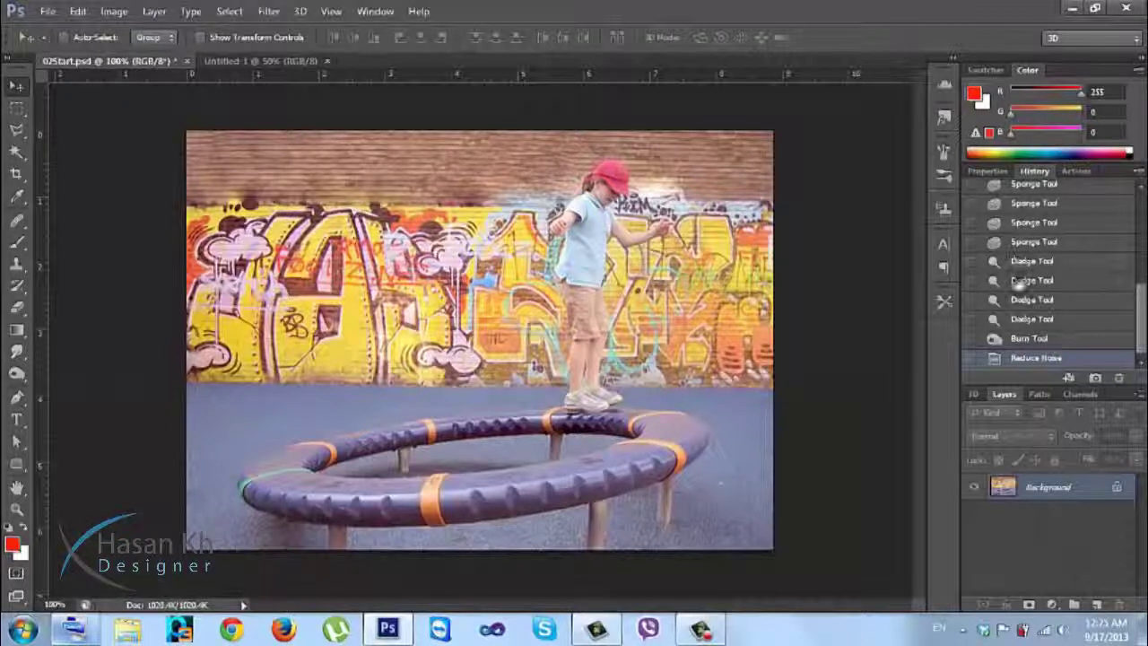
{"action": "left_click", "coordinate": [1031, 339]}
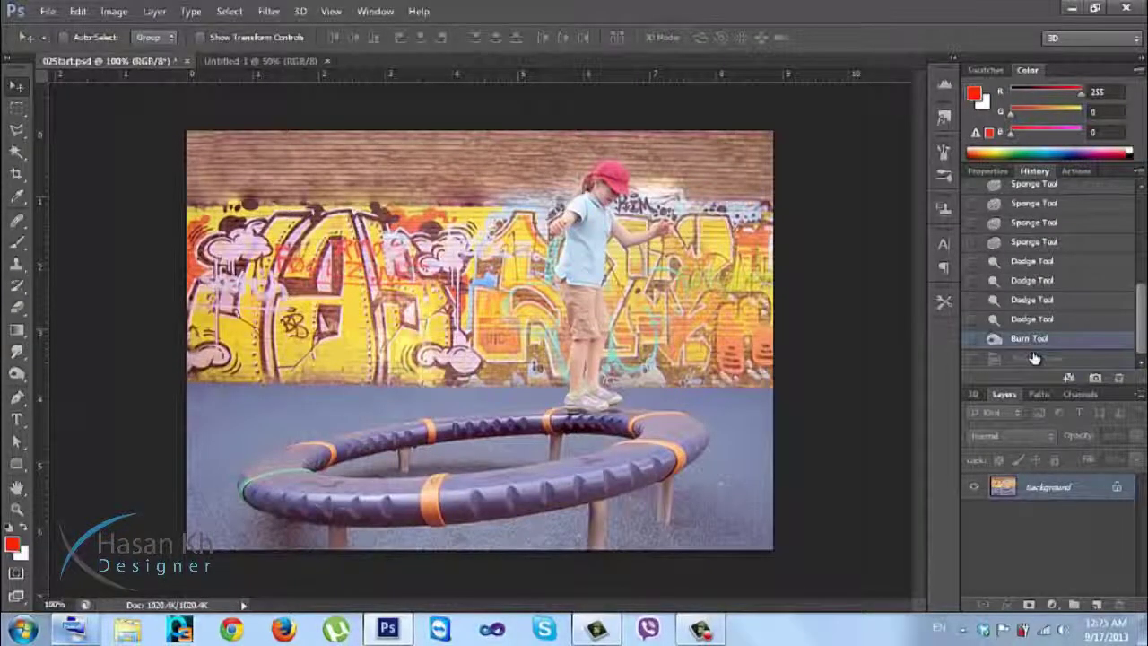
{"action": "left_click", "coordinate": [1033, 359]}
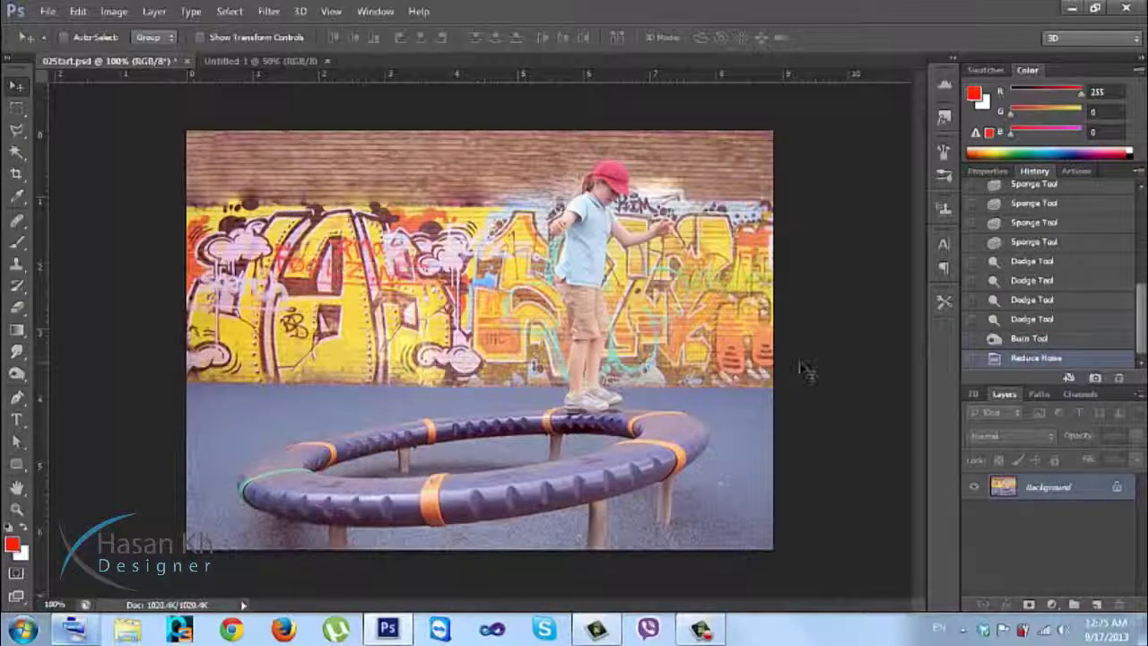
{"action": "key", "text": "ctrl+plus"}
{"action": "left_click_drag", "start_coordinate": [482, 457], "coordinate": [499, 328]}
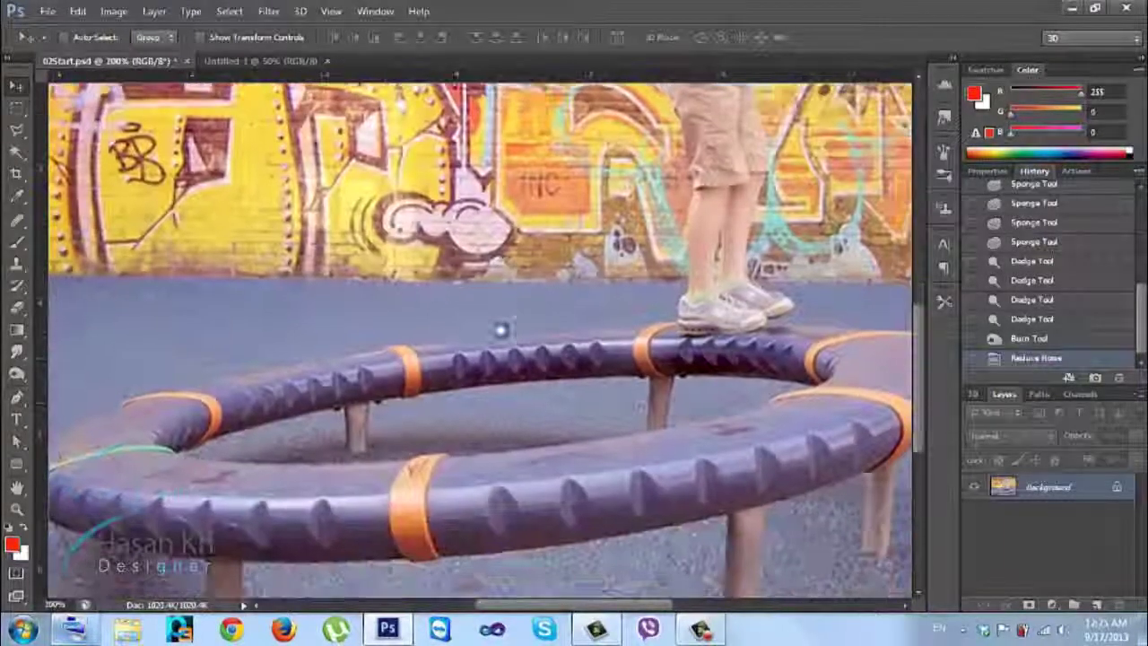
{"action": "key", "text": "ctrl+plus"}
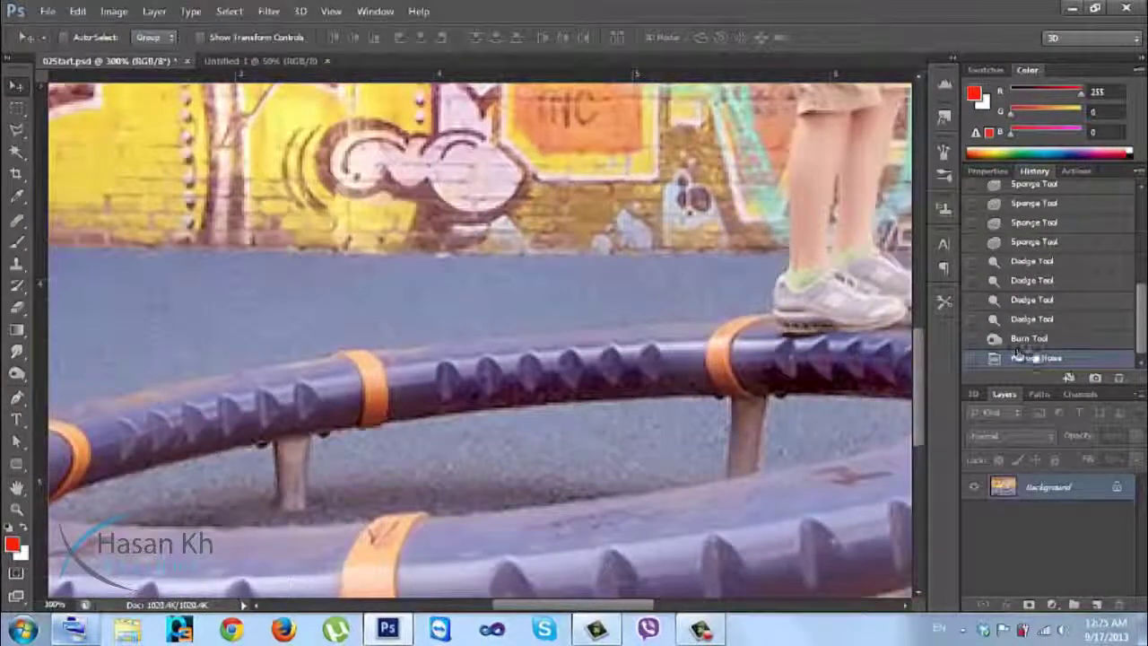
{"action": "left_click", "coordinate": [1029, 343]}
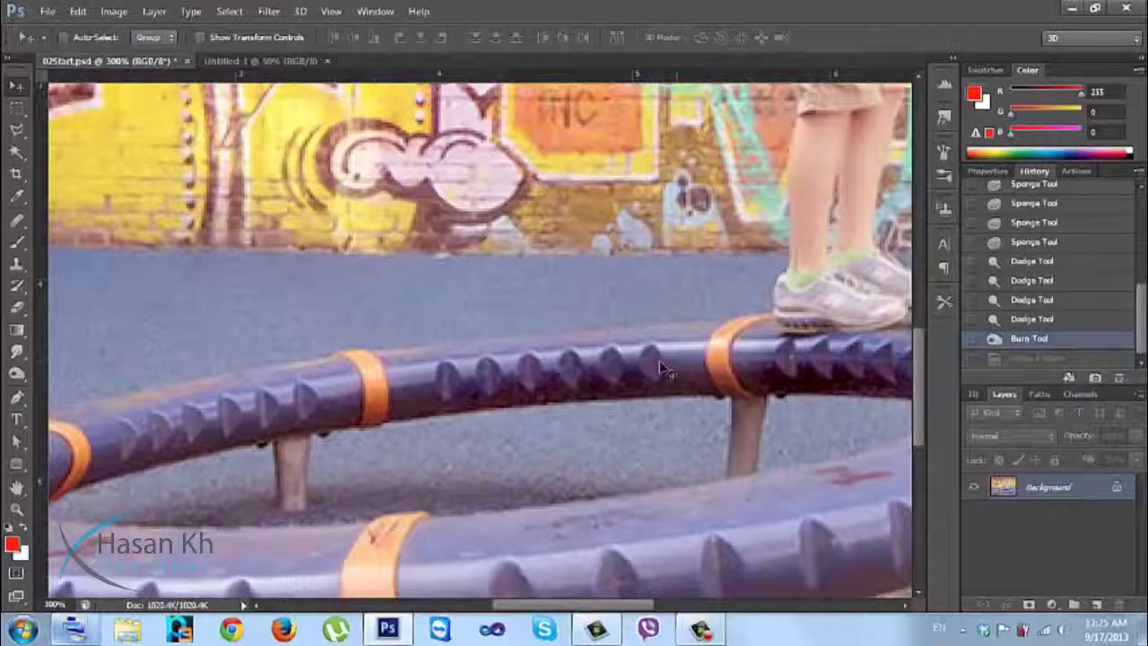
{"action": "left_click", "coordinate": [1049, 358]}
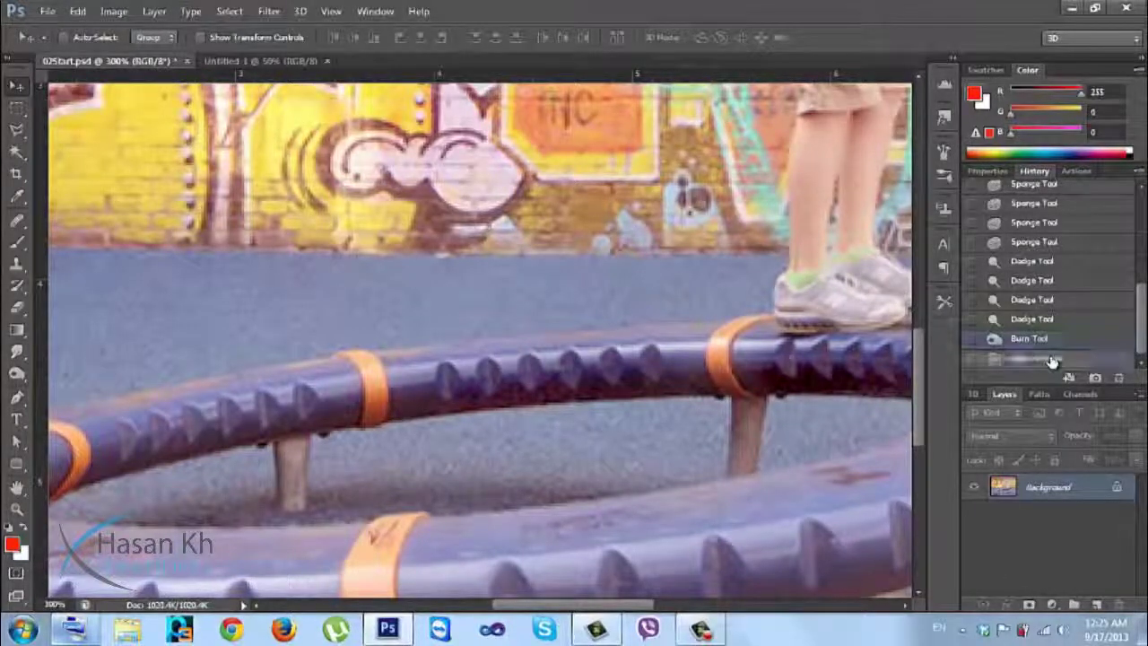
{"action": "key", "text": "ctrl+1"}
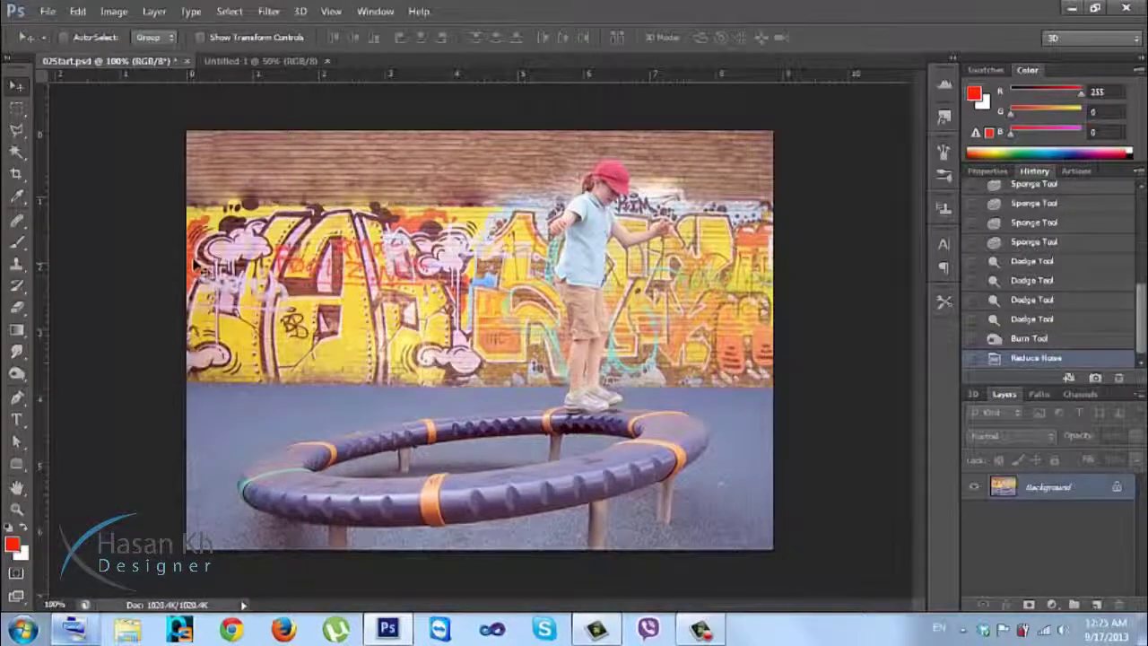
Step: In the Untitled-1 document, select a rectangle around the upper middle of the canvas and fill it with red
{"action": "left_click", "coordinate": [268, 61]}
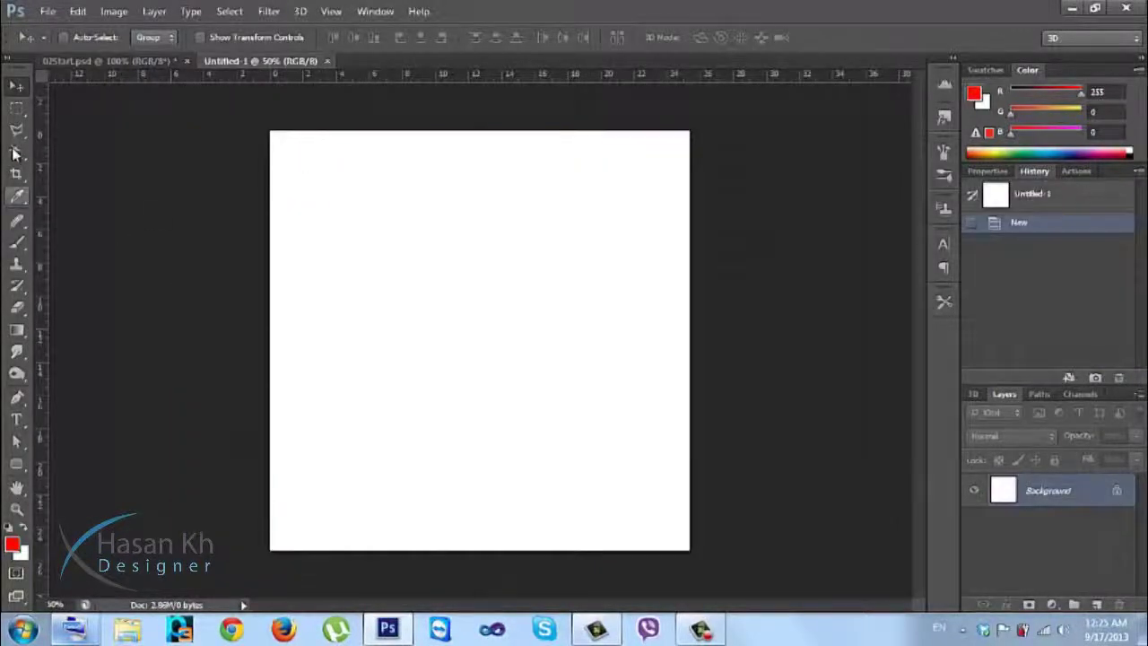
{"action": "left_click", "coordinate": [17, 107]}
{"action": "left_click_drag", "start_coordinate": [577, 232], "coordinate": [409, 377]}
{"action": "key", "text": "ctrl+BackSpace"}
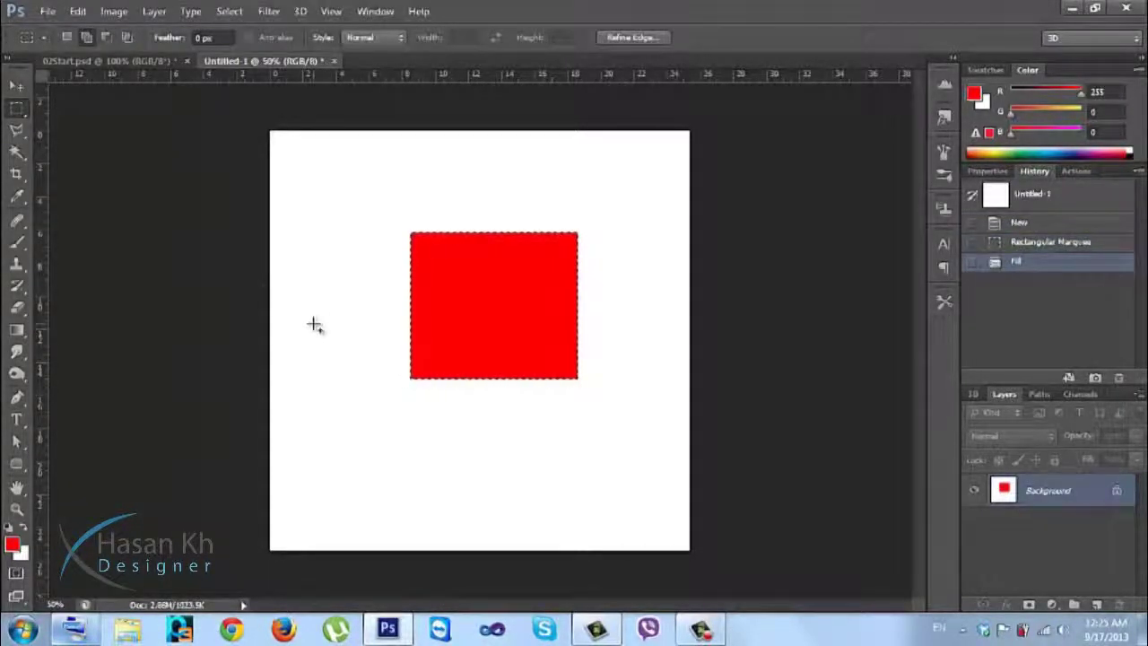
Step: Select a smaller rectangle overlapping the red one's lower-left corner, fill it with blue and deselect
{"action": "left_click", "coordinate": [66, 37]}
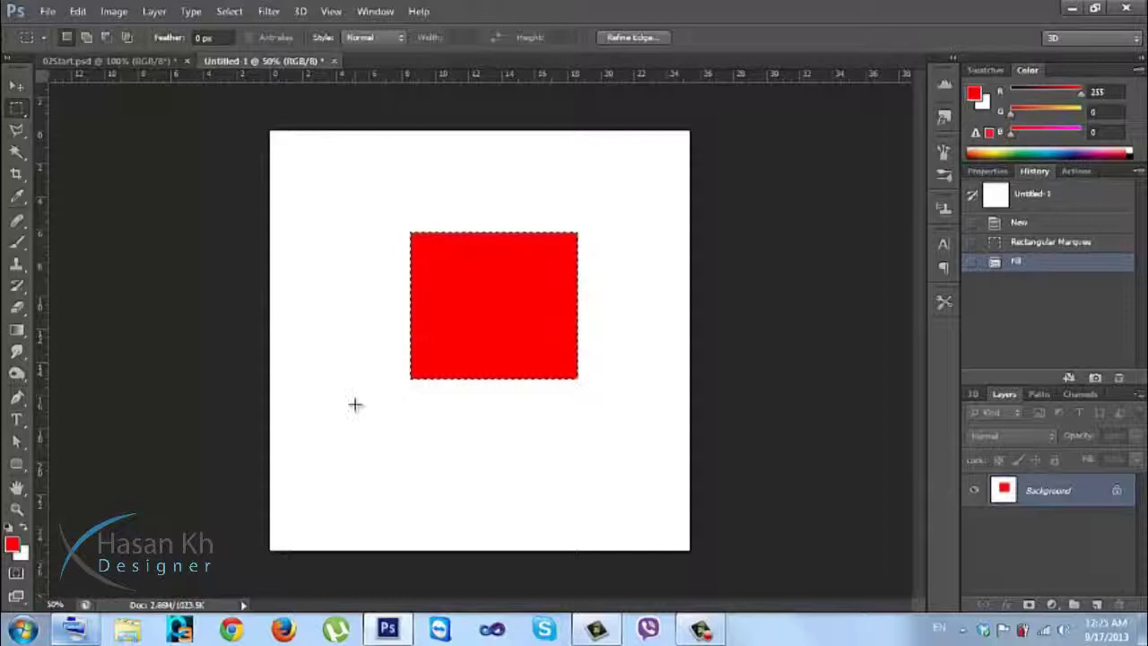
{"action": "left_click_drag", "start_coordinate": [348, 455], "coordinate": [465, 317]}
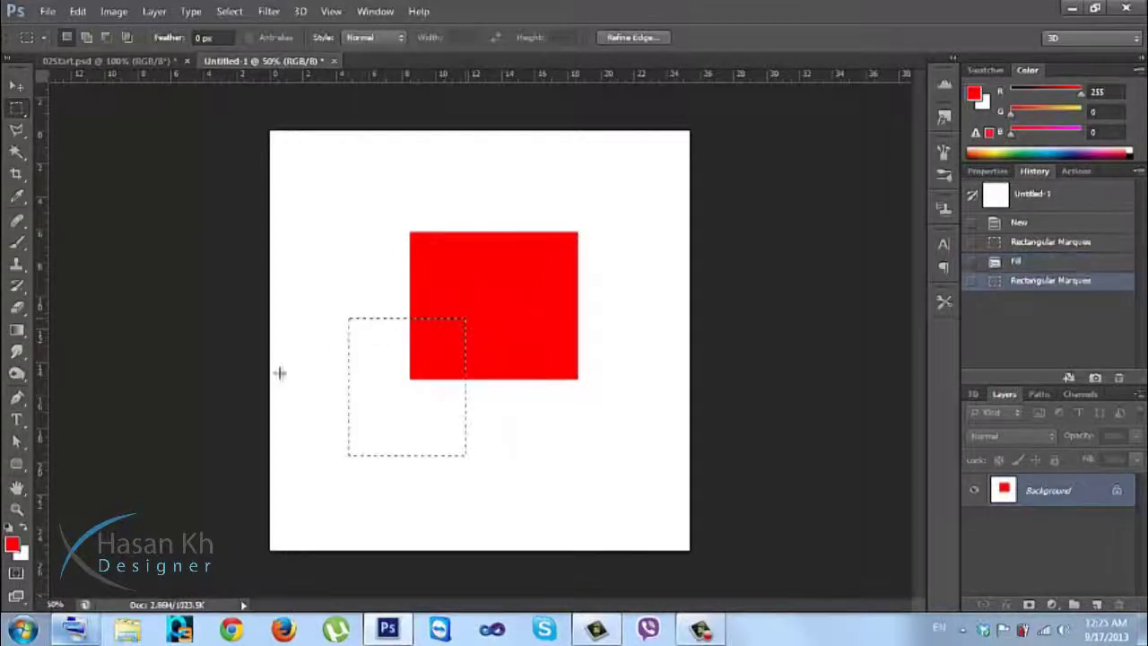
{"action": "left_click", "coordinate": [12, 538]}
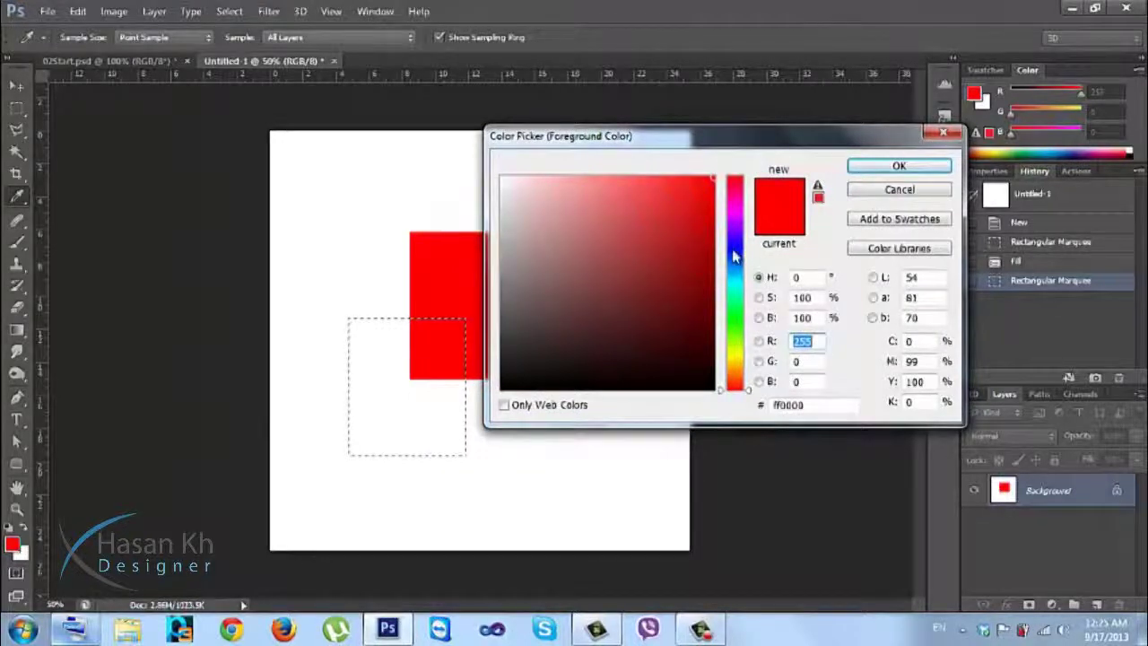
{"action": "left_click", "coordinate": [733, 252]}
{"action": "left_click", "coordinate": [862, 165]}
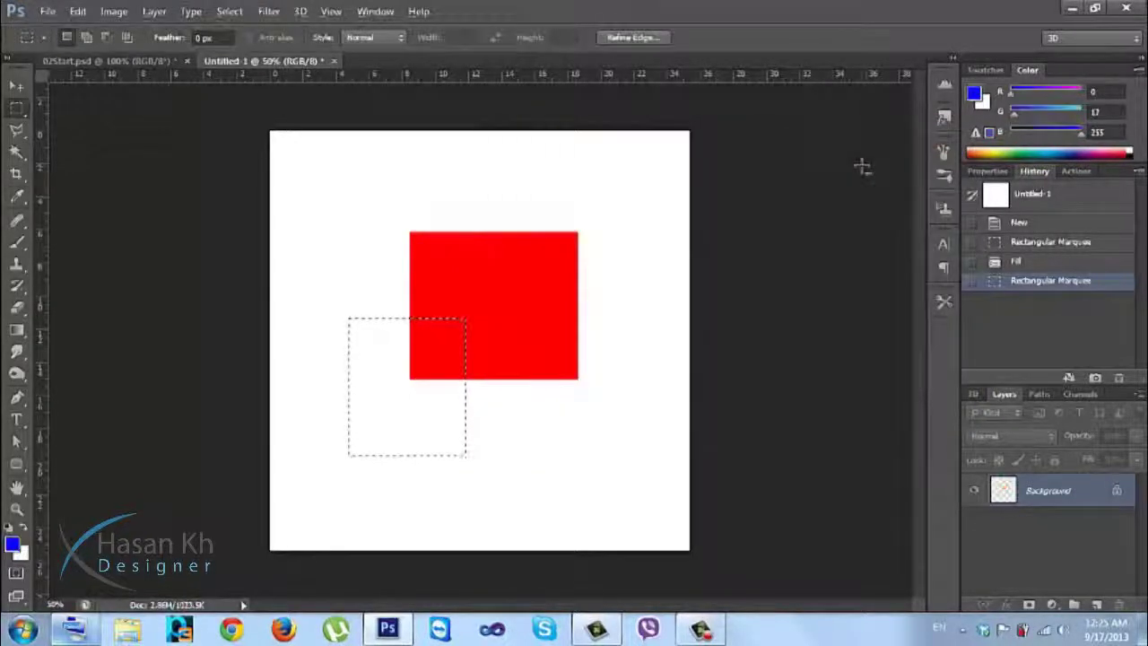
{"action": "key", "text": "alt+BackSpace"}
{"action": "key", "text": "ctrl+d"}
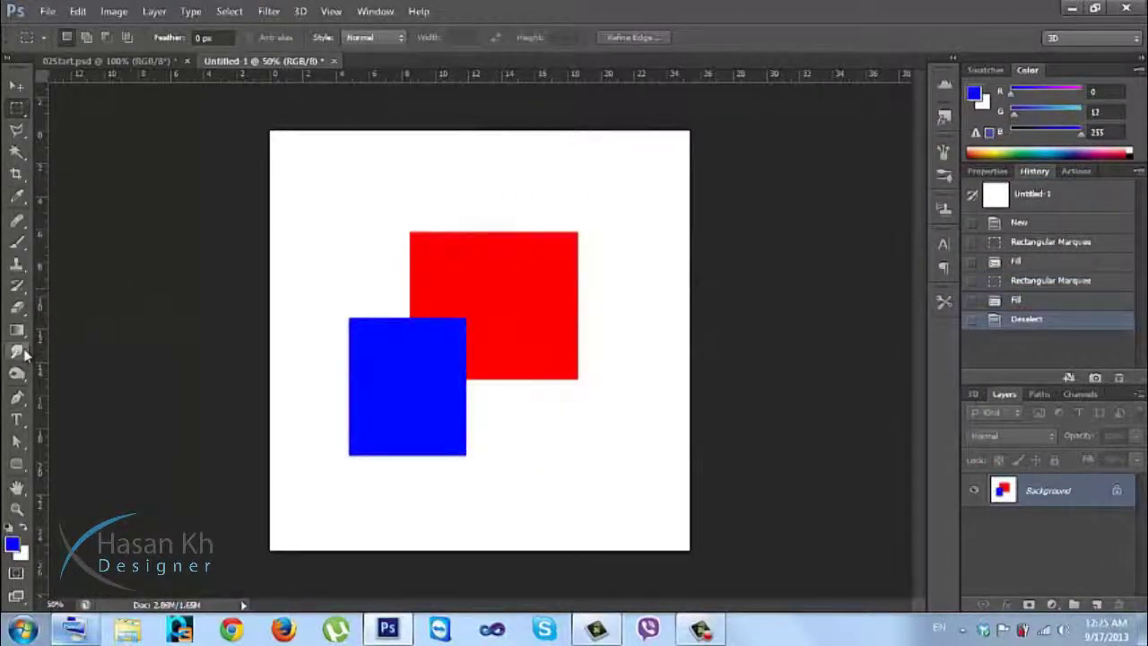
Step: Activate the Blur tool and reduce its brush size to 175 for the Untitled-1 document
{"action": "left_click_drag", "start_coordinate": [18, 375], "coordinate": [72, 409]}
{"action": "left_click_drag", "start_coordinate": [18, 380], "coordinate": [59, 399]}
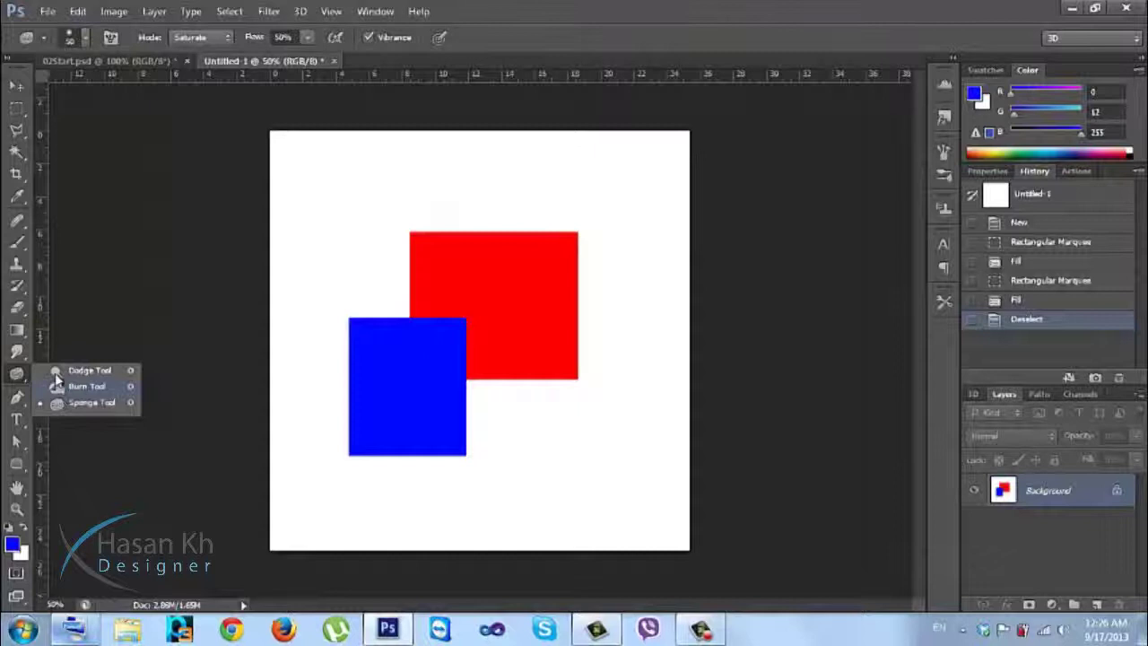
{"action": "mouse_move", "coordinate": [38, 379]}
{"action": "left_mouse_down"}
{"action": "mouse_move", "coordinate": [20, 380]}
{"action": "mouse_move", "coordinate": [20, 355]}
{"action": "left_mouse_up"}
{"action": "left_click", "coordinate": [55, 350]}
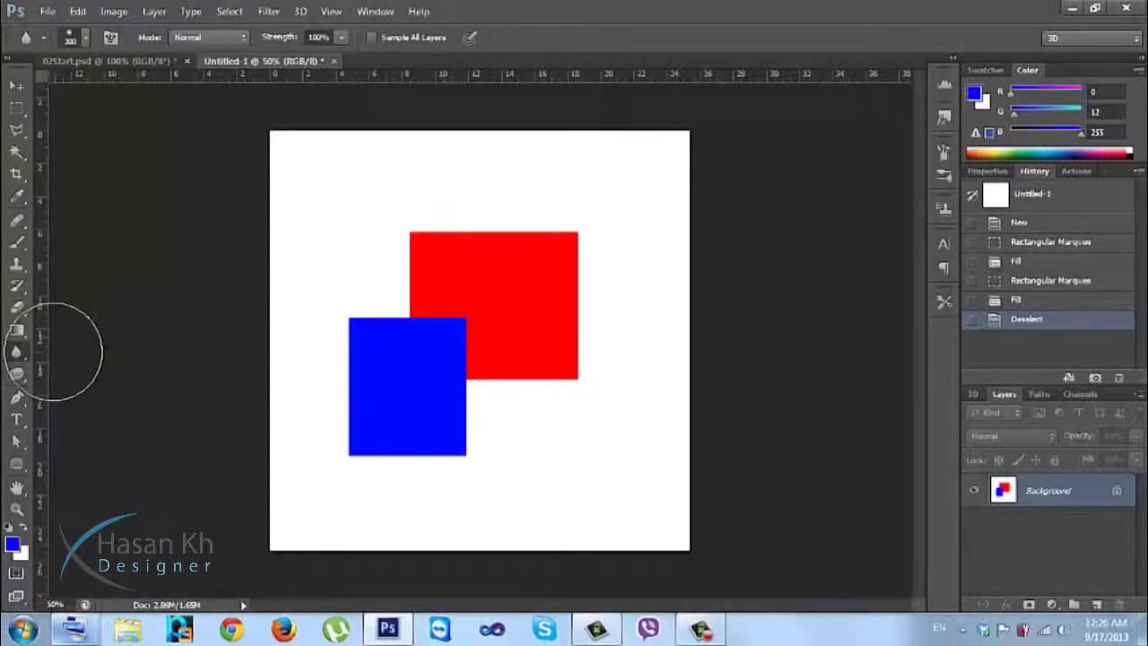
{"action": "left_click", "coordinate": [114, 62]}
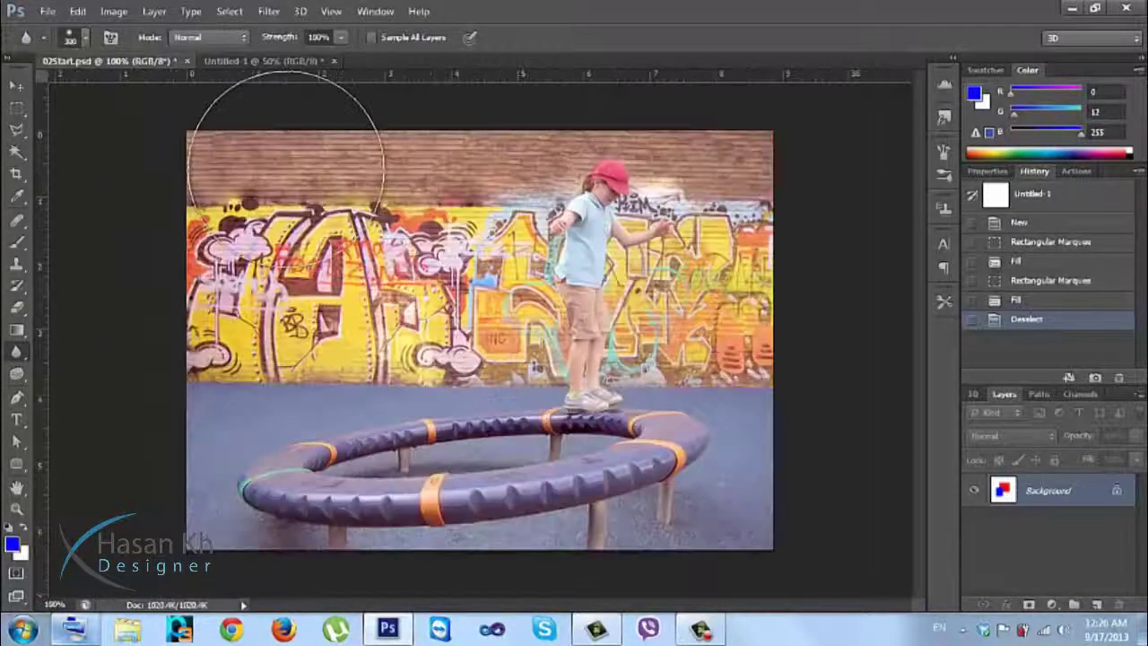
{"action": "left_click", "coordinate": [244, 61]}
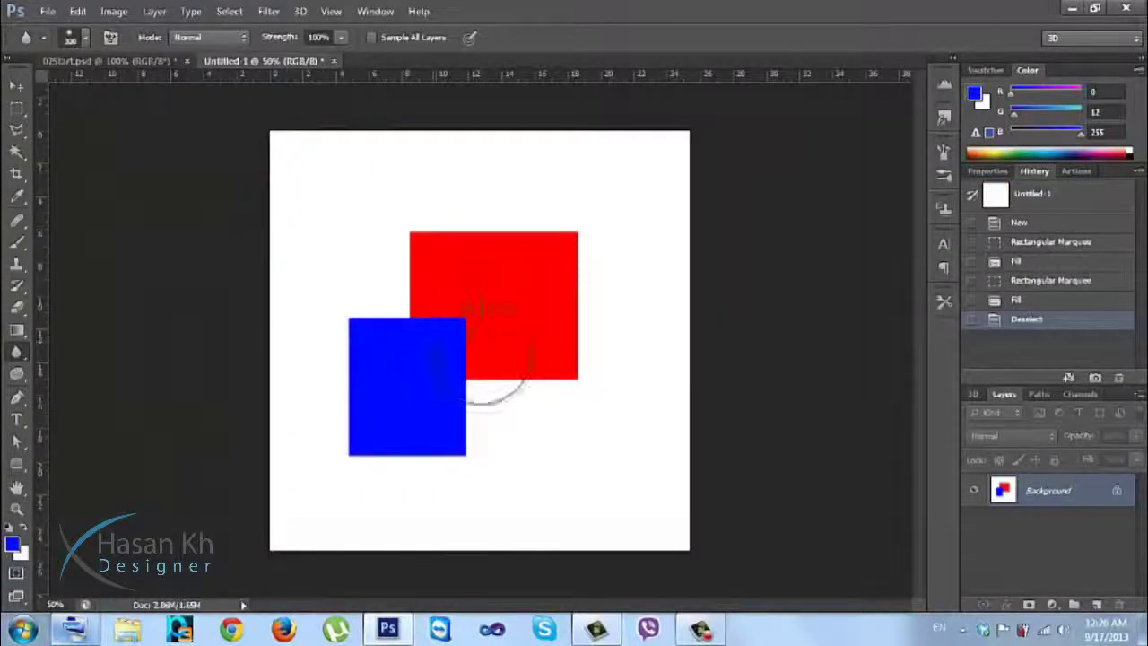
{"action": "key", "text": "bracketleft"}
{"action": "key", "text": "bracketleft"}
{"action": "key", "text": "bracketleft"}
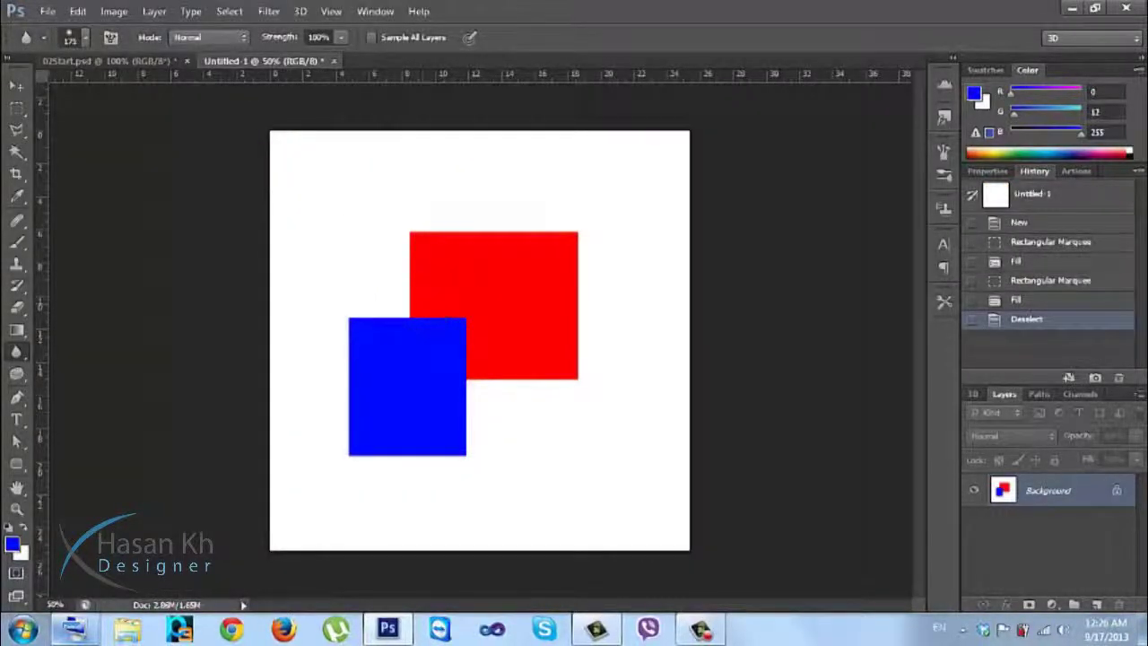
Step: Undo a trial blur dab, reduce the brush size to 125, and blur the edges where the blue and red rectangles meet
{"action": "left_click", "coordinate": [430, 333]}
{"action": "key", "text": "ctrl+z"}
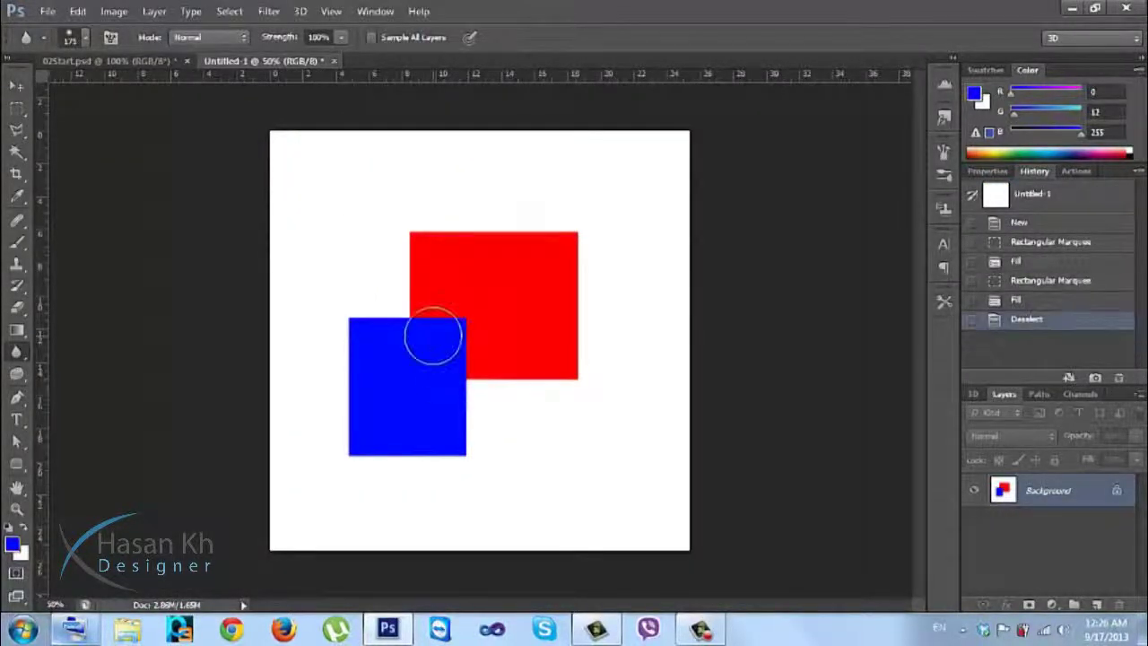
{"action": "key", "text": "ctrl+plus"}
{"action": "key", "text": "ctrl+plus"}
{"action": "key", "text": "ctrl+plus"}
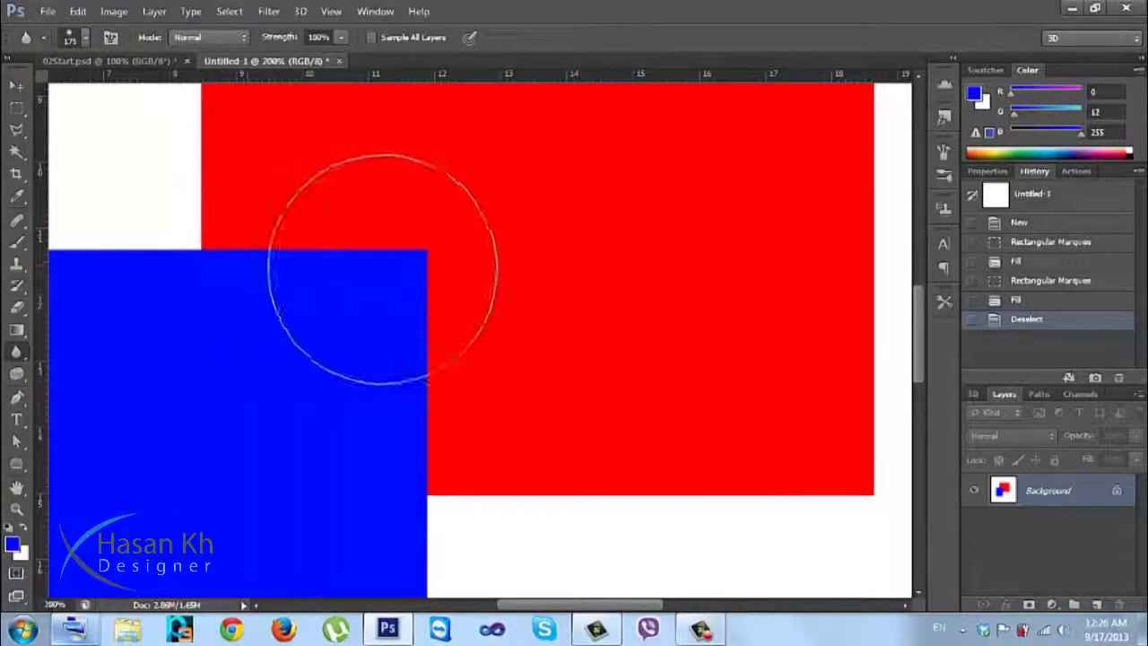
{"action": "key", "text": "bracketleft"}
{"action": "key", "text": "bracketleft"}
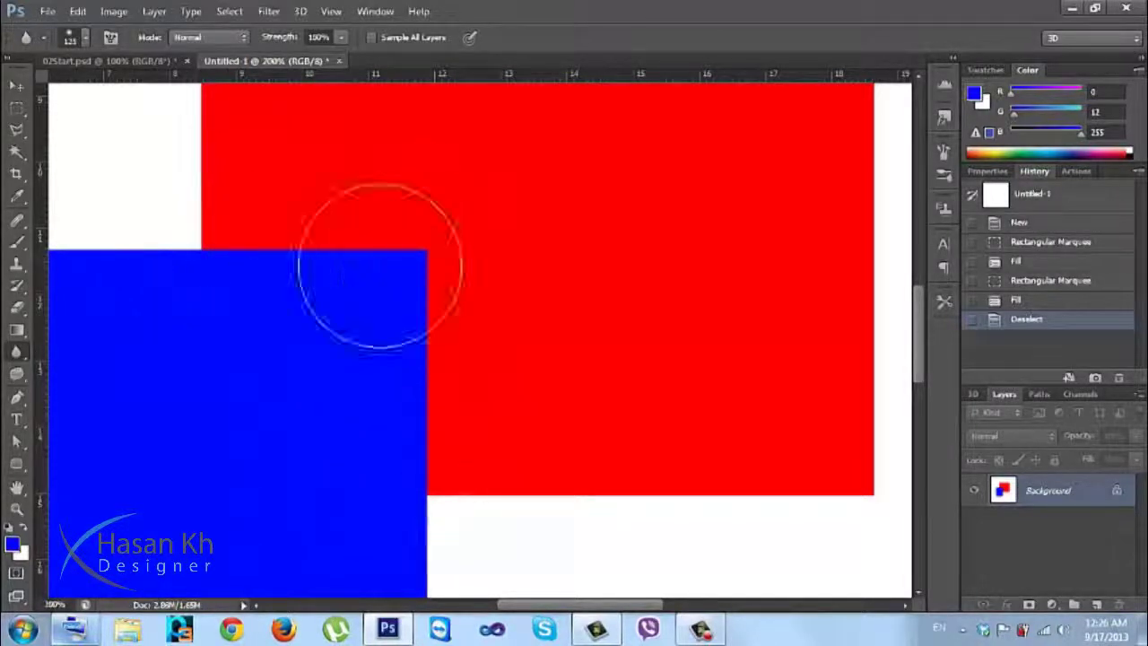
{"action": "mouse_move", "coordinate": [390, 268]}
{"action": "left_mouse_down"}
{"action": "mouse_move", "coordinate": [334, 287]}
{"action": "mouse_move", "coordinate": [301, 259]}
{"action": "mouse_move", "coordinate": [243, 252]}
{"action": "mouse_move", "coordinate": [214, 228]}
{"action": "mouse_move", "coordinate": [298, 235]}
{"action": "mouse_move", "coordinate": [402, 294]}
{"action": "mouse_move", "coordinate": [425, 404]}
{"action": "mouse_move", "coordinate": [475, 414]}
{"action": "mouse_move", "coordinate": [420, 471]}
{"action": "mouse_move", "coordinate": [401, 173]}
{"action": "mouse_move", "coordinate": [262, 194]}
{"action": "mouse_move", "coordinate": [225, 217]}
{"action": "mouse_move", "coordinate": [215, 269]}
{"action": "left_mouse_up"}
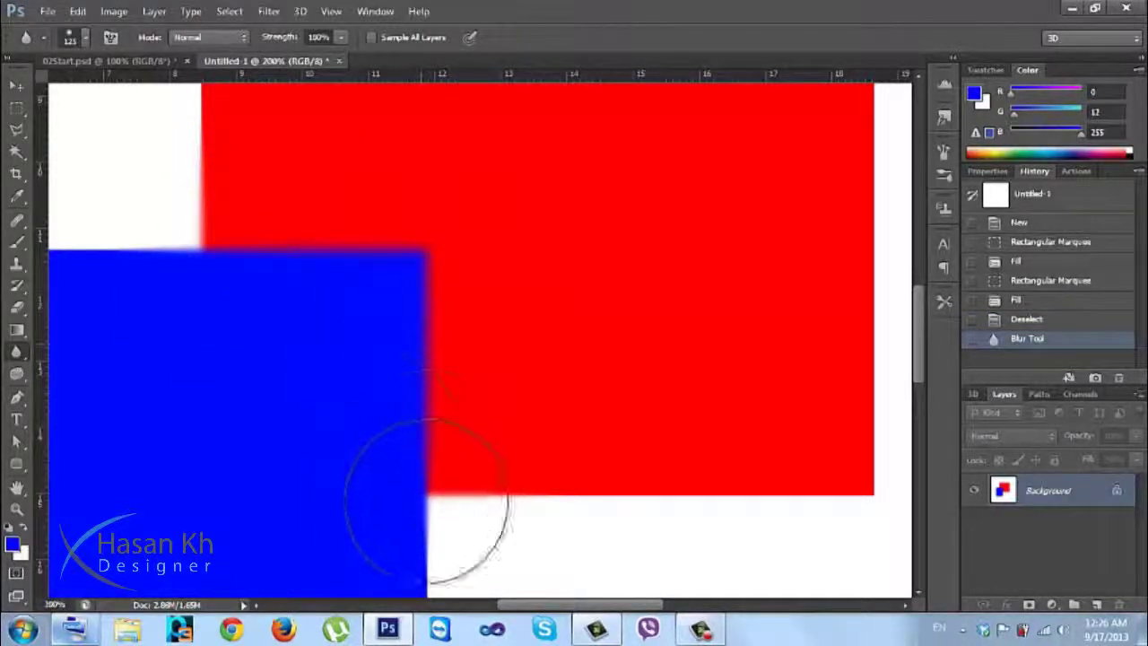
{"action": "mouse_move", "coordinate": [368, 192]}
{"action": "left_mouse_down"}
{"action": "mouse_move", "coordinate": [306, 255]}
{"action": "mouse_move", "coordinate": [338, 260]}
{"action": "mouse_move", "coordinate": [418, 404]}
{"action": "mouse_move", "coordinate": [410, 325]}
{"action": "left_mouse_up"}
{"action": "key", "text": "ctrl+minus"}
{"action": "key", "text": "ctrl+minus"}
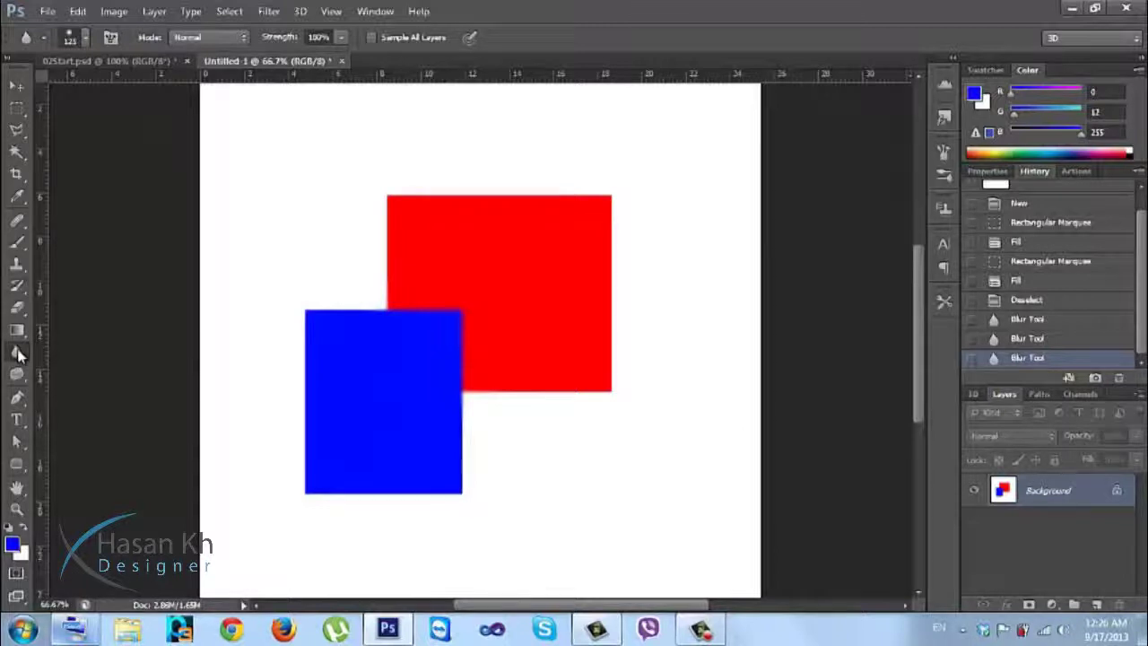
Step: Switch to the Sharpen tool and sharpen the blurred corners where the red rectangle's edges meet the blue one
{"action": "right_click", "coordinate": [18, 353]}
{"action": "left_click", "coordinate": [80, 364]}
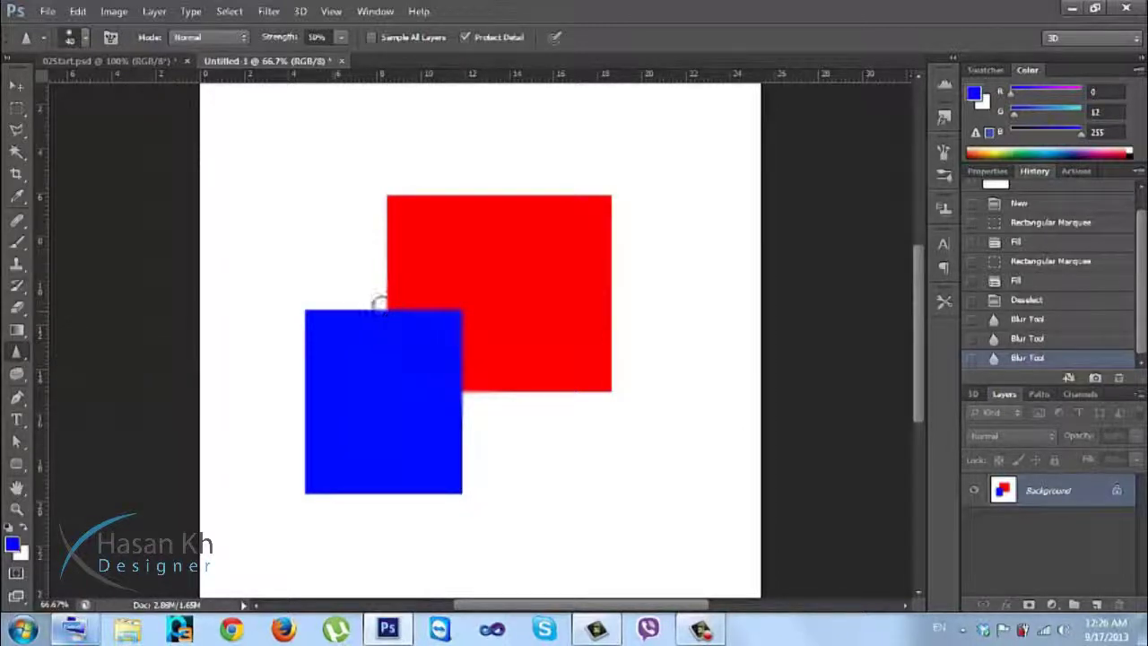
{"action": "key", "text": "ctrl+plus"}
{"action": "key", "text": "ctrl+plus"}
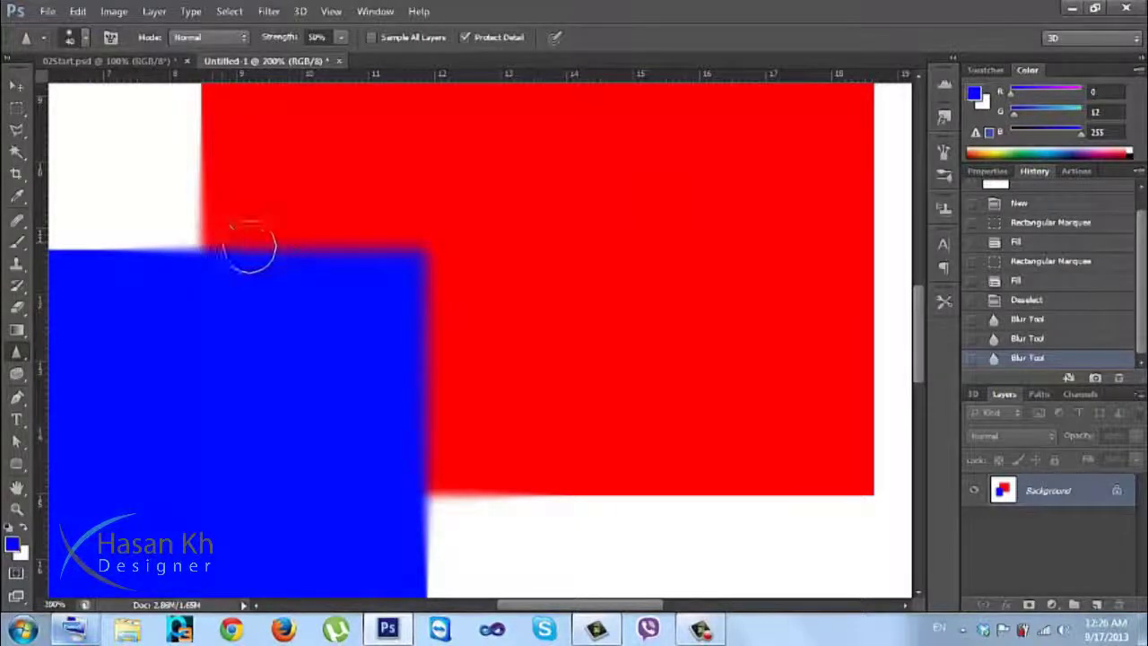
{"action": "left_click", "coordinate": [427, 484]}
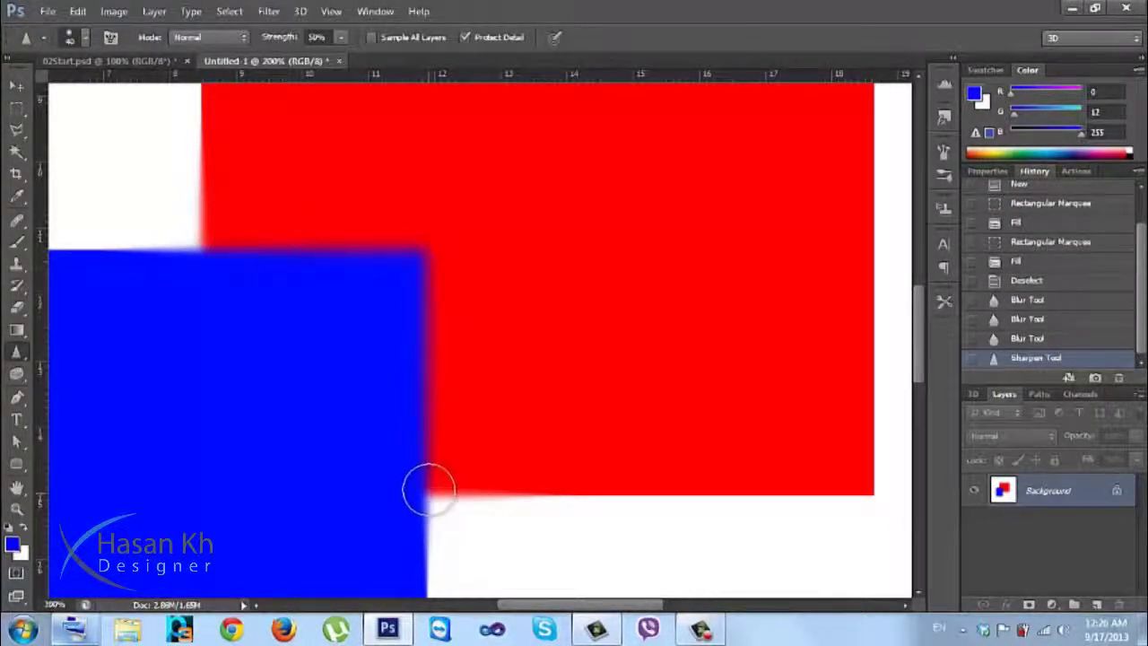
{"action": "left_click", "coordinate": [186, 238]}
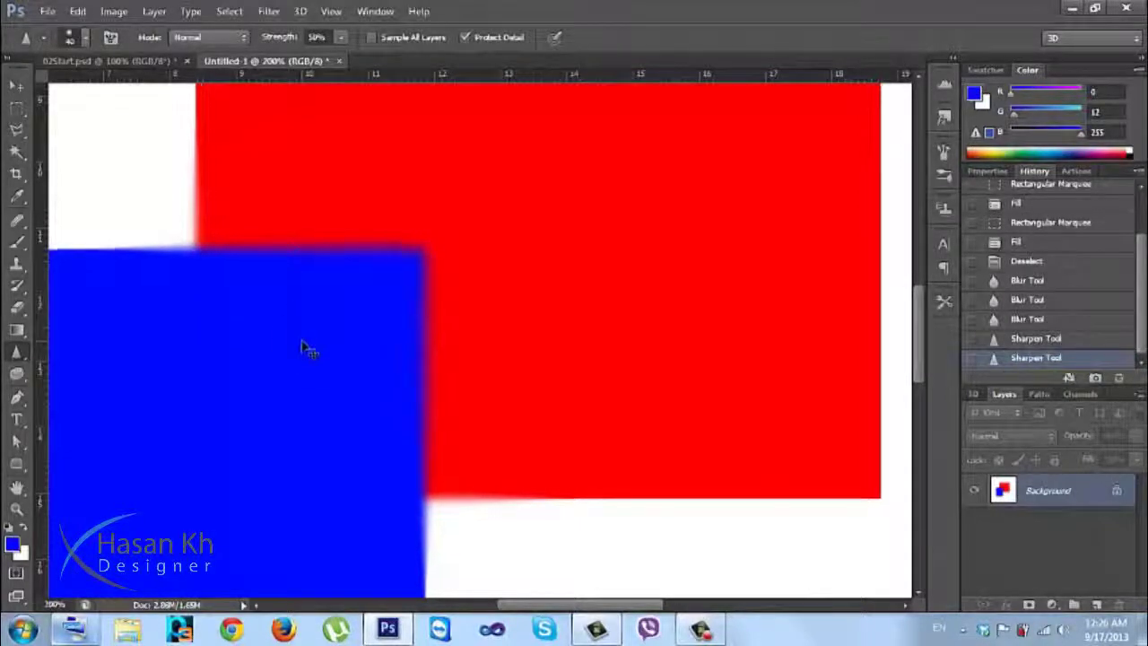
Step: Magnify the blue rectangle's upper-right corner to 700% and sharpen its blurred right and top edges against the red
{"action": "key", "text": "ctrl+plus"}
{"action": "key", "text": "ctrl+plus"}
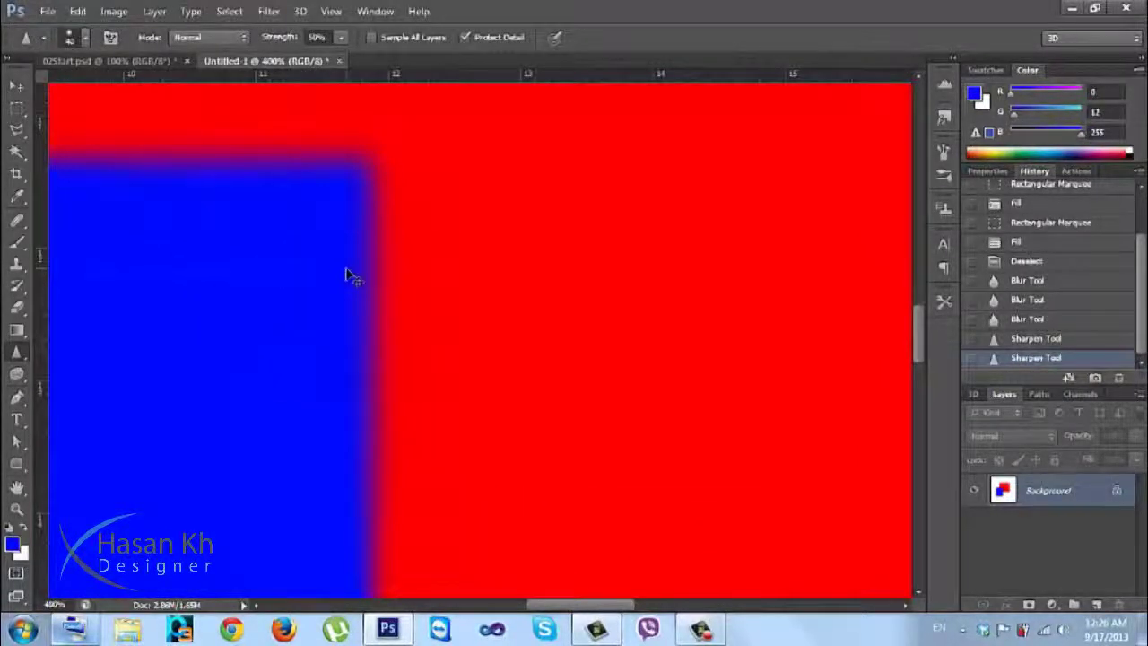
{"action": "key", "text": "ctrl+plus"}
{"action": "key", "text": "ctrl+plus"}
{"action": "key", "text": "ctrl+plus"}
{"action": "left_click_drag", "start_coordinate": [337, 276], "coordinate": [463, 332]}
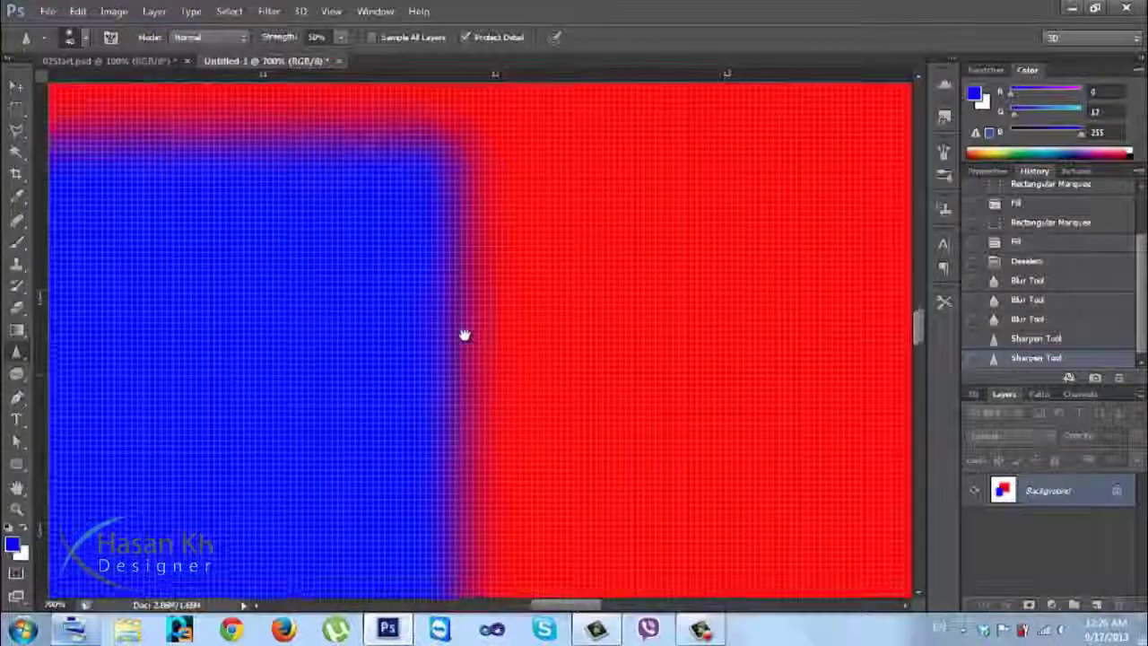
{"action": "mouse_move", "coordinate": [455, 248]}
{"action": "left_mouse_down"}
{"action": "mouse_move", "coordinate": [535, 281]}
{"action": "mouse_move", "coordinate": [430, 460]}
{"action": "mouse_move", "coordinate": [421, 422]}
{"action": "mouse_move", "coordinate": [448, 386]}
{"action": "mouse_move", "coordinate": [466, 225]}
{"action": "mouse_move", "coordinate": [436, 173]}
{"action": "mouse_move", "coordinate": [381, 199]}
{"action": "mouse_move", "coordinate": [396, 196]}
{"action": "left_mouse_up"}
{"action": "mouse_move", "coordinate": [381, 242]}
{"action": "left_mouse_down"}
{"action": "mouse_move", "coordinate": [372, 398]}
{"action": "mouse_move", "coordinate": [383, 396]}
{"action": "left_mouse_up"}
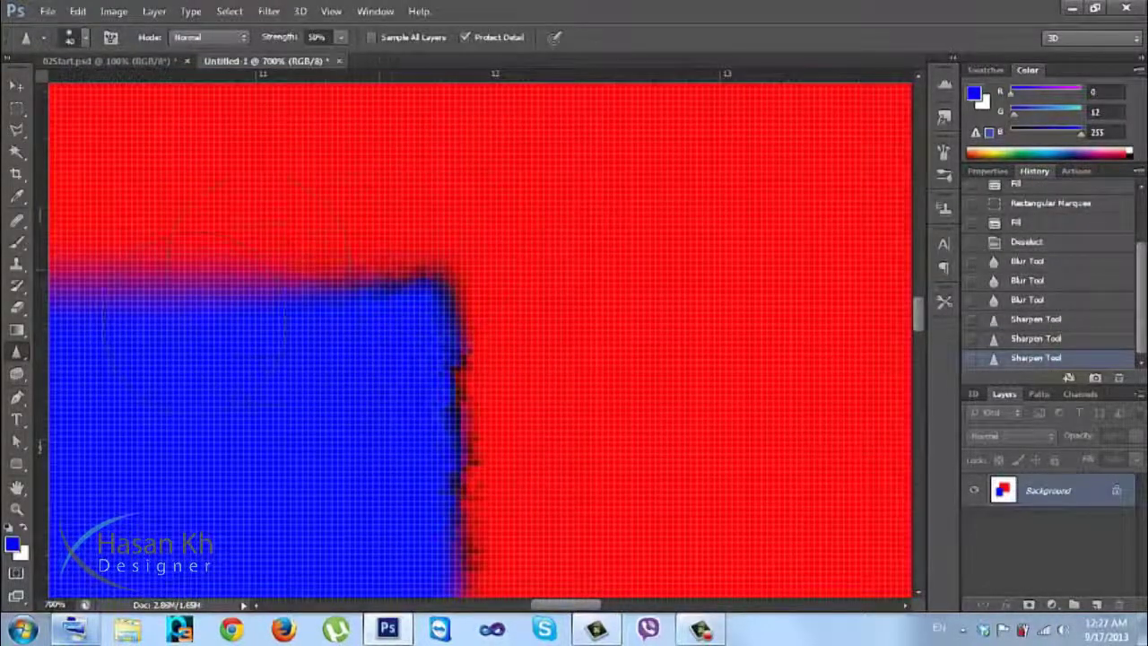
{"action": "left_click", "coordinate": [257, 302]}
{"action": "key", "text": "ctrl+minus"}
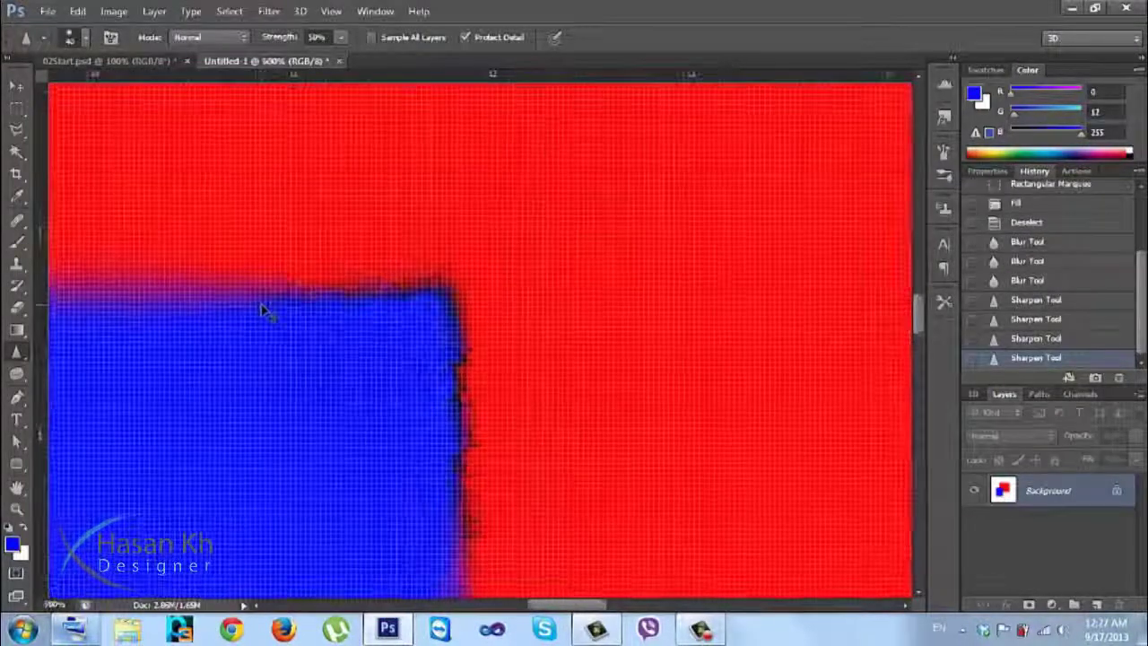
Step: Undo the sharpening along the blue rectangle's right and top edges, and undo a further trial stroke on its top edge
{"action": "key", "text": "ctrl+minus"}
{"action": "key", "text": "ctrl+minus"}
{"action": "key", "text": "ctrl+minus"}
{"action": "key", "text": "ctrl+minus"}
{"action": "key", "text": "ctrl+minus"}
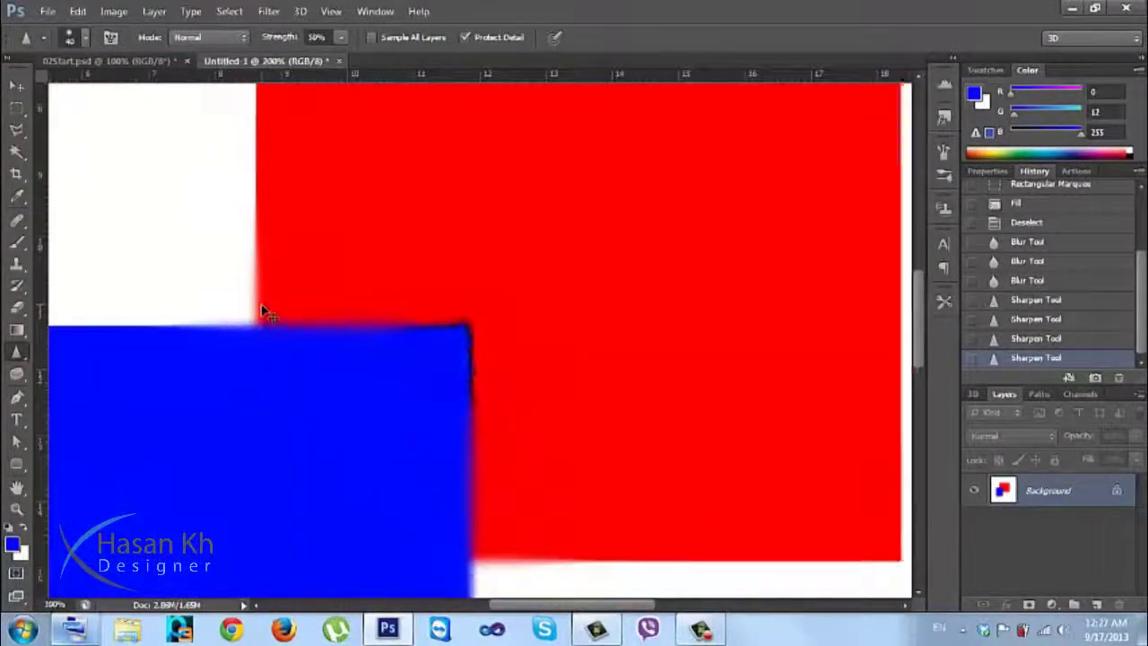
{"action": "key", "text": "ctrl+plus"}
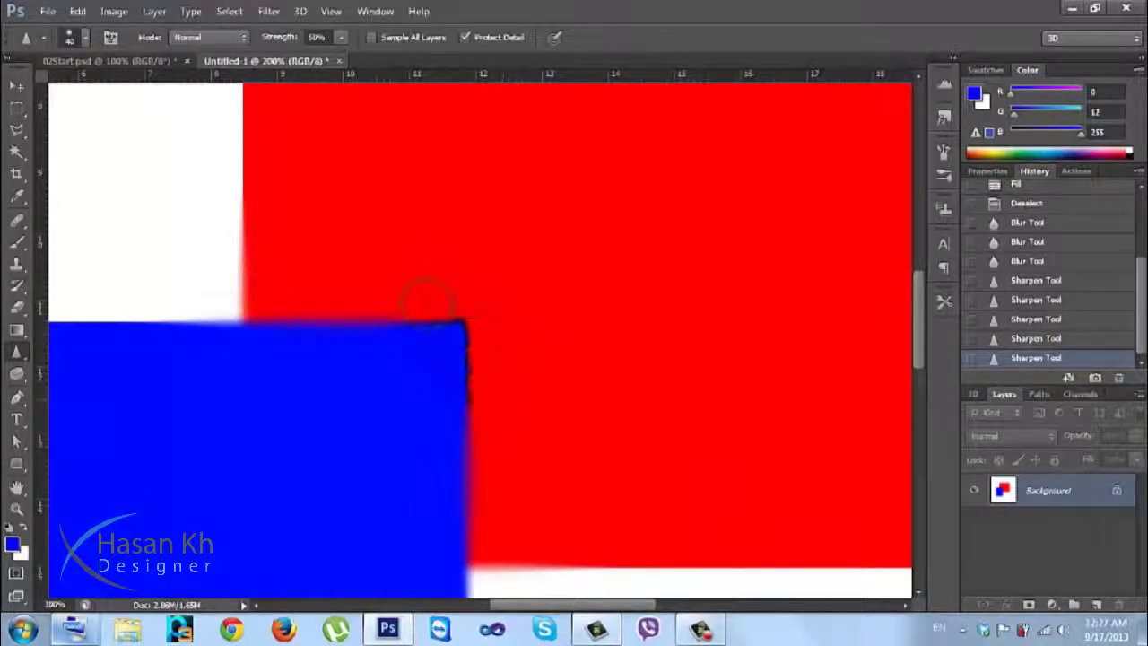
{"action": "key", "text": "ctrl+z"}
{"action": "key", "text": "ctrl+alt+z"}
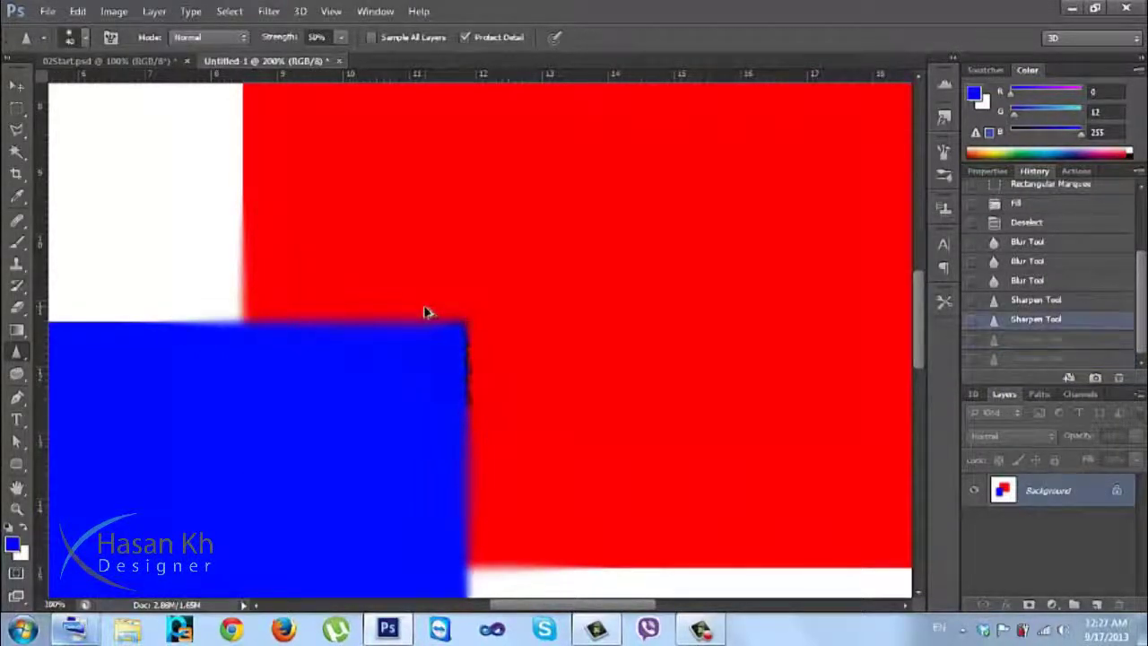
{"action": "key", "text": "ctrl+alt+z"}
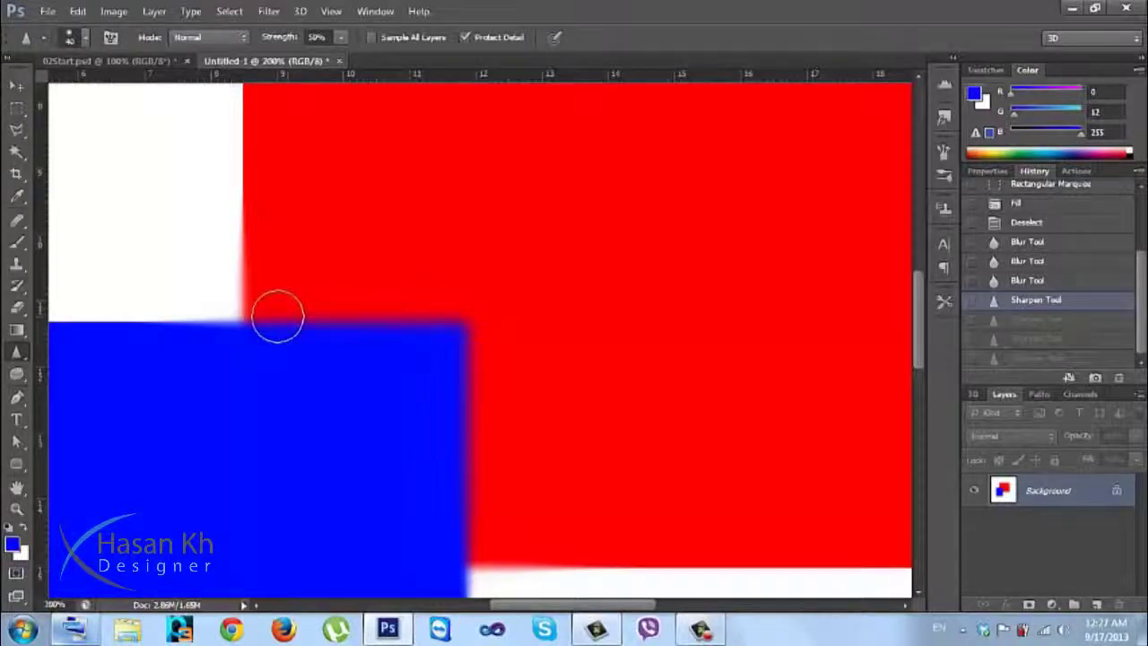
{"action": "mouse_move", "coordinate": [282, 320]}
{"action": "left_mouse_down"}
{"action": "mouse_move", "coordinate": [337, 283]}
{"action": "mouse_move", "coordinate": [366, 292]}
{"action": "left_mouse_up"}
{"action": "key", "text": "ctrl+z"}
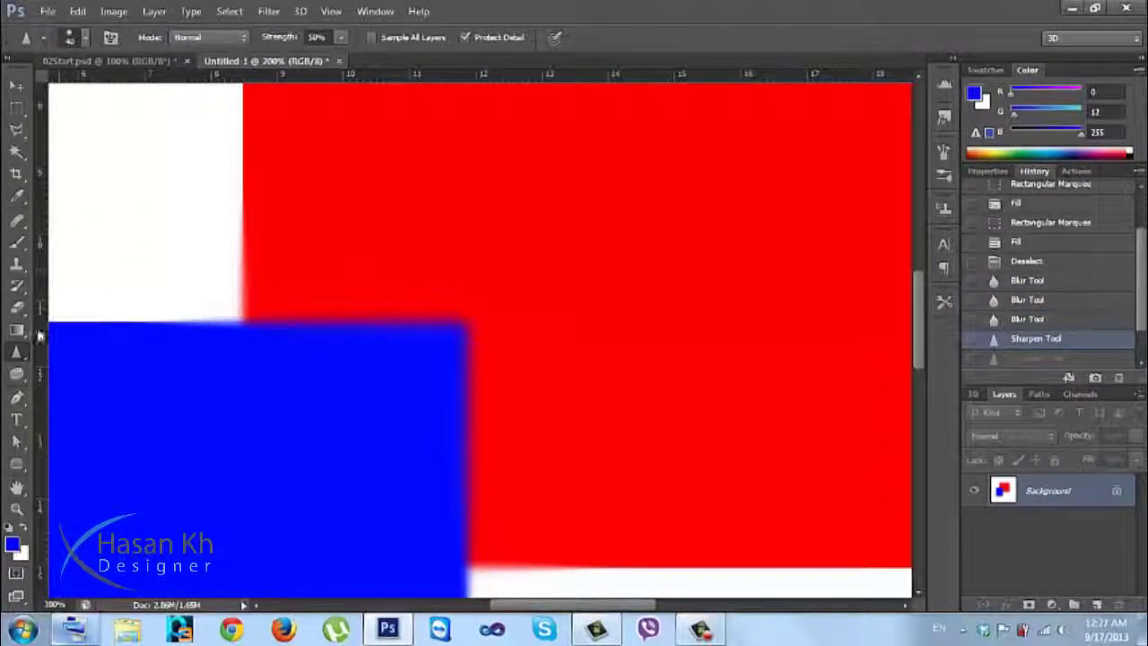
Step: Switch to the Smudge tool and smear the border between the blue and red rectangles at 41% strength
{"action": "right_click", "coordinate": [17, 354]}
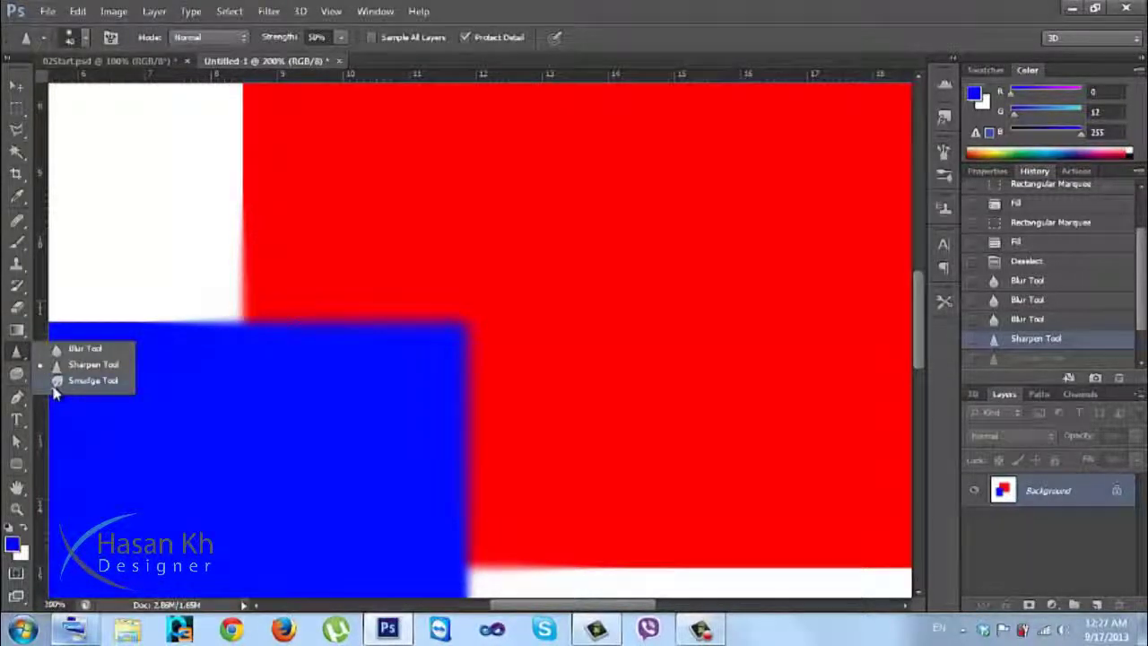
{"action": "left_click", "coordinate": [85, 380]}
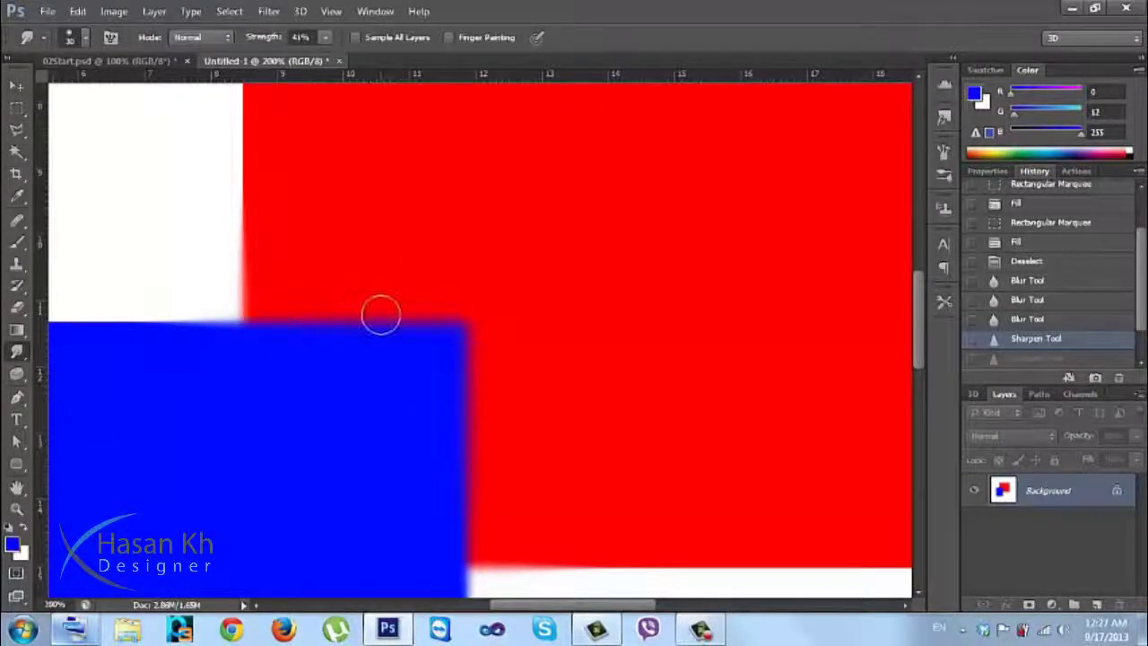
{"action": "key", "text": "ctrl+minus"}
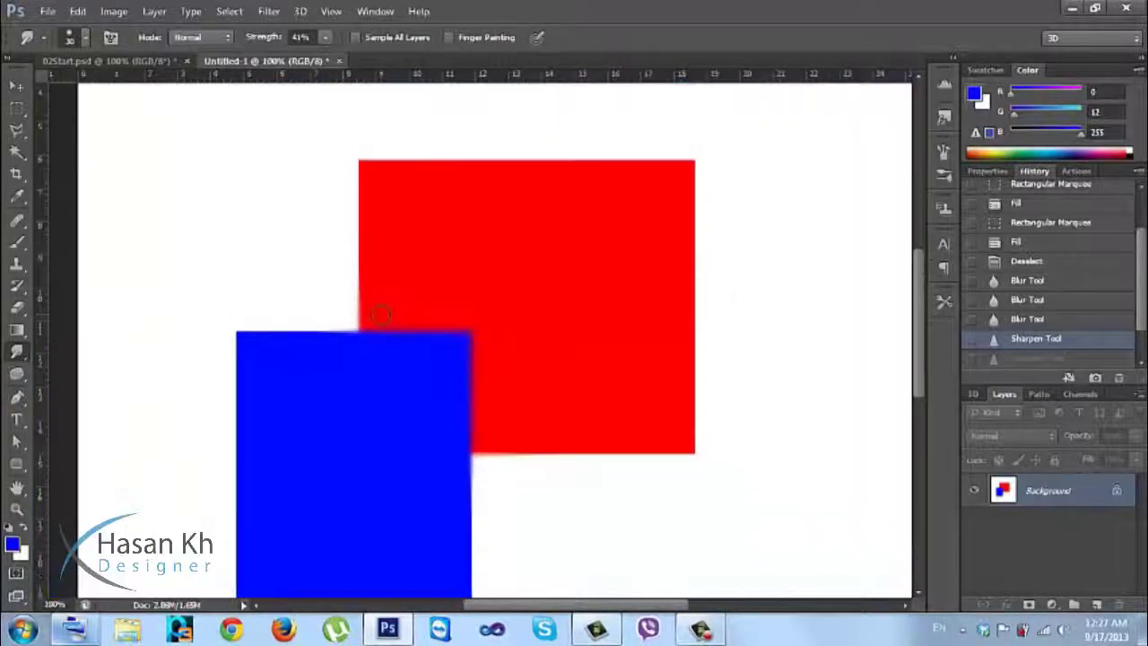
{"action": "right_click", "coordinate": [18, 355]}
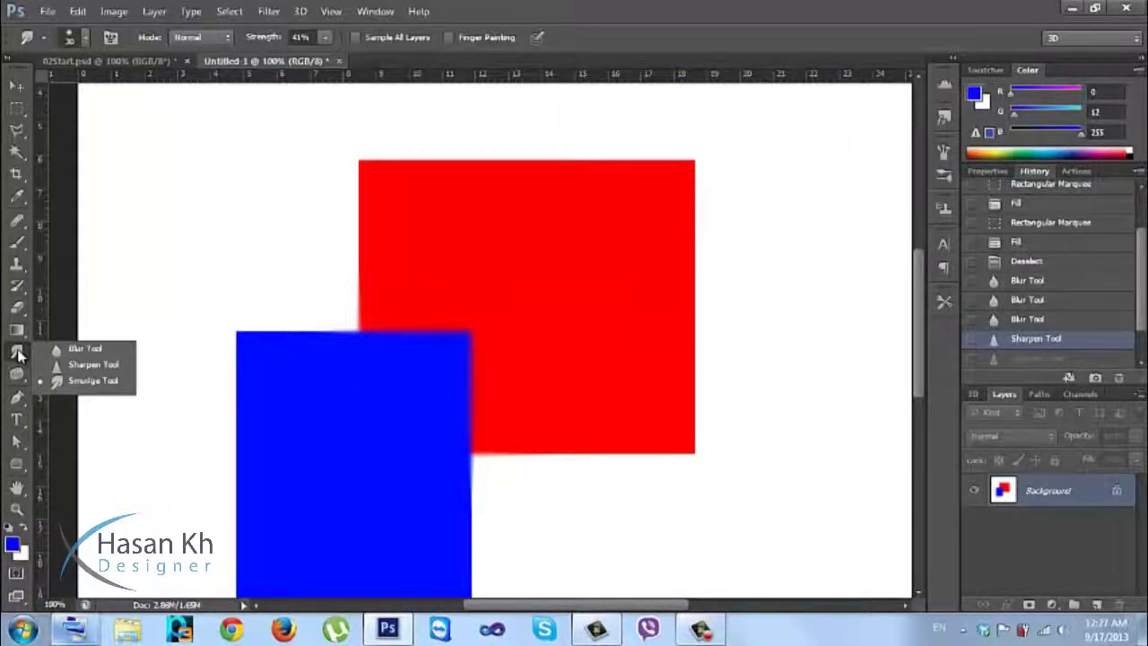
{"action": "left_click", "coordinate": [18, 355]}
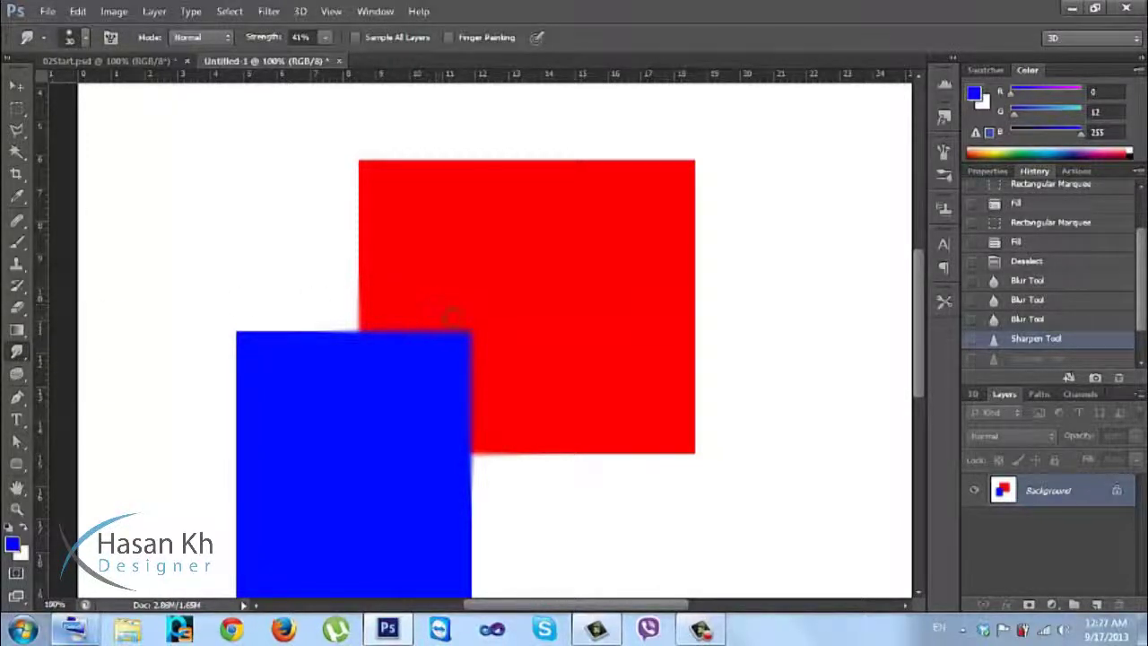
{"action": "mouse_move", "coordinate": [475, 321]}
{"action": "left_mouse_down"}
{"action": "mouse_move", "coordinate": [466, 366]}
{"action": "mouse_move", "coordinate": [456, 325]}
{"action": "mouse_move", "coordinate": [469, 355]}
{"action": "mouse_move", "coordinate": [458, 321]}
{"action": "mouse_move", "coordinate": [480, 324]}
{"action": "mouse_move", "coordinate": [451, 326]}
{"action": "mouse_move", "coordinate": [453, 314]}
{"action": "mouse_move", "coordinate": [473, 315]}
{"action": "mouse_move", "coordinate": [447, 365]}
{"action": "mouse_move", "coordinate": [478, 320]}
{"action": "mouse_move", "coordinate": [411, 367]}
{"action": "mouse_move", "coordinate": [491, 354]}
{"action": "mouse_move", "coordinate": [391, 303]}
{"action": "mouse_move", "coordinate": [351, 312]}
{"action": "mouse_move", "coordinate": [434, 355]}
{"action": "left_mouse_up"}
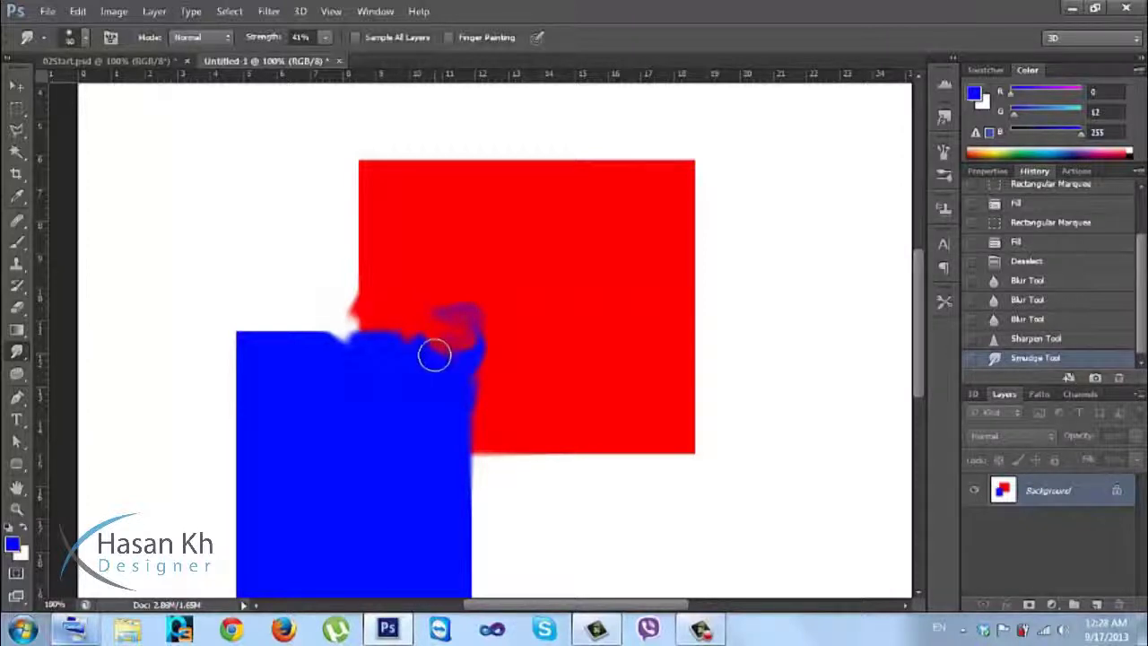
Step: Raise the smudge strength to 70% and swirl the blue and red together around the blue rectangle's upper-right corner with a size 50 brush
{"action": "left_click_drag", "start_coordinate": [250, 37], "coordinate": [285, 42]}
{"action": "mouse_move", "coordinate": [462, 322]}
{"action": "left_mouse_down"}
{"action": "mouse_move", "coordinate": [434, 363]}
{"action": "mouse_move", "coordinate": [442, 392]}
{"action": "mouse_move", "coordinate": [452, 322]}
{"action": "mouse_move", "coordinate": [484, 310]}
{"action": "left_mouse_up"}
{"action": "left_click_drag", "start_coordinate": [431, 336], "coordinate": [457, 314]}
{"action": "left_click_drag", "start_coordinate": [453, 369], "coordinate": [408, 330]}
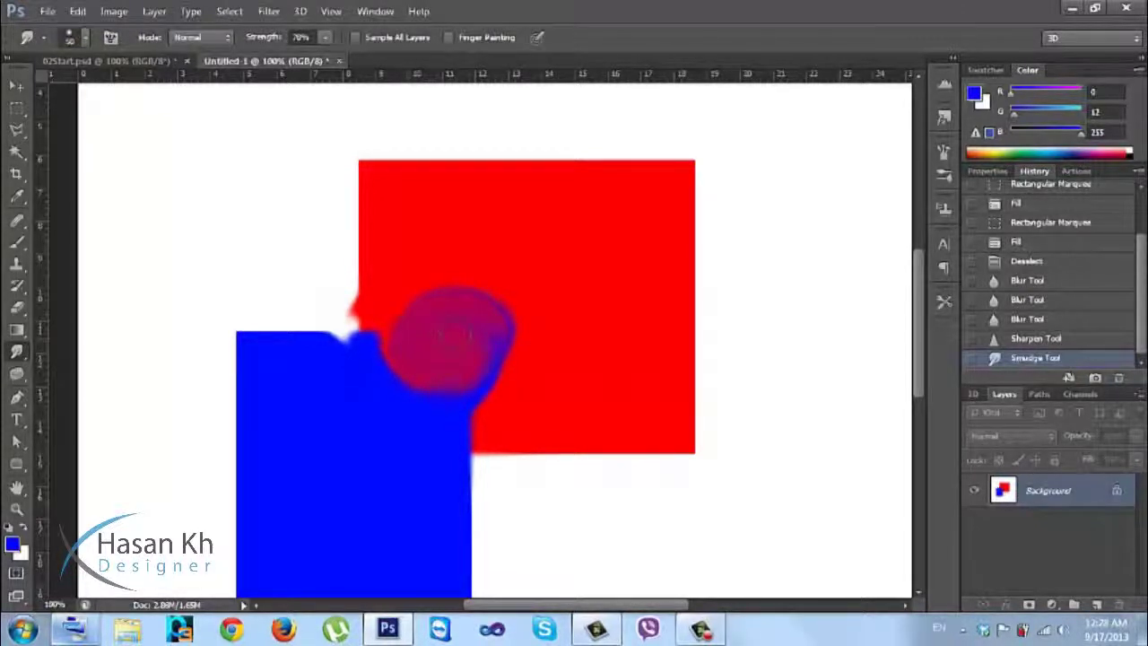
{"action": "mouse_move", "coordinate": [412, 376]}
{"action": "left_mouse_down"}
{"action": "mouse_move", "coordinate": [466, 385]}
{"action": "mouse_move", "coordinate": [452, 327]}
{"action": "left_mouse_up"}
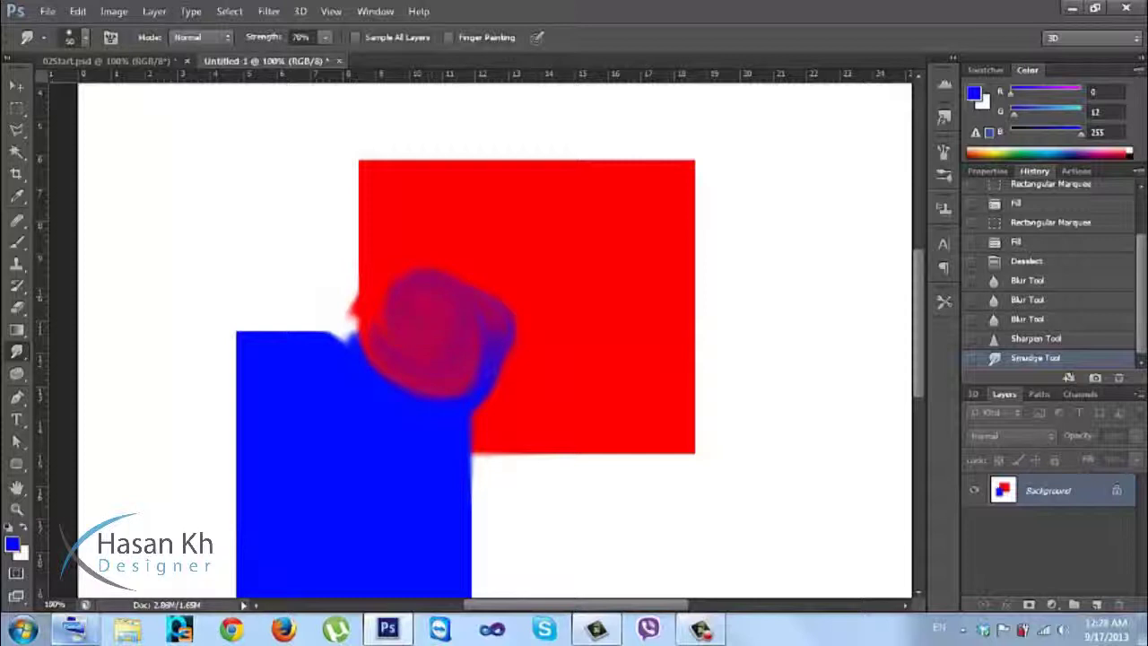
{"action": "mouse_move", "coordinate": [462, 333]}
{"action": "left_mouse_down"}
{"action": "mouse_move", "coordinate": [417, 385]}
{"action": "mouse_move", "coordinate": [453, 382]}
{"action": "mouse_move", "coordinate": [422, 378]}
{"action": "mouse_move", "coordinate": [430, 350]}
{"action": "mouse_move", "coordinate": [408, 377]}
{"action": "mouse_move", "coordinate": [422, 332]}
{"action": "left_mouse_up"}
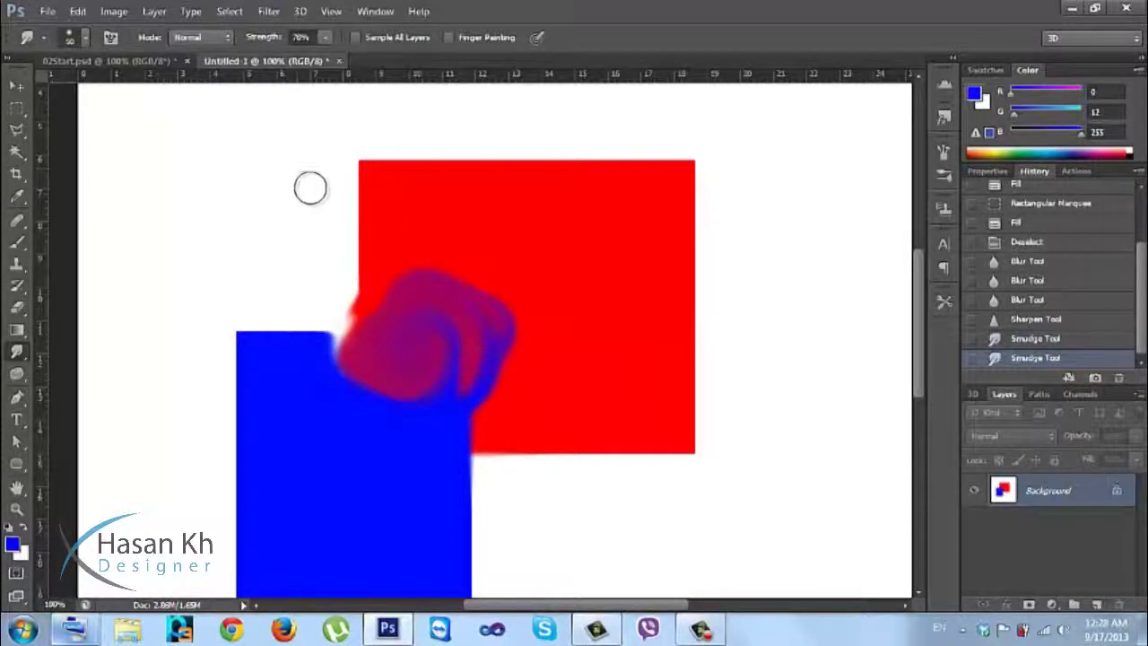
Step: Undo a trial smudge, set the strength to 56%, and smear white inward from the red rectangle's top and right edges
{"action": "left_click_drag", "start_coordinate": [359, 163], "coordinate": [454, 154]}
{"action": "key", "text": "ctrl+z"}
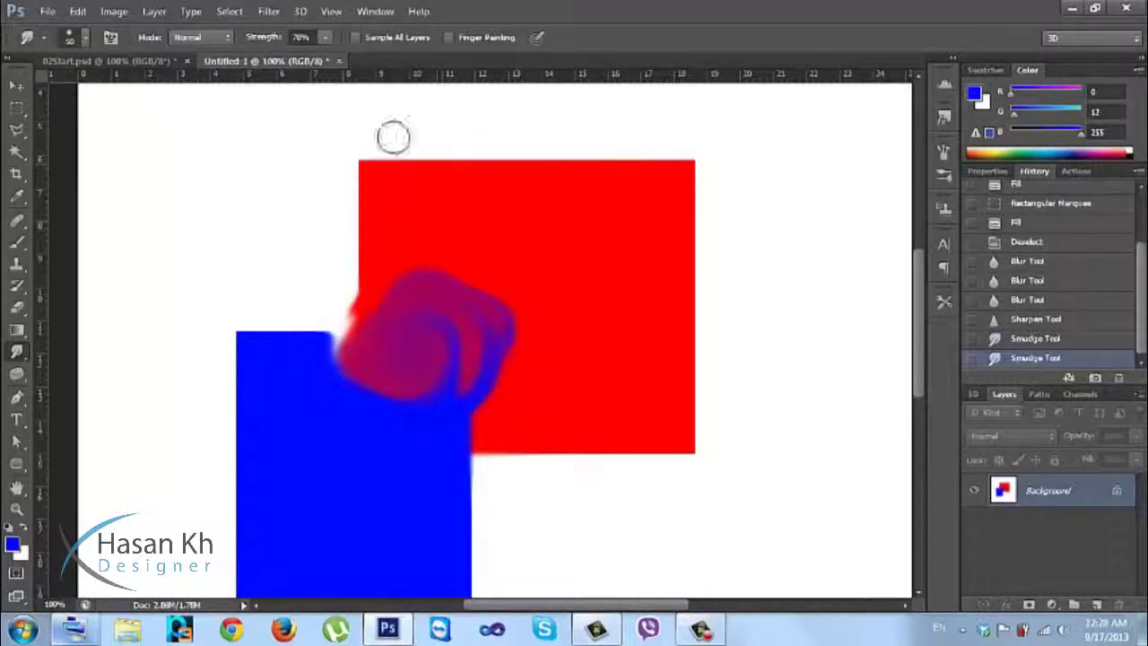
{"action": "left_click", "coordinate": [262, 43]}
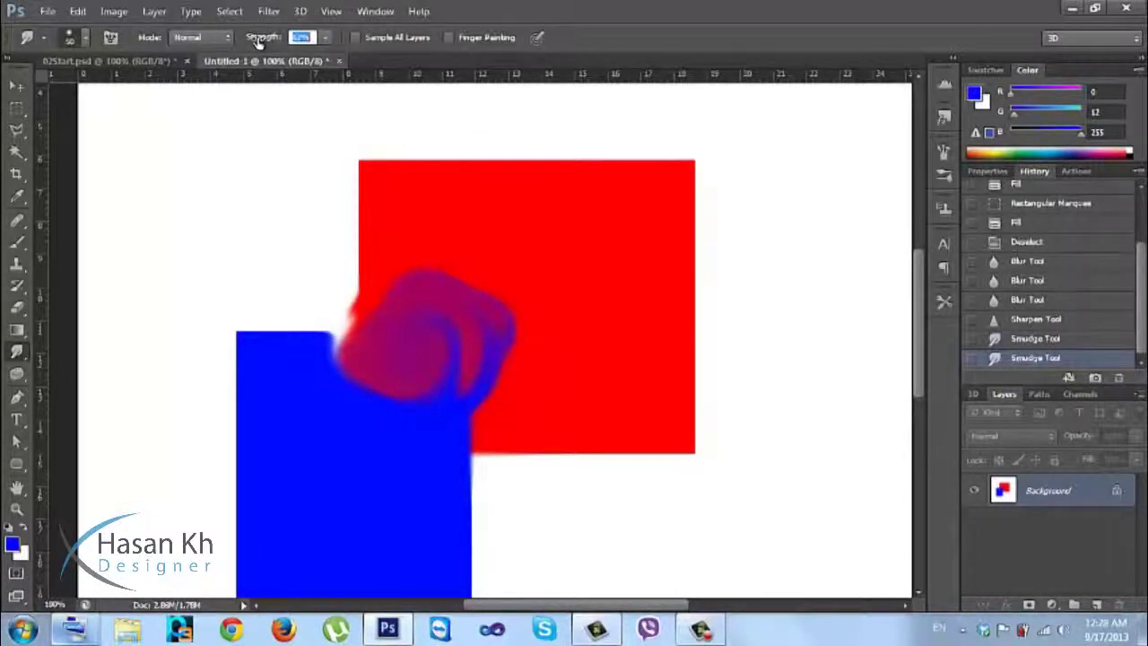
{"action": "left_click_drag", "start_coordinate": [257, 42], "coordinate": [256, 44]}
{"action": "left_click_drag", "start_coordinate": [557, 154], "coordinate": [544, 193]}
{"action": "left_click_drag", "start_coordinate": [725, 242], "coordinate": [537, 184]}
{"action": "left_click_drag", "start_coordinate": [533, 141], "coordinate": [545, 211]}
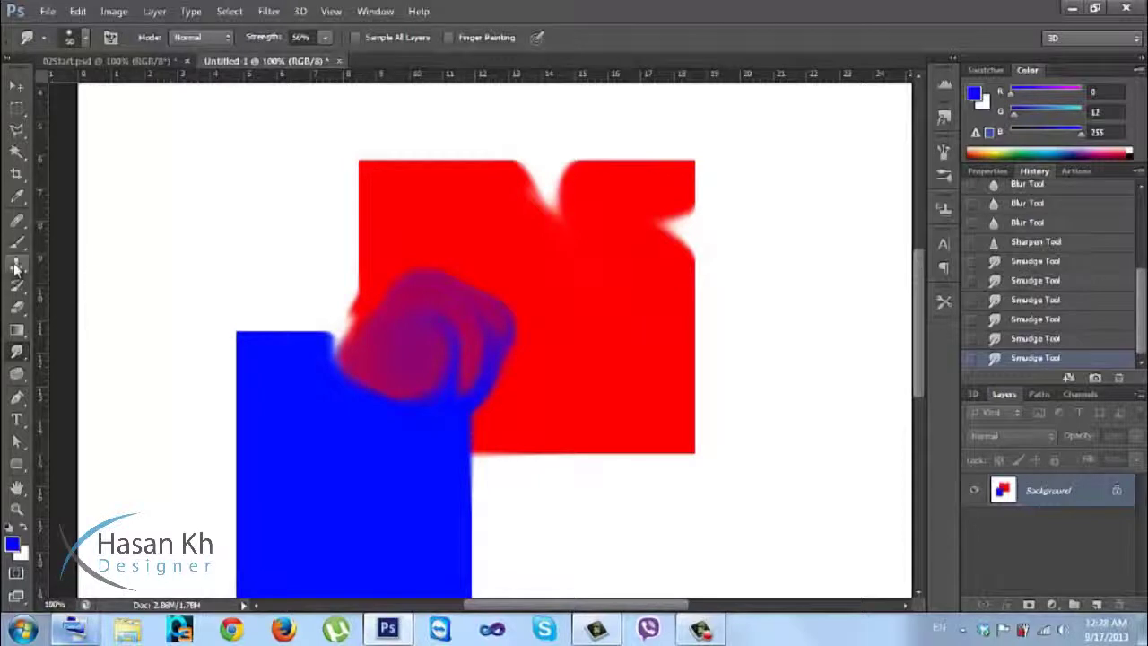
Step: Return to the 02Start.psd photo, review the healing and clone tools, and activate the Sponge tool in Saturate mode
{"action": "left_click", "coordinate": [16, 224]}
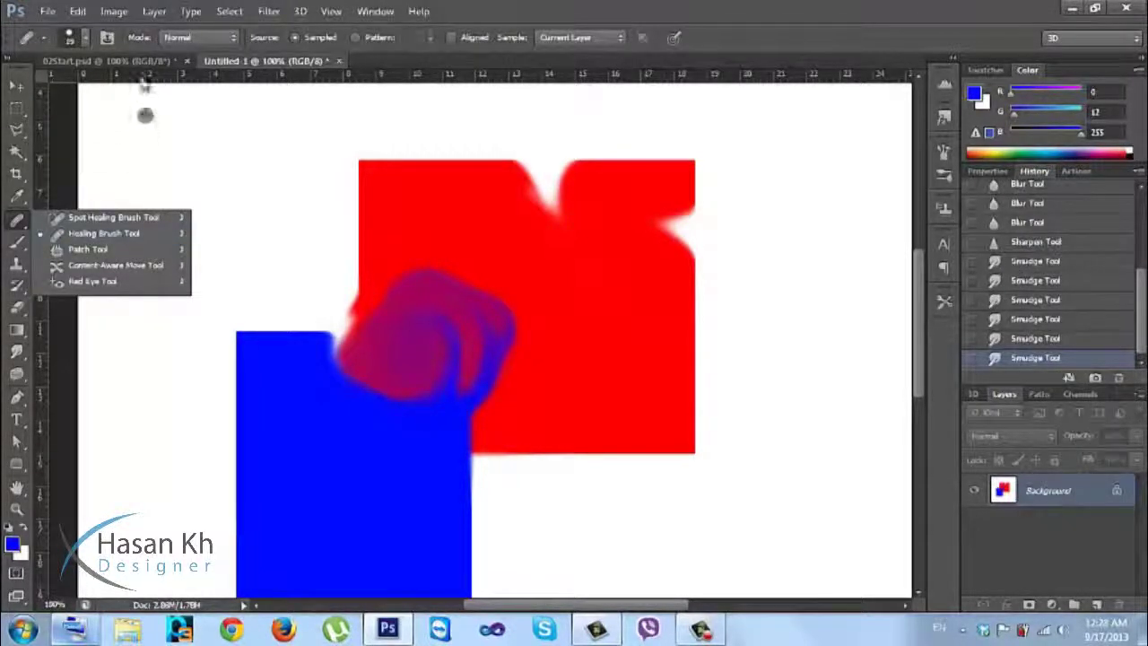
{"action": "left_click", "coordinate": [139, 60]}
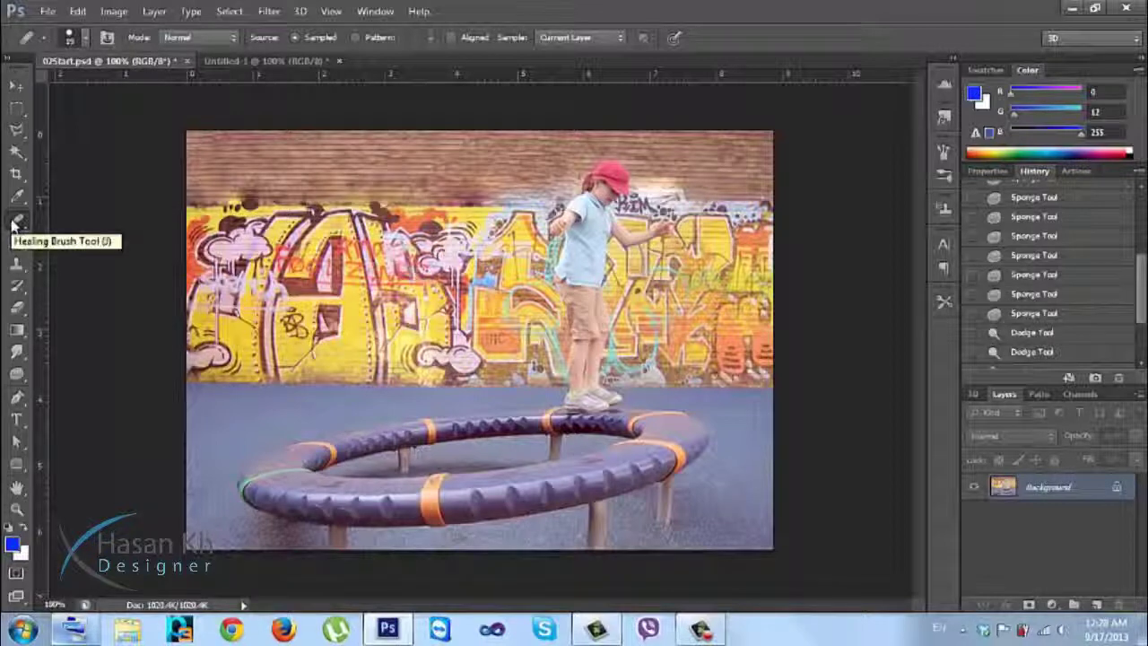
{"action": "left_click", "coordinate": [18, 262]}
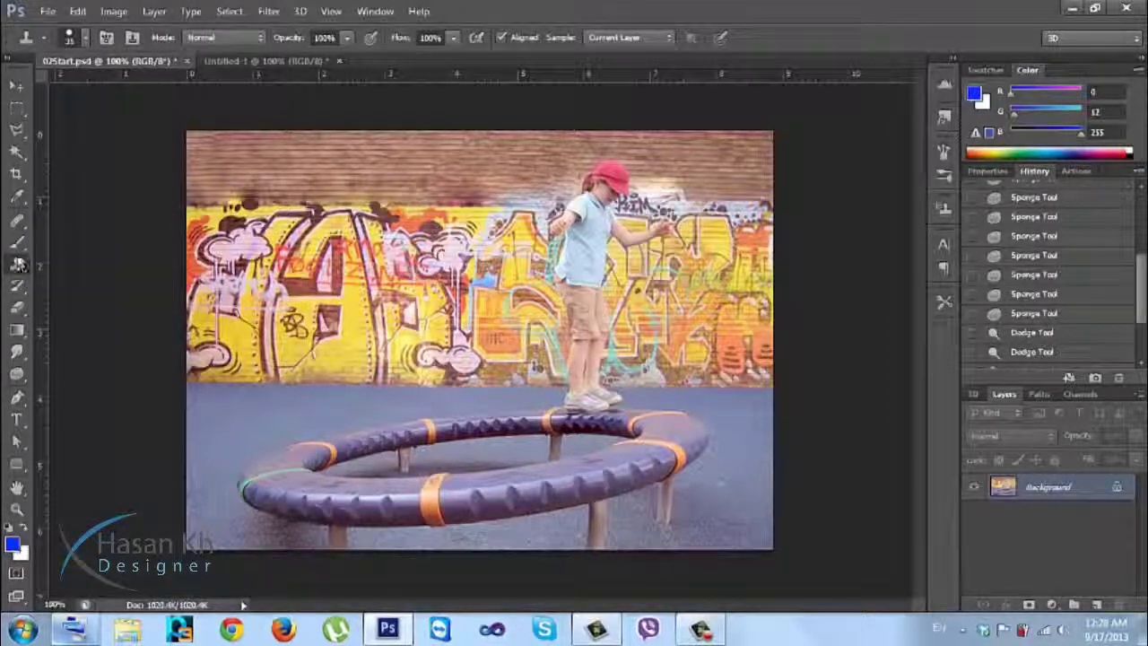
{"action": "left_click", "coordinate": [17, 225]}
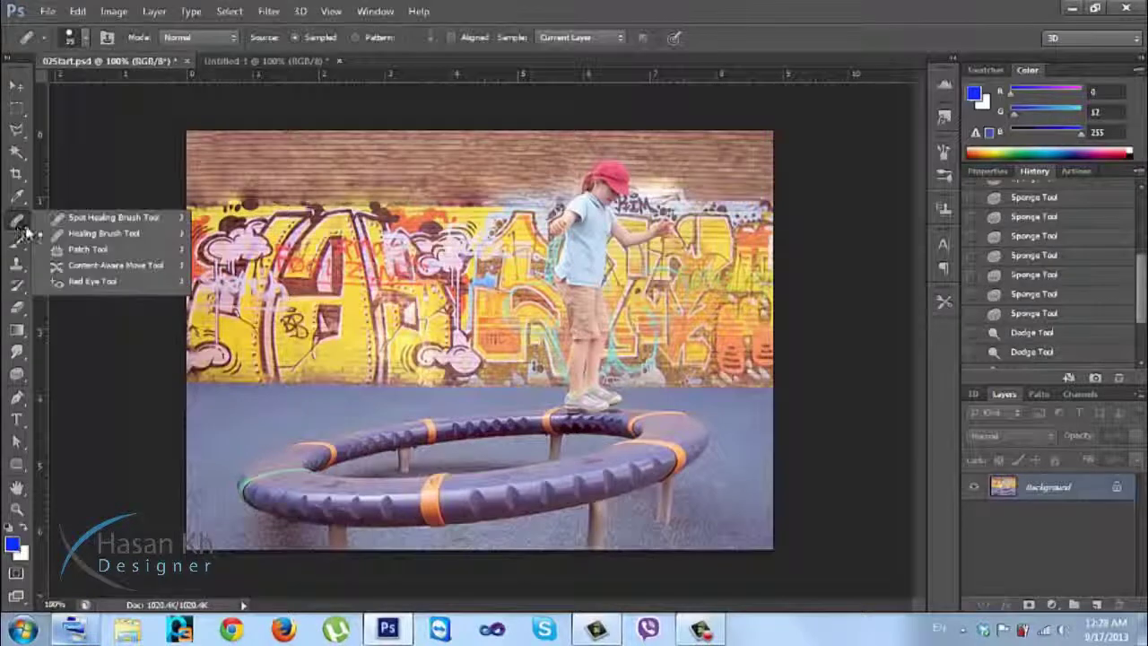
{"action": "left_click", "coordinate": [26, 231]}
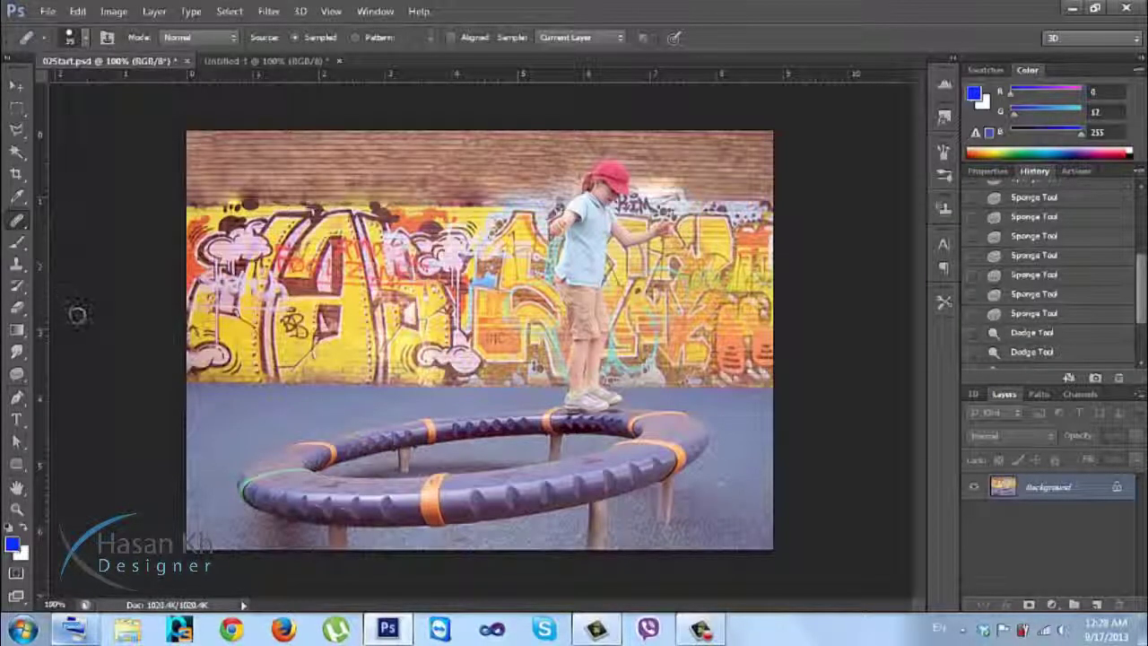
{"action": "left_click", "coordinate": [19, 374]}
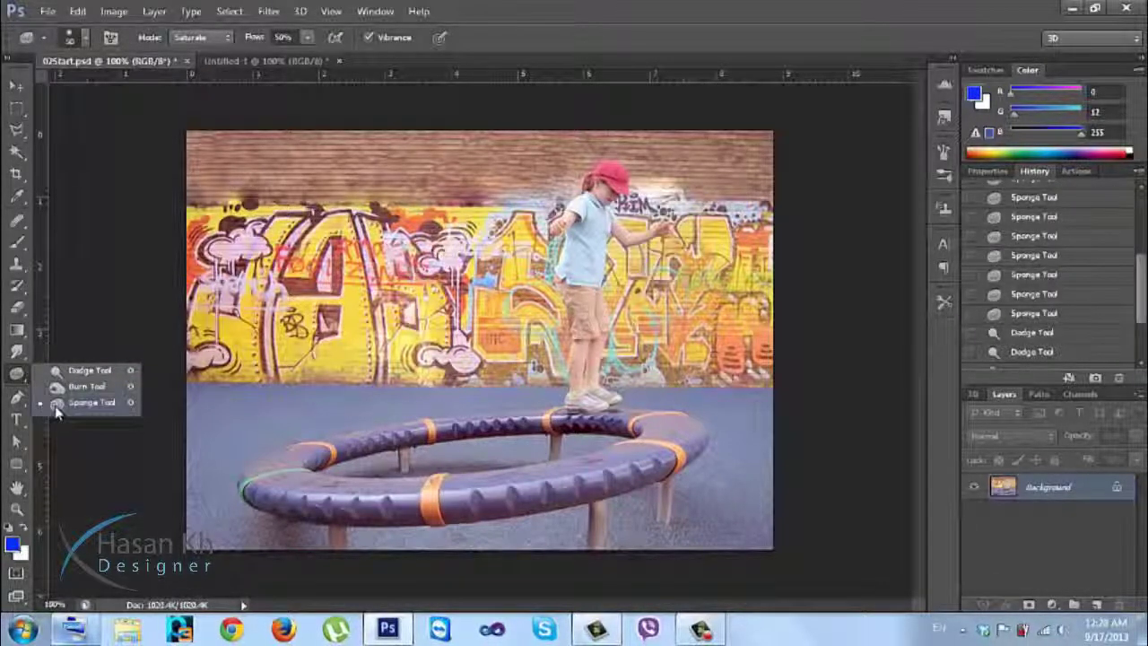
{"action": "left_click", "coordinate": [55, 406]}
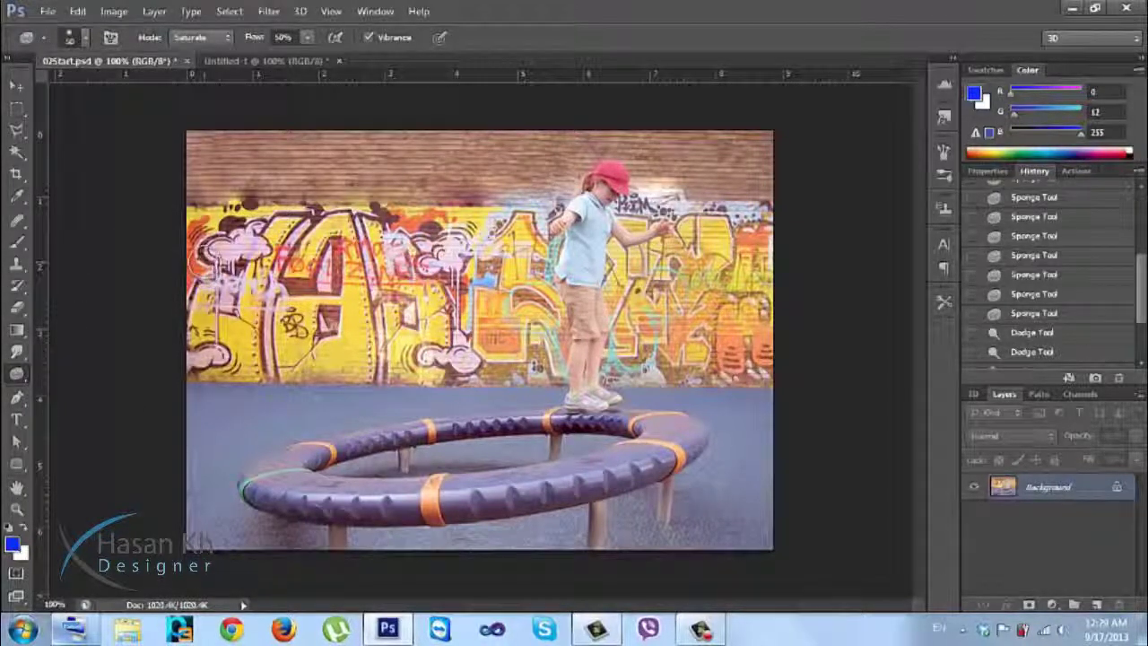
Step: Enlarge the Sponge brush, try a saturating stroke across the photo, and undo it
{"action": "key", "text": "bracketright"}
{"action": "key", "text": "bracketright"}
{"action": "key", "text": "bracketright"}
{"action": "key", "text": "bracketright"}
{"action": "key", "text": "bracketright"}
{"action": "key", "text": "bracketright"}
{"action": "key", "text": "bracketright"}
{"action": "key", "text": "bracketright"}
{"action": "key", "text": "bracketright"}
{"action": "key", "text": "bracketright"}
{"action": "key", "text": "bracketright"}
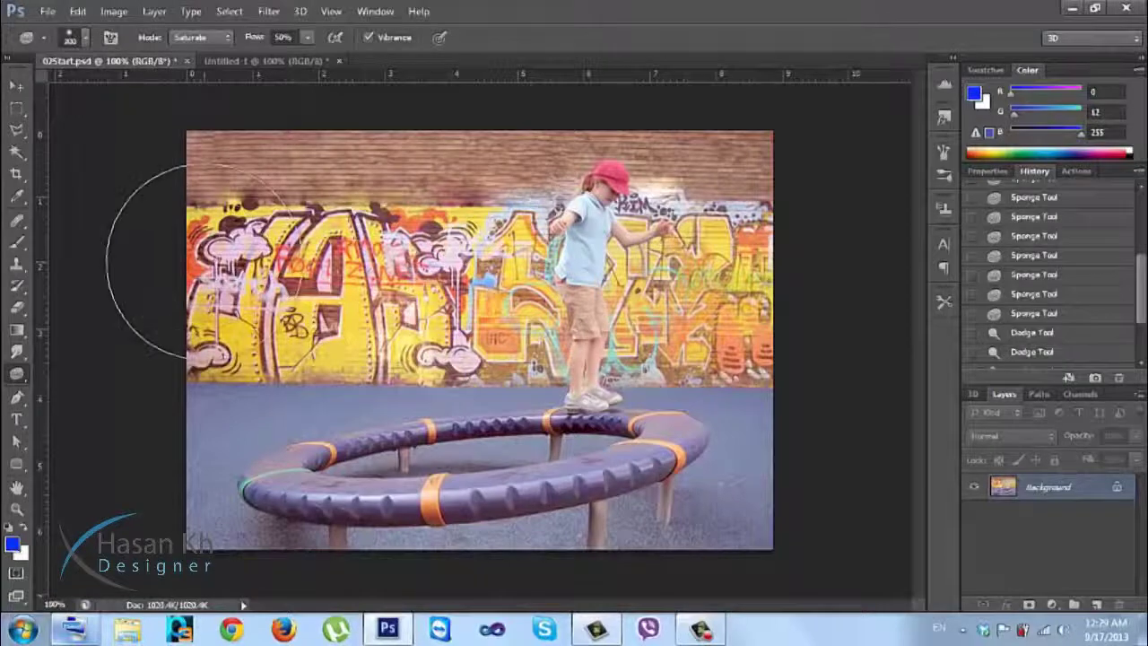
{"action": "key", "text": "bracketright"}
{"action": "key", "text": "bracketright"}
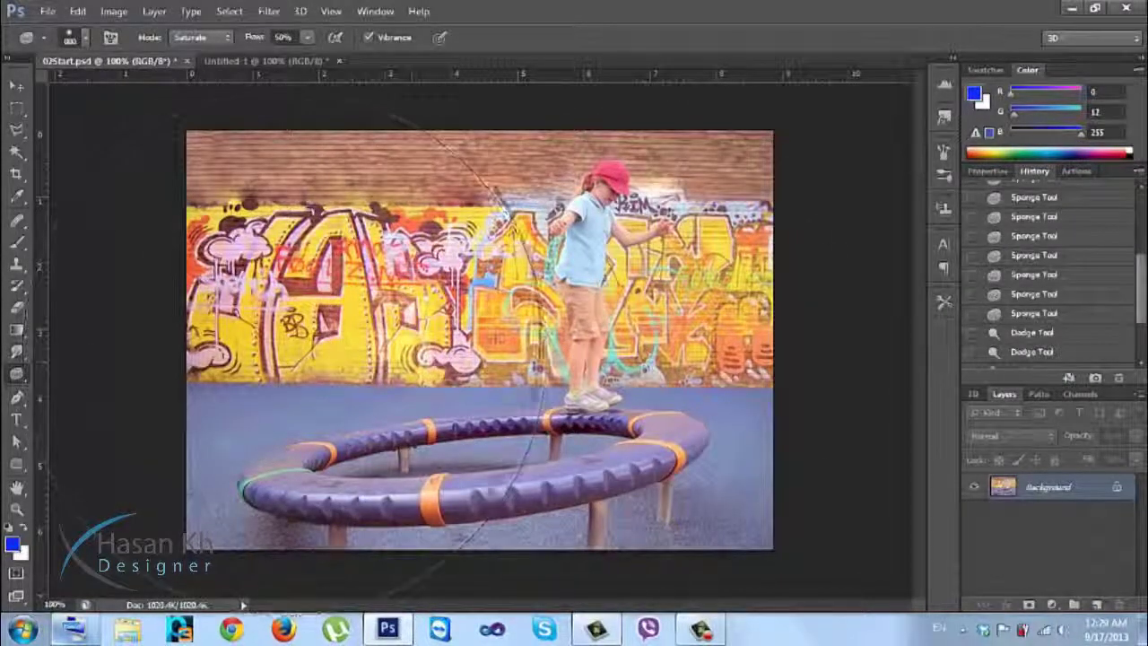
{"action": "mouse_move", "coordinate": [771, 288]}
{"action": "left_mouse_down"}
{"action": "mouse_move", "coordinate": [851, 285]}
{"action": "mouse_move", "coordinate": [829, 269]}
{"action": "mouse_move", "coordinate": [633, 318]}
{"action": "left_mouse_up"}
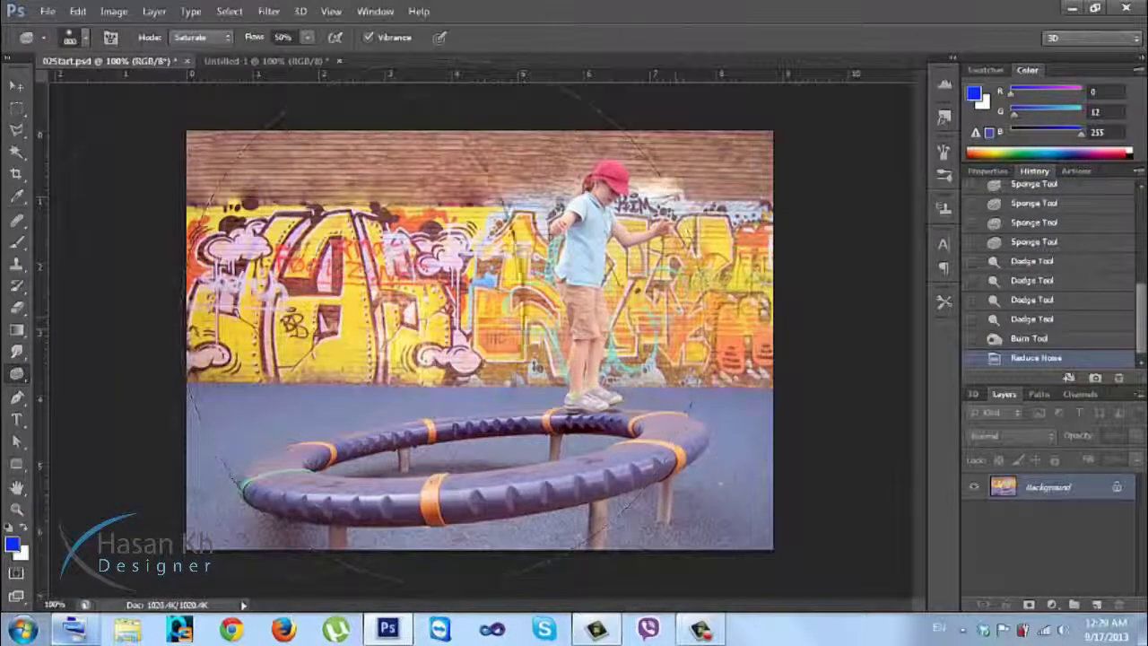
{"action": "key", "text": "ctrl+z"}
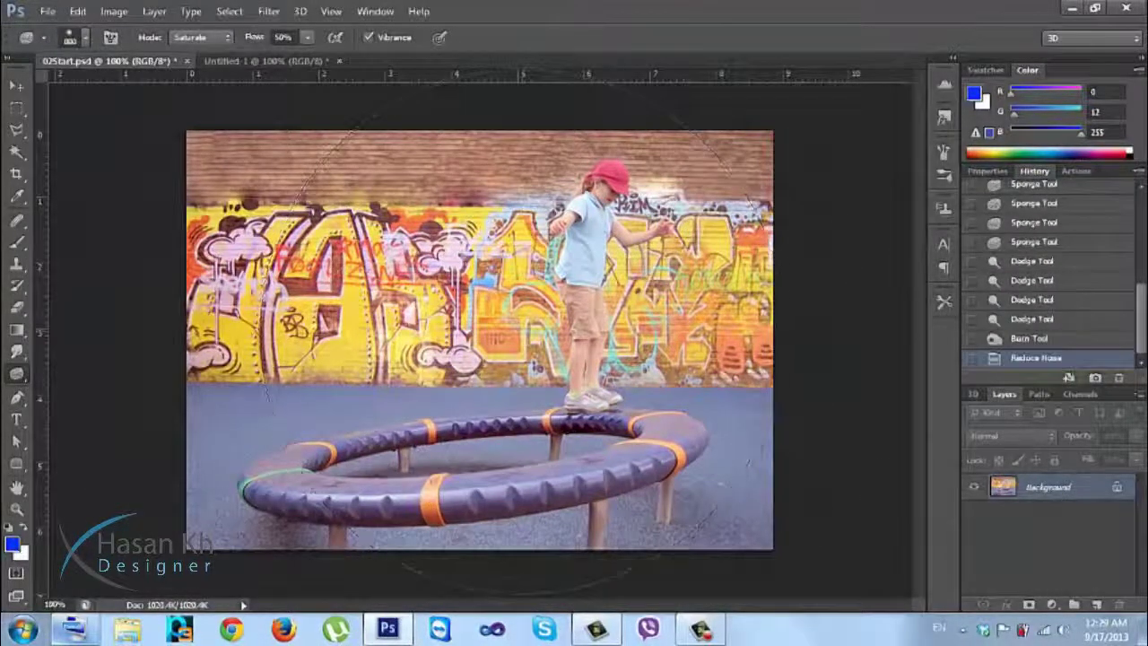
Step: Enlarge the Sponge brush to 1400 and saturate the whole photo with two dabs
{"action": "key", "text": "bracketright"}
{"action": "key", "text": "bracketright"}
{"action": "key", "text": "bracketright"}
{"action": "key", "text": "bracketright"}
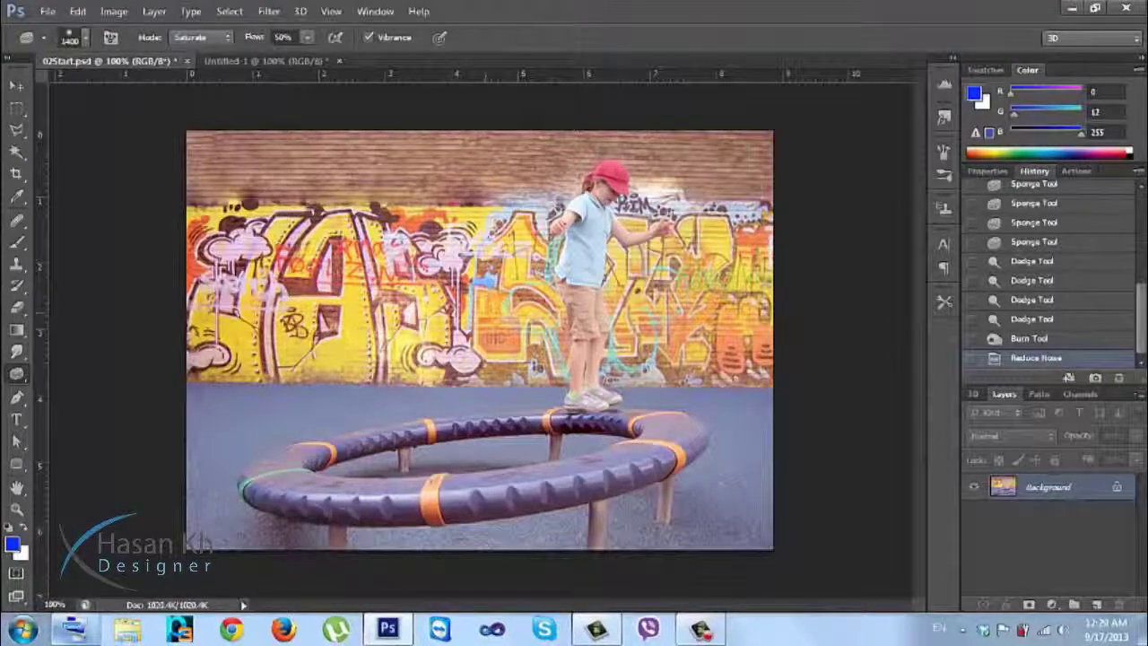
{"action": "left_click", "coordinate": [503, 310]}
{"action": "left_click", "coordinate": [502, 309]}
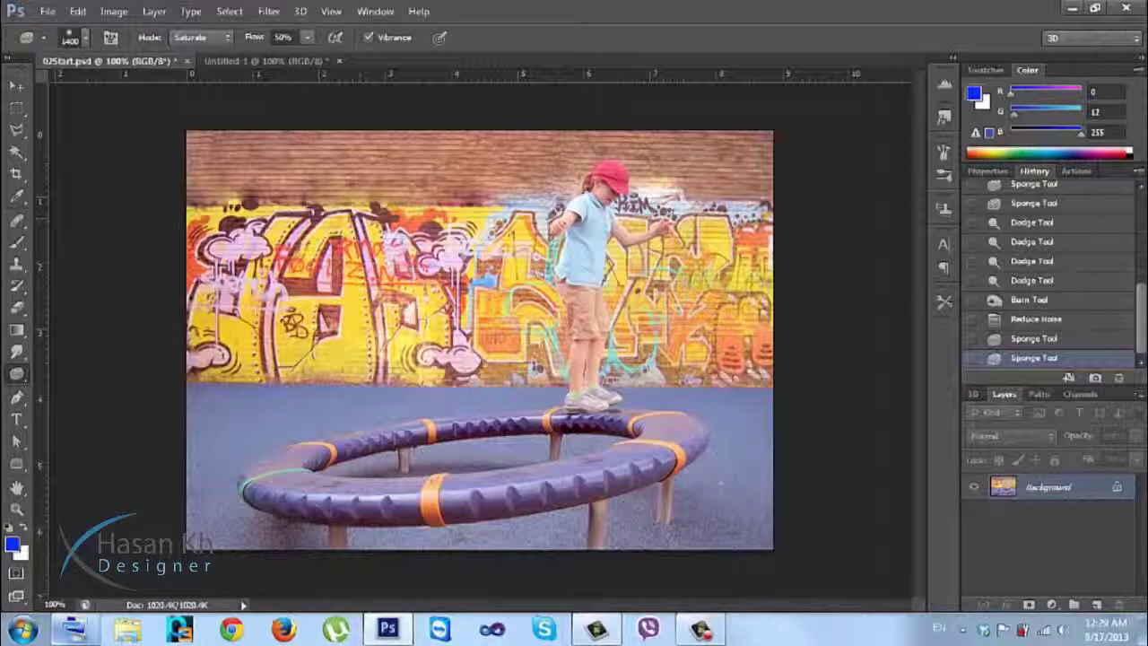
Step: Set the Sponge tool to Desaturate with a size 200 brush and drain the color from the child and the surrounding graffiti
{"action": "key", "text": "bracketleft"}
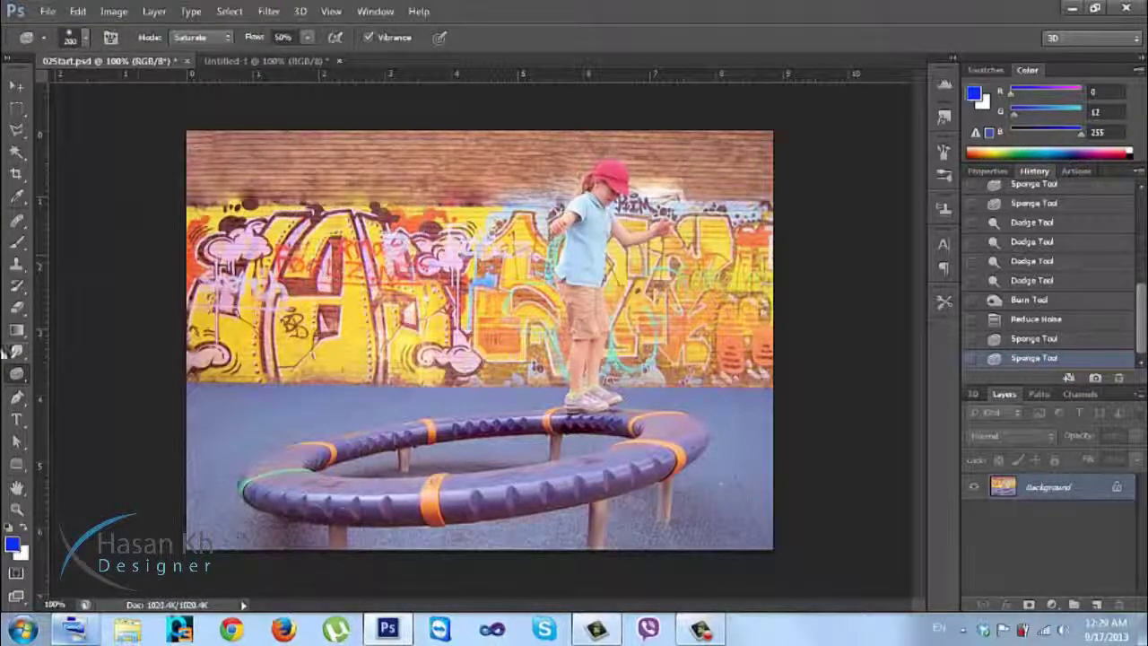
{"action": "left_click", "coordinate": [199, 37]}
{"action": "left_click", "coordinate": [190, 52]}
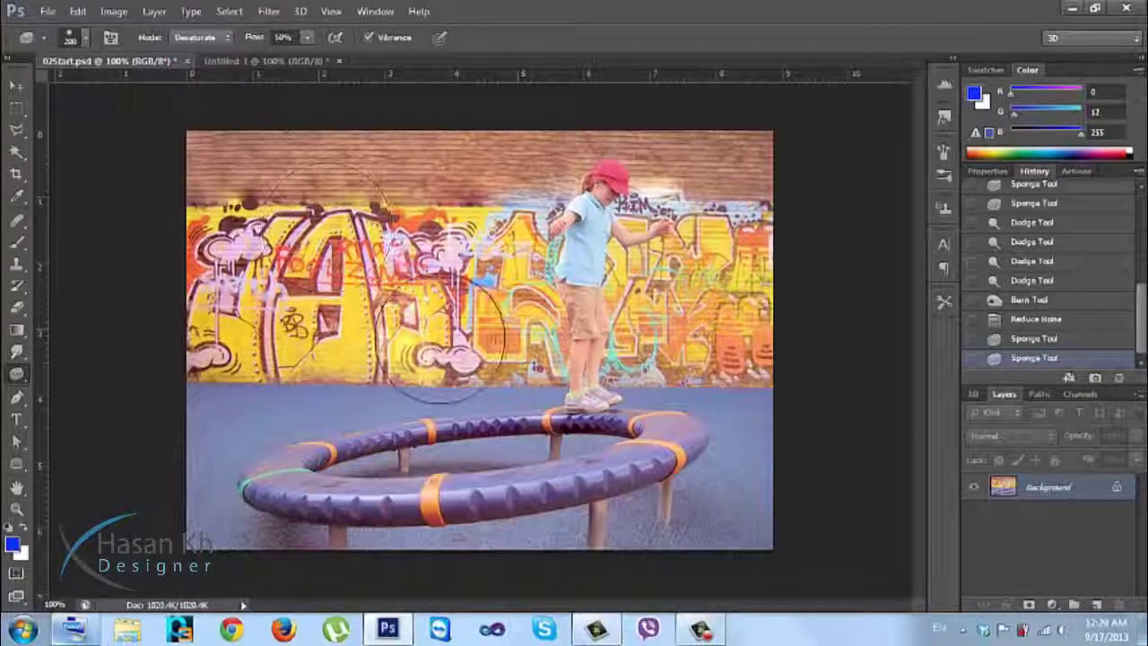
{"action": "mouse_move", "coordinate": [588, 412]}
{"action": "left_mouse_down"}
{"action": "mouse_move", "coordinate": [531, 332]}
{"action": "mouse_move", "coordinate": [551, 269]}
{"action": "mouse_move", "coordinate": [578, 323]}
{"action": "mouse_move", "coordinate": [615, 224]}
{"action": "mouse_move", "coordinate": [608, 205]}
{"action": "mouse_move", "coordinate": [599, 309]}
{"action": "mouse_move", "coordinate": [620, 135]}
{"action": "mouse_move", "coordinate": [635, 292]}
{"action": "mouse_move", "coordinate": [621, 348]}
{"action": "mouse_move", "coordinate": [631, 369]}
{"action": "mouse_move", "coordinate": [702, 280]}
{"action": "mouse_move", "coordinate": [693, 359]}
{"action": "mouse_move", "coordinate": [619, 309]}
{"action": "left_mouse_up"}
{"action": "mouse_move", "coordinate": [573, 257]}
{"action": "left_mouse_down"}
{"action": "mouse_move", "coordinate": [627, 309]}
{"action": "mouse_move", "coordinate": [744, 280]}
{"action": "mouse_move", "coordinate": [635, 196]}
{"action": "mouse_move", "coordinate": [633, 316]}
{"action": "mouse_move", "coordinate": [618, 148]}
{"action": "mouse_move", "coordinate": [593, 199]}
{"action": "mouse_move", "coordinate": [596, 224]}
{"action": "mouse_move", "coordinate": [716, 371]}
{"action": "left_mouse_up"}
Step: Undo all the latest Sponge strokes back to the Reduce Noise state and activate the Move tool
{"action": "key", "text": "ctrl+alt+z"}
{"action": "key", "text": "ctrl+alt+z"}
{"action": "key", "text": "ctrl+alt+z"}
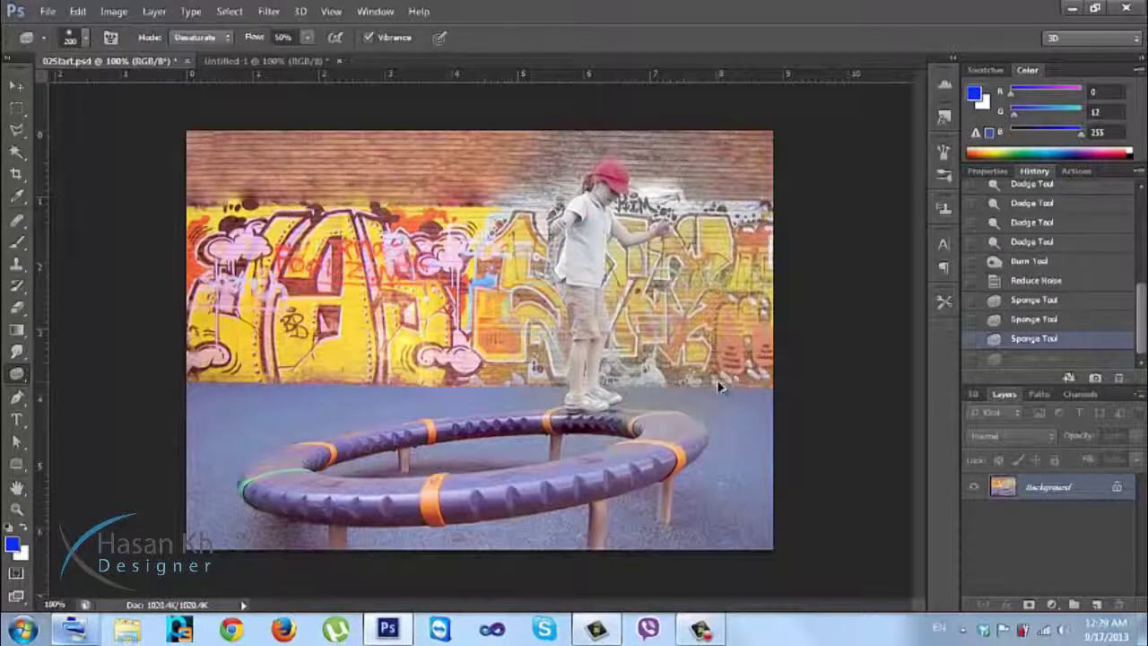
{"action": "key", "text": "ctrl+alt+z"}
{"action": "key", "text": "ctrl+alt+z"}
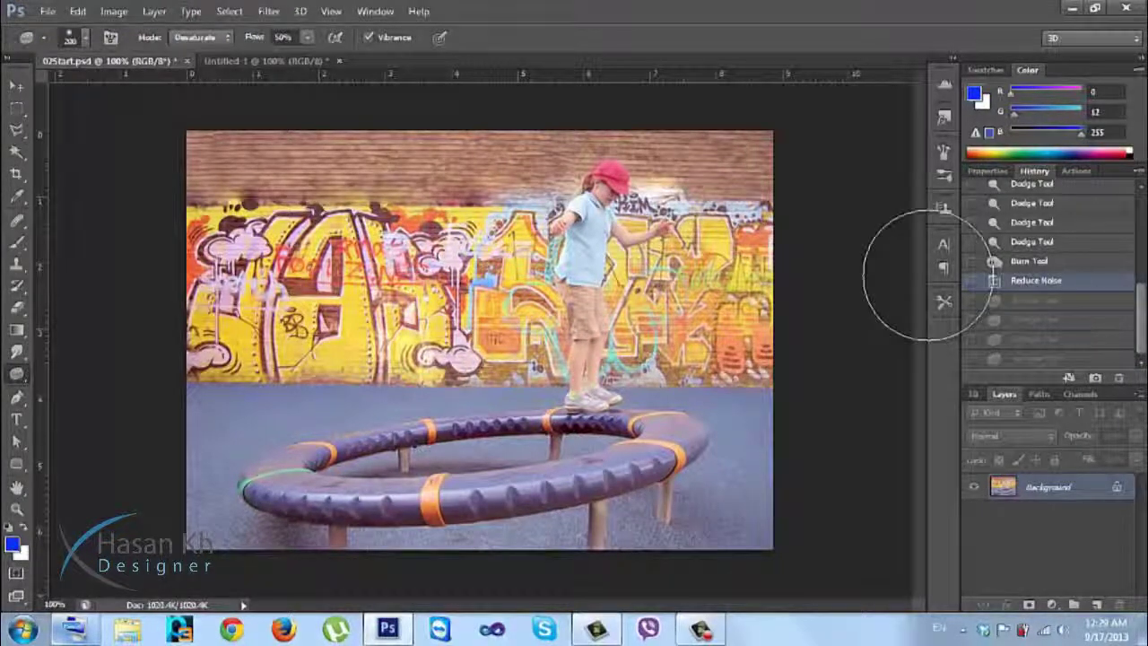
{"action": "left_click", "coordinate": [15, 86]}
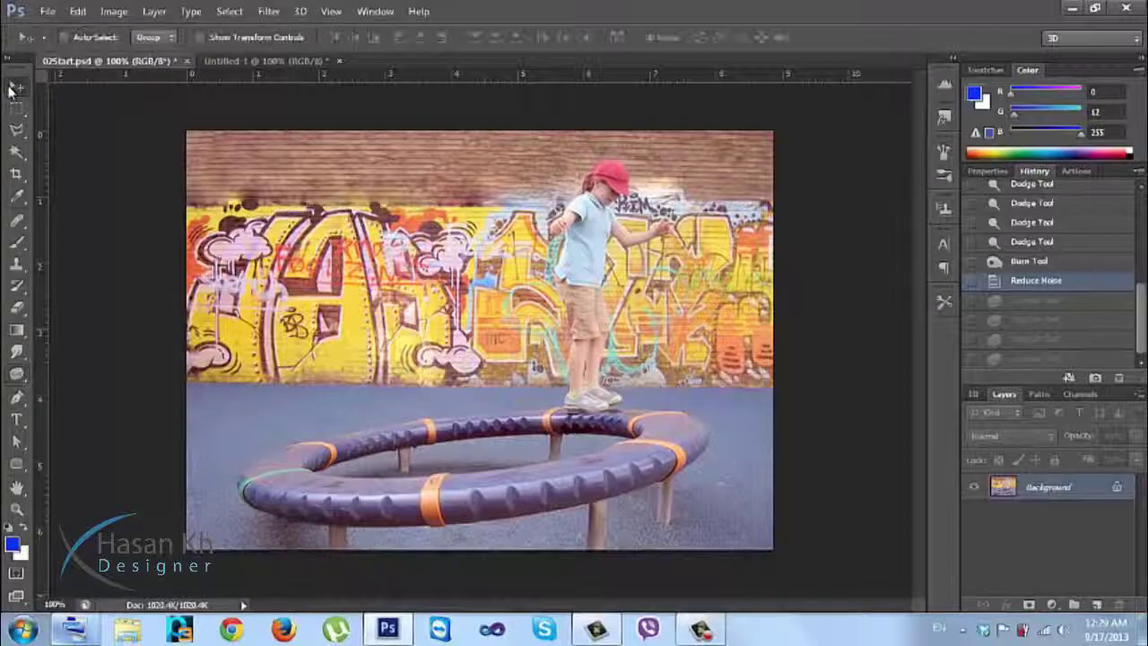
Step: Compare the original 02Start.psd snapshot with the Healing Brush state and return the photo to its Reduce Noise state
{"action": "left_click_drag", "start_coordinate": [1142, 321], "coordinate": [1143, 220]}
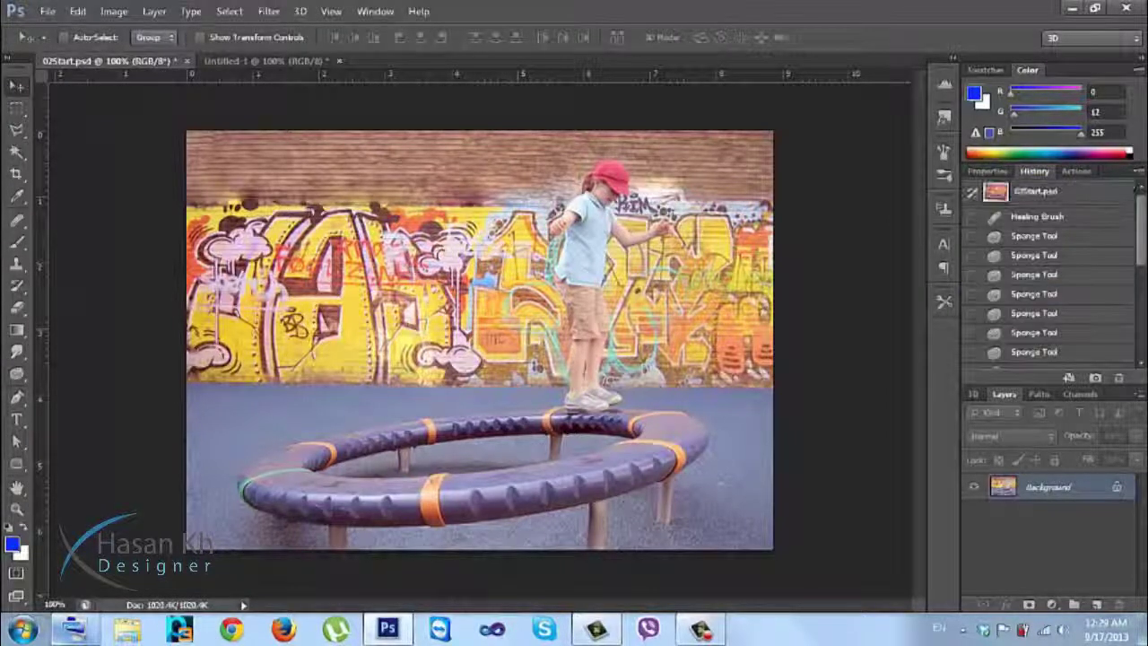
{"action": "left_click", "coordinate": [1102, 196]}
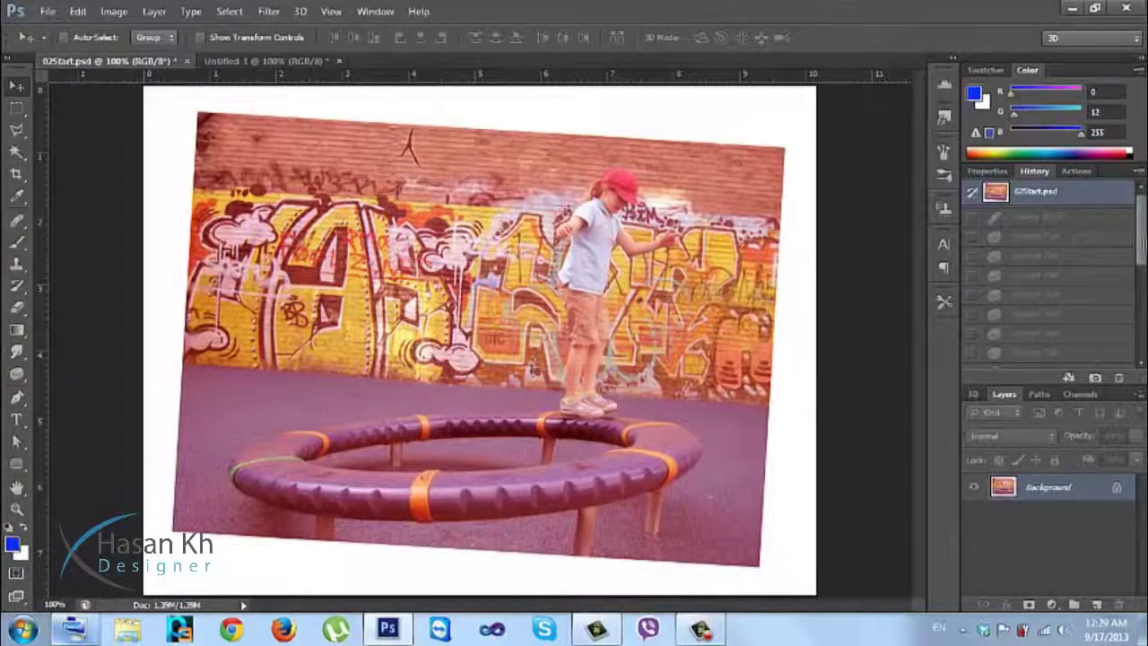
{"action": "left_click", "coordinate": [1084, 222]}
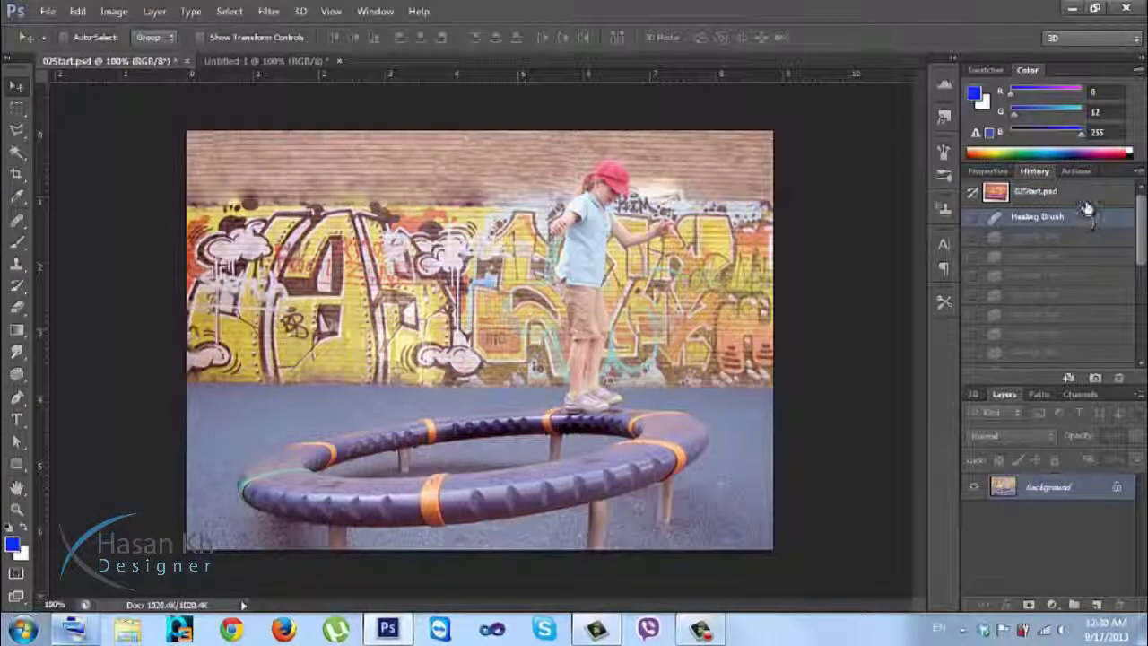
{"action": "left_click", "coordinate": [1085, 203]}
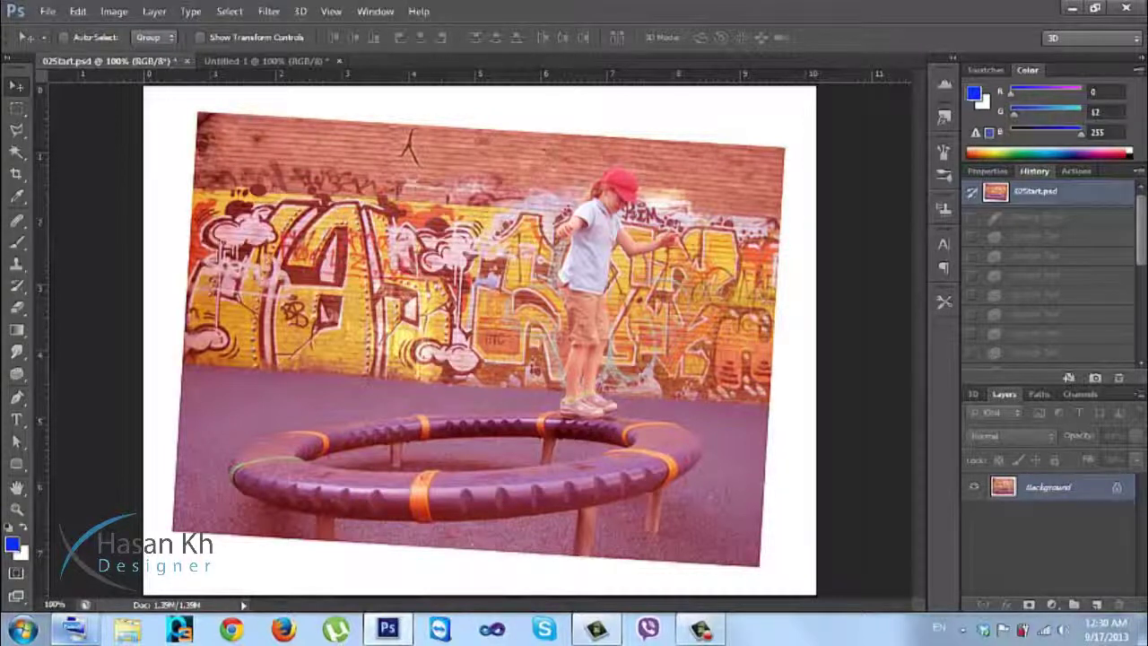
{"action": "left_click_drag", "start_coordinate": [1140, 220], "coordinate": [1142, 295]}
{"action": "left_click", "coordinate": [1080, 315]}
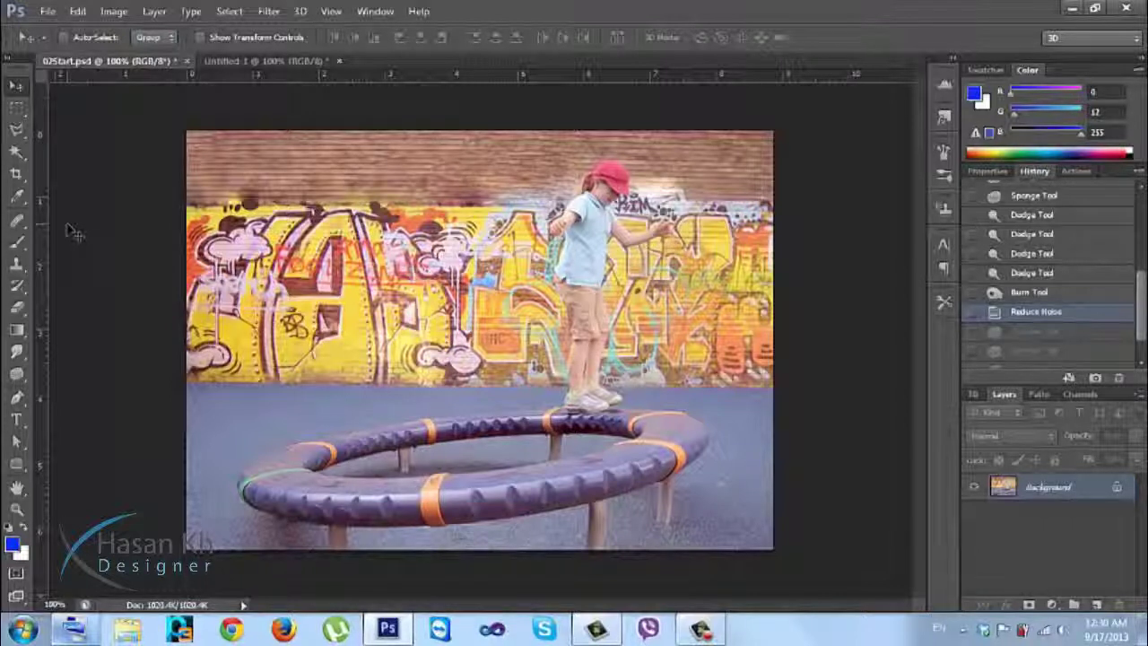
Step: Activate the Smudge tool and revert Untitled-1 to its Deselect history state, before any blurring, sharpening or smudging
{"action": "left_click_drag", "start_coordinate": [17, 357], "coordinate": [88, 379]}
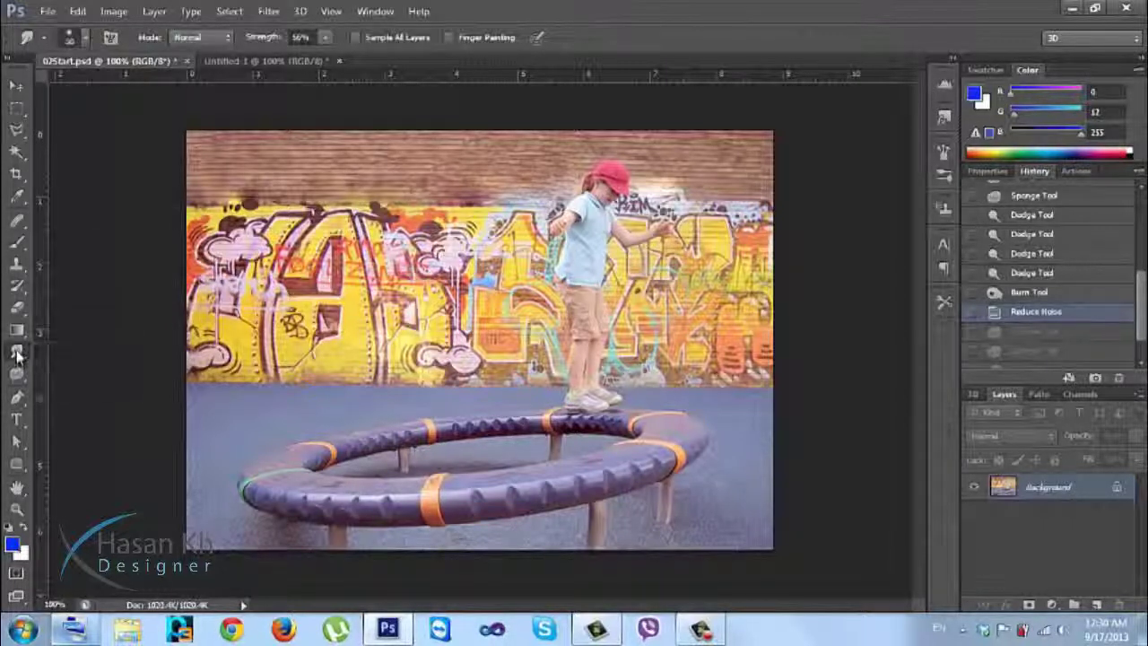
{"action": "left_click", "coordinate": [251, 61]}
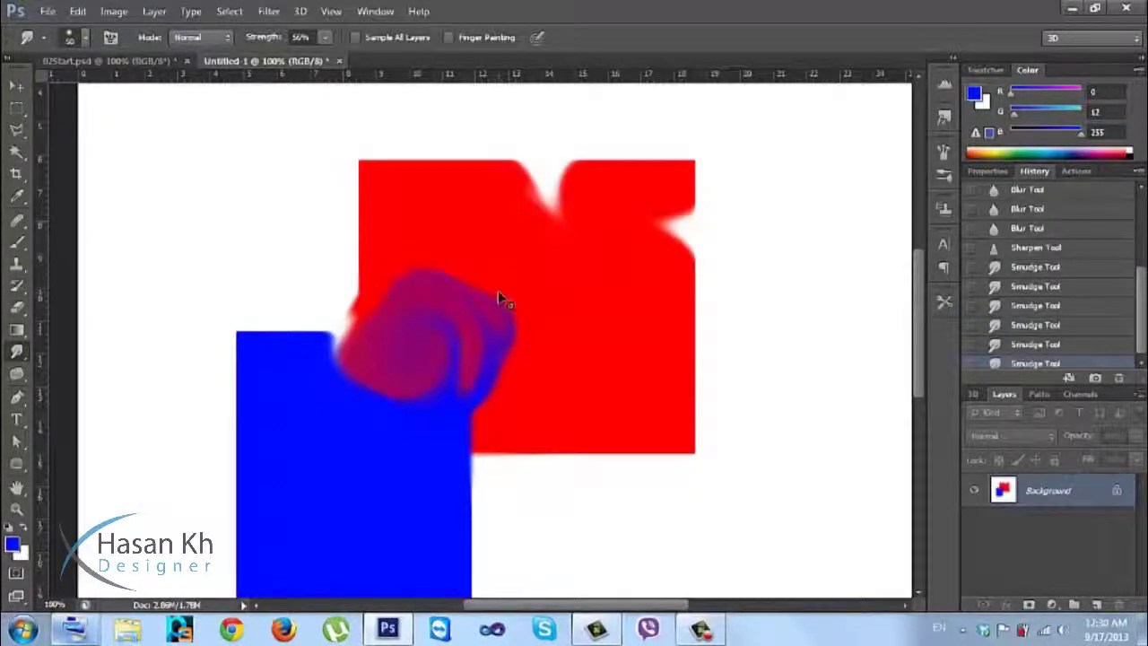
{"action": "key", "text": "ctrl+z"}
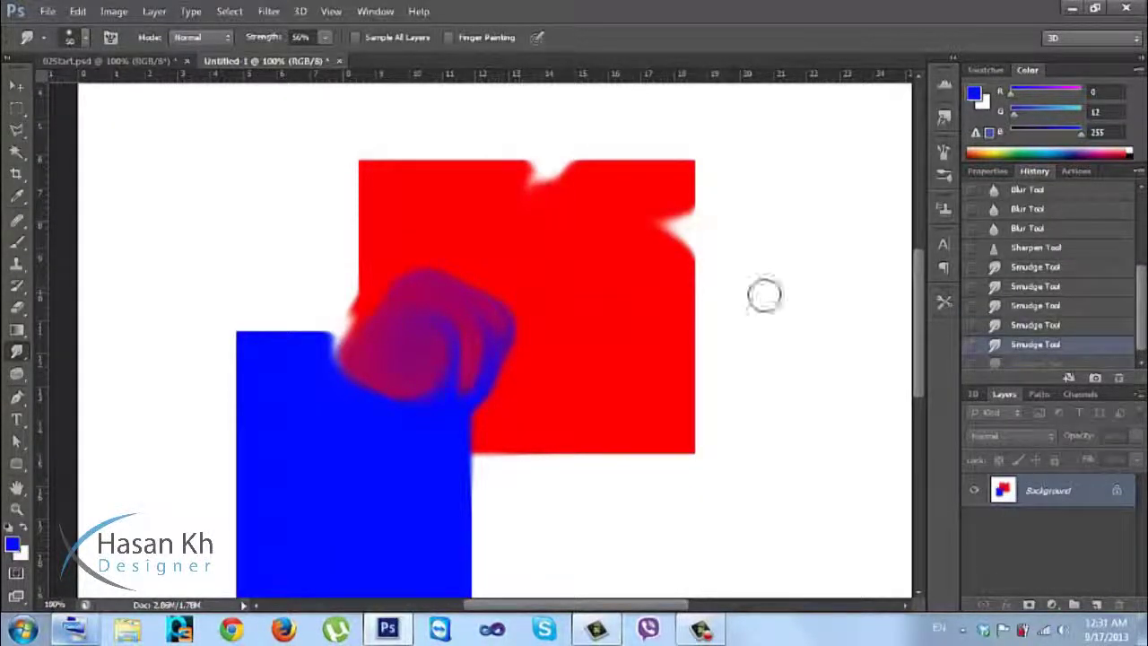
{"action": "left_click", "coordinate": [1108, 200]}
{"action": "left_click_drag", "start_coordinate": [1140, 269], "coordinate": [1140, 221]}
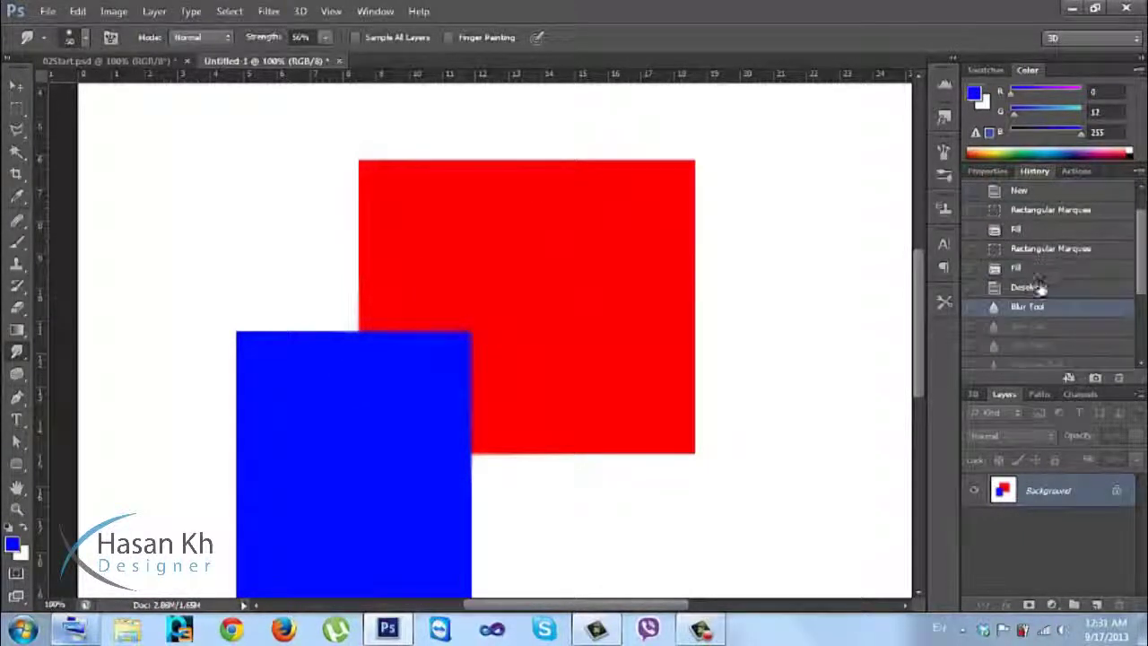
{"action": "left_click", "coordinate": [1031, 287]}
Step: Smudge the red square's lower-right corner downward into a tapering tip with repeated strokes at 56% strength, using progressively smaller brushes
{"action": "left_click_drag", "start_coordinate": [655, 393], "coordinate": [646, 289]}
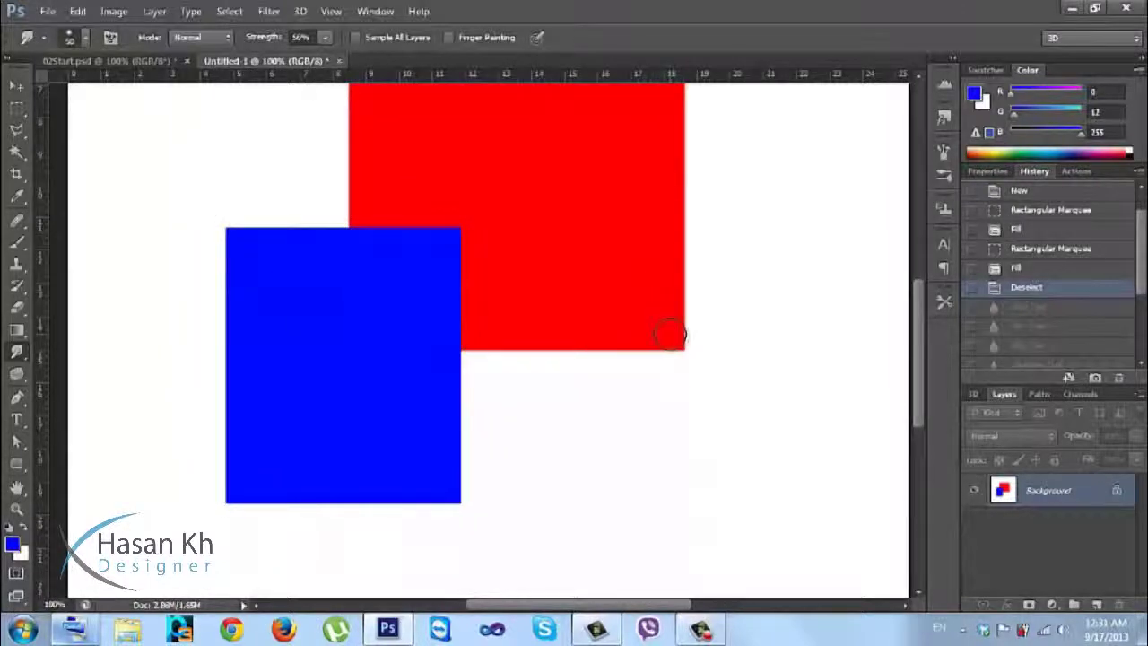
{"action": "mouse_move", "coordinate": [669, 335]}
{"action": "left_mouse_down"}
{"action": "mouse_move", "coordinate": [678, 533]}
{"action": "mouse_move", "coordinate": [676, 496]}
{"action": "left_mouse_up"}
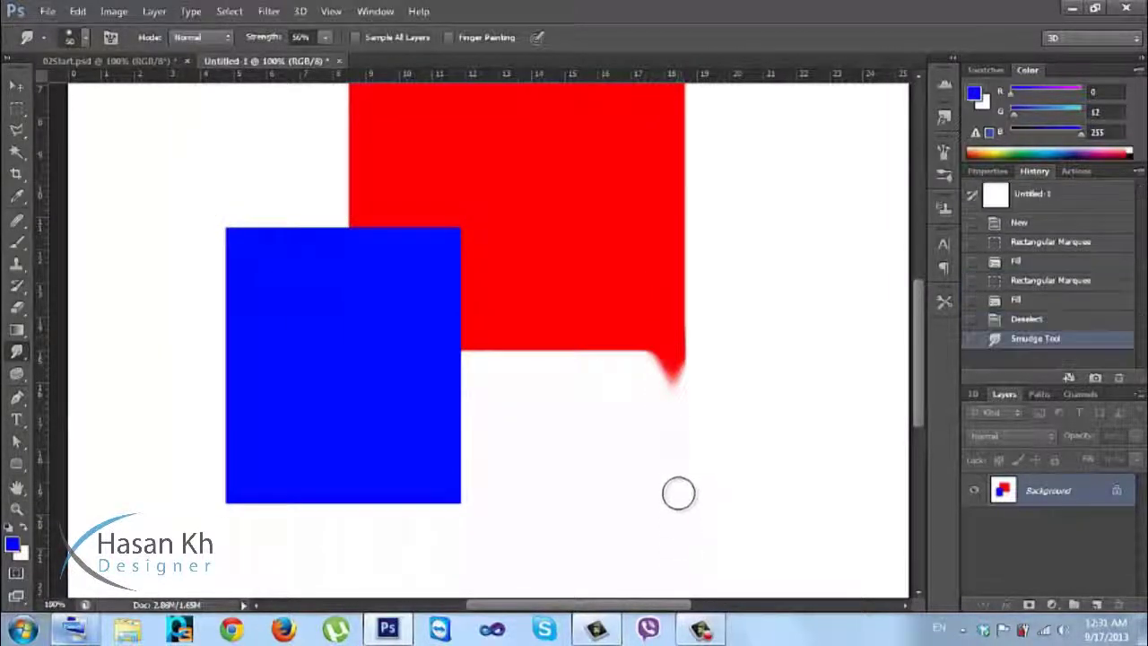
{"action": "mouse_move", "coordinate": [664, 362]}
{"action": "left_mouse_down"}
{"action": "mouse_move", "coordinate": [670, 478]}
{"action": "mouse_move", "coordinate": [668, 439]}
{"action": "left_mouse_up"}
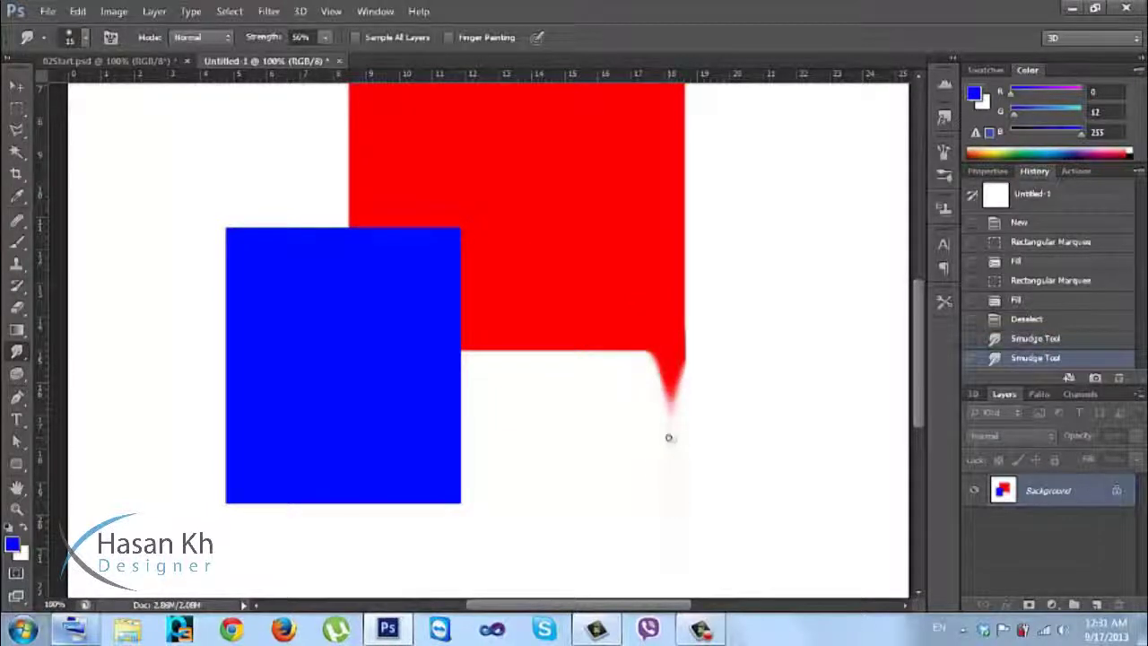
{"action": "left_click_drag", "start_coordinate": [678, 518], "coordinate": [679, 503]}
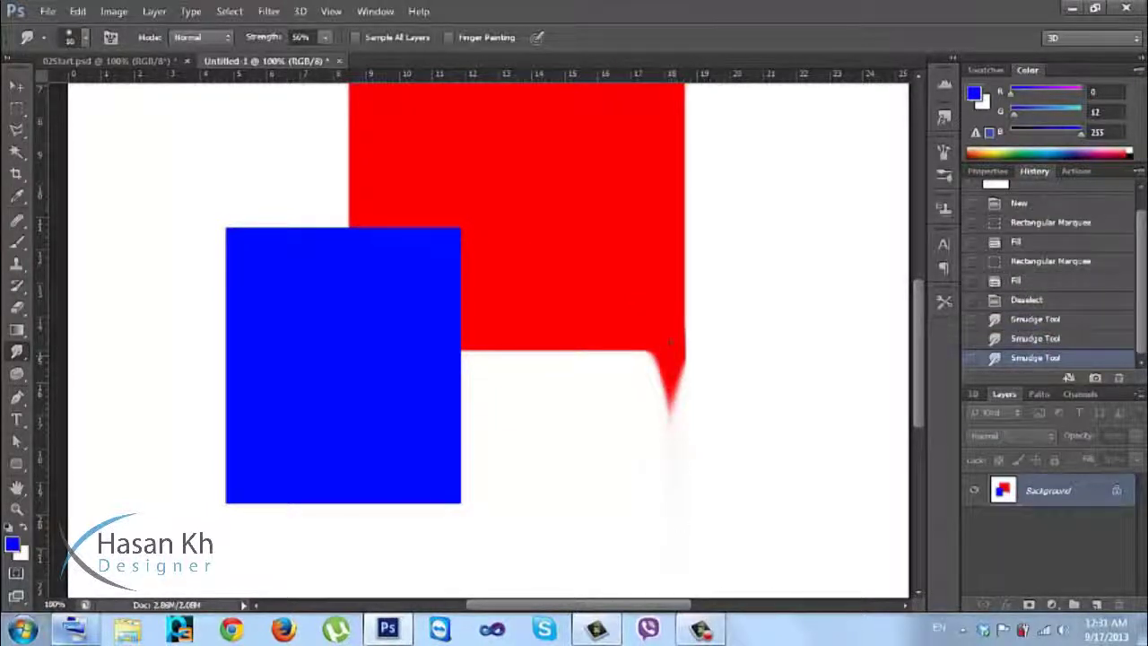
{"action": "left_click_drag", "start_coordinate": [673, 431], "coordinate": [673, 435]}
{"action": "left_click_drag", "start_coordinate": [672, 394], "coordinate": [670, 439]}
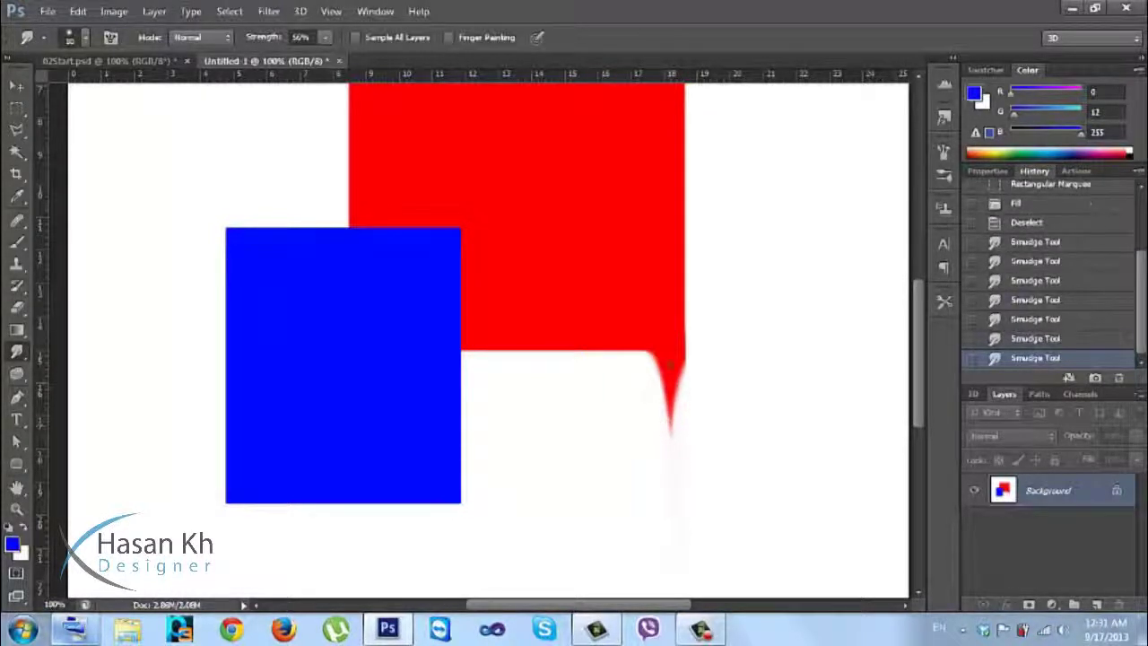
{"action": "left_click_drag", "start_coordinate": [683, 360], "coordinate": [668, 440]}
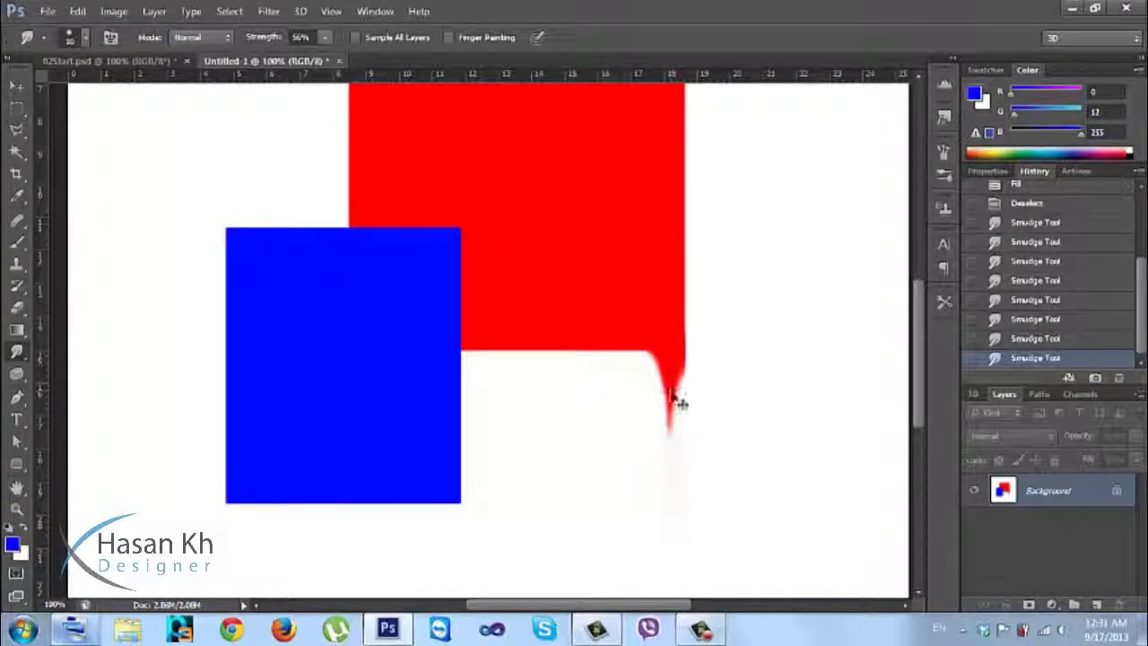
Step: Step back through the history past the smudges and the blue fill, and deselect the remaining rectangular marquee
{"action": "key", "text": "ctrl+alt+z"}
{"action": "key", "text": "ctrl+alt+z"}
{"action": "key", "text": "ctrl+alt+z"}
{"action": "key", "text": "ctrl+alt+z"}
{"action": "key", "text": "ctrl+alt+z"}
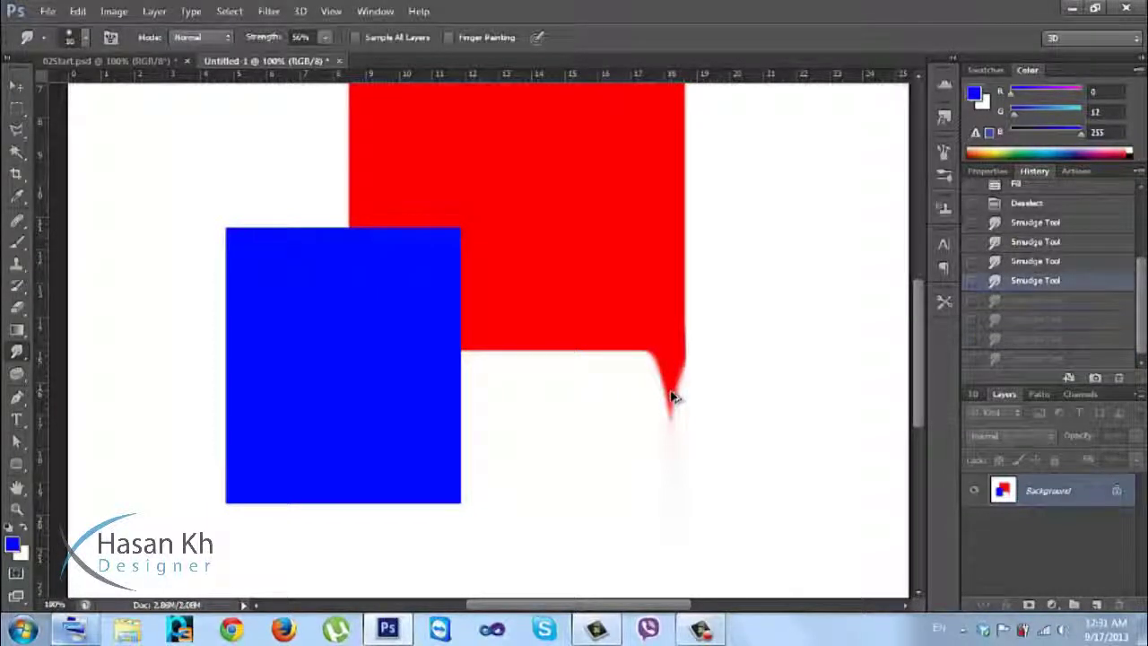
{"action": "key", "text": "ctrl+alt+z"}
{"action": "key", "text": "ctrl+alt+z"}
{"action": "key", "text": "ctrl+alt+z"}
{"action": "key", "text": "ctrl+alt+z"}
{"action": "key", "text": "ctrl+alt+z"}
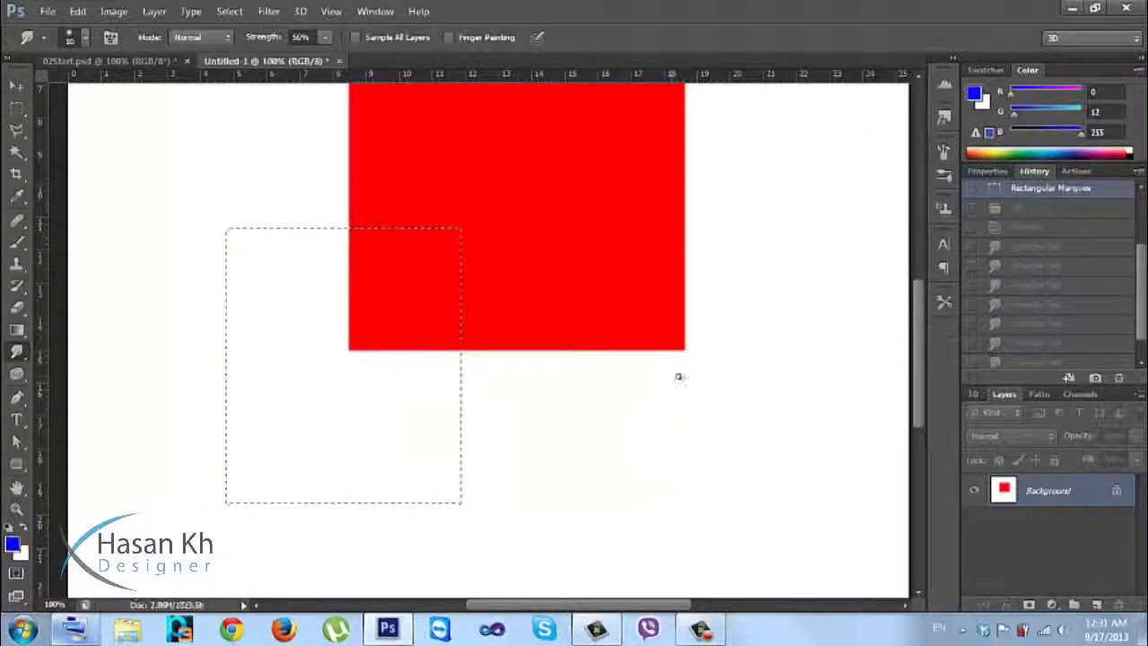
{"action": "key", "text": "ctrl+d"}
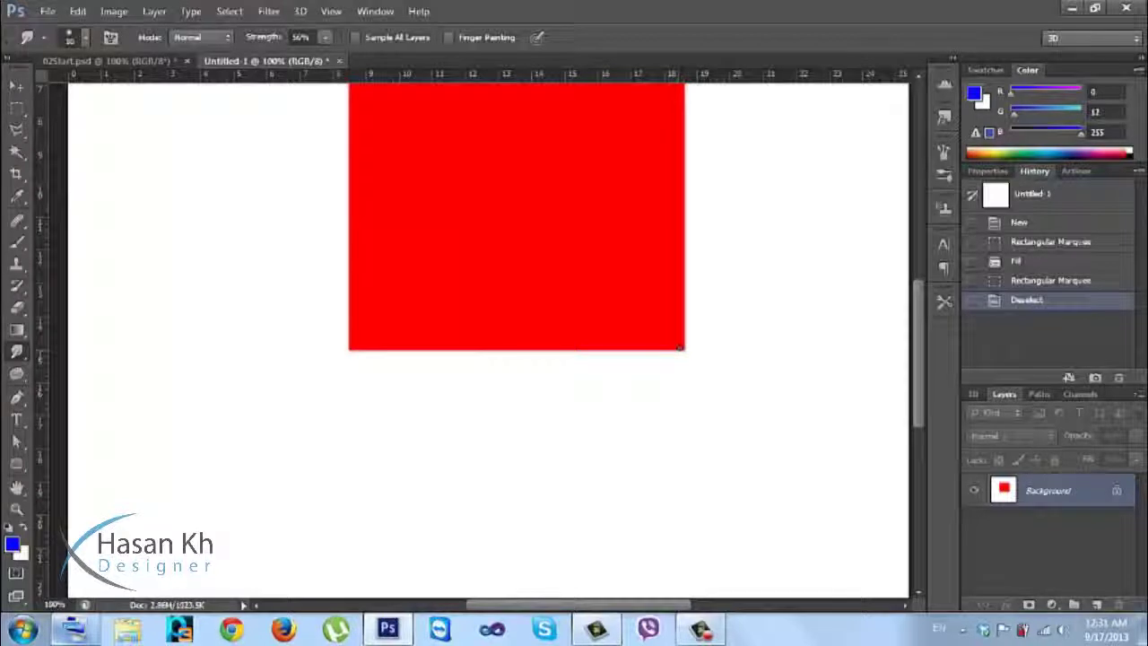
Step: Smudge the red square's lower-right corner downward with repeated small-brush strokes at 56% strength, forming a thin pointed tail
{"action": "mouse_move", "coordinate": [684, 335]}
{"action": "left_mouse_down"}
{"action": "mouse_move", "coordinate": [679, 445]}
{"action": "mouse_move", "coordinate": [685, 409]}
{"action": "left_mouse_up"}
{"action": "mouse_move", "coordinate": [682, 302]}
{"action": "left_mouse_down"}
{"action": "mouse_move", "coordinate": [682, 486]}
{"action": "mouse_move", "coordinate": [685, 424]}
{"action": "left_mouse_up"}
{"action": "mouse_move", "coordinate": [680, 330]}
{"action": "left_mouse_down"}
{"action": "mouse_move", "coordinate": [671, 364]}
{"action": "mouse_move", "coordinate": [687, 461]}
{"action": "left_mouse_up"}
{"action": "mouse_move", "coordinate": [678, 328]}
{"action": "left_mouse_down"}
{"action": "mouse_move", "coordinate": [676, 438]}
{"action": "mouse_move", "coordinate": [694, 532]}
{"action": "mouse_move", "coordinate": [690, 502]}
{"action": "left_mouse_up"}
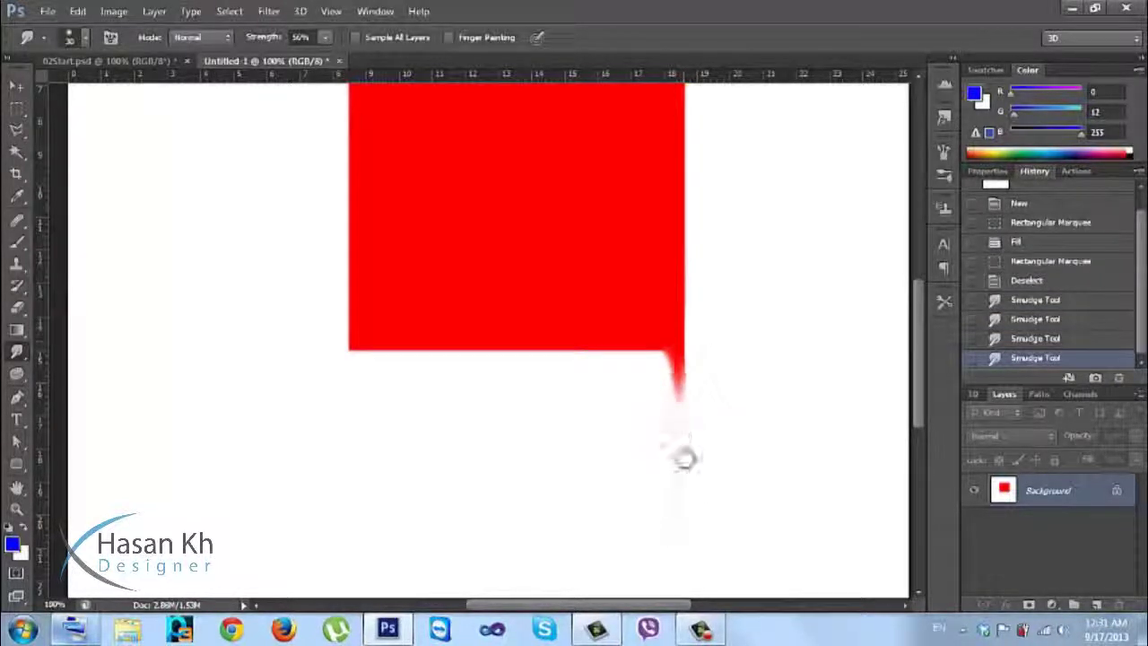
{"action": "mouse_move", "coordinate": [685, 343]}
{"action": "left_mouse_down"}
{"action": "mouse_move", "coordinate": [676, 404]}
{"action": "mouse_move", "coordinate": [699, 550]}
{"action": "left_mouse_up"}
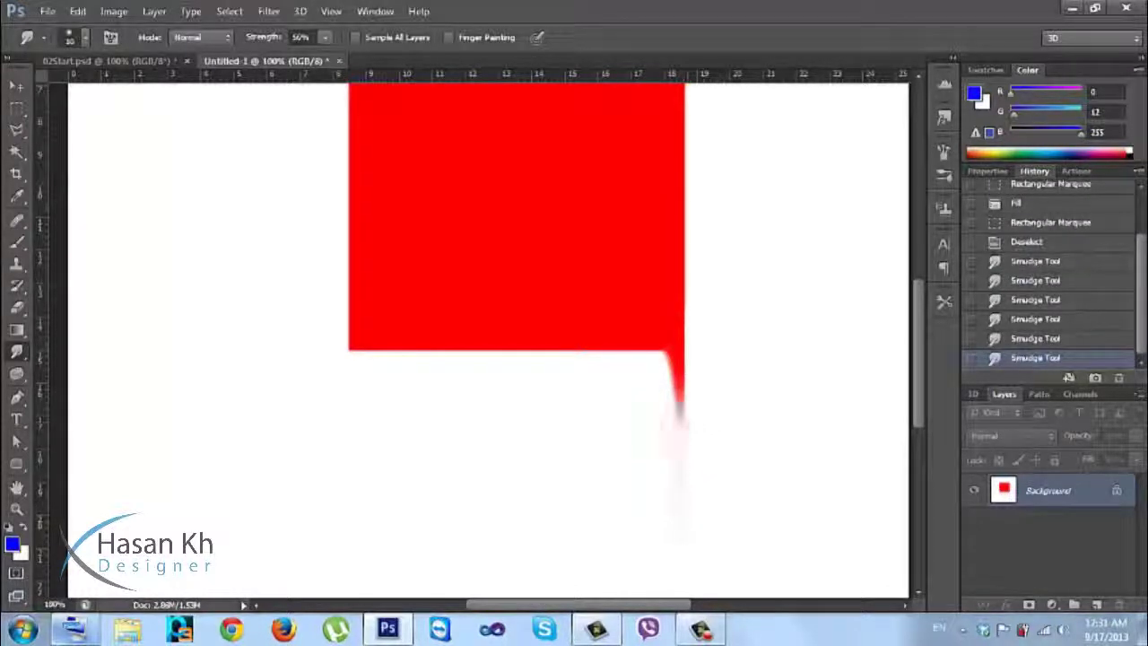
{"action": "left_click_drag", "start_coordinate": [683, 372], "coordinate": [681, 464]}
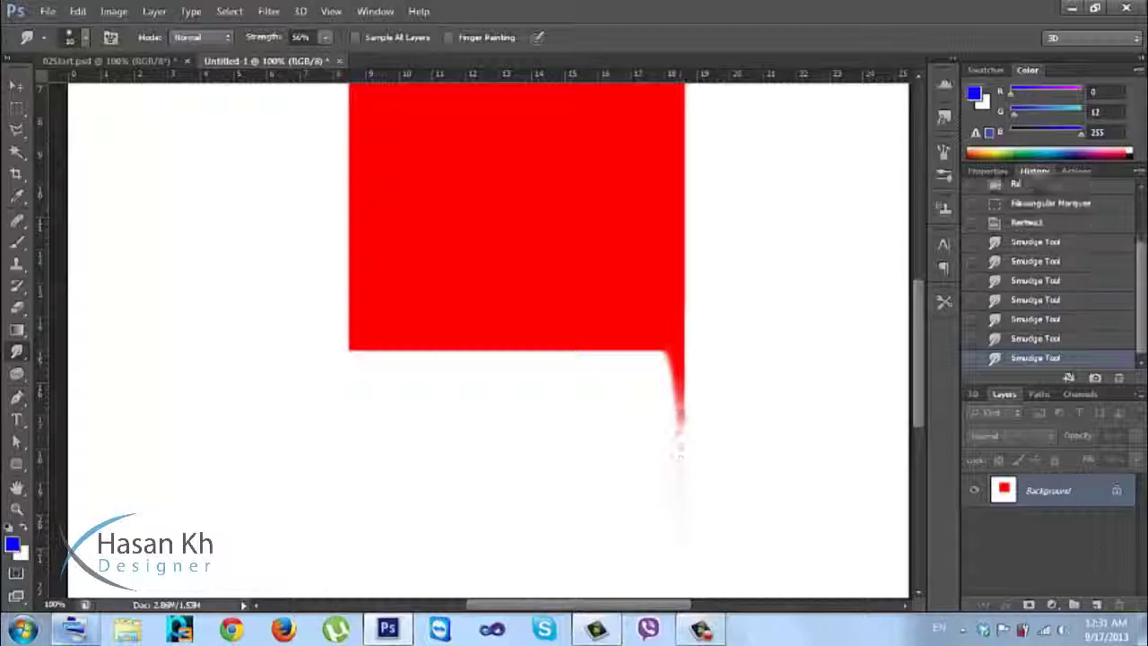
{"action": "mouse_move", "coordinate": [681, 404]}
{"action": "left_mouse_down"}
{"action": "mouse_move", "coordinate": [681, 432]}
{"action": "mouse_move", "coordinate": [678, 405]}
{"action": "mouse_move", "coordinate": [680, 416]}
{"action": "left_mouse_up"}
Step: Close the Untitled-1 document without saving its changes and return to 02Start.psd
{"action": "key", "text": "ctrl+minus"}
{"action": "key", "text": "ctrl+minus"}
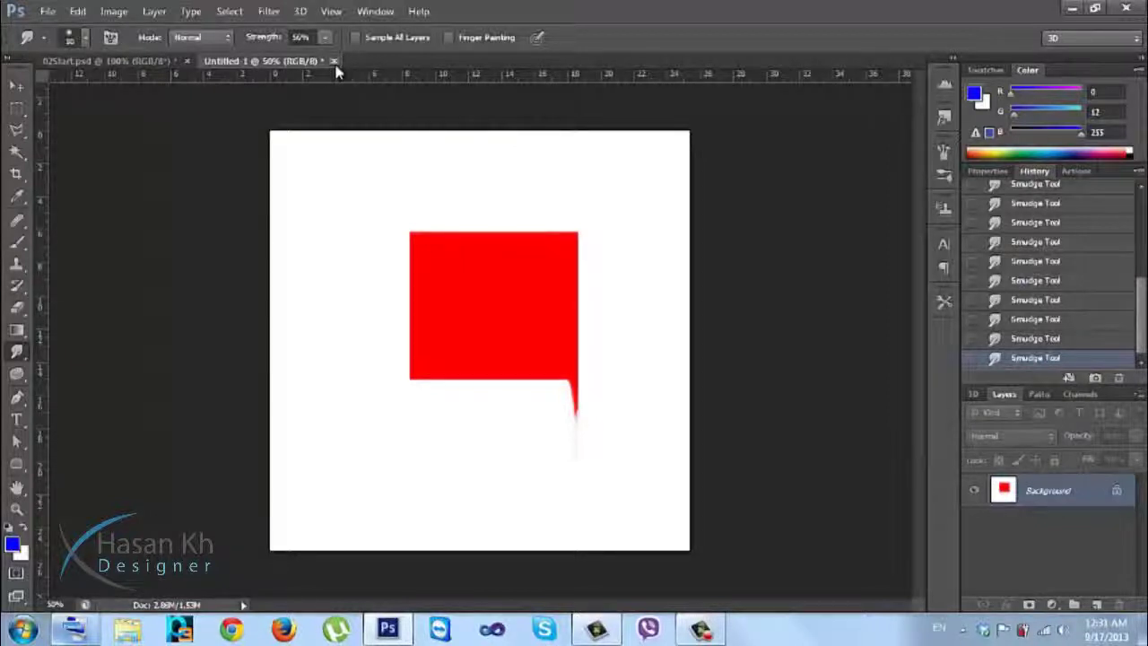
{"action": "left_click", "coordinate": [334, 61]}
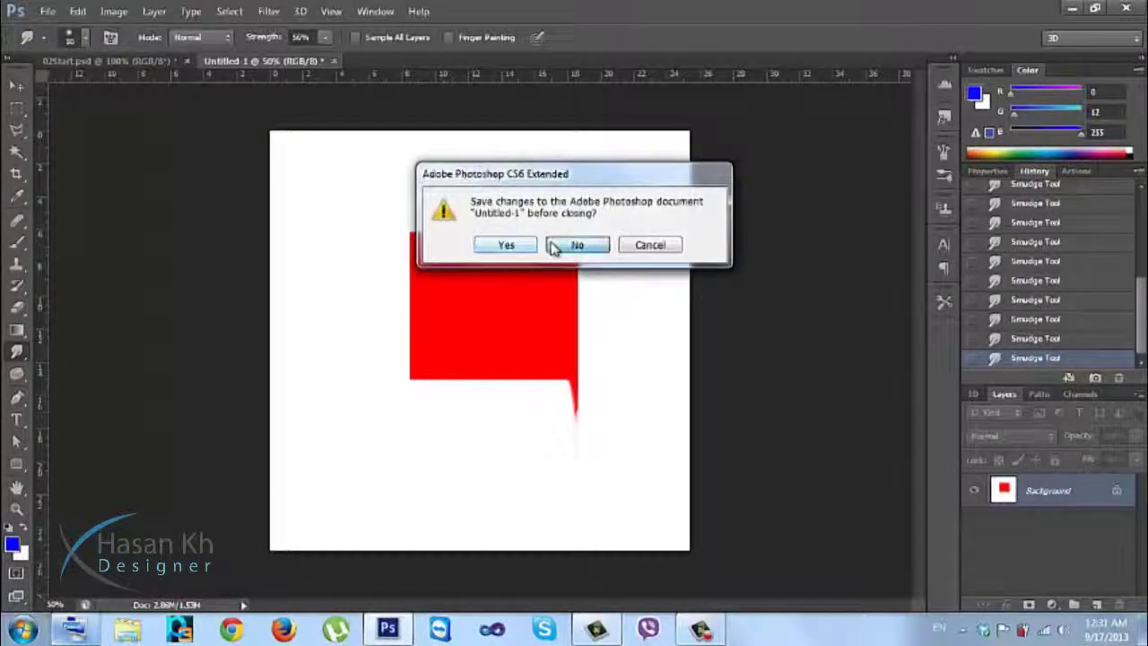
{"action": "left_click", "coordinate": [577, 244]}
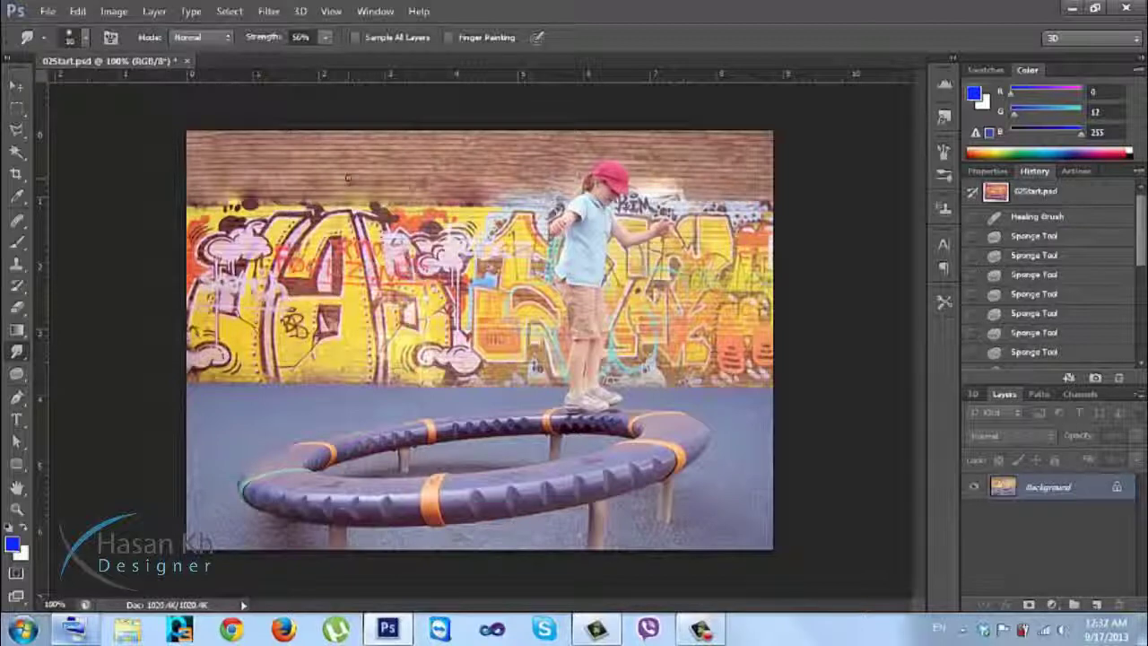